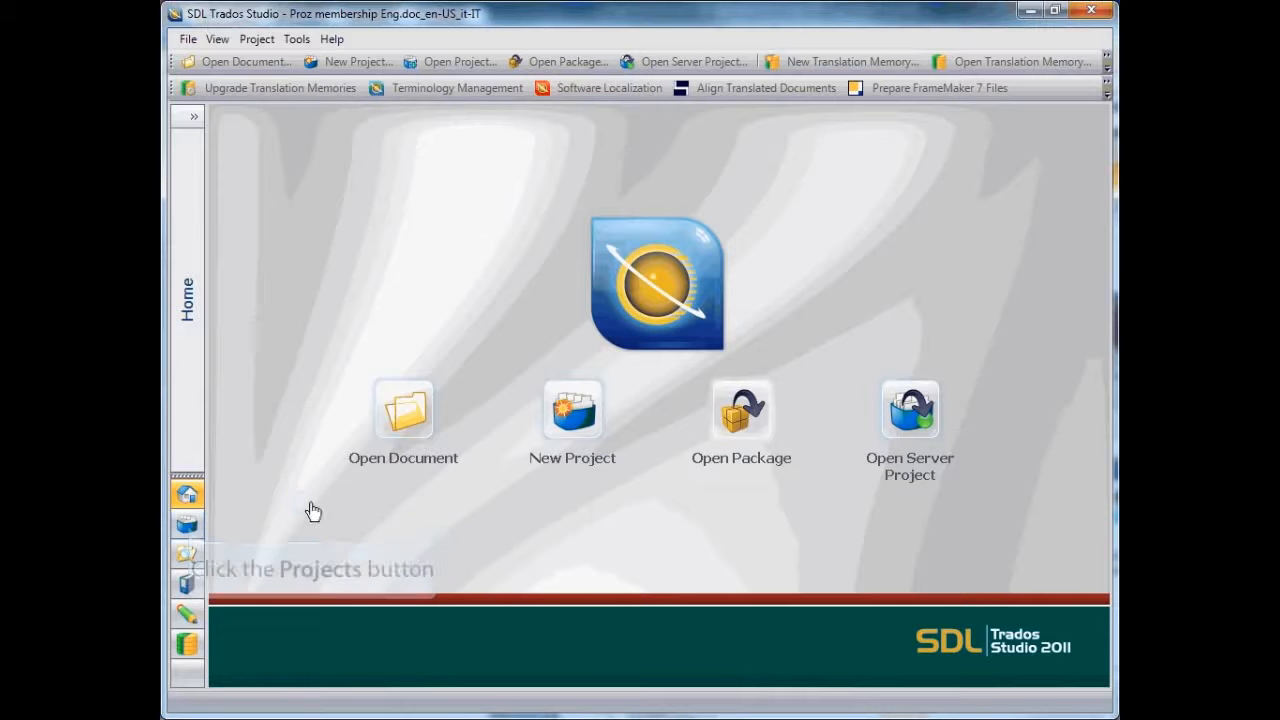
Look through the Projects, Files, Reports, Editor and Translation Memories views, ending back at the Home view
{"action": "left_click", "coordinate": [188, 526]}
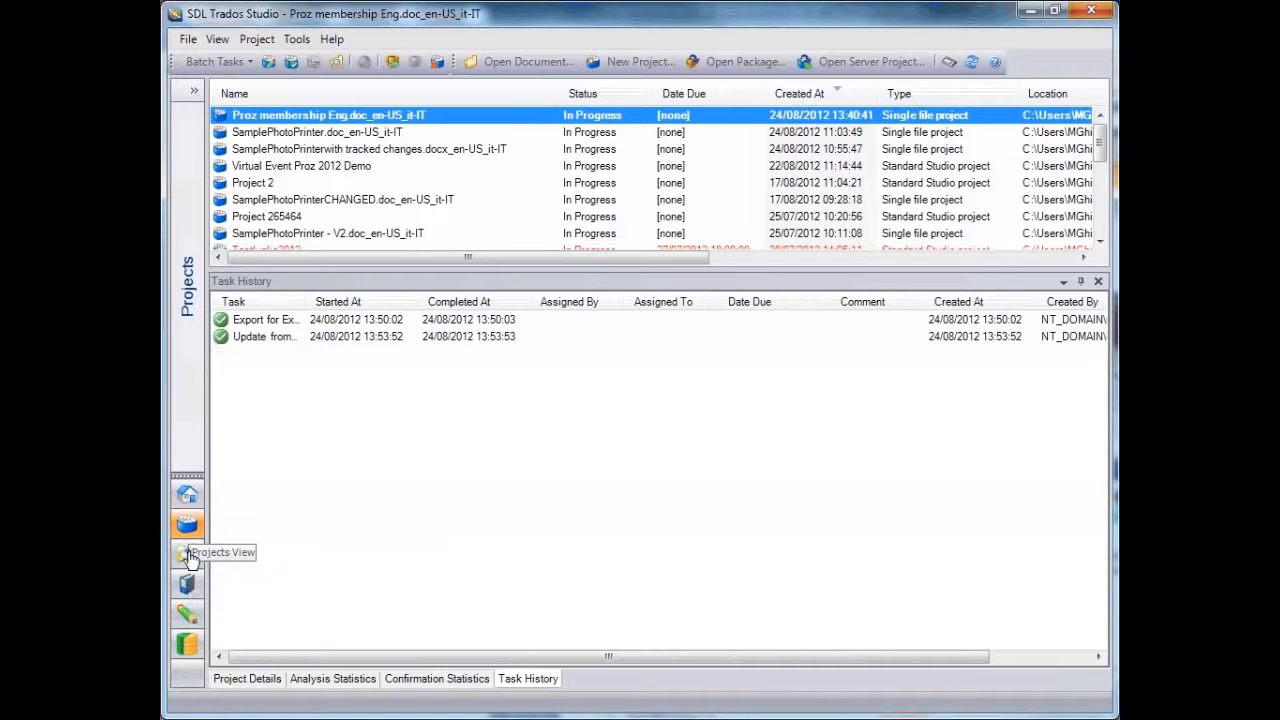
{"action": "left_click", "coordinate": [189, 555]}
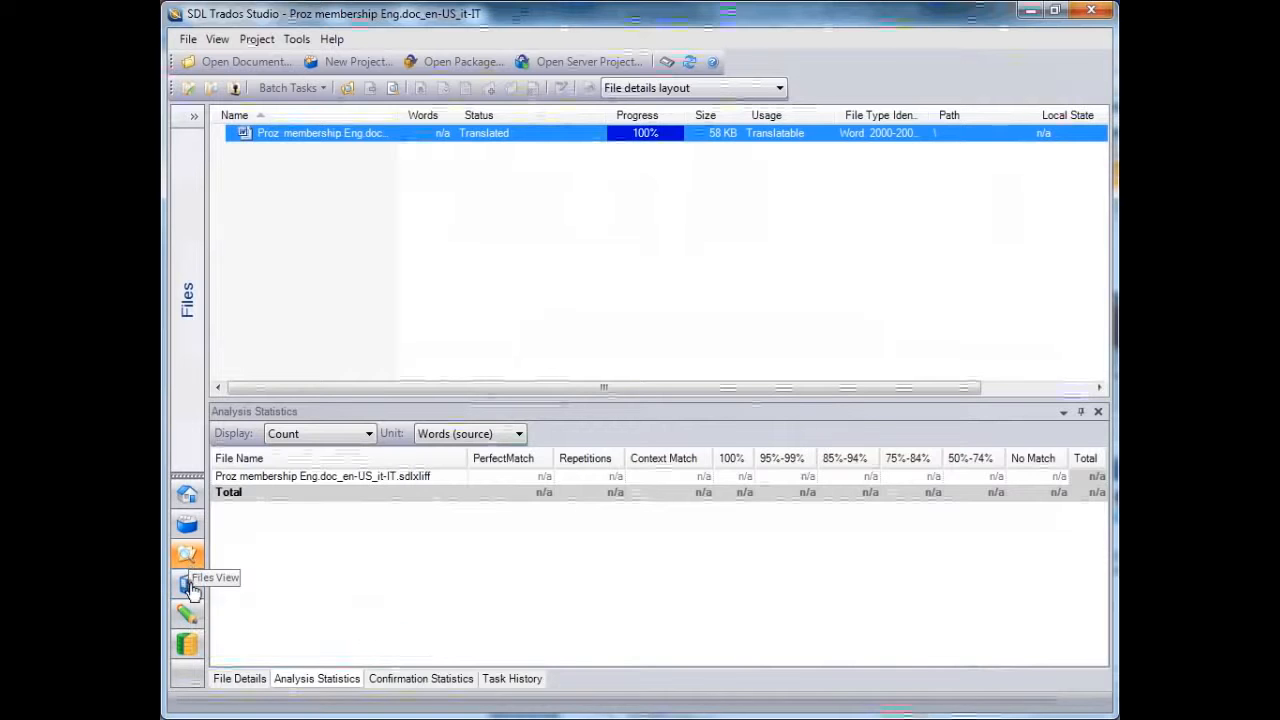
{"action": "left_click", "coordinate": [189, 587]}
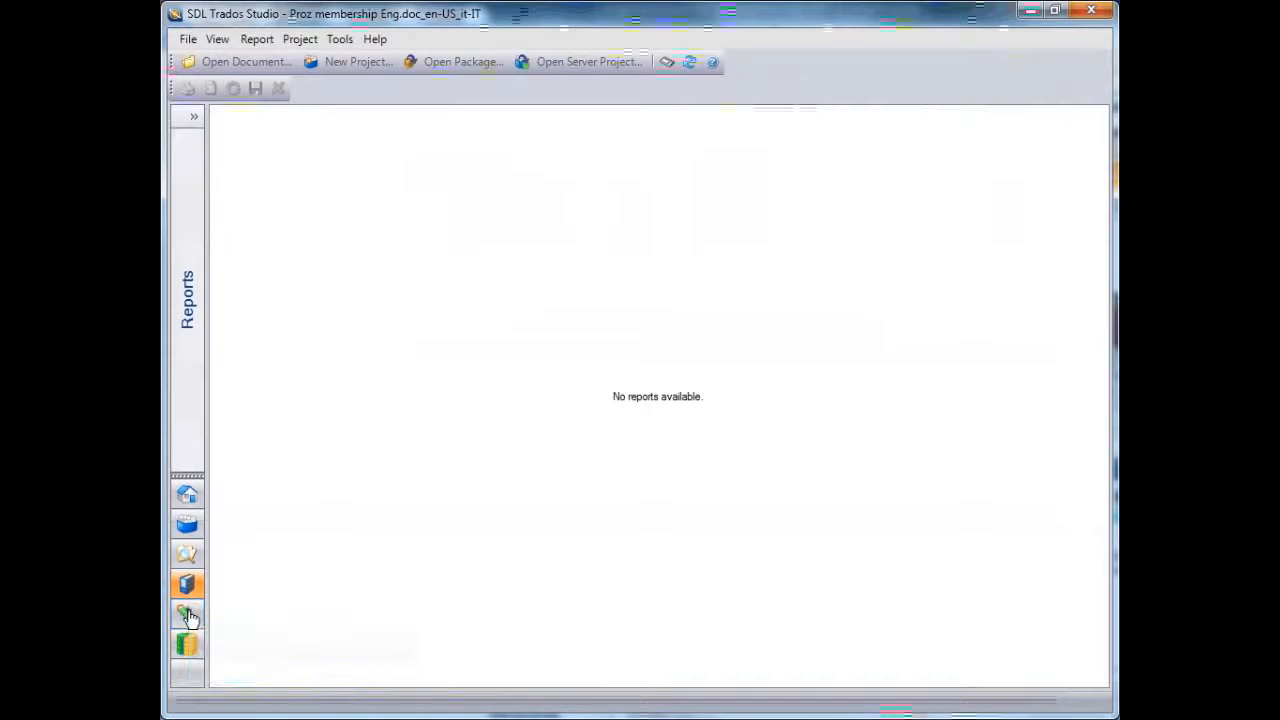
{"action": "left_click", "coordinate": [190, 617]}
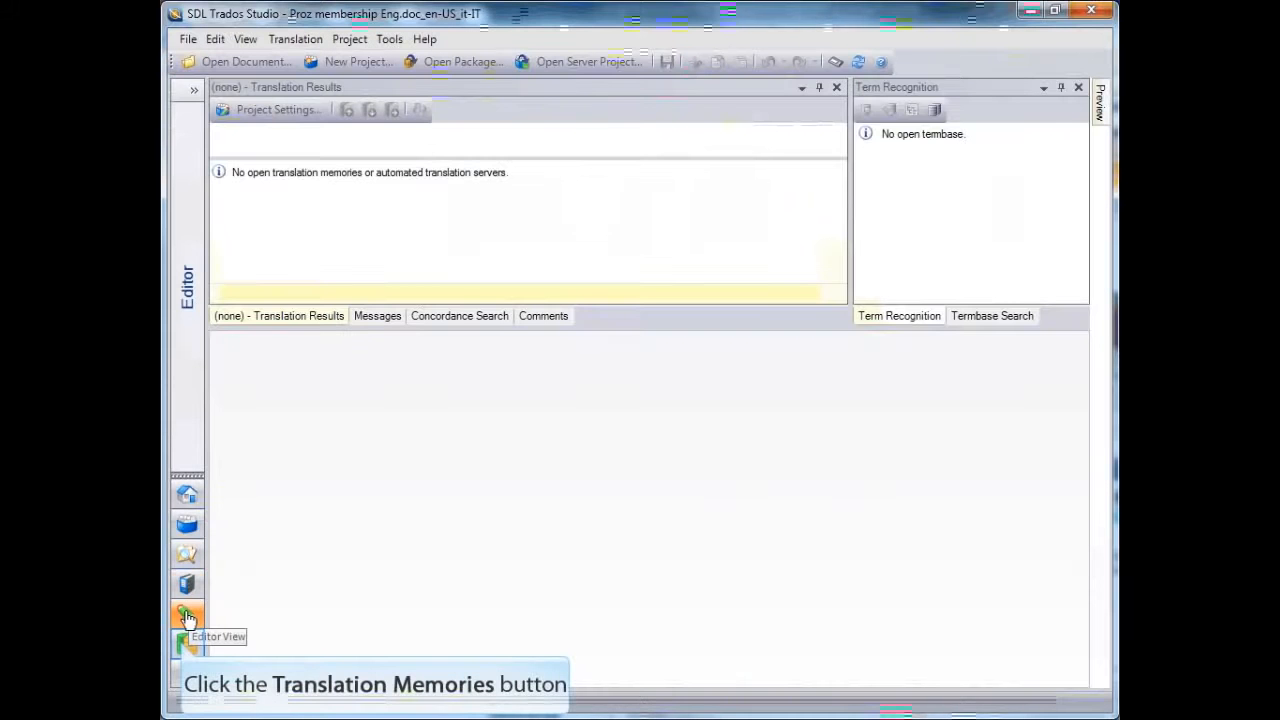
{"action": "left_click", "coordinate": [183, 646]}
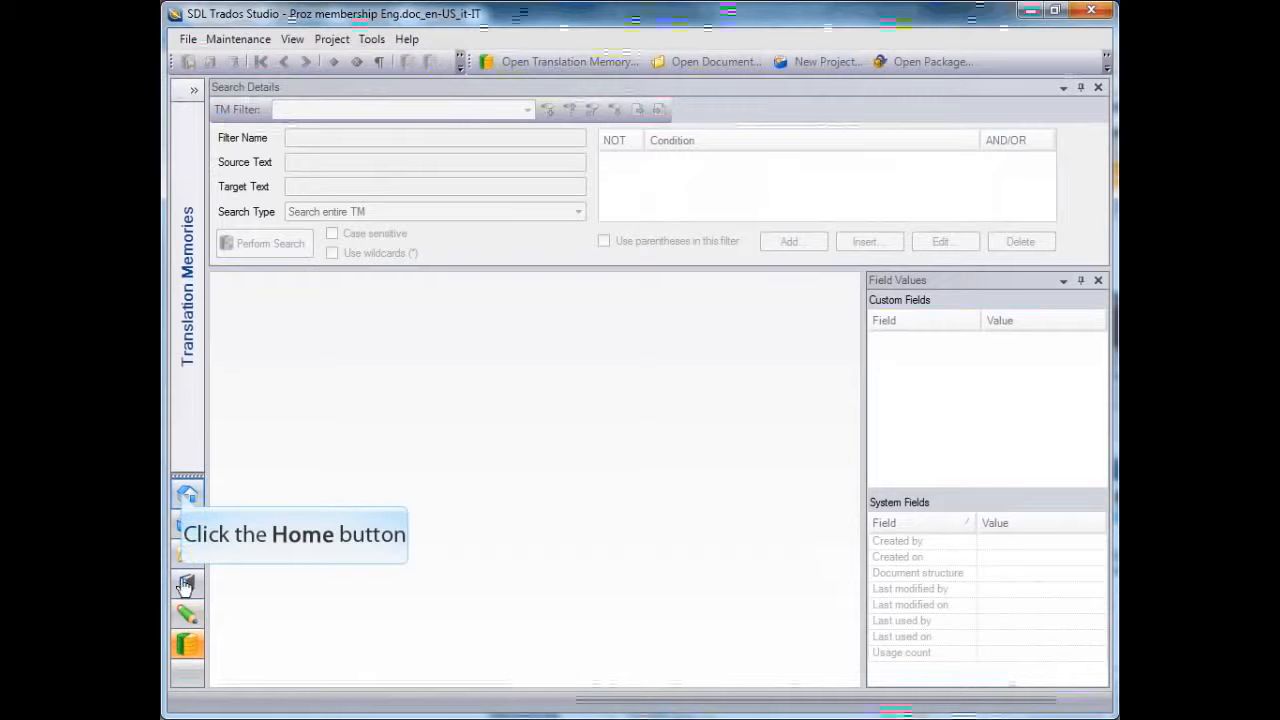
{"action": "left_click", "coordinate": [185, 495]}
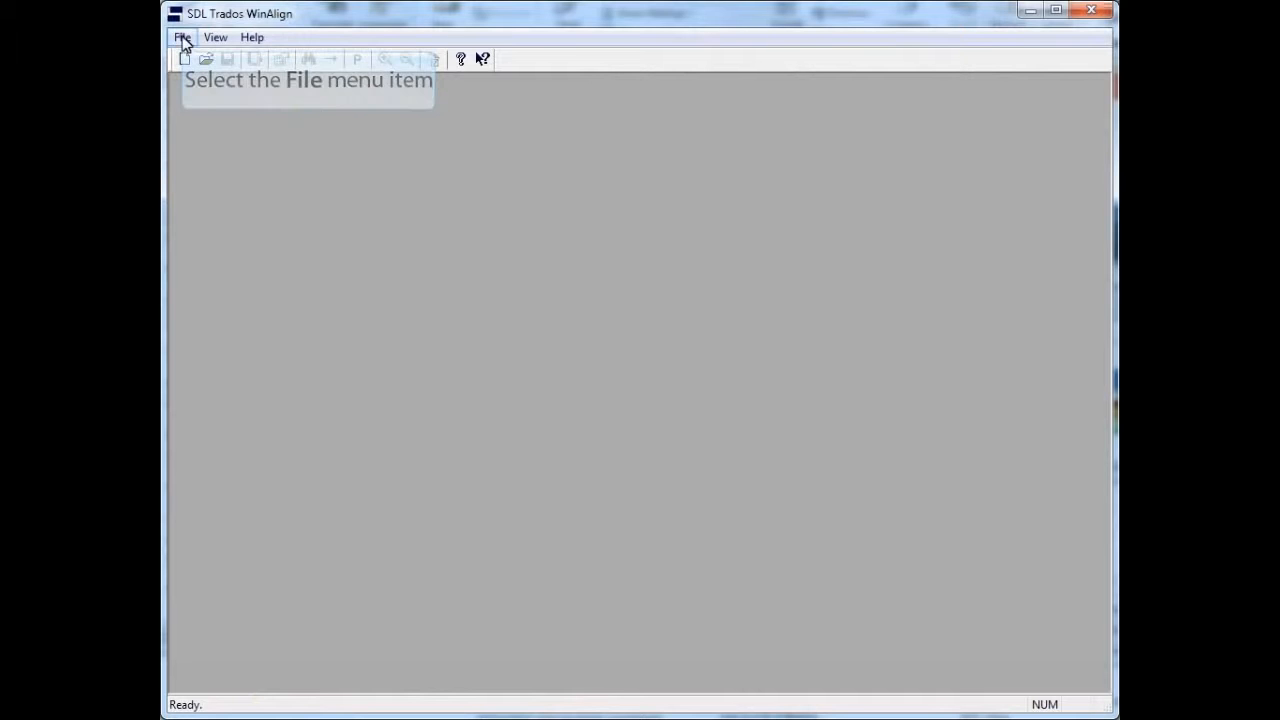
Start a new alignment project in SDL Trados WinAlign and name it Prozvirtual
{"action": "left_click", "coordinate": [182, 38]}
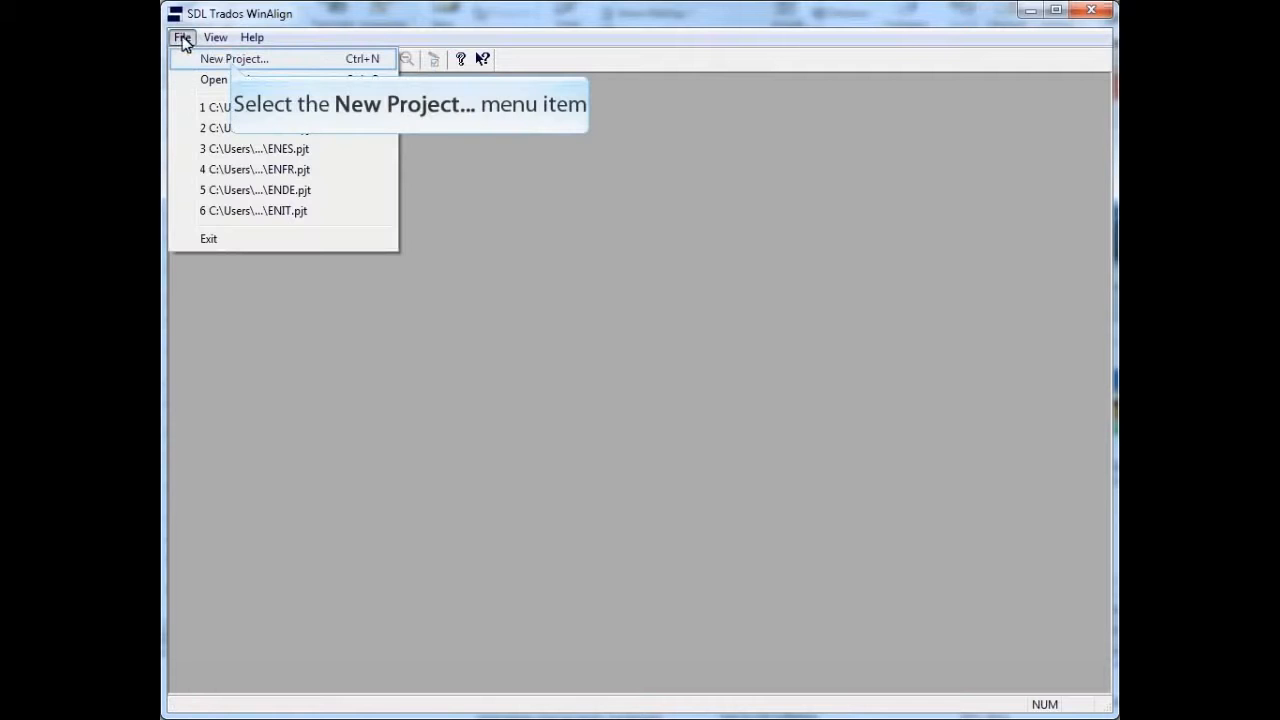
{"action": "left_click", "coordinate": [234, 60]}
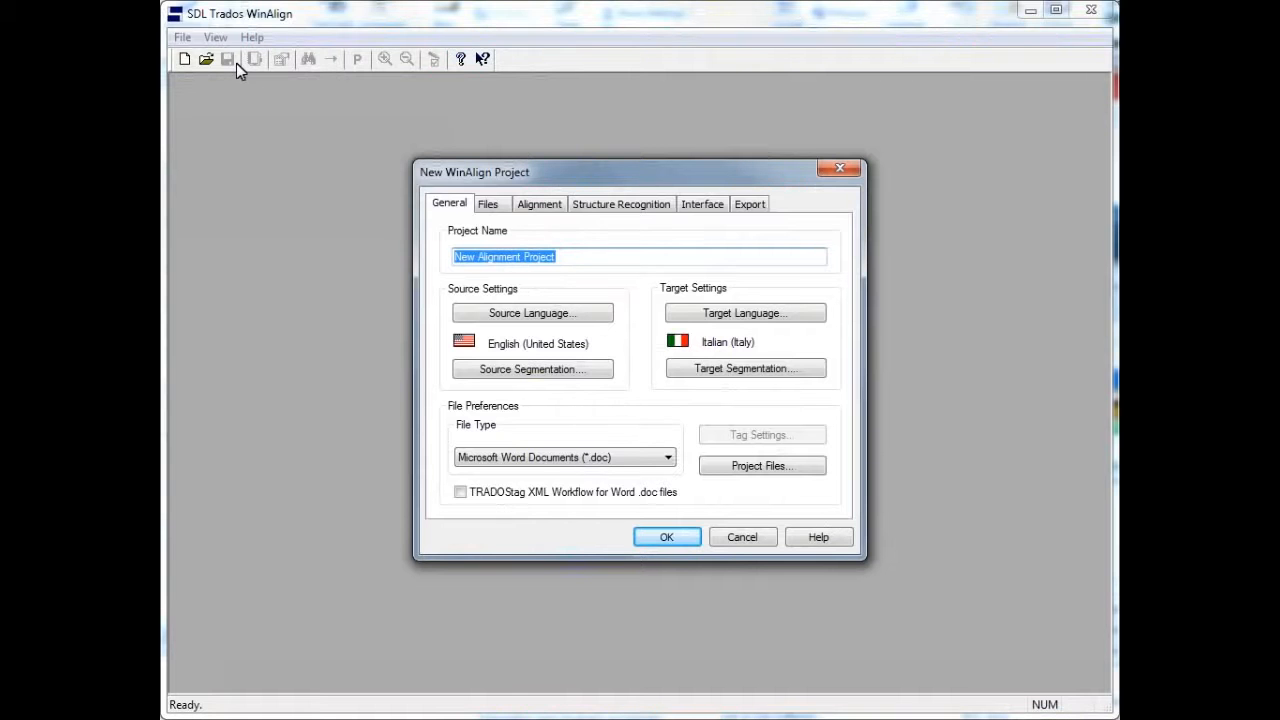
{"action": "type", "text": "Prozvirtual"}
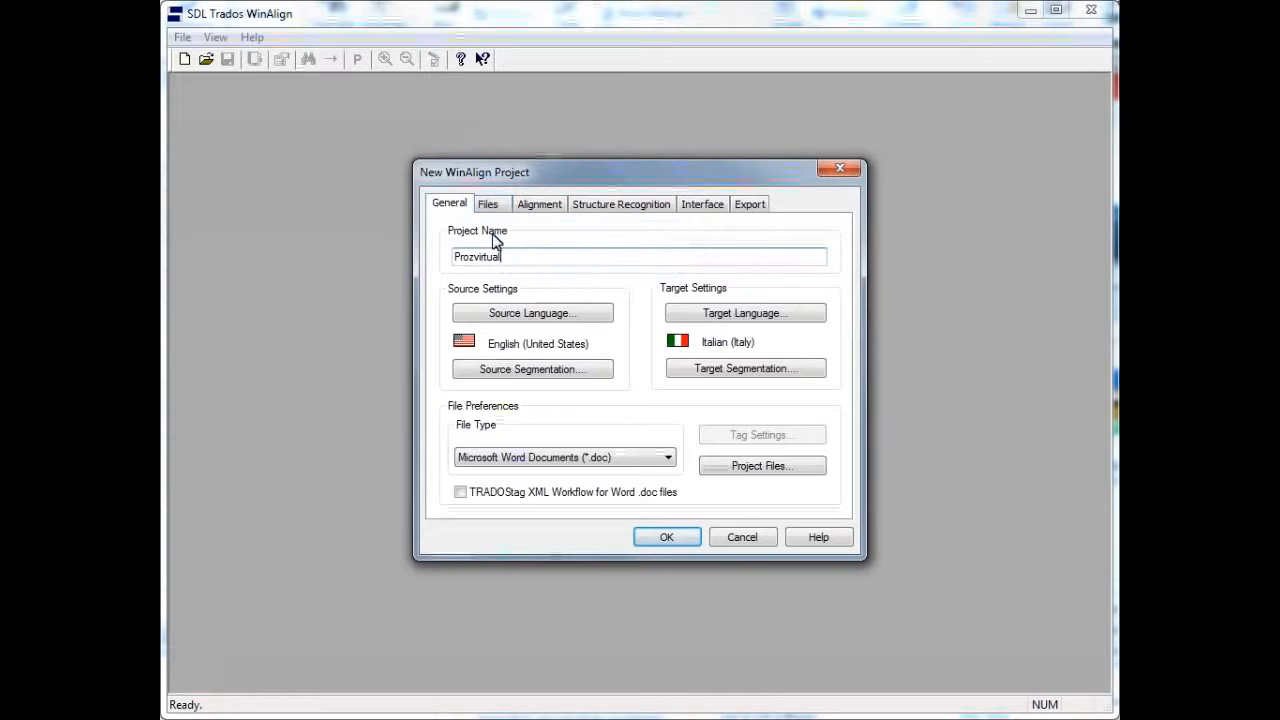
Add Proz membership Eng.doc as the English source file and Proz membership Ita.doc as the Italian target file
{"action": "left_click", "coordinate": [489, 205]}
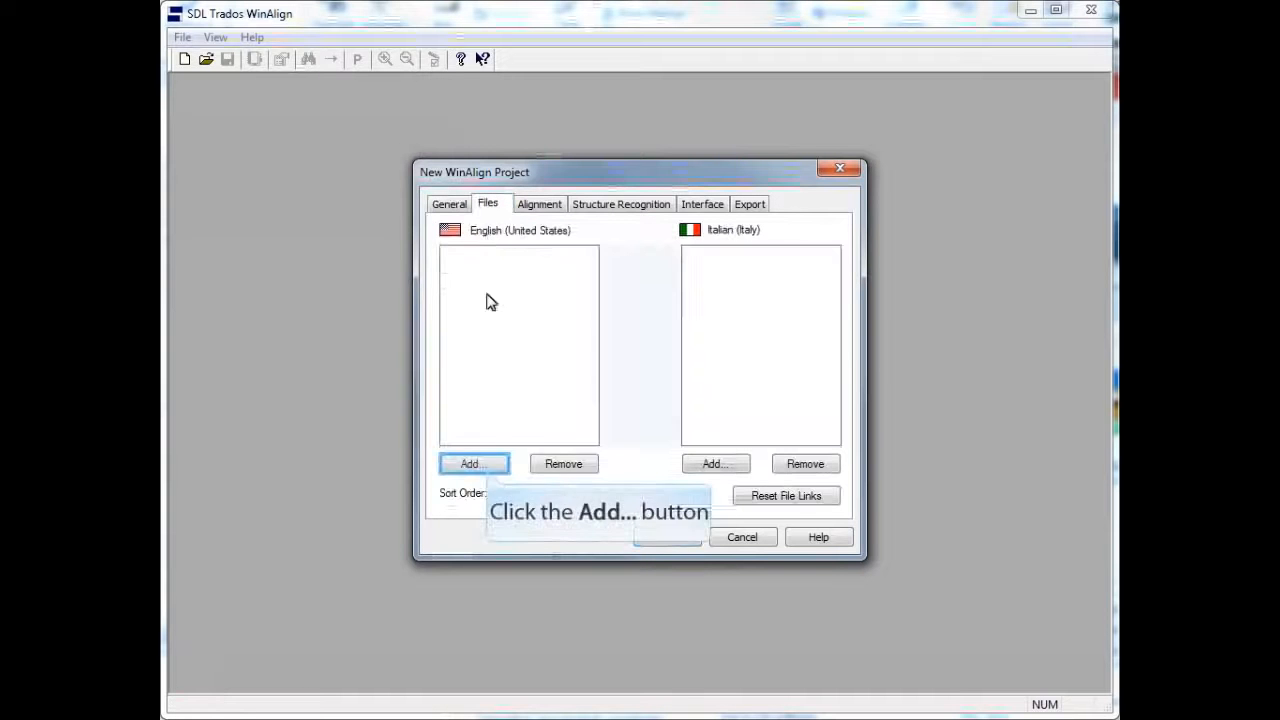
{"action": "left_click", "coordinate": [489, 467]}
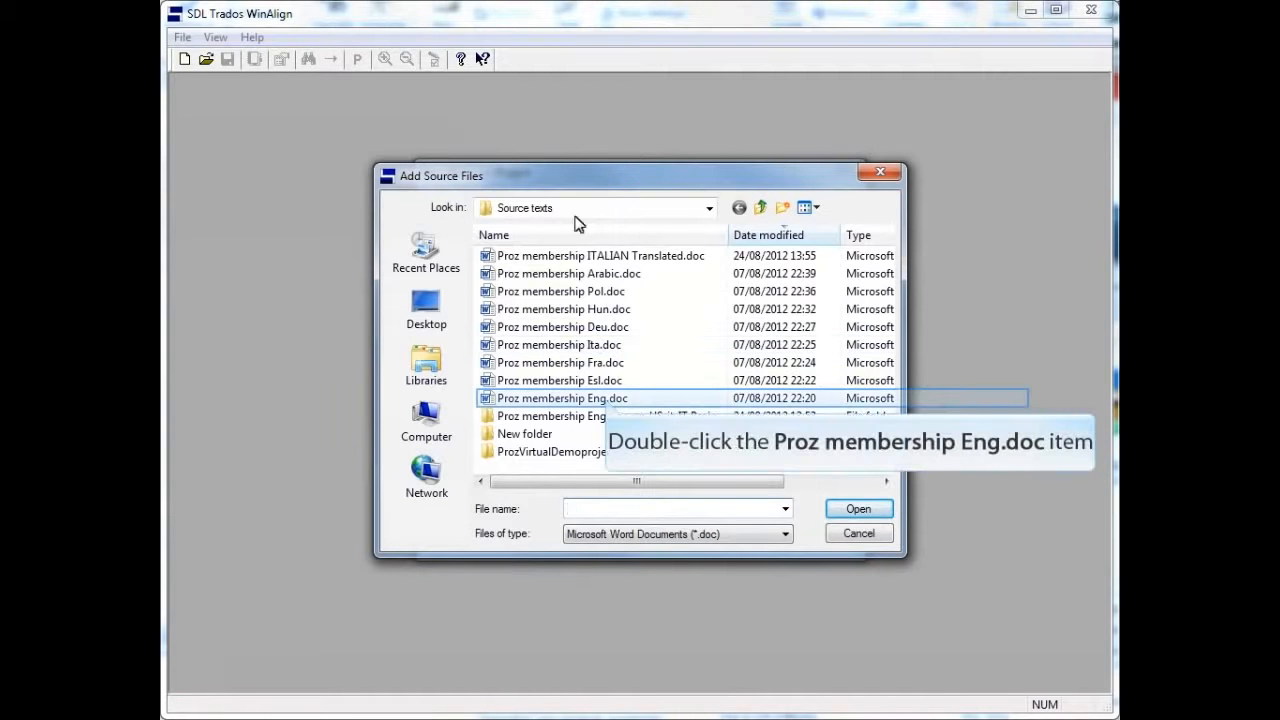
{"action": "double_click", "coordinate": [606, 398]}
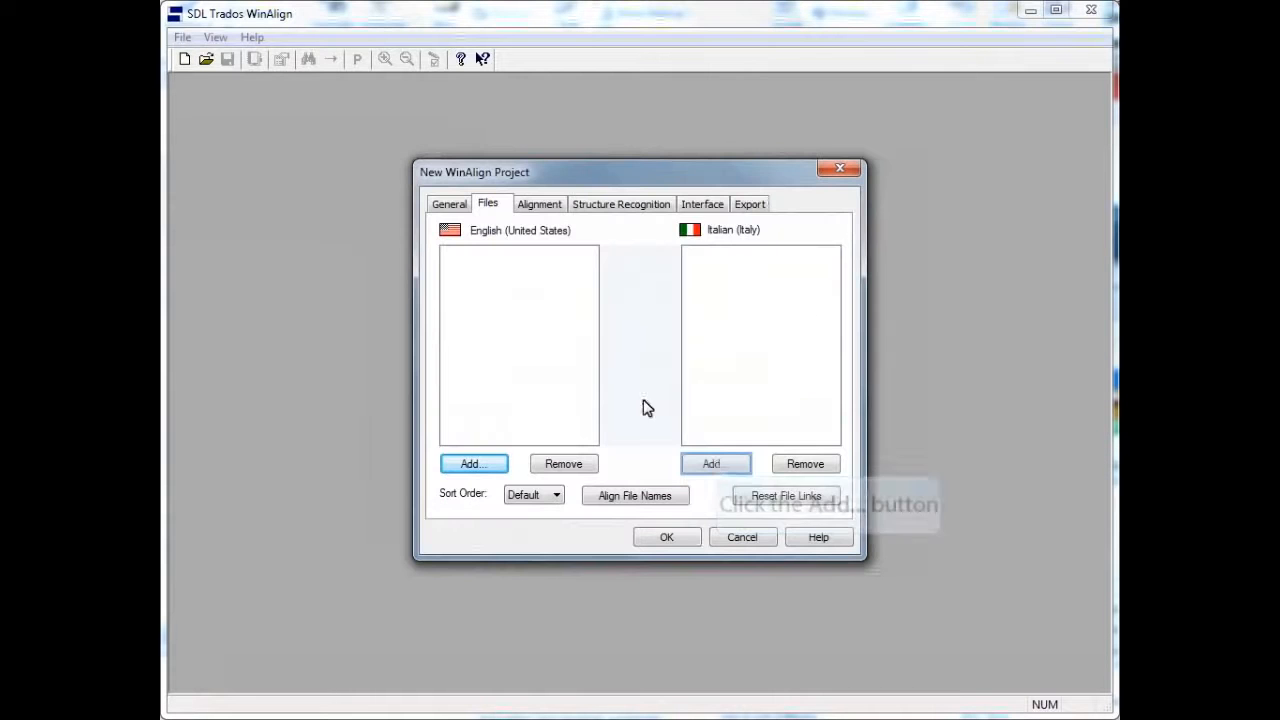
{"action": "left_click", "coordinate": [714, 464]}
{"action": "double_click", "coordinate": [575, 344]}
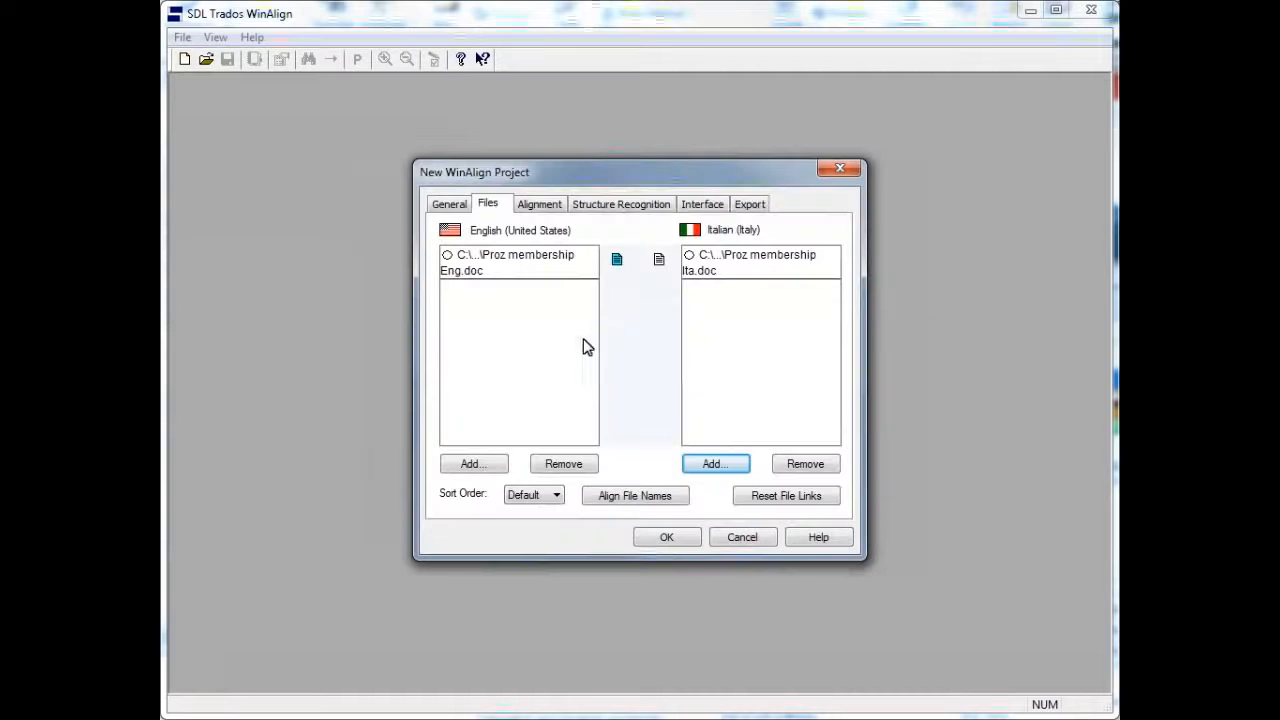
Link the English and Italian documents in the project setup and align the file pair
{"action": "left_click_drag", "start_coordinate": [616, 264], "coordinate": [661, 266]}
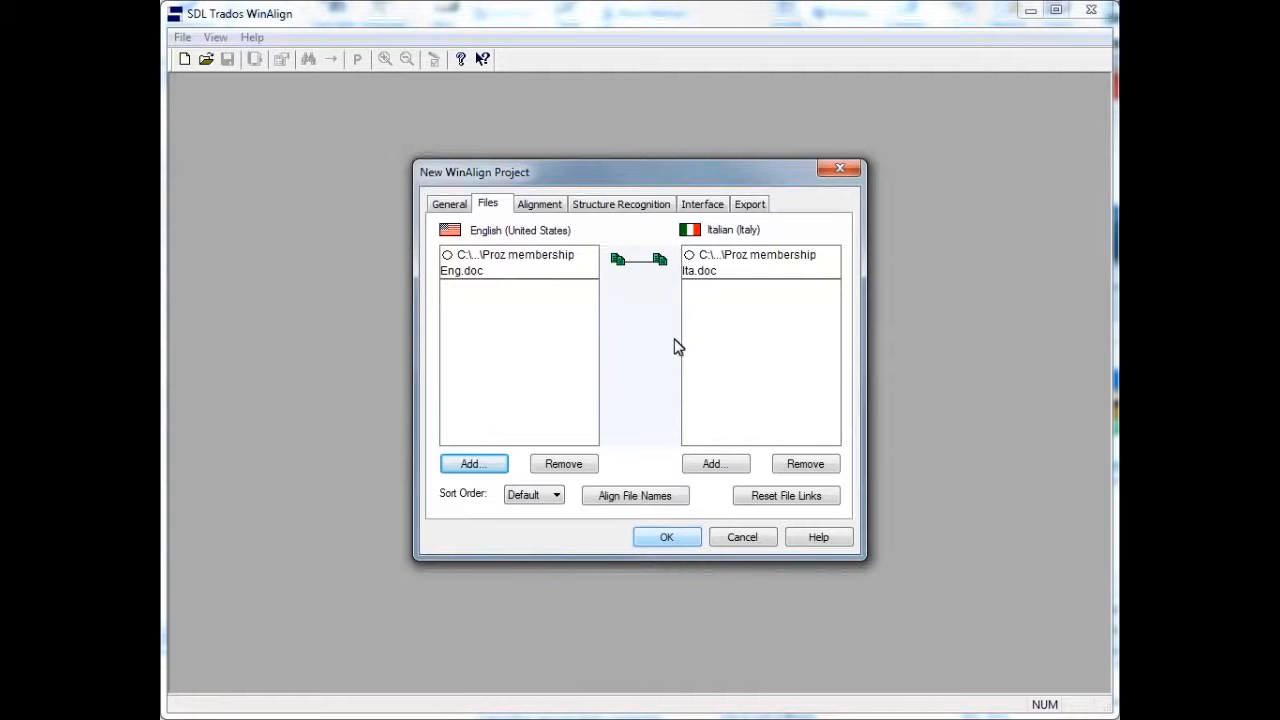
{"action": "left_click", "coordinate": [667, 537]}
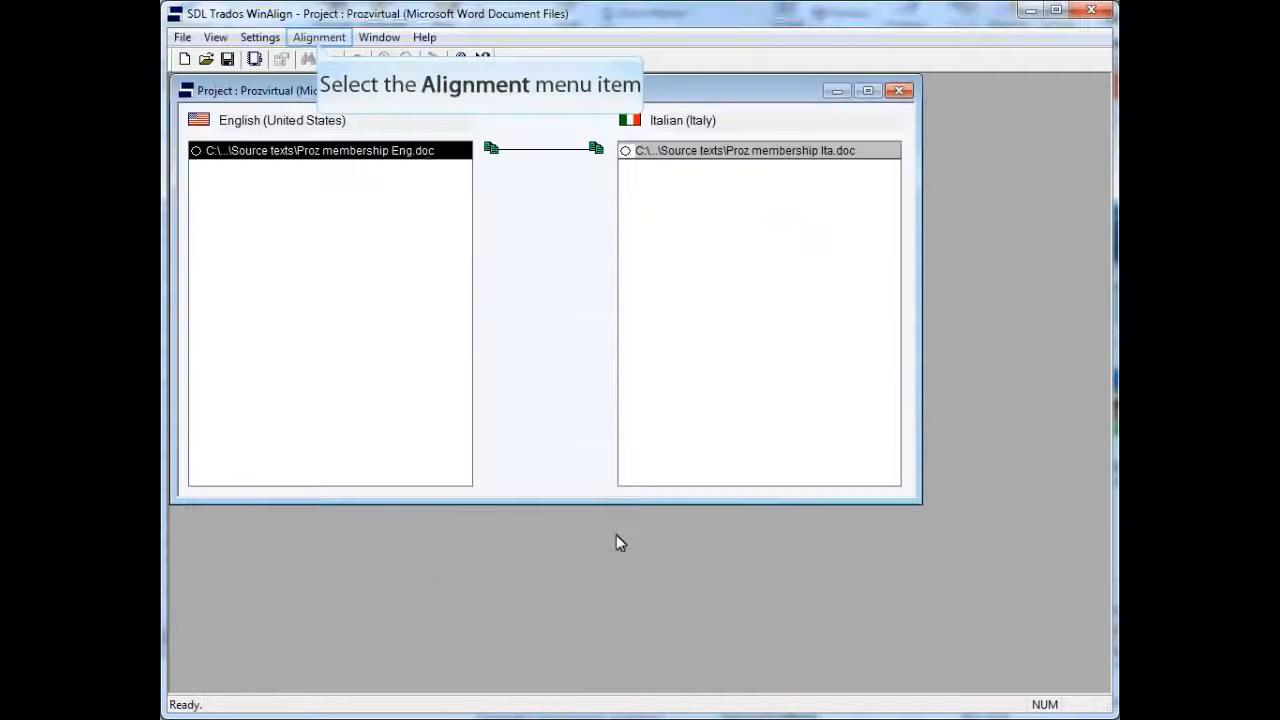
{"action": "left_click", "coordinate": [319, 39]}
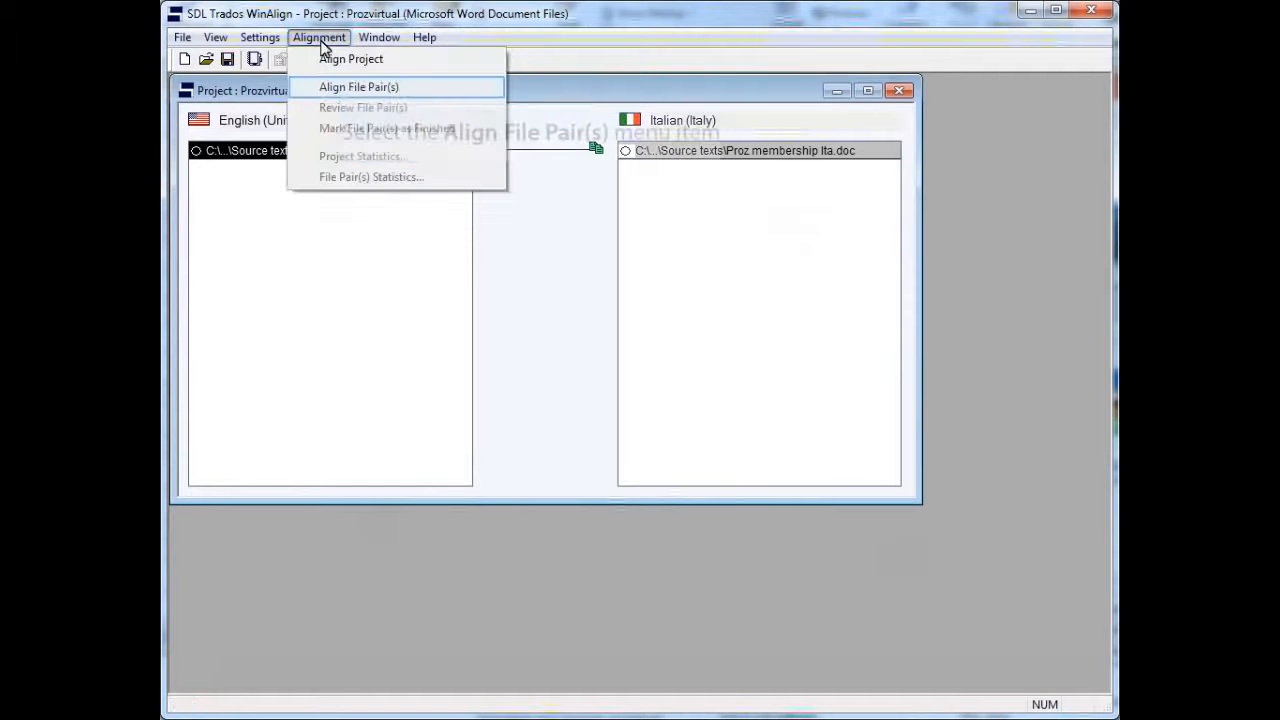
{"action": "left_click", "coordinate": [336, 89]}
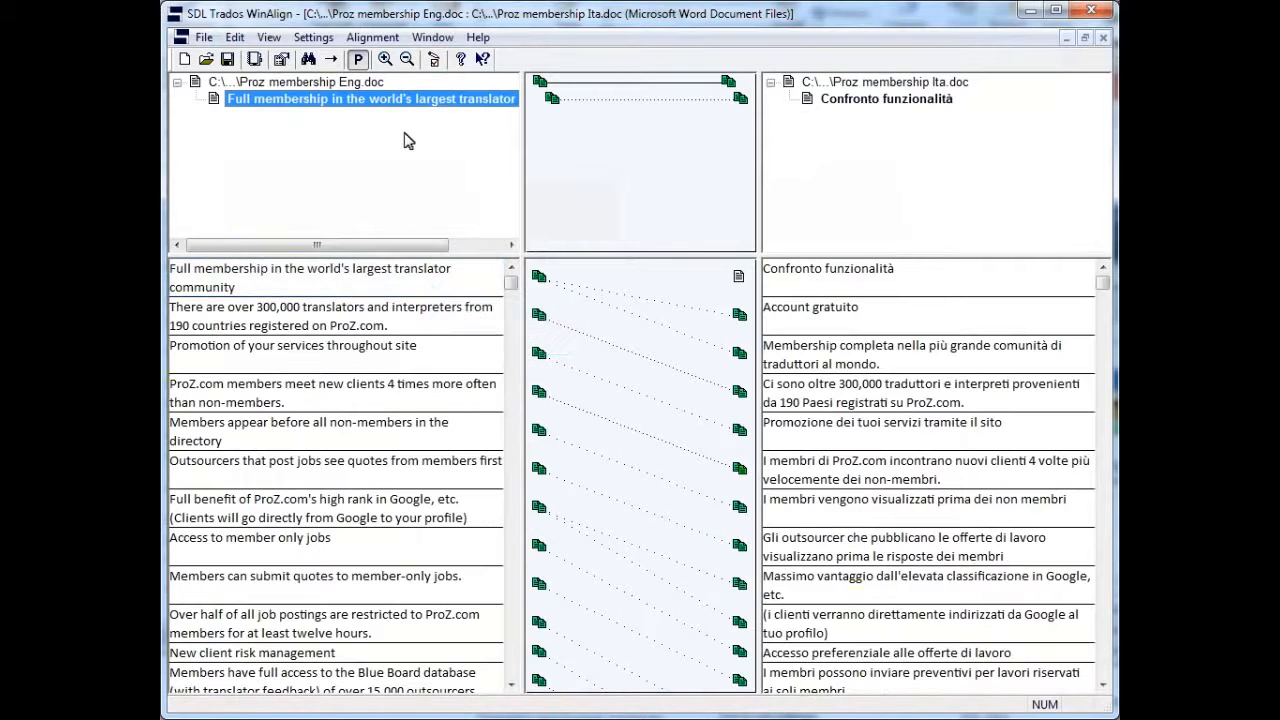
Disconnect the Italian segment "Account gratuito" from the English segment "Full membership in the world's largest translator community"
{"action": "left_click", "coordinate": [432, 282]}
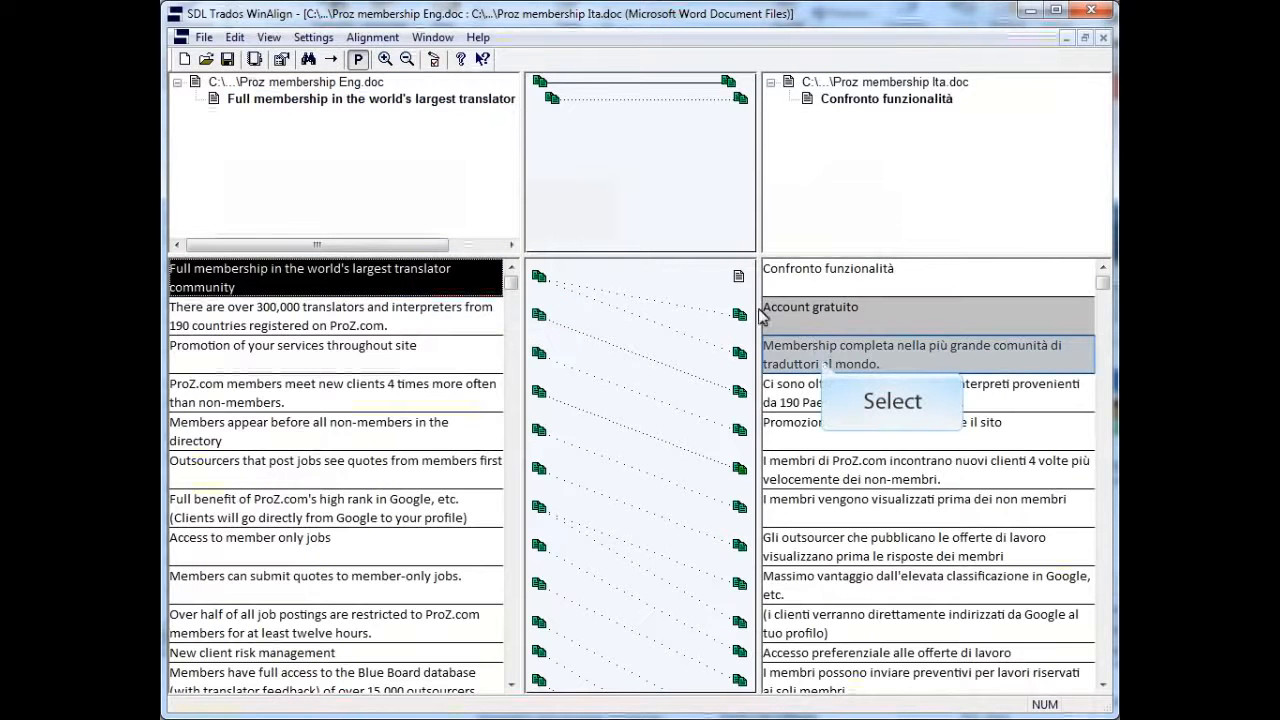
{"action": "right_click", "coordinate": [820, 352]}
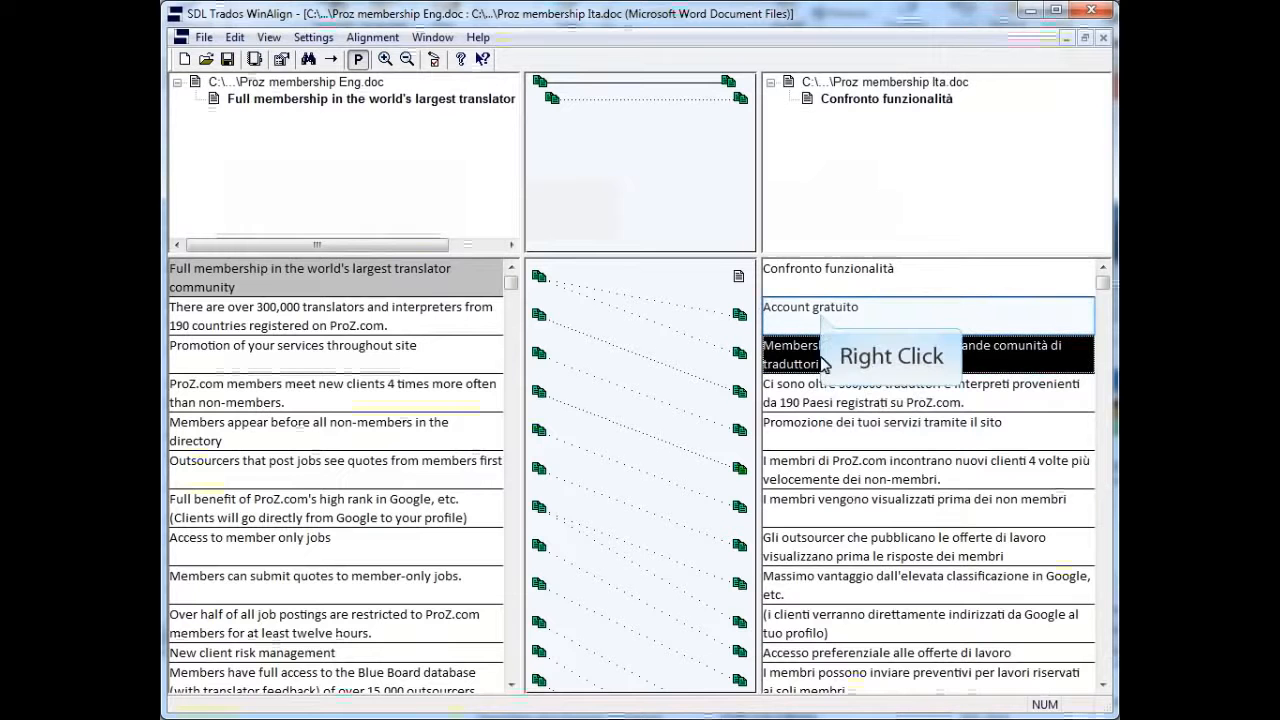
{"action": "right_click", "coordinate": [822, 312]}
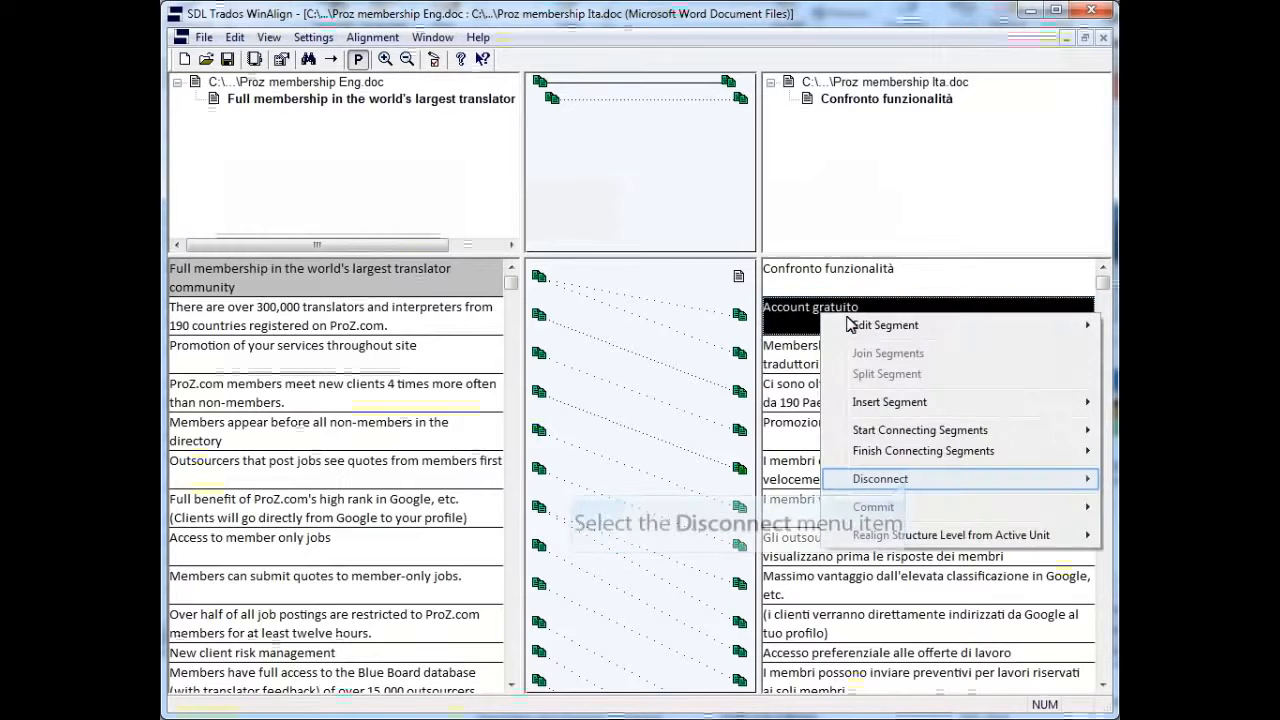
{"action": "left_click", "coordinate": [917, 487]}
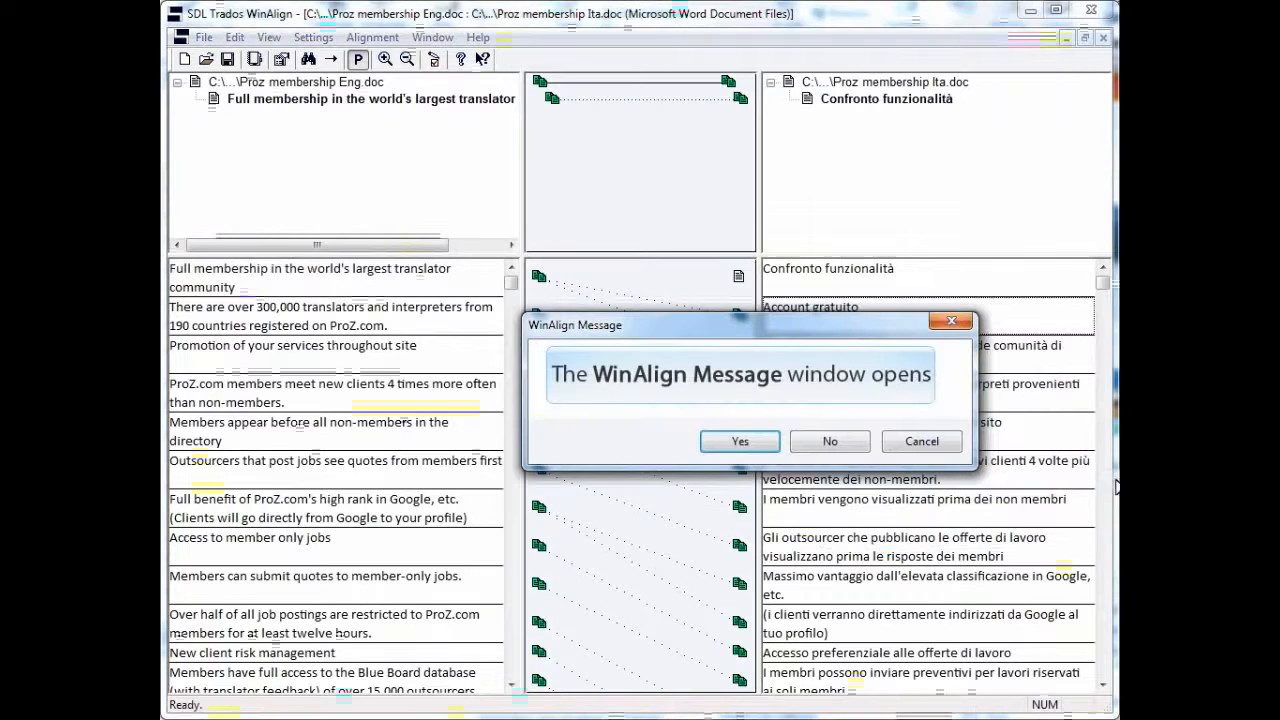
{"action": "left_click", "coordinate": [729, 442]}
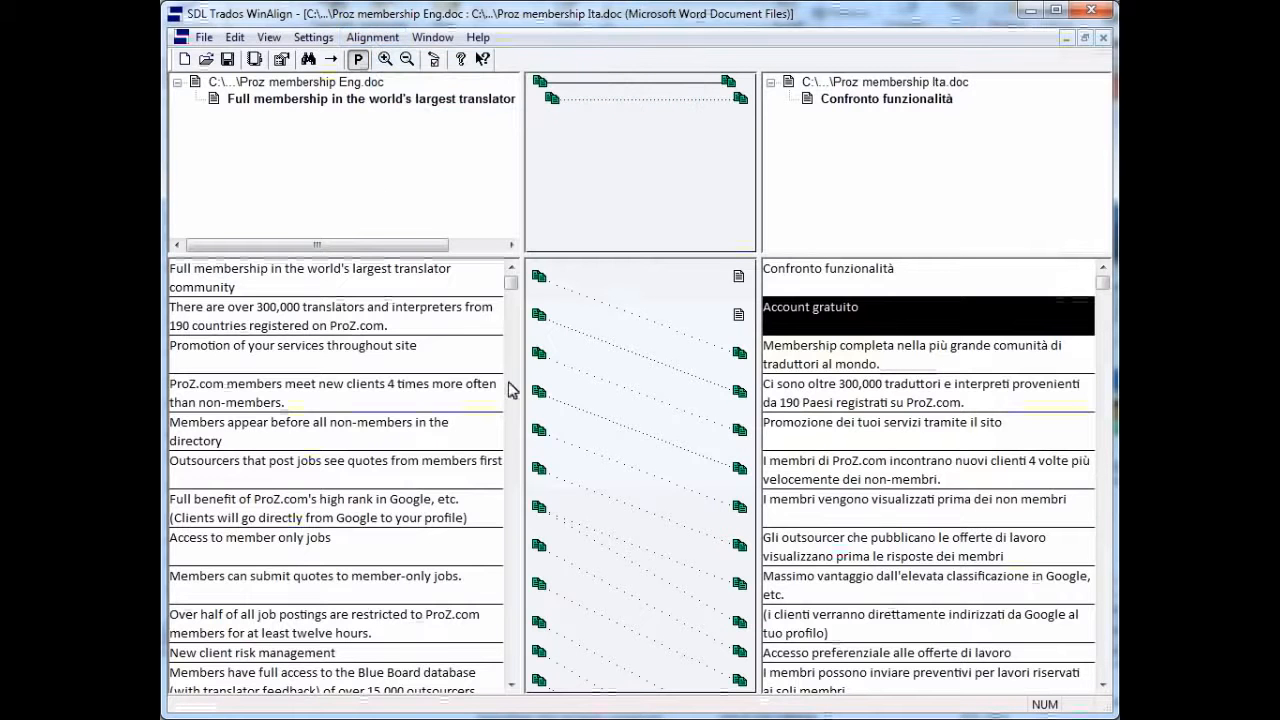
Commit all units of the aligned file pair
{"action": "left_click", "coordinate": [372, 38]}
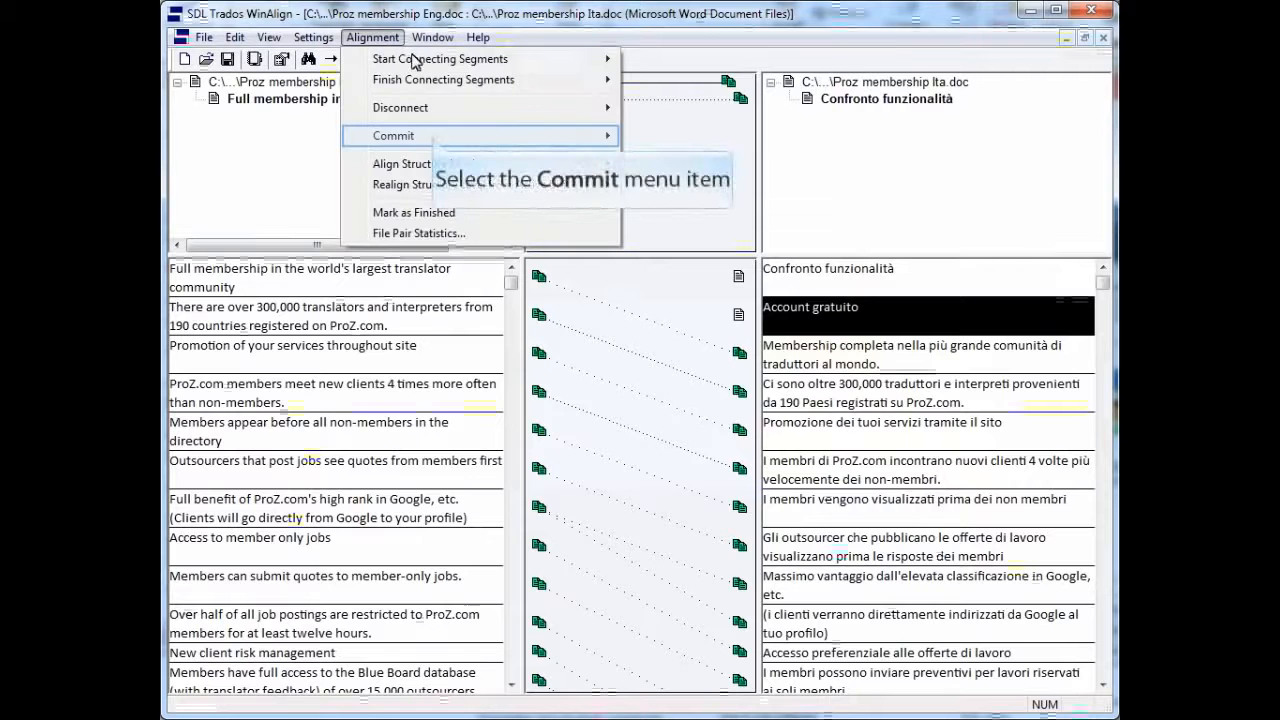
{"action": "mouse_move", "coordinate": [519, 143]}
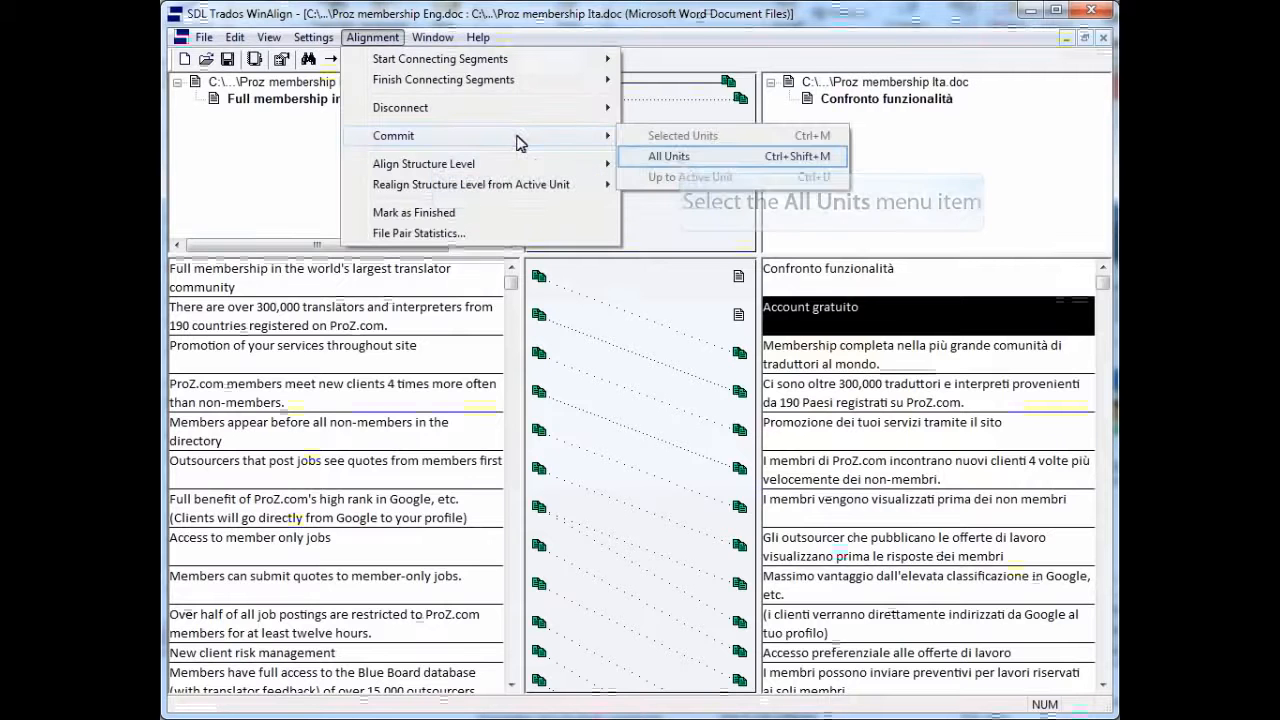
{"action": "left_click", "coordinate": [686, 157]}
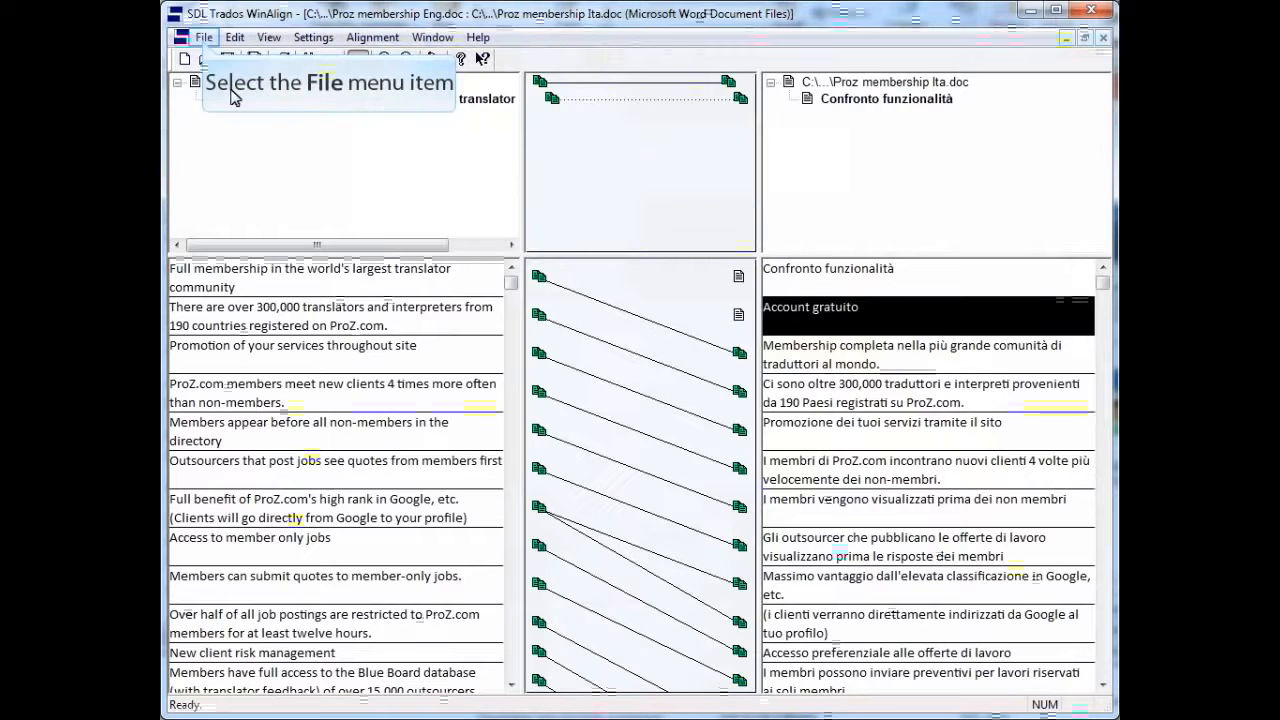
Export the aligned file pair to Proz membership EngITA.txt in the Source texts folder, replacing the existing file
{"action": "left_click", "coordinate": [203, 38]}
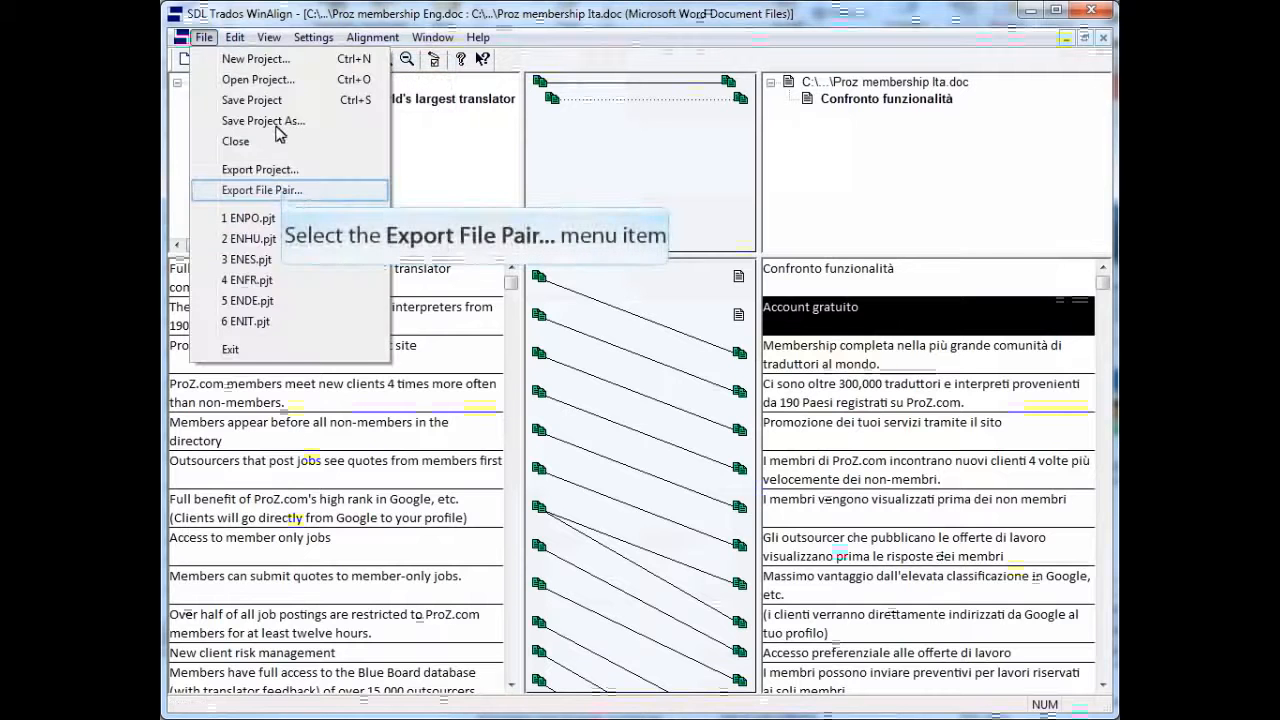
{"action": "left_click", "coordinate": [281, 195]}
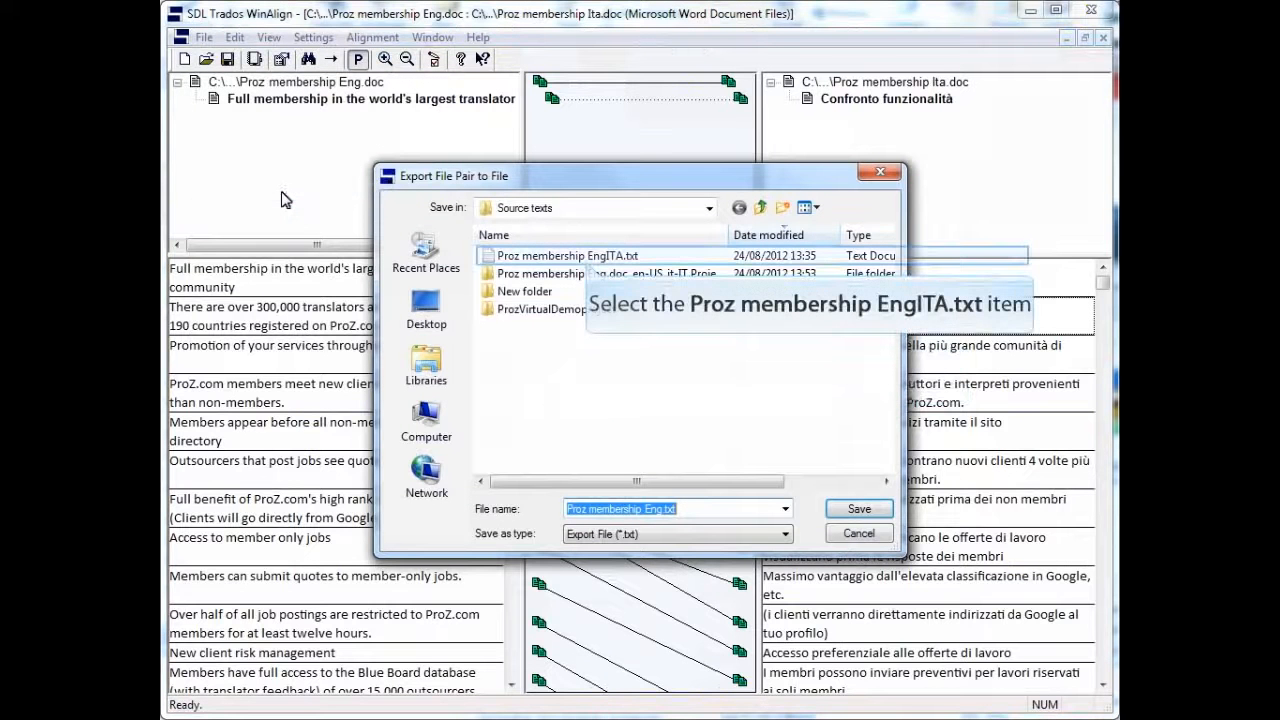
{"action": "left_click", "coordinate": [587, 259]}
{"action": "left_click", "coordinate": [859, 508]}
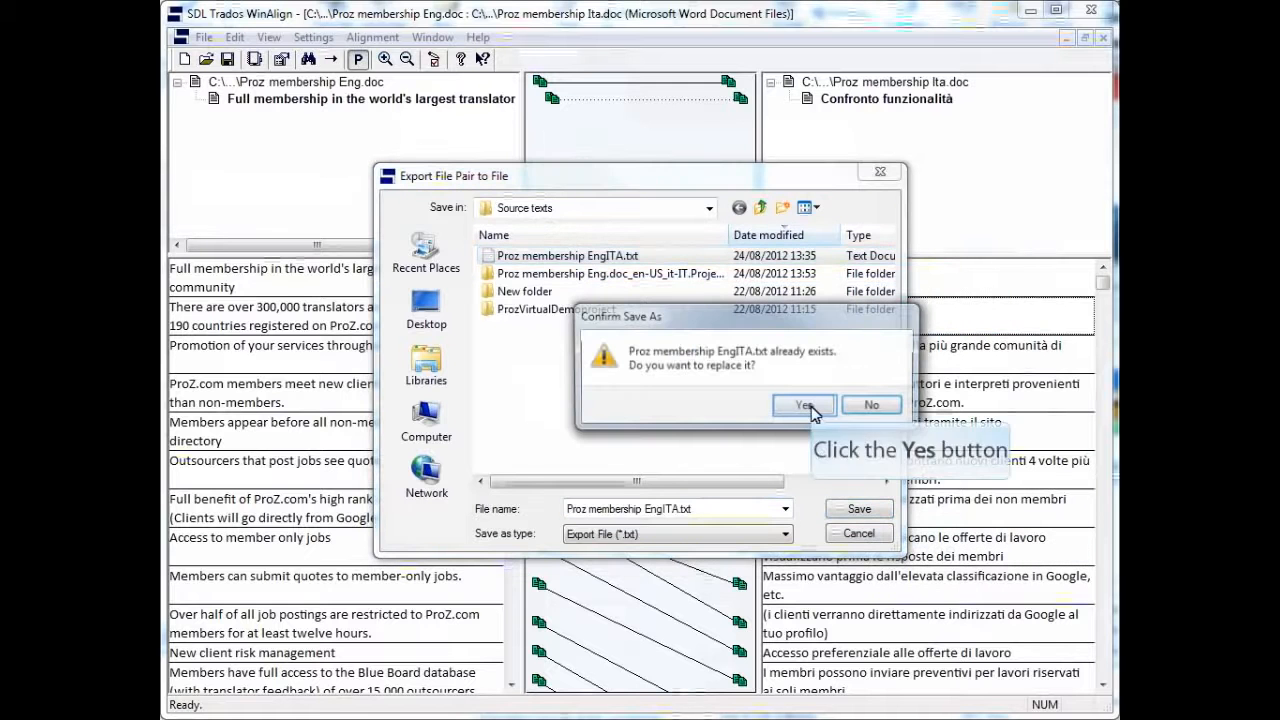
{"action": "left_click", "coordinate": [805, 405]}
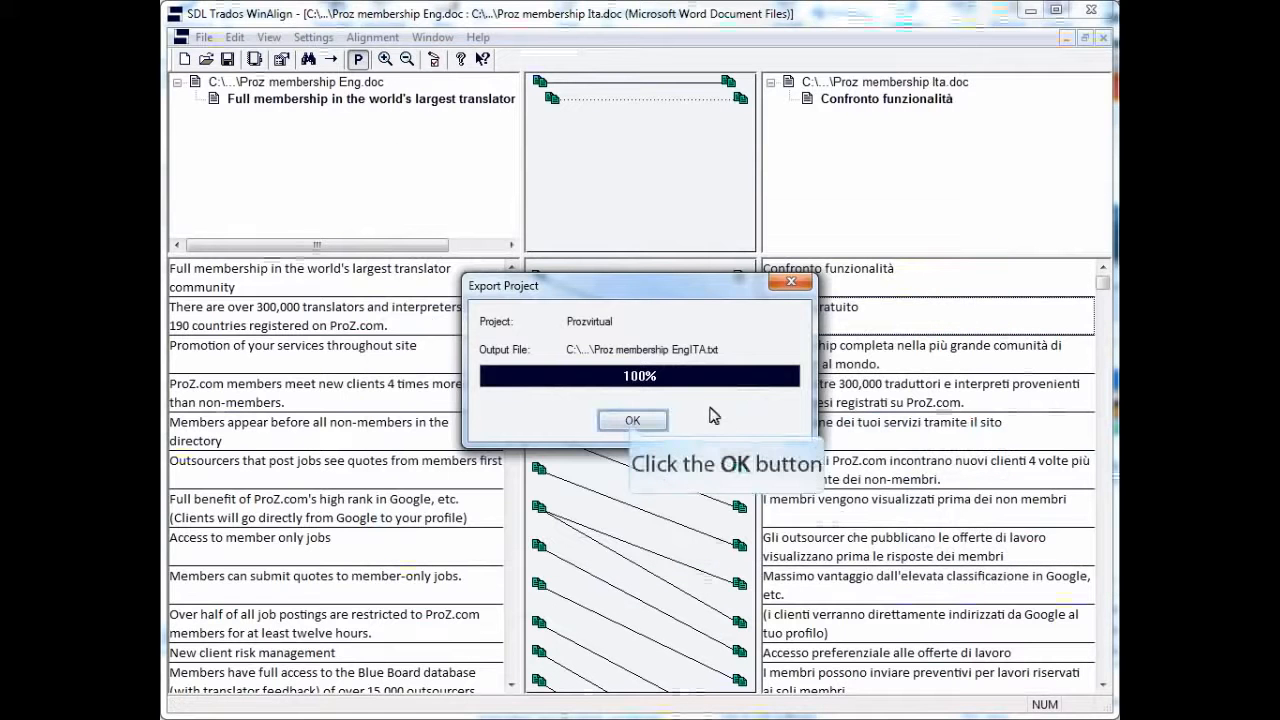
{"action": "left_click", "coordinate": [632, 422]}
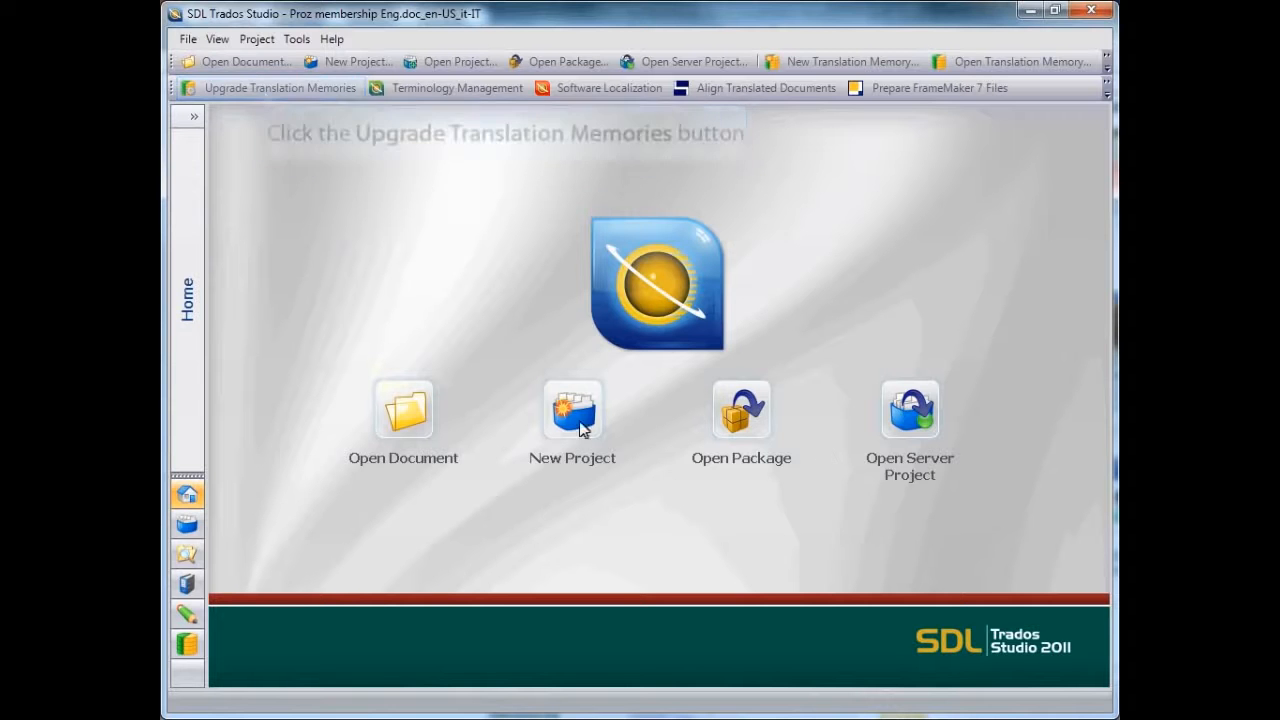
In SDL Trados Studio, examine which legacy file types can be added when upgrading translation memories, leaving the upgrade wizard without adding any
{"action": "left_click", "coordinate": [264, 89]}
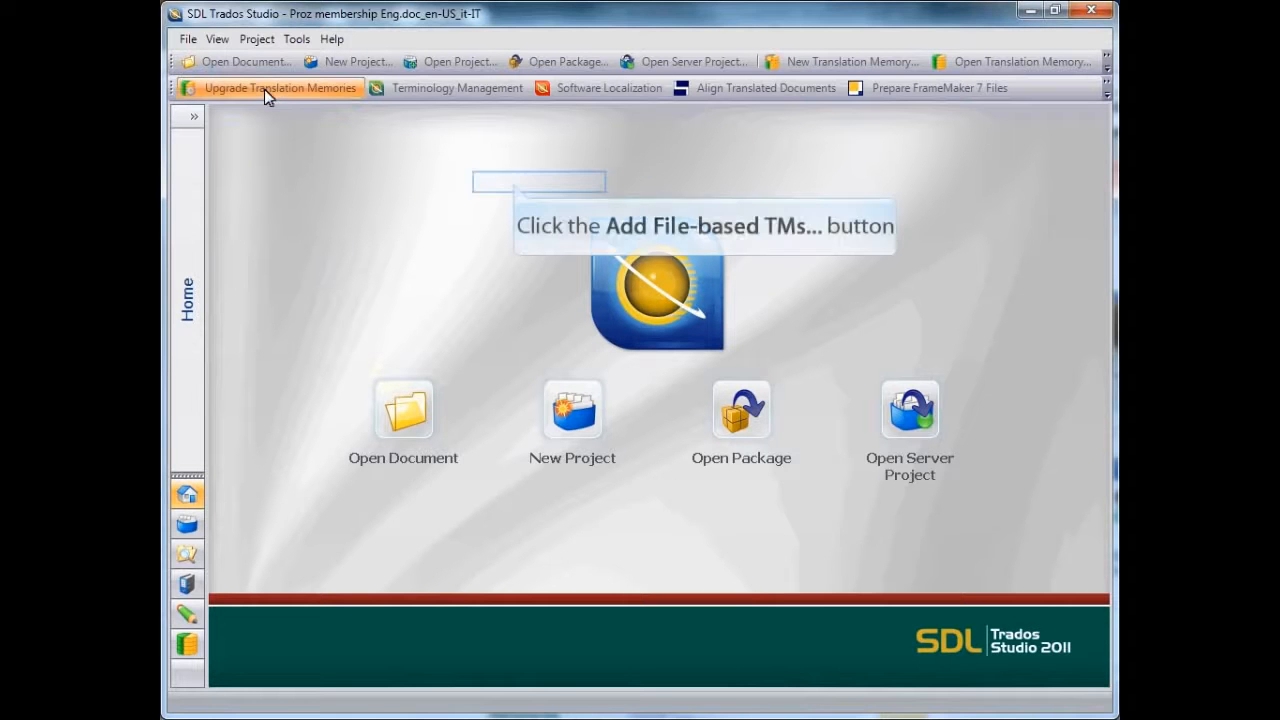
{"action": "left_click", "coordinate": [514, 186]}
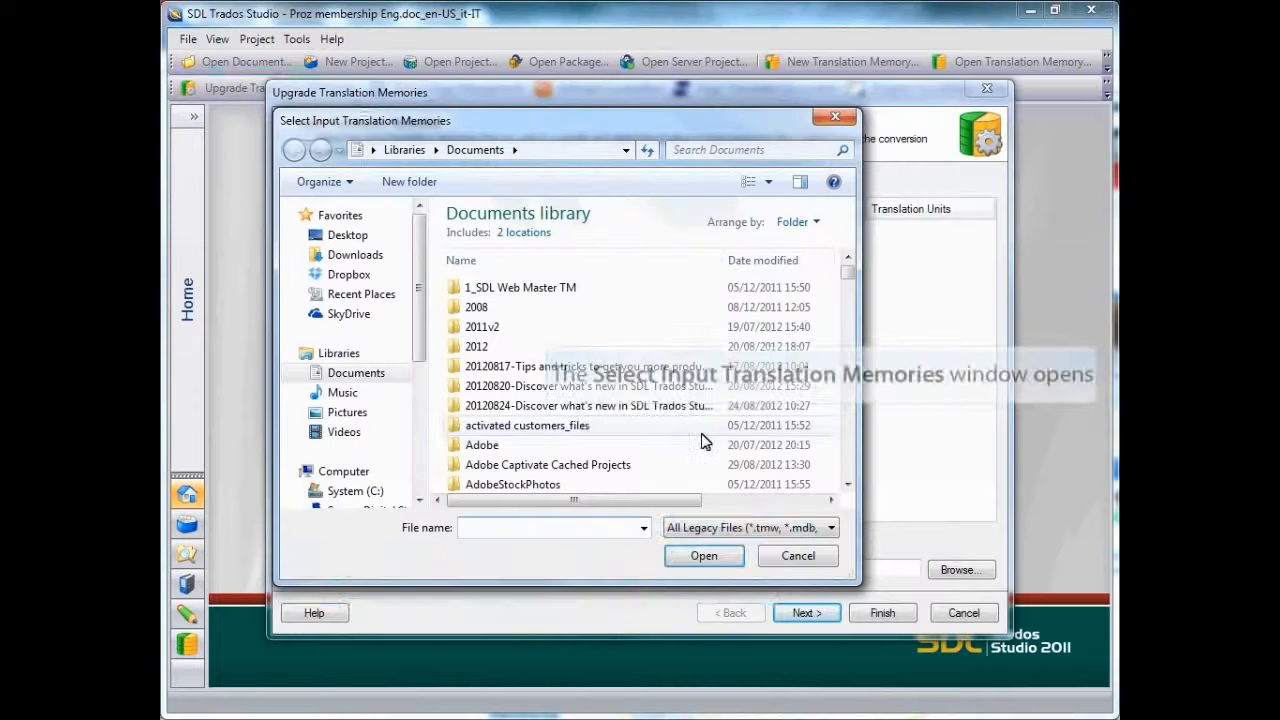
{"action": "left_click", "coordinate": [783, 528]}
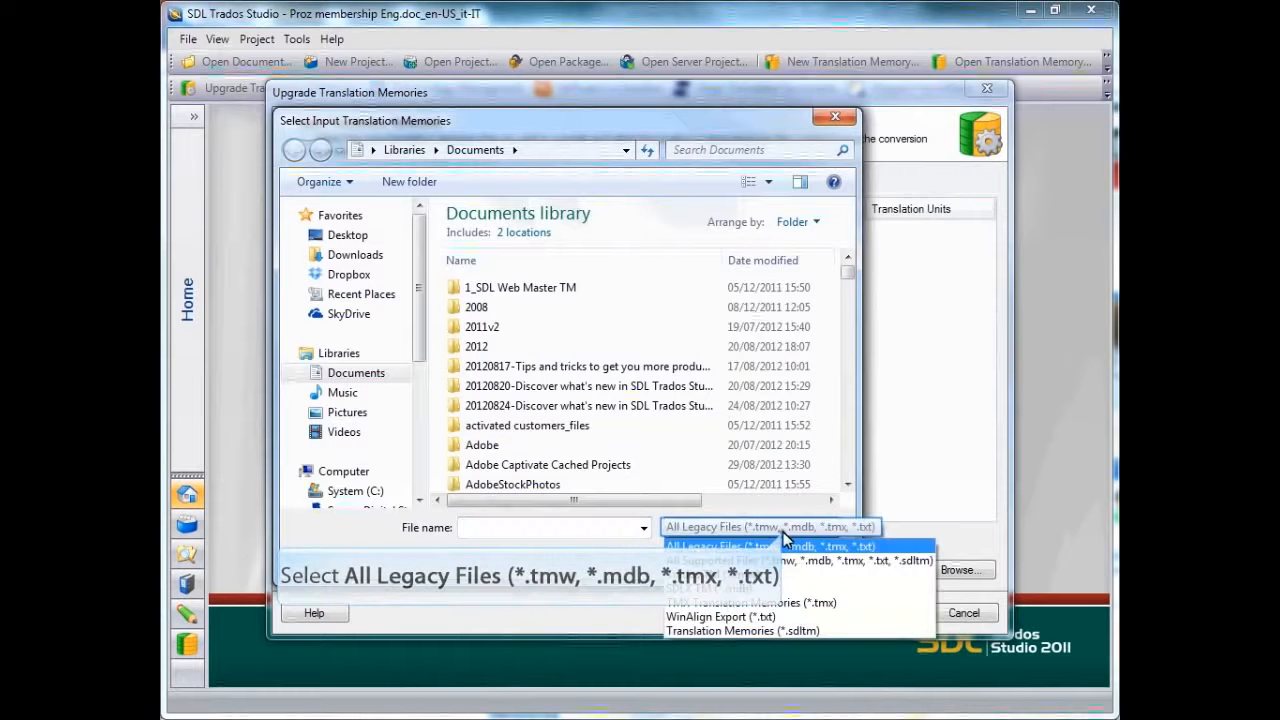
{"action": "left_click", "coordinate": [783, 532]}
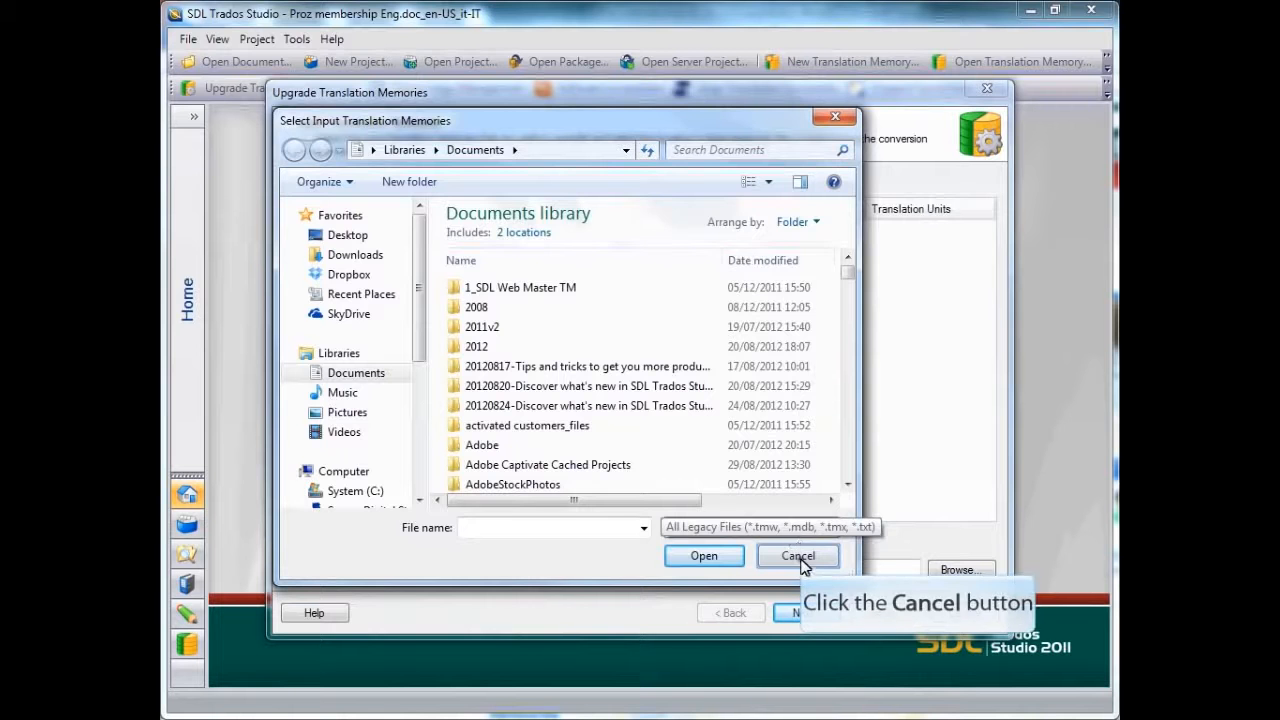
{"action": "left_click", "coordinate": [798, 553]}
{"action": "left_click", "coordinate": [958, 613]}
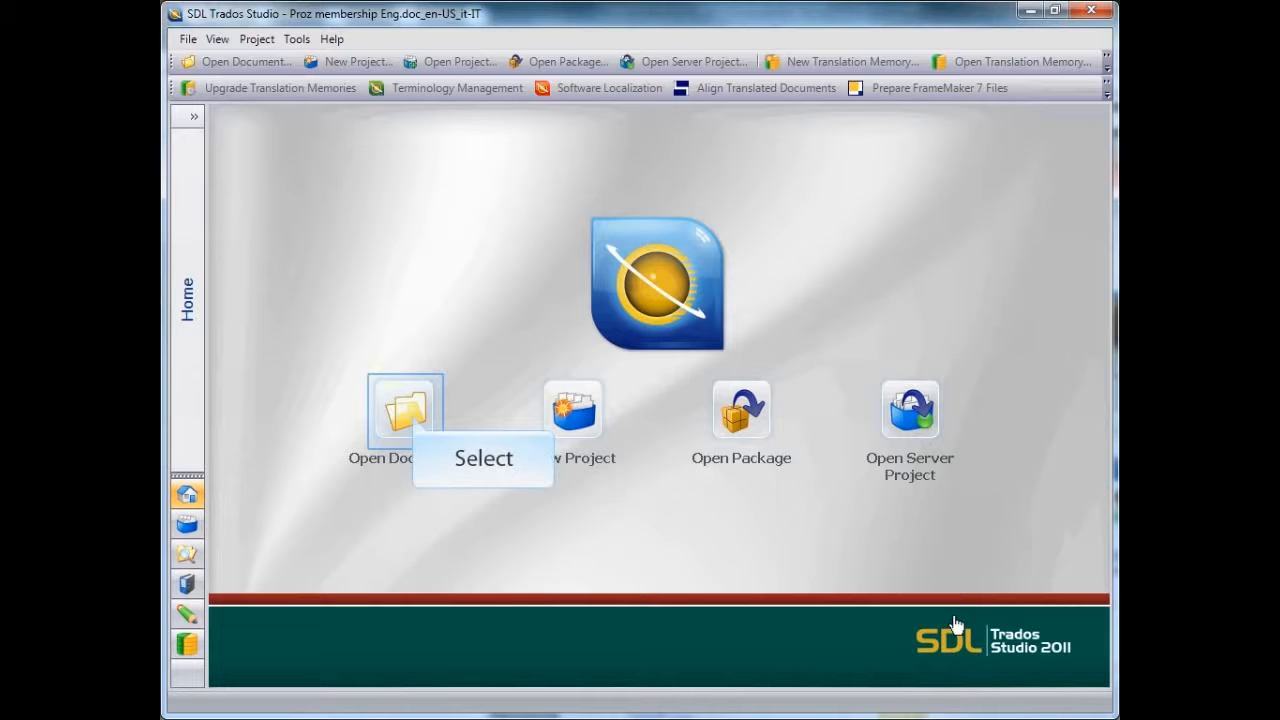
Open Proz membership Eng.doc from the Source texts folder, creating a new project file for it
{"action": "left_click", "coordinate": [405, 410]}
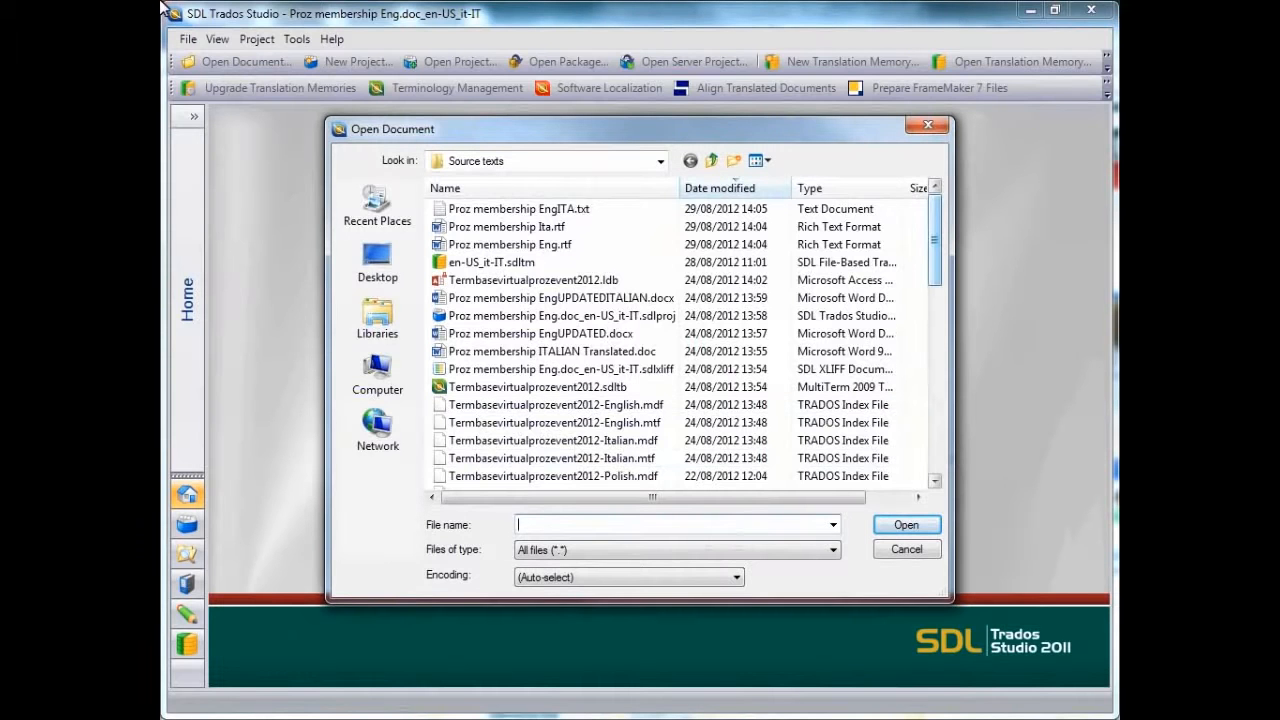
{"action": "left_click_drag", "start_coordinate": [934, 243], "coordinate": [940, 432]}
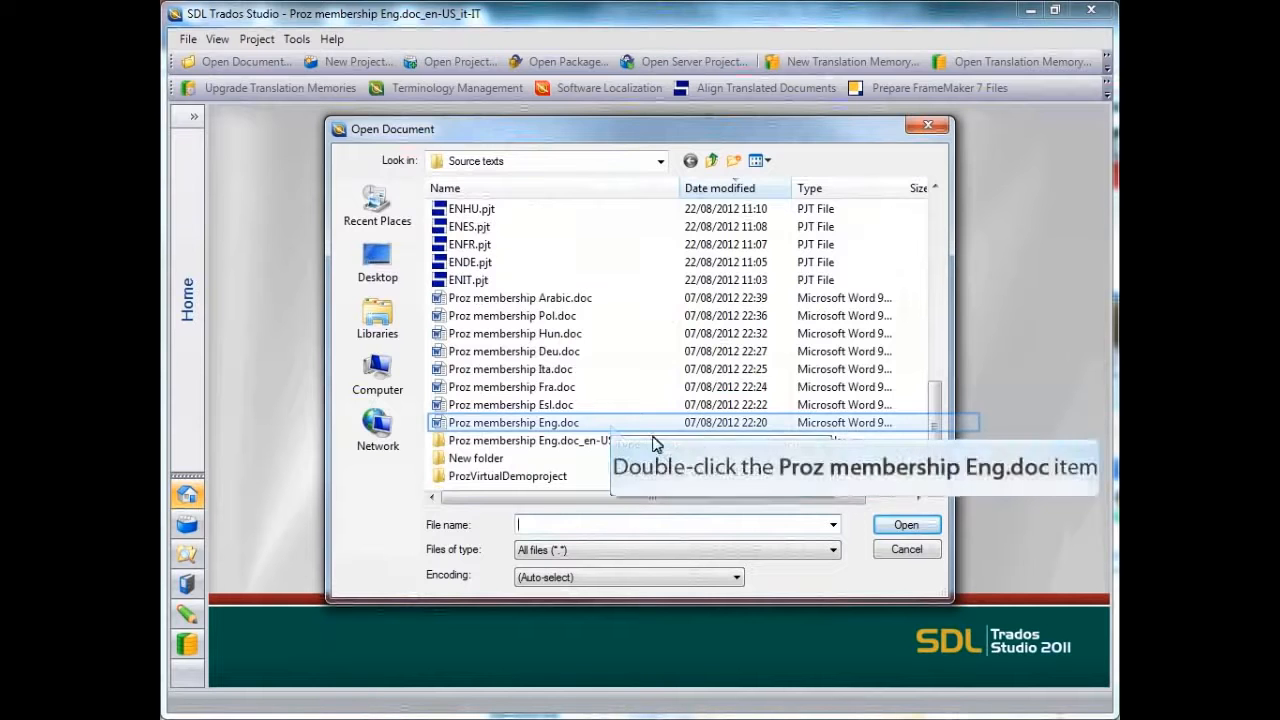
{"action": "double_click", "coordinate": [610, 425]}
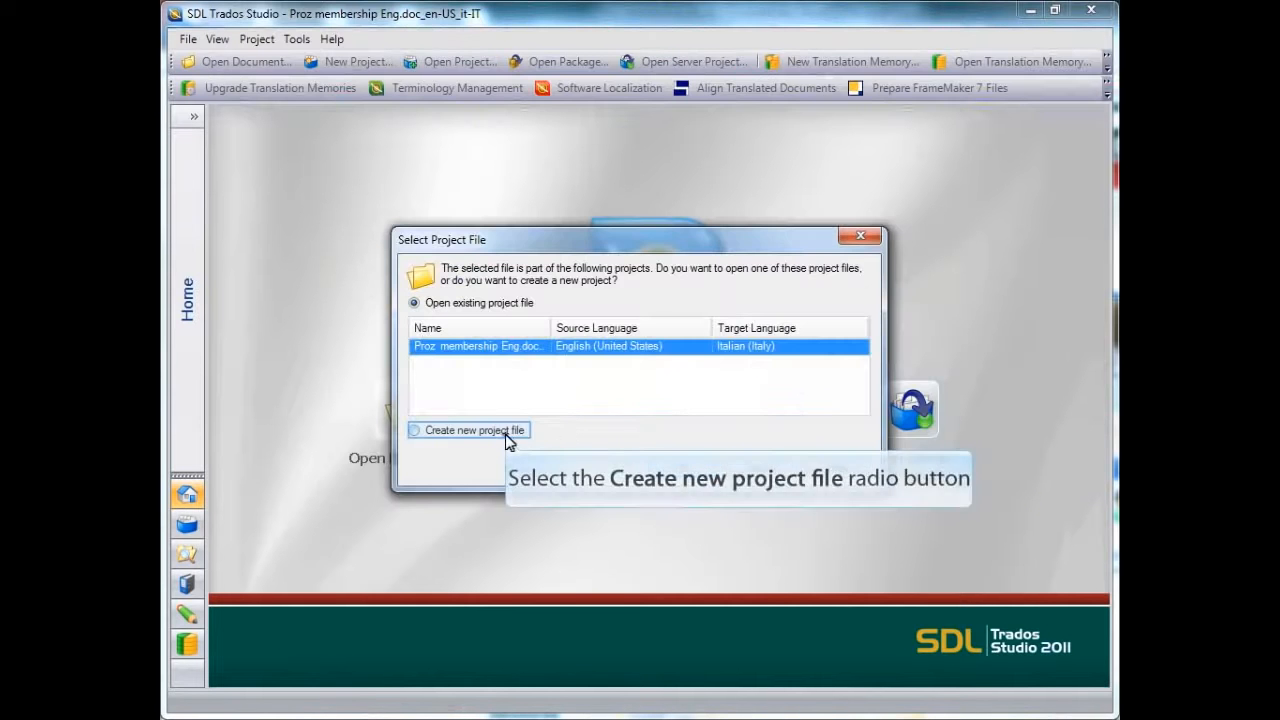
{"action": "left_click", "coordinate": [506, 434]}
{"action": "left_click", "coordinate": [680, 468]}
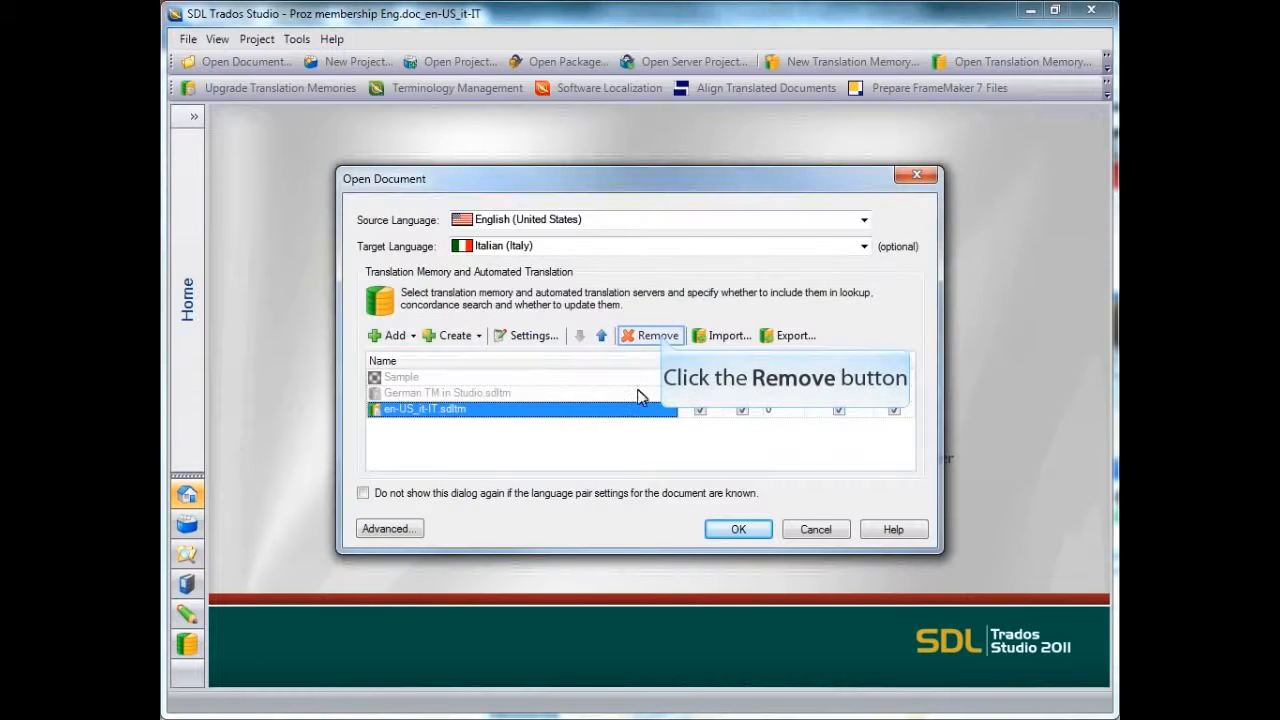
Remove the en-US_it-IT.sdltm translation memory and add it again as a file-based translation memory from the Source texts folder
{"action": "left_click", "coordinate": [655, 335]}
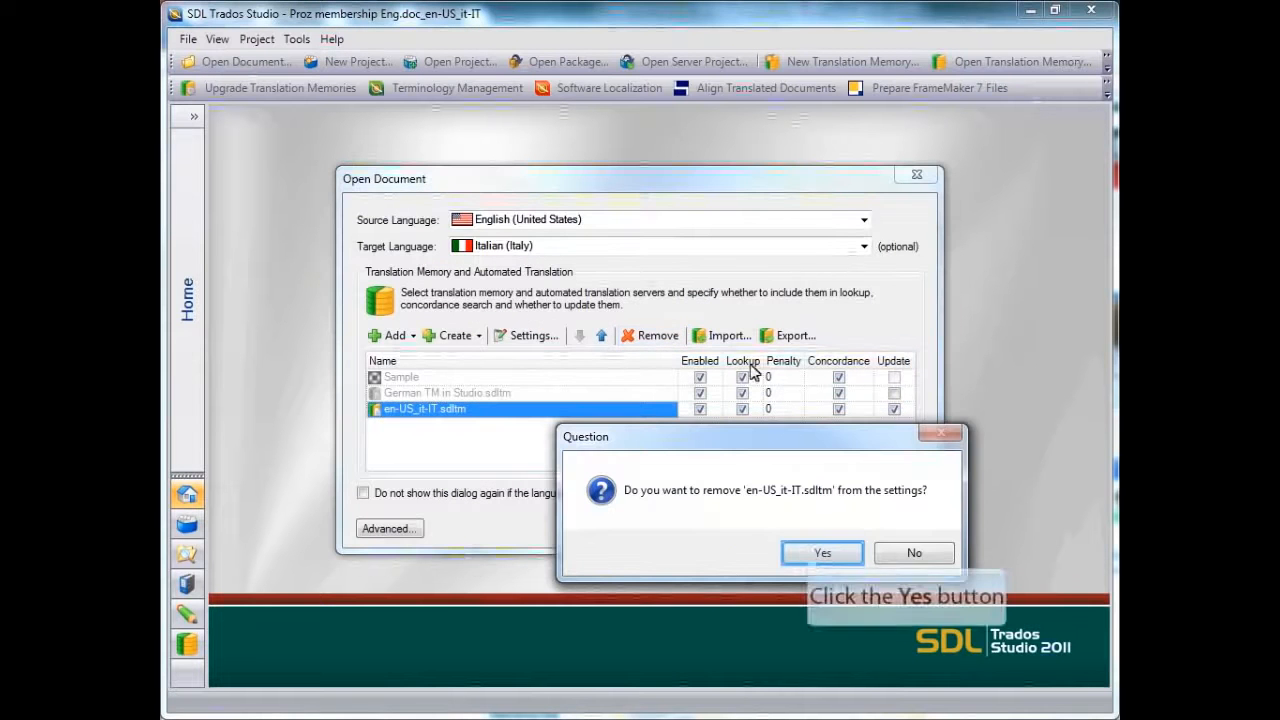
{"action": "left_click", "coordinate": [808, 552]}
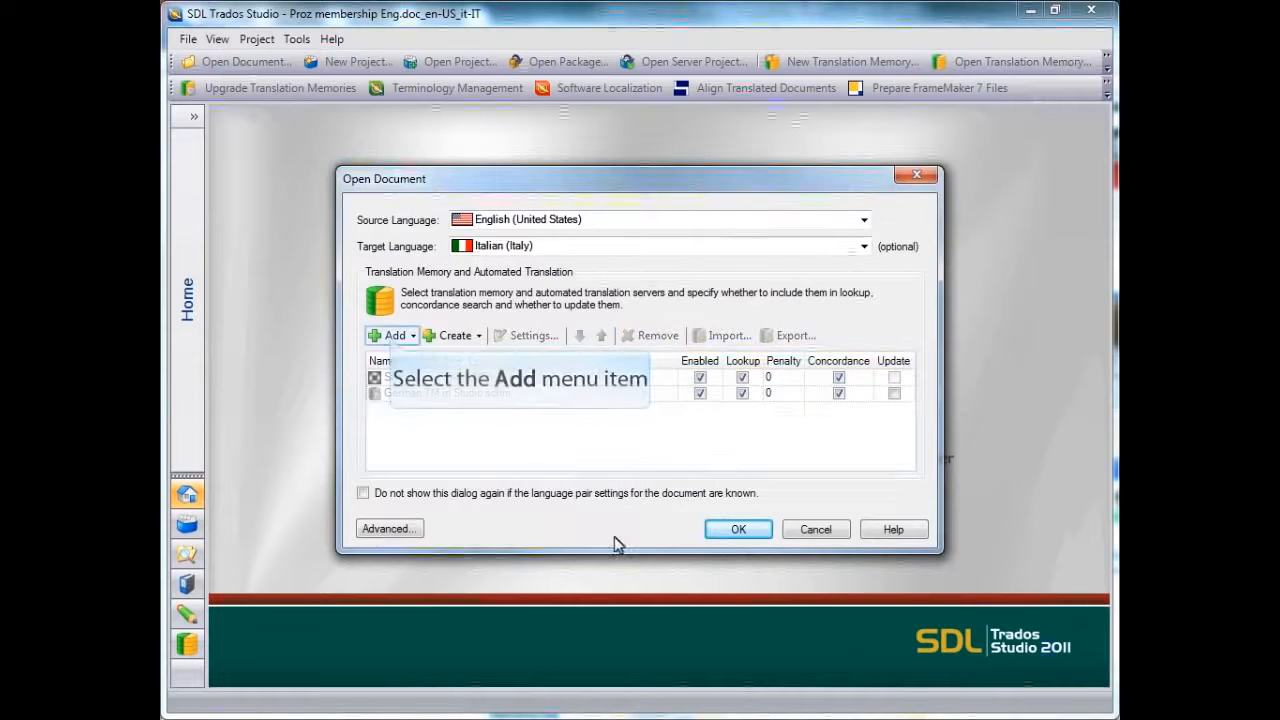
{"action": "left_click", "coordinate": [389, 336]}
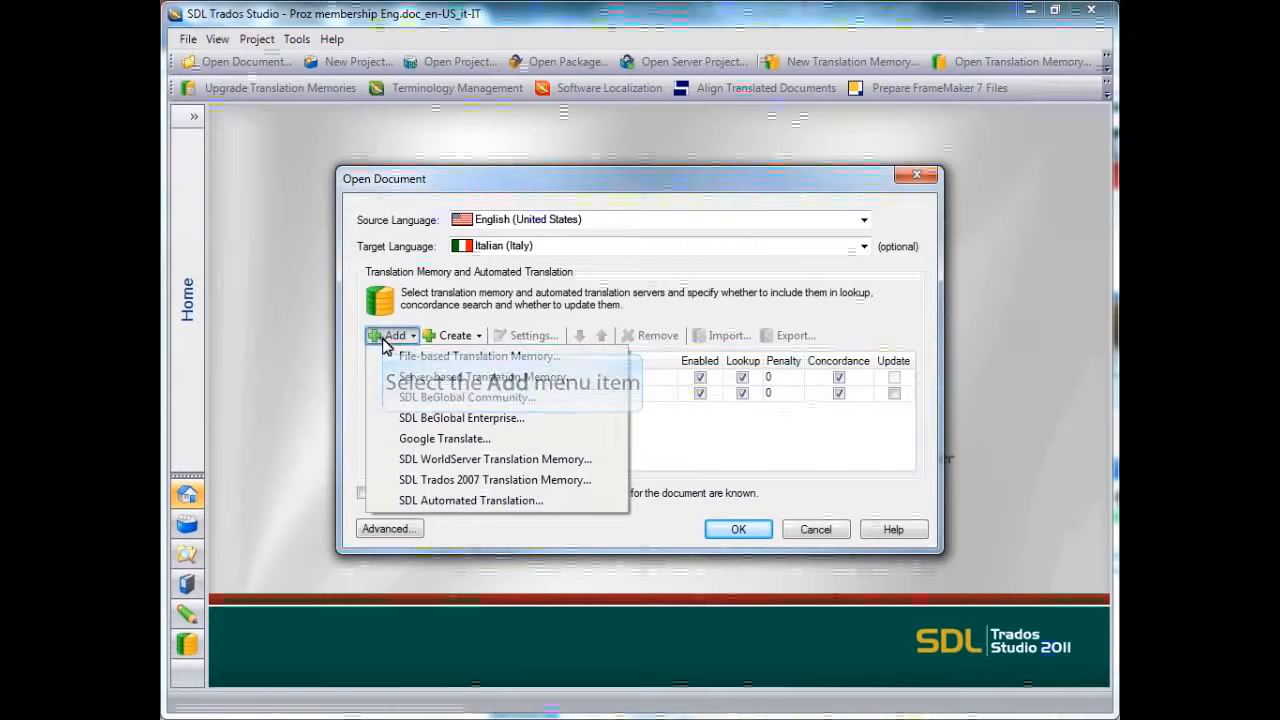
{"action": "left_click", "coordinate": [400, 356]}
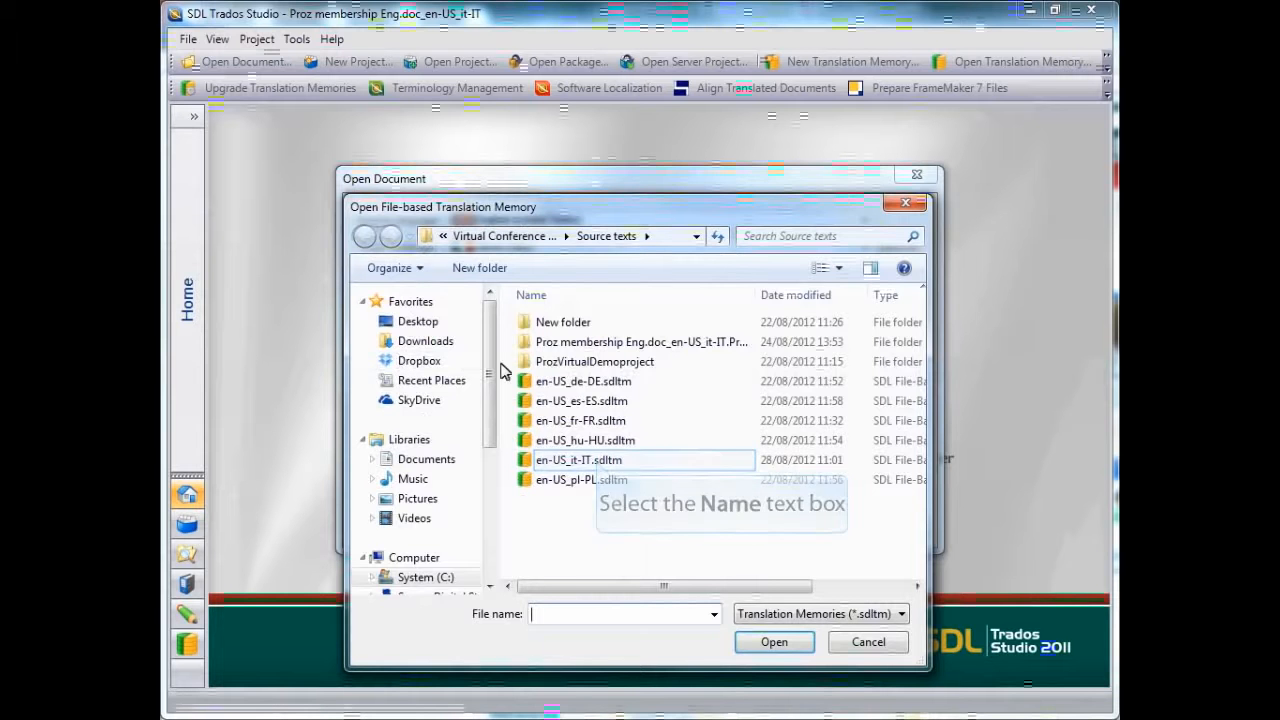
{"action": "left_click", "coordinate": [598, 462]}
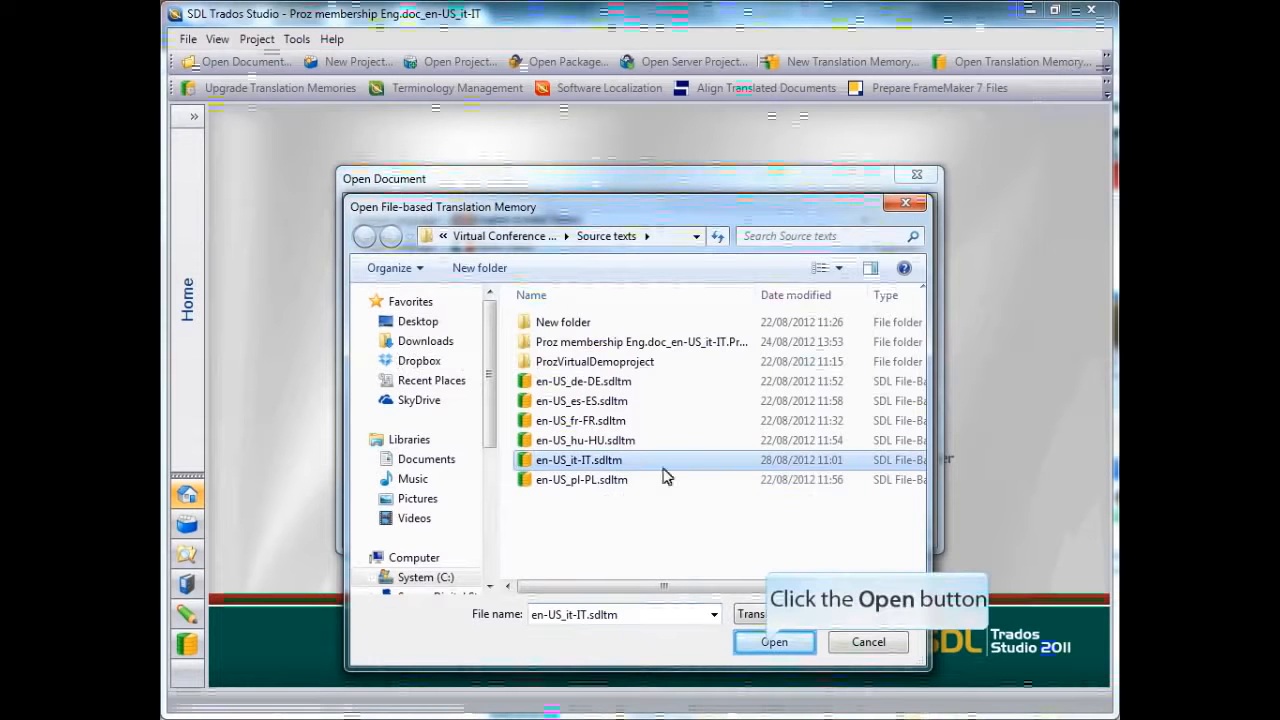
{"action": "left_click", "coordinate": [770, 645]}
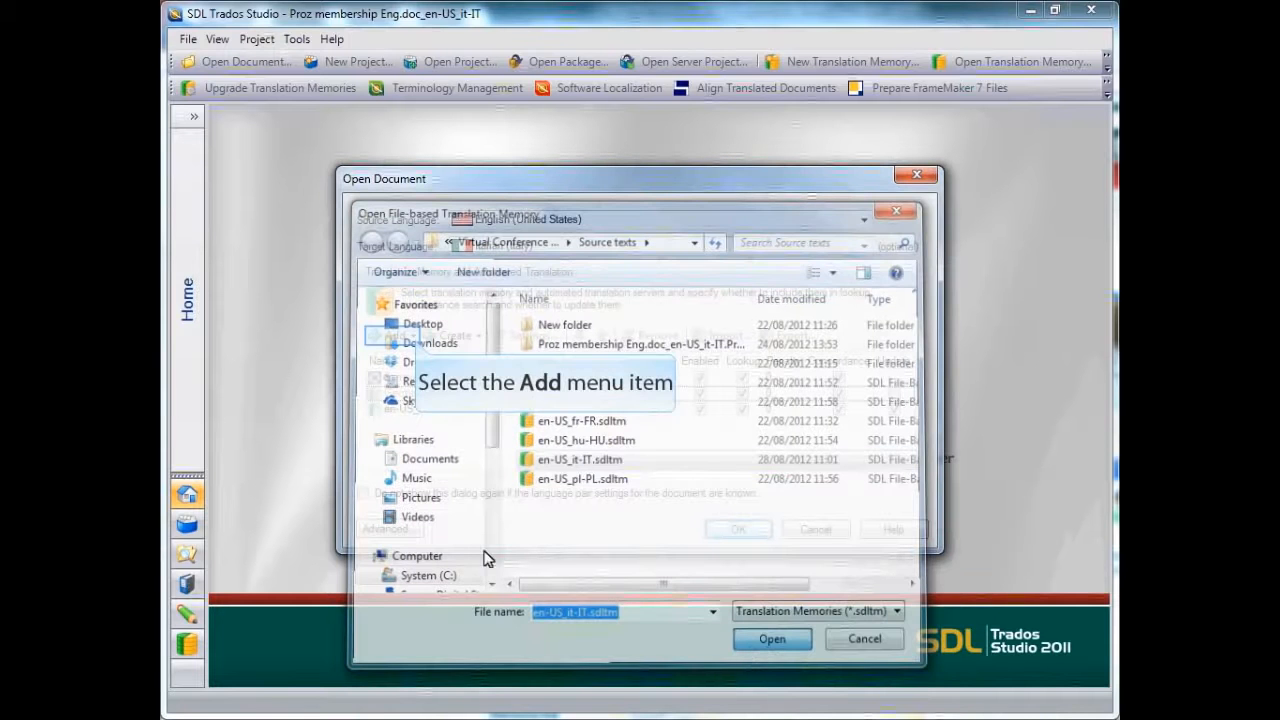
Try a penalty of 1 for German TM in Studio.sdltm, return it to 0, and review the translation memory types that can be added
{"action": "left_click", "coordinate": [414, 338]}
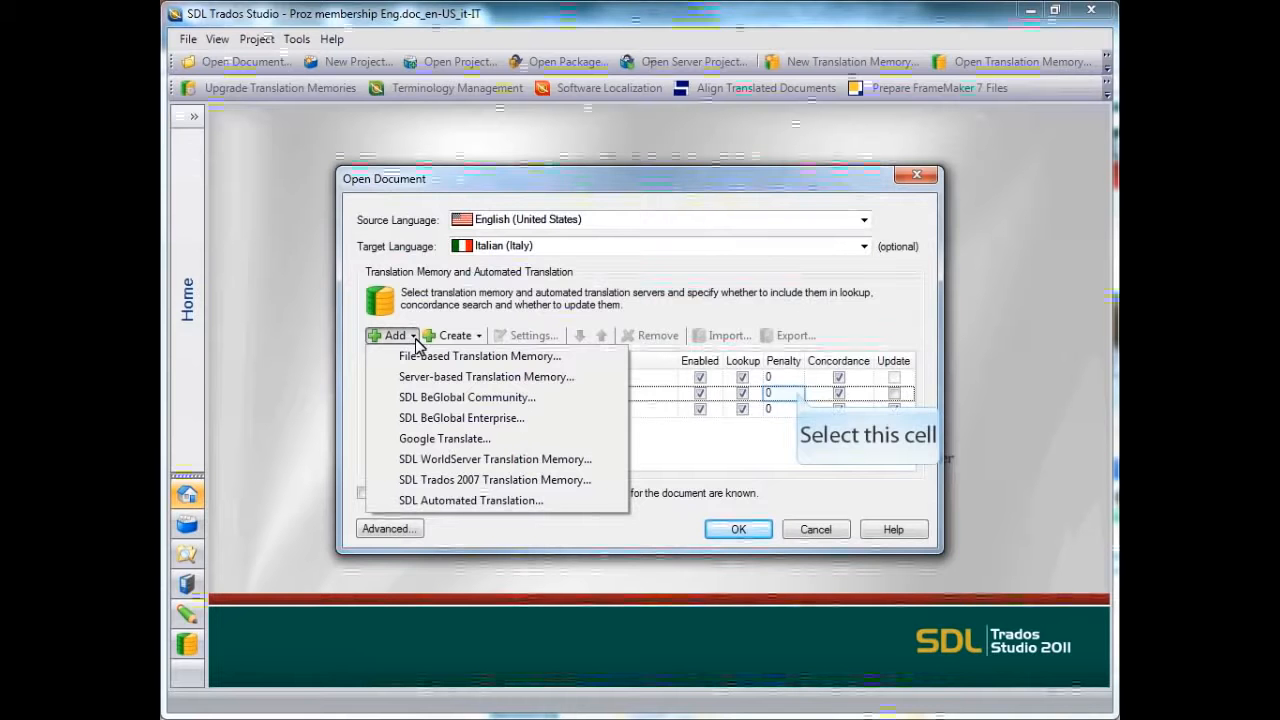
{"action": "left_click", "coordinate": [797, 391]}
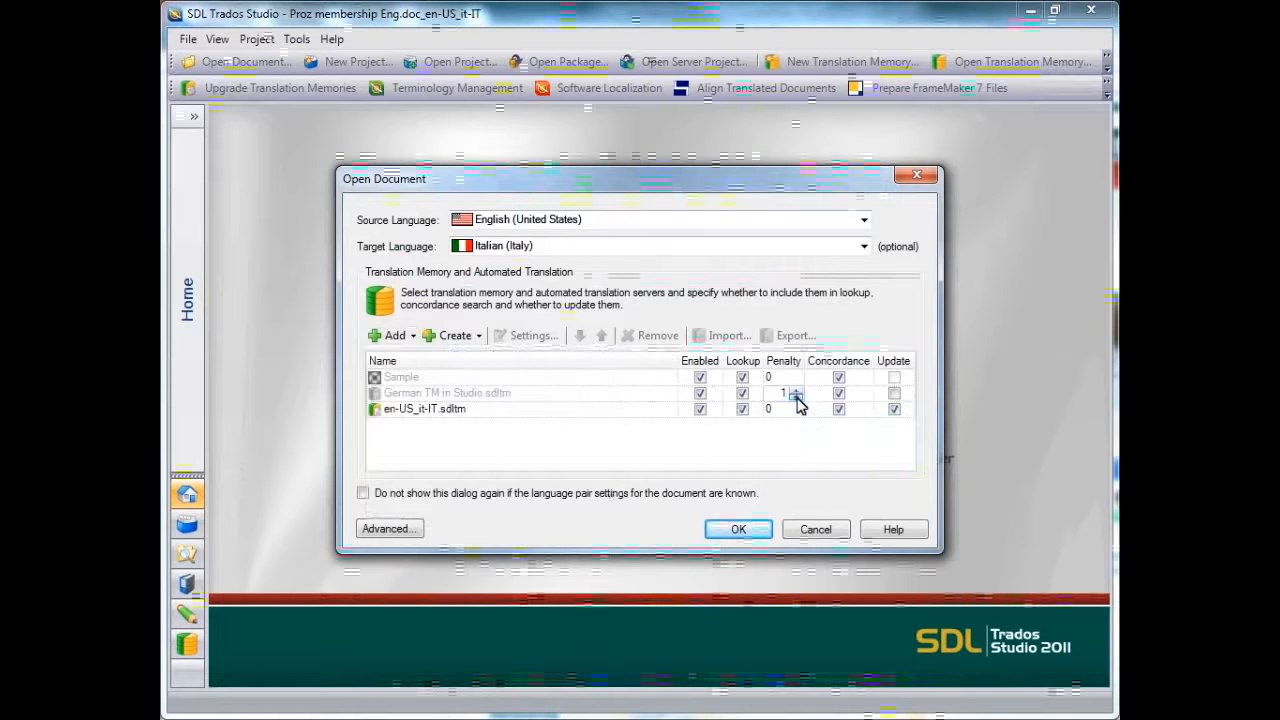
{"action": "left_click", "coordinate": [797, 398]}
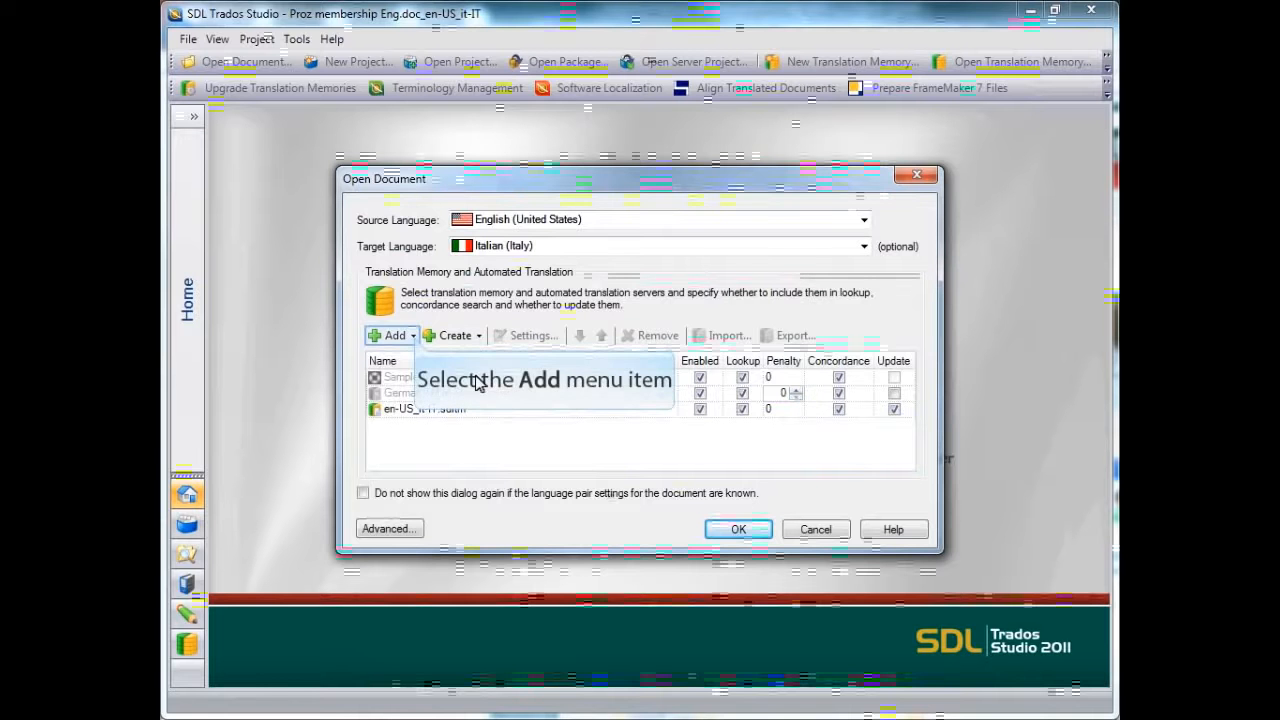
{"action": "left_click", "coordinate": [414, 336]}
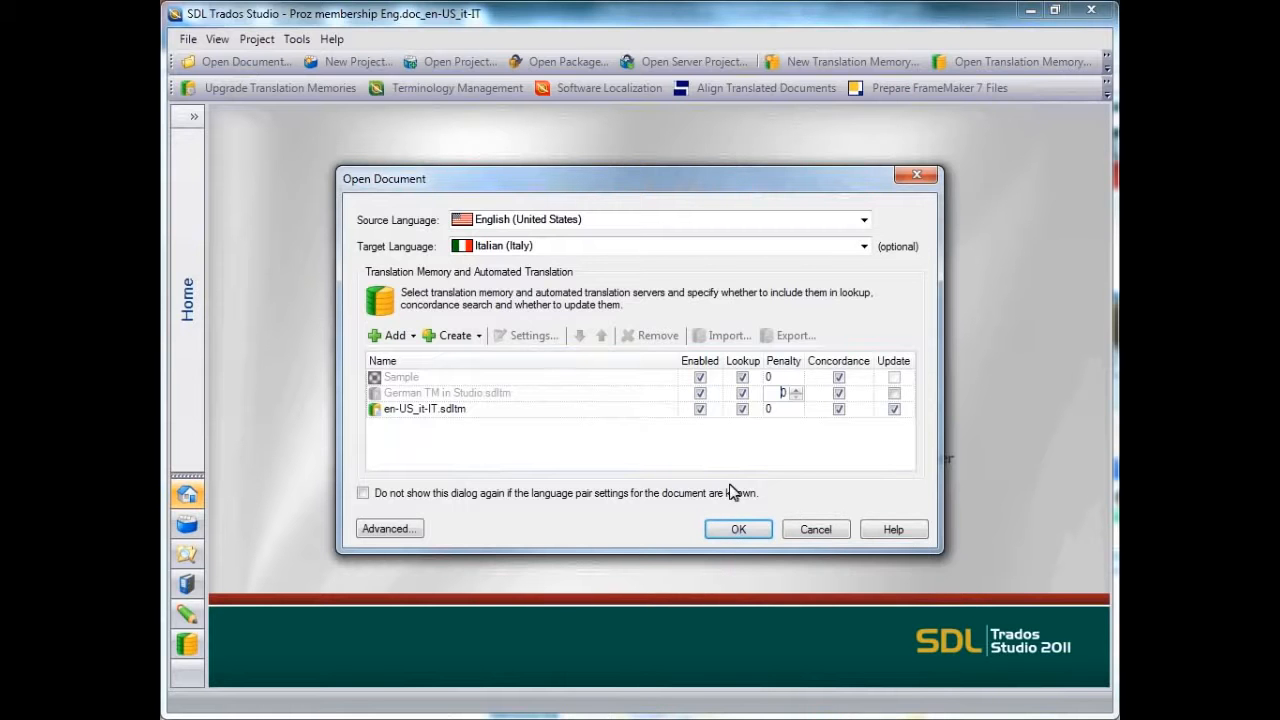
Open the document in the editor for English (United States) to Italian (Italy) translation and activate segment 1 for a translation memory lookup
{"action": "left_click", "coordinate": [738, 530]}
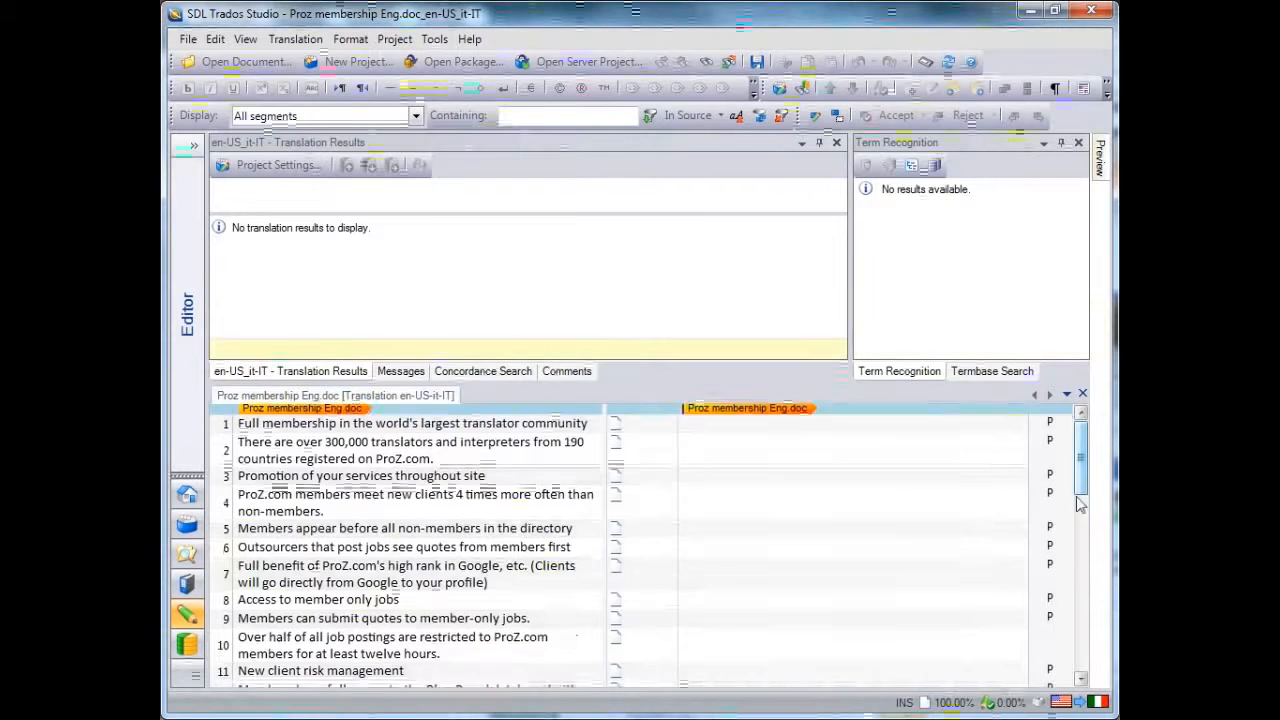
{"action": "mouse_move", "coordinate": [1083, 440]}
{"action": "left_mouse_down"}
{"action": "mouse_move", "coordinate": [1088, 660]}
{"action": "mouse_move", "coordinate": [1088, 440]}
{"action": "left_mouse_up"}
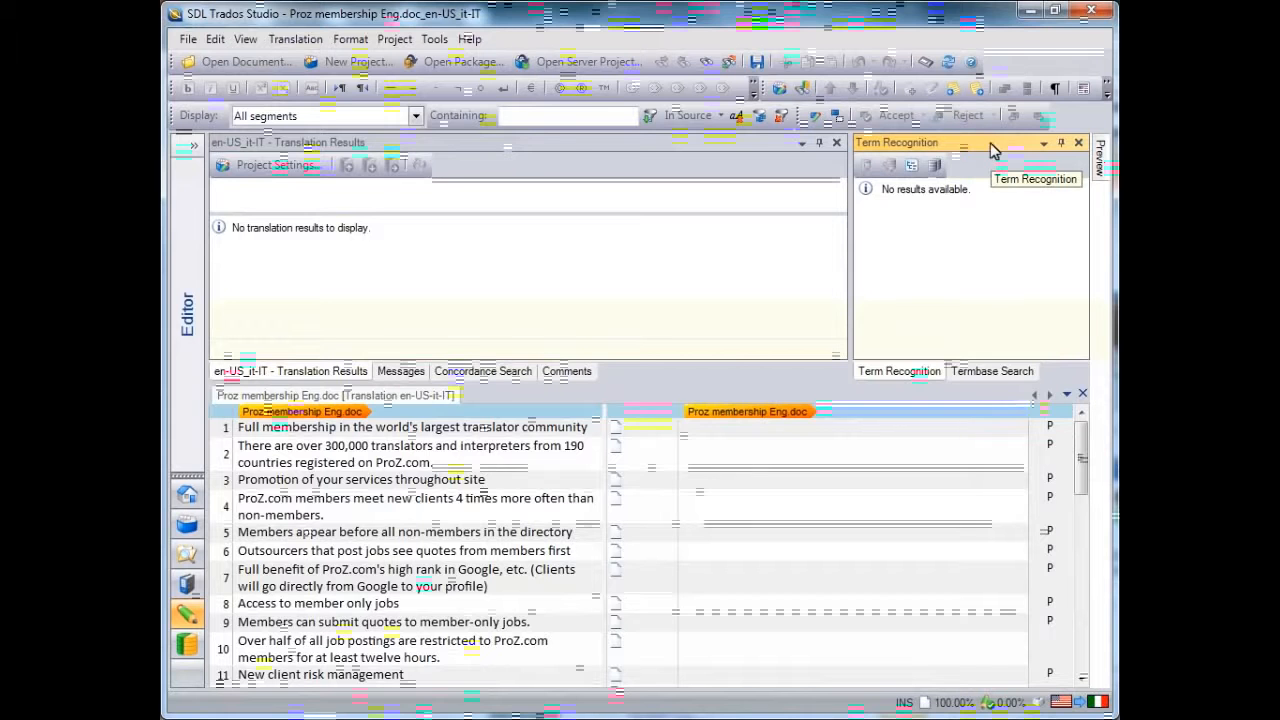
{"action": "left_click_drag", "start_coordinate": [993, 150], "coordinate": [680, 260]}
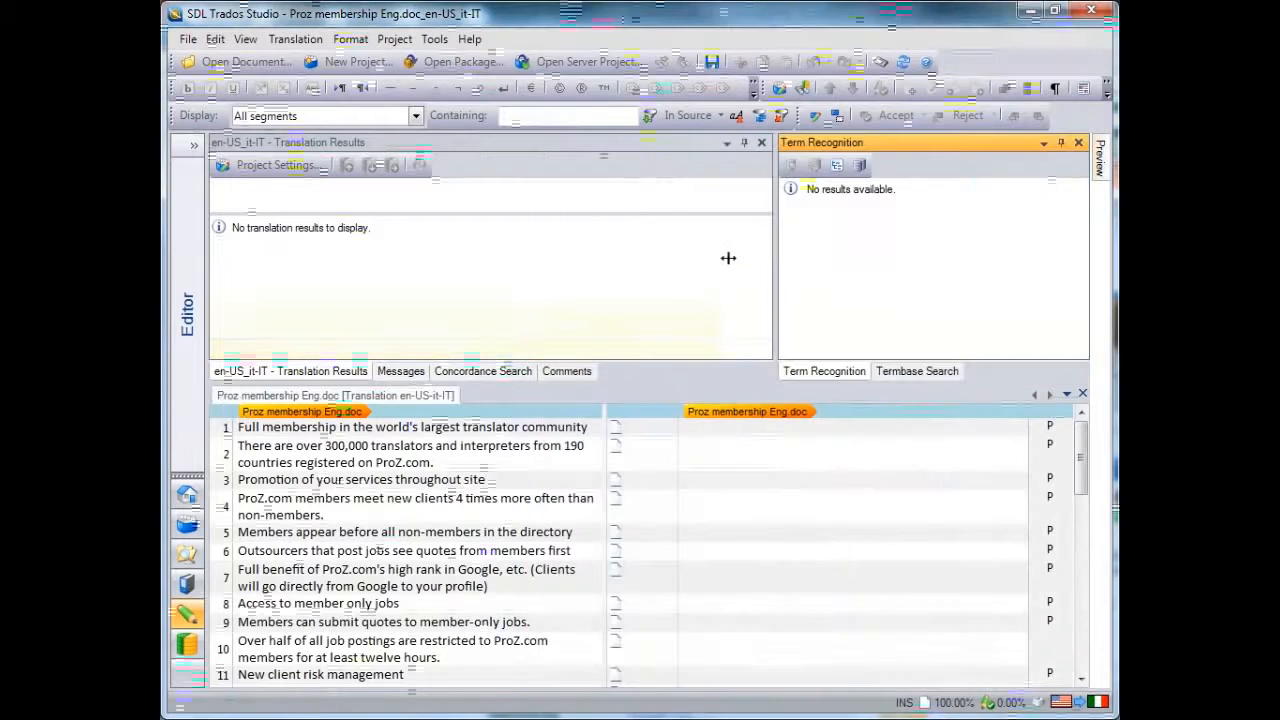
{"action": "left_click_drag", "start_coordinate": [776, 266], "coordinate": [853, 267]}
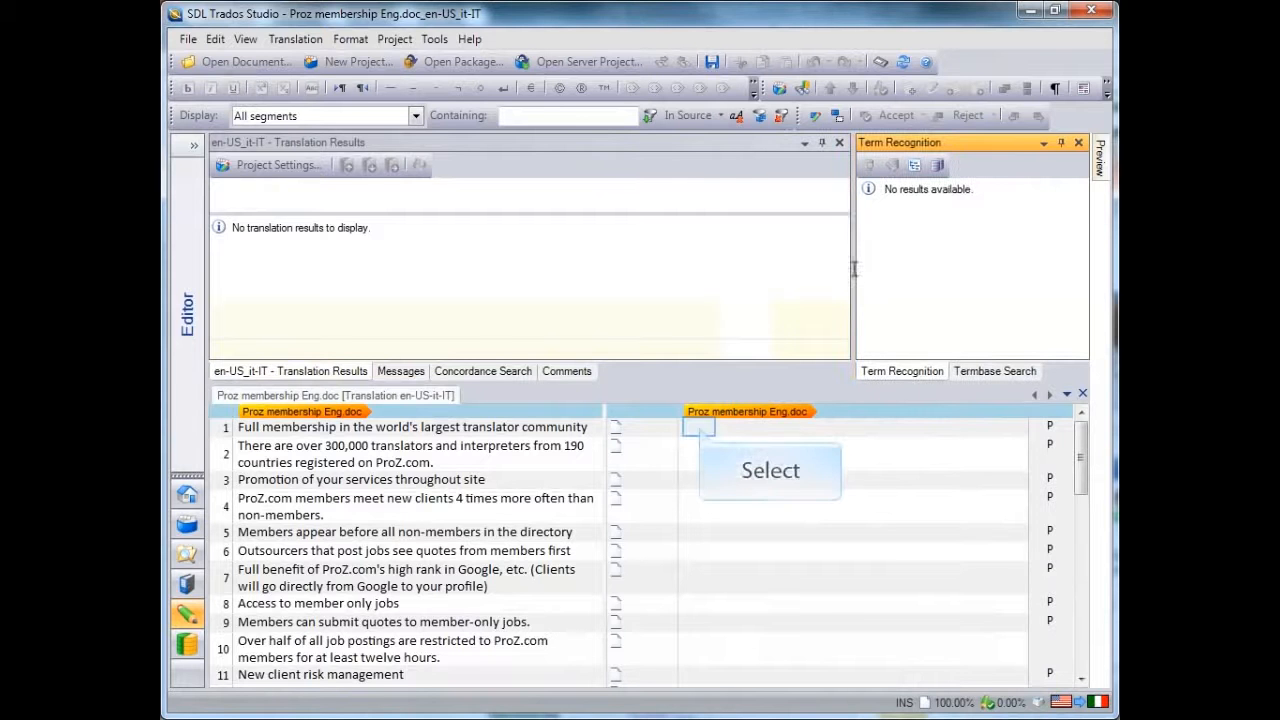
{"action": "left_click", "coordinate": [700, 428]}
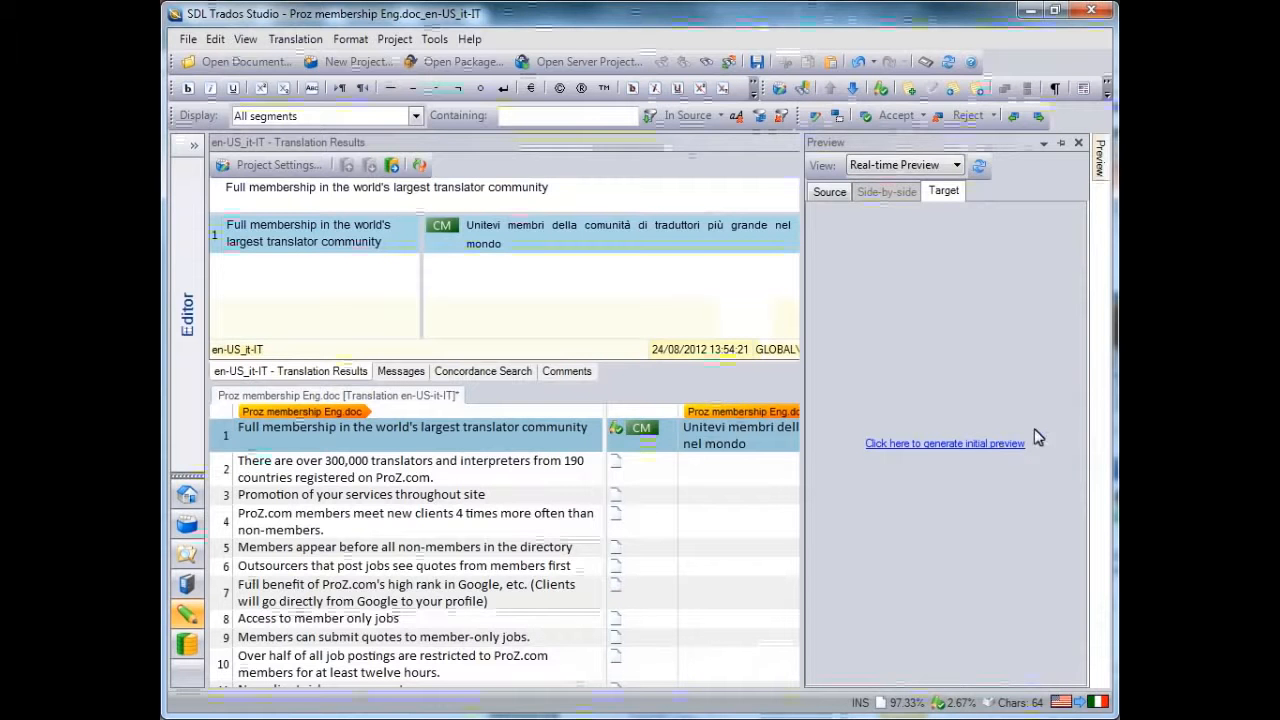
Show the real-time target preview in Print View, review the page, and return to the target text of segment 1
{"action": "mouse_move", "coordinate": [1076, 251]}
{"action": "left_mouse_down"}
{"action": "mouse_move", "coordinate": [1077, 386]}
{"action": "mouse_move", "coordinate": [1079, 251]}
{"action": "left_mouse_up"}
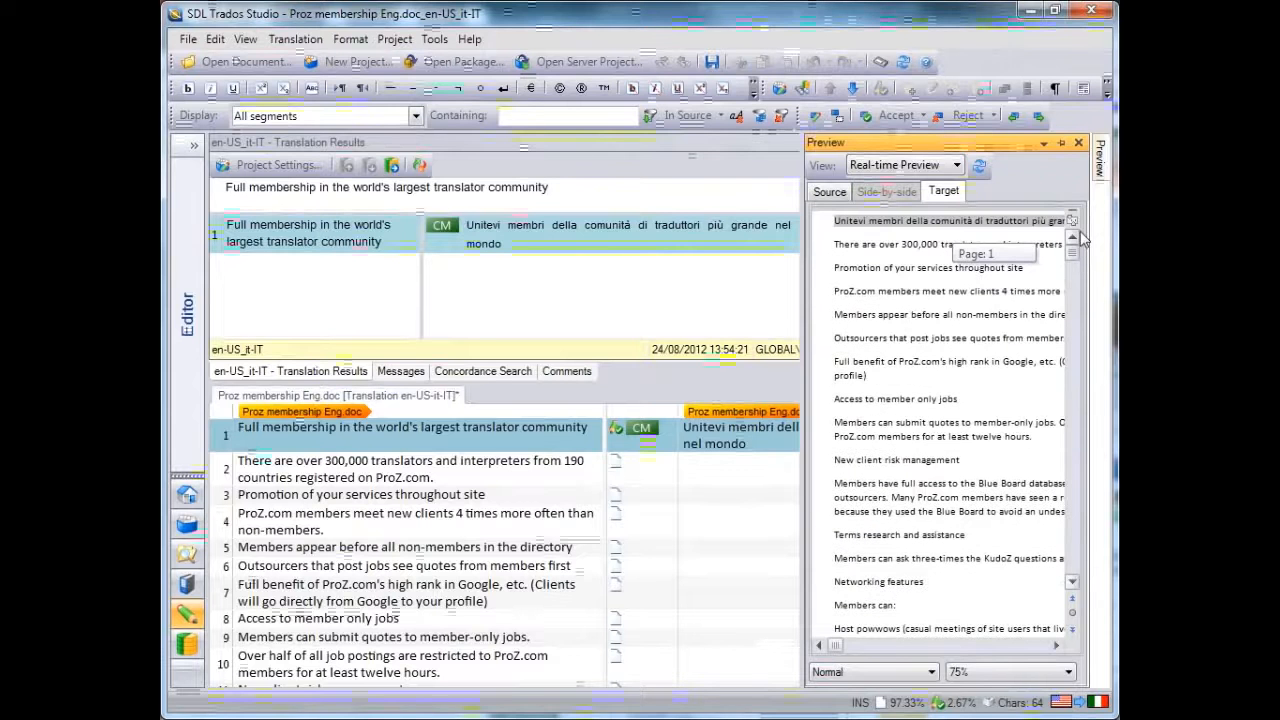
{"action": "left_click", "coordinate": [929, 672]}
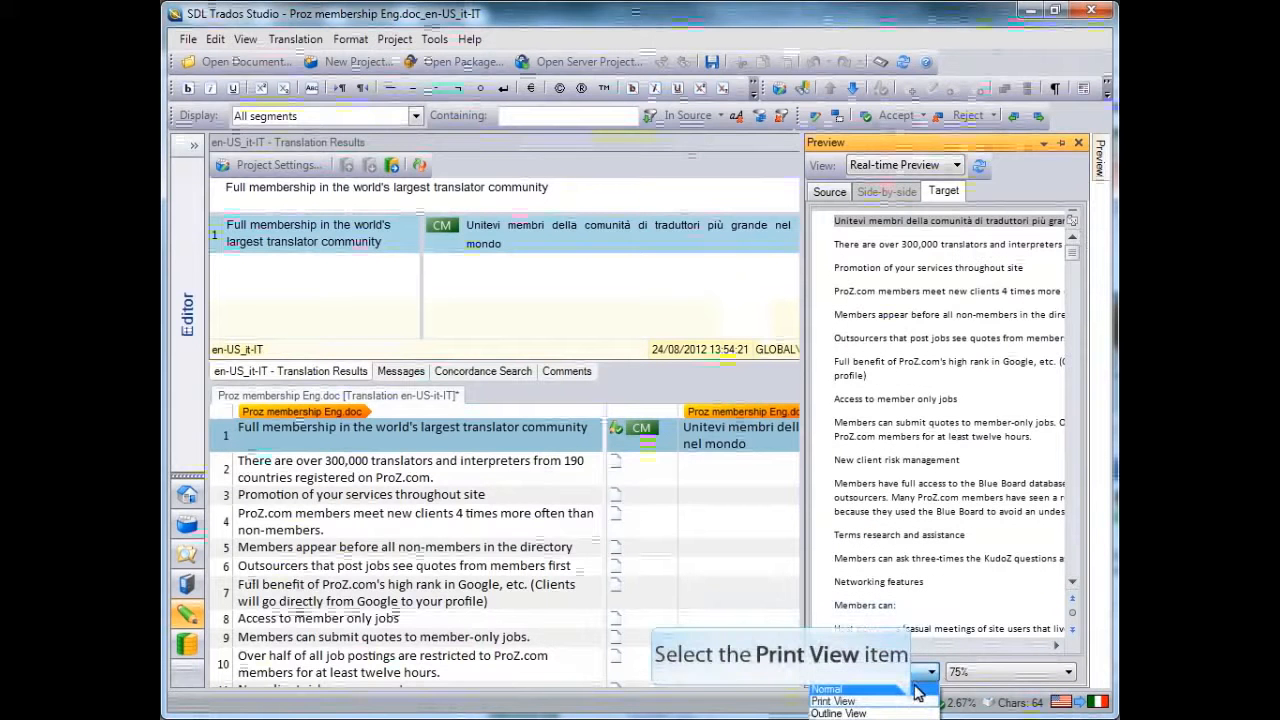
{"action": "left_click", "coordinate": [916, 701]}
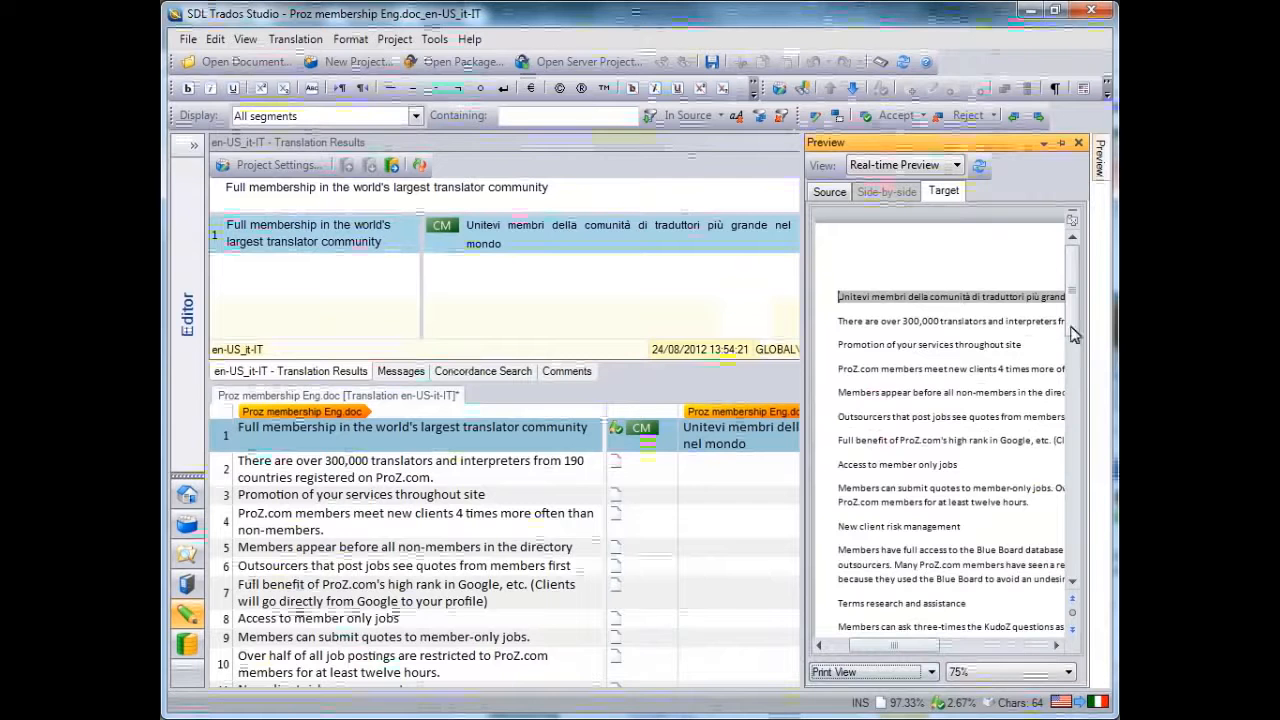
{"action": "left_click_drag", "start_coordinate": [1074, 286], "coordinate": [1075, 254]}
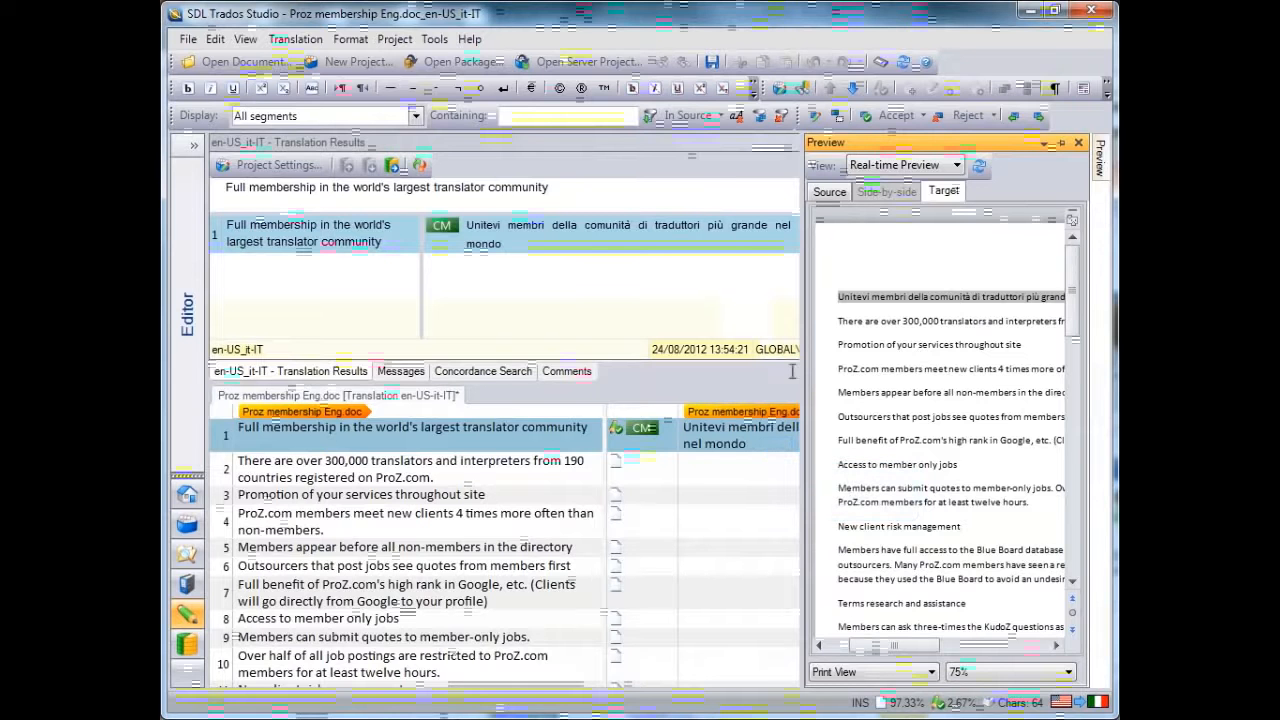
{"action": "left_click", "coordinate": [778, 448]}
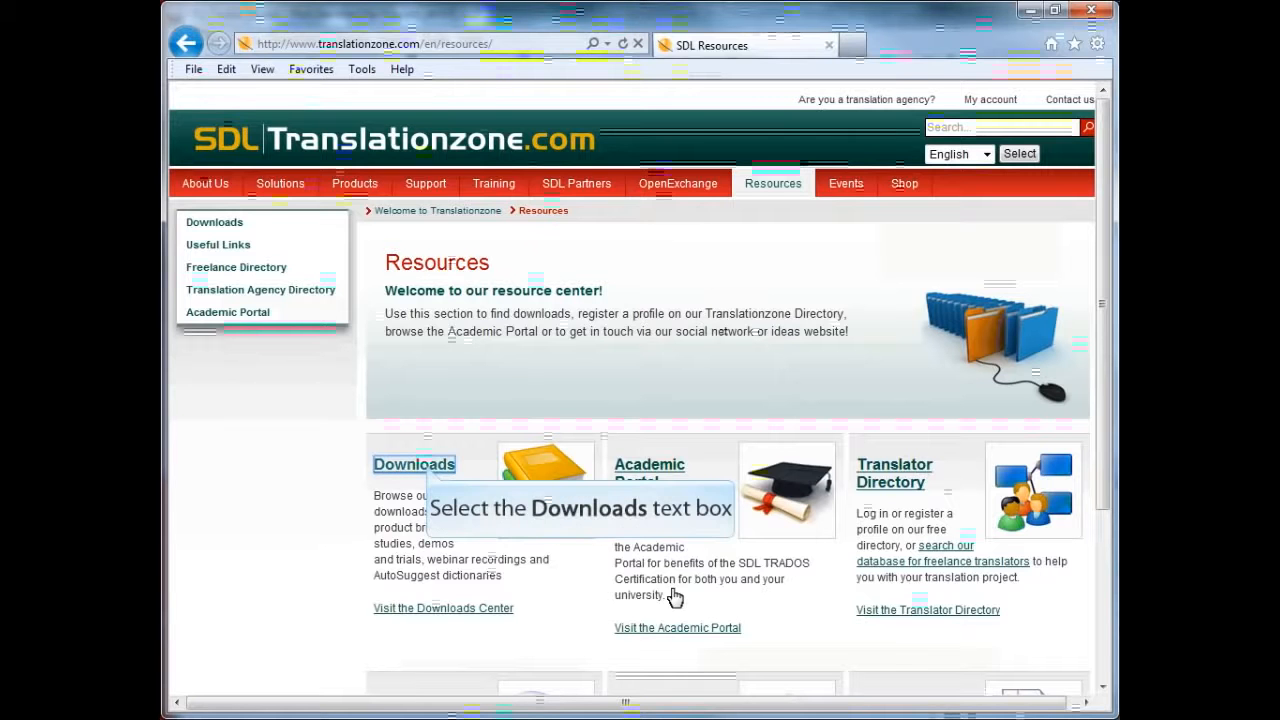
On the SDL Translationzone.com website, open the AutoSuggest Dictionaries page of the downloads area
{"action": "left_click", "coordinate": [430, 474]}
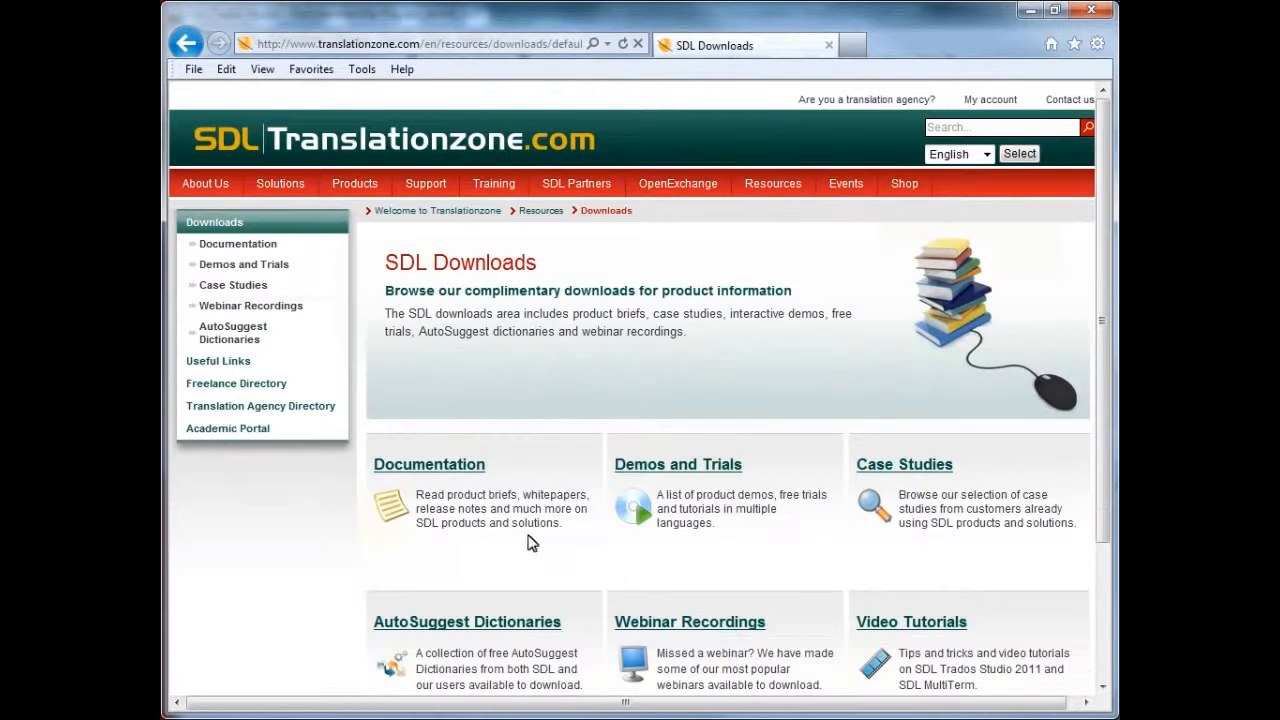
{"action": "scroll", "coordinate": [536, 553], "scroll_direction": "down", "scroll_amount": 3}
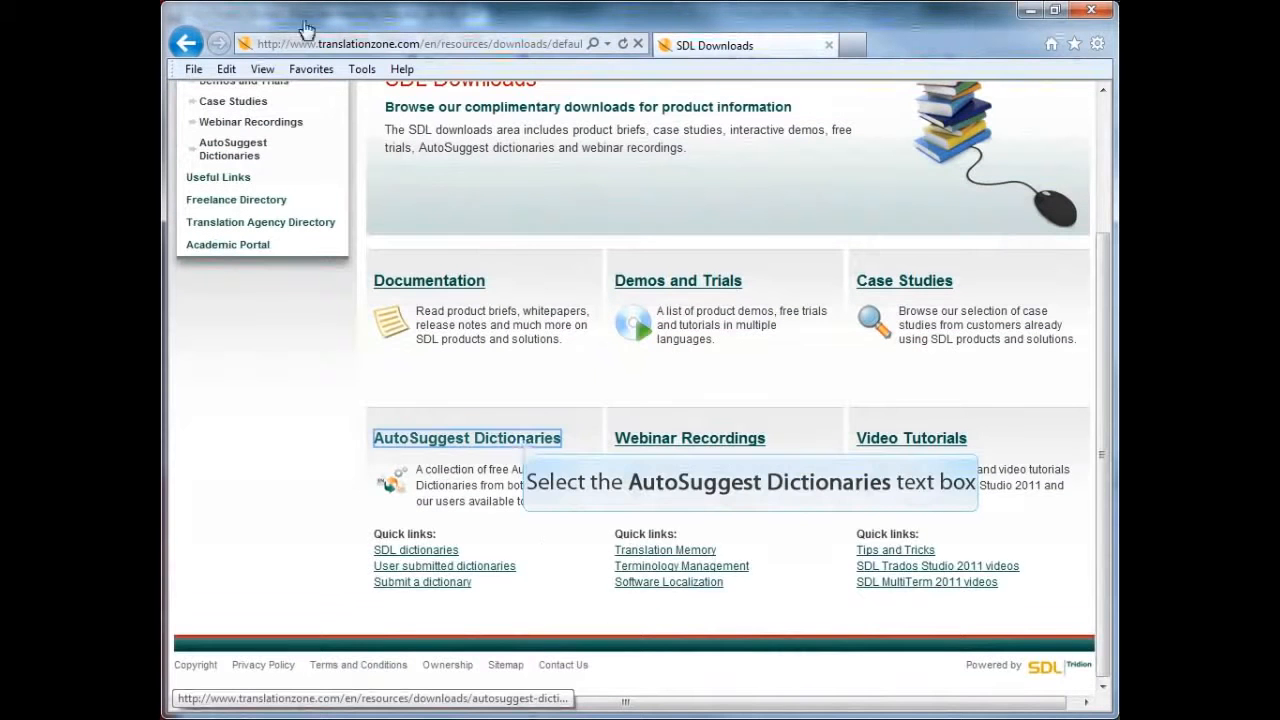
{"action": "left_click", "coordinate": [523, 440]}
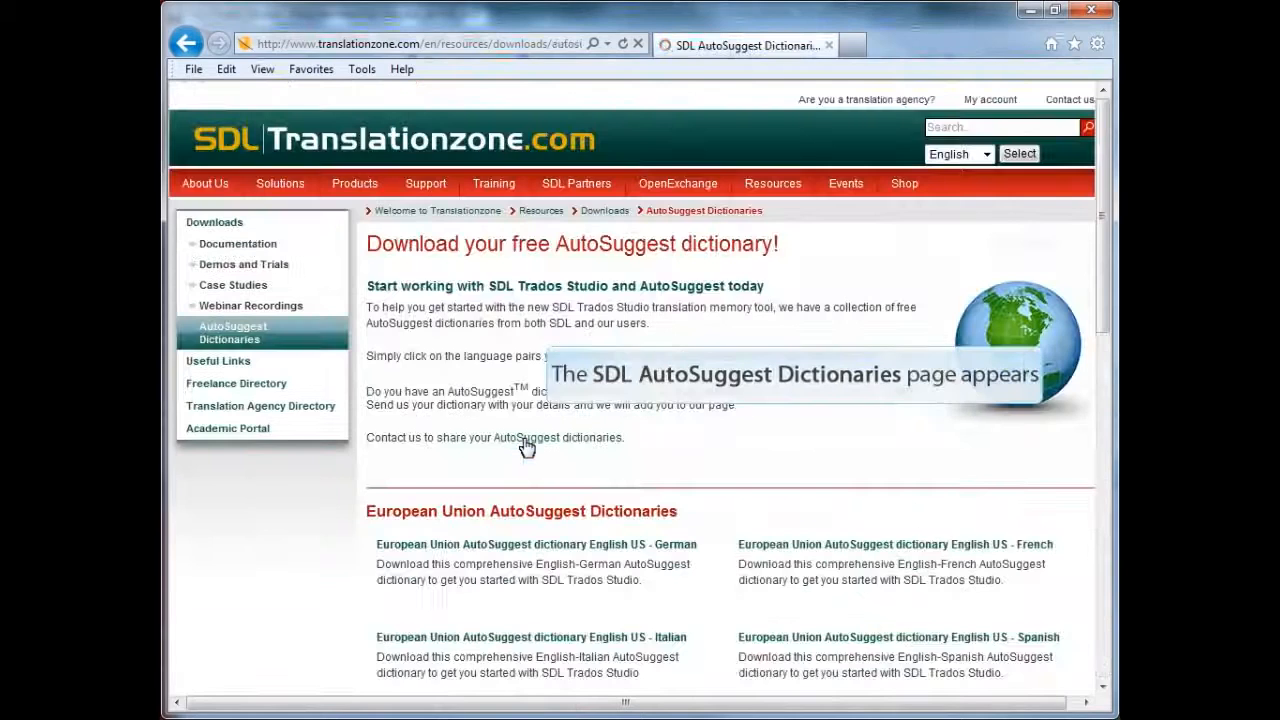
Examine which European Union and user-shared AutoSuggest dictionaries are offered for download
{"action": "scroll", "coordinate": [714, 526], "scroll_direction": "down", "scroll_amount": 3}
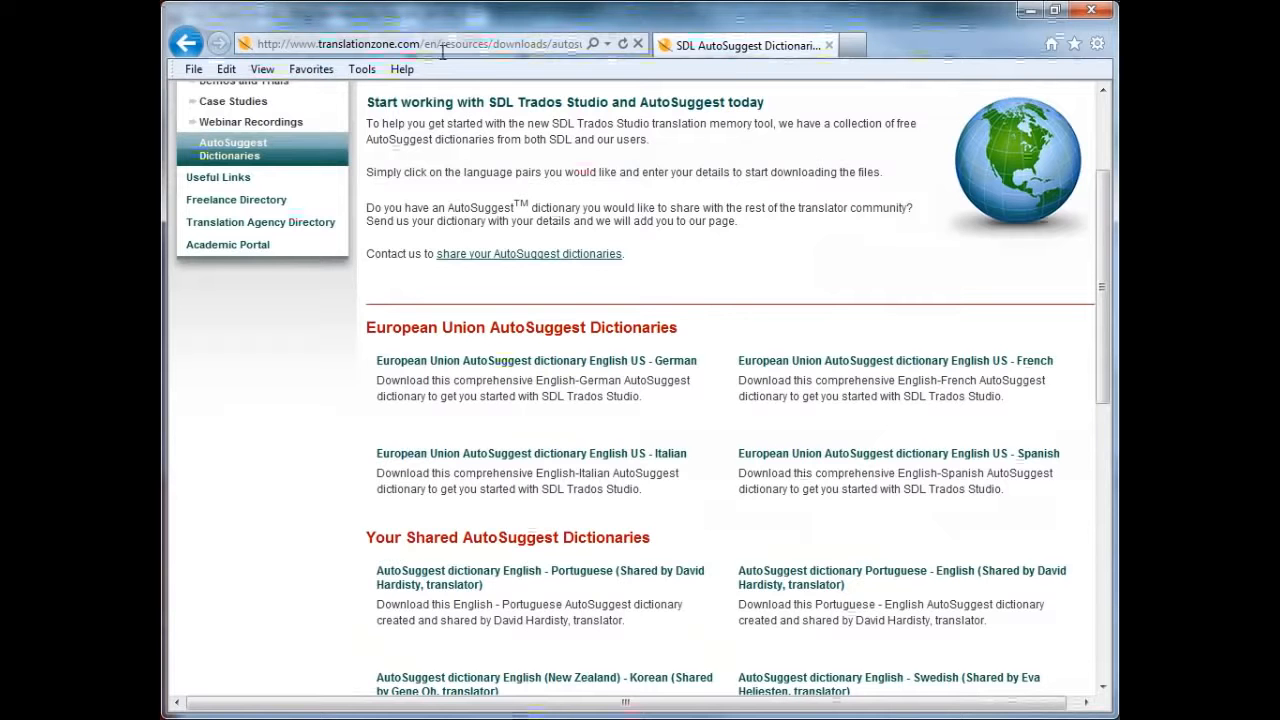
{"action": "scroll", "coordinate": [697, 543], "scroll_direction": "down", "scroll_amount": 2}
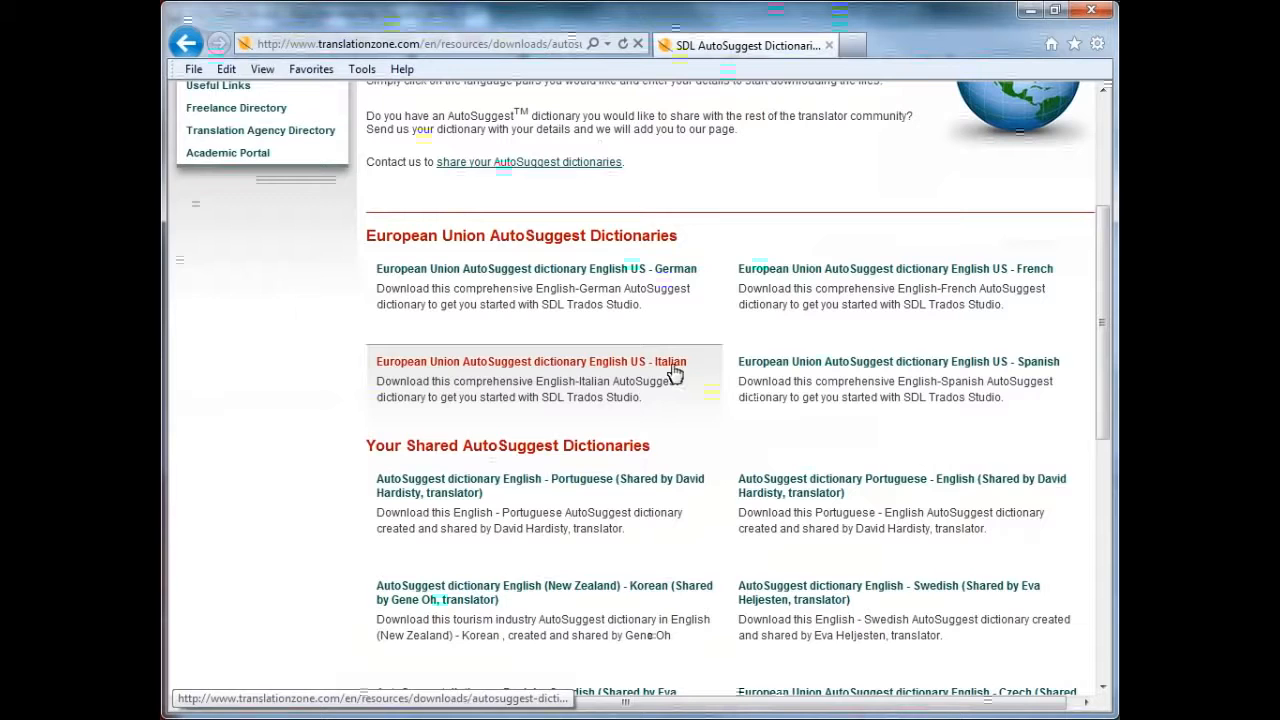
{"action": "scroll", "coordinate": [749, 266], "scroll_direction": "down", "scroll_amount": 1}
{"action": "scroll", "coordinate": [743, 517], "scroll_direction": "down", "scroll_amount": 2}
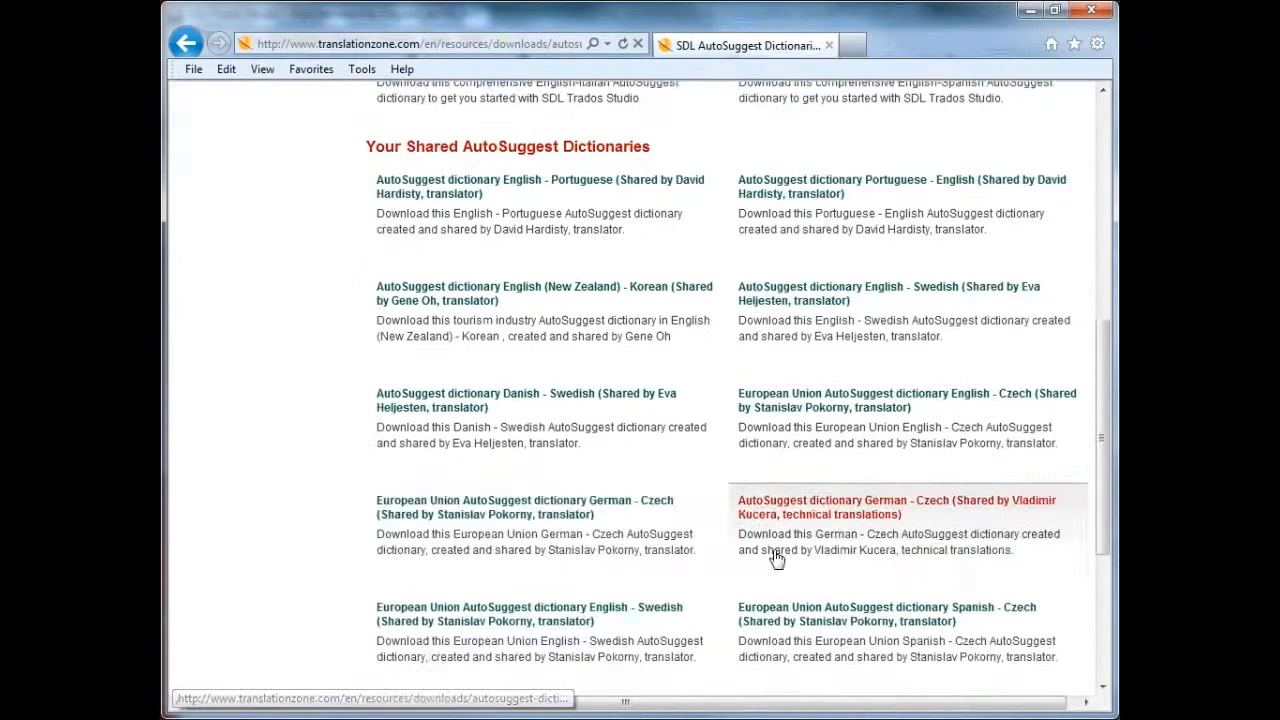
{"action": "scroll", "coordinate": [790, 570], "scroll_direction": "down", "scroll_amount": 2}
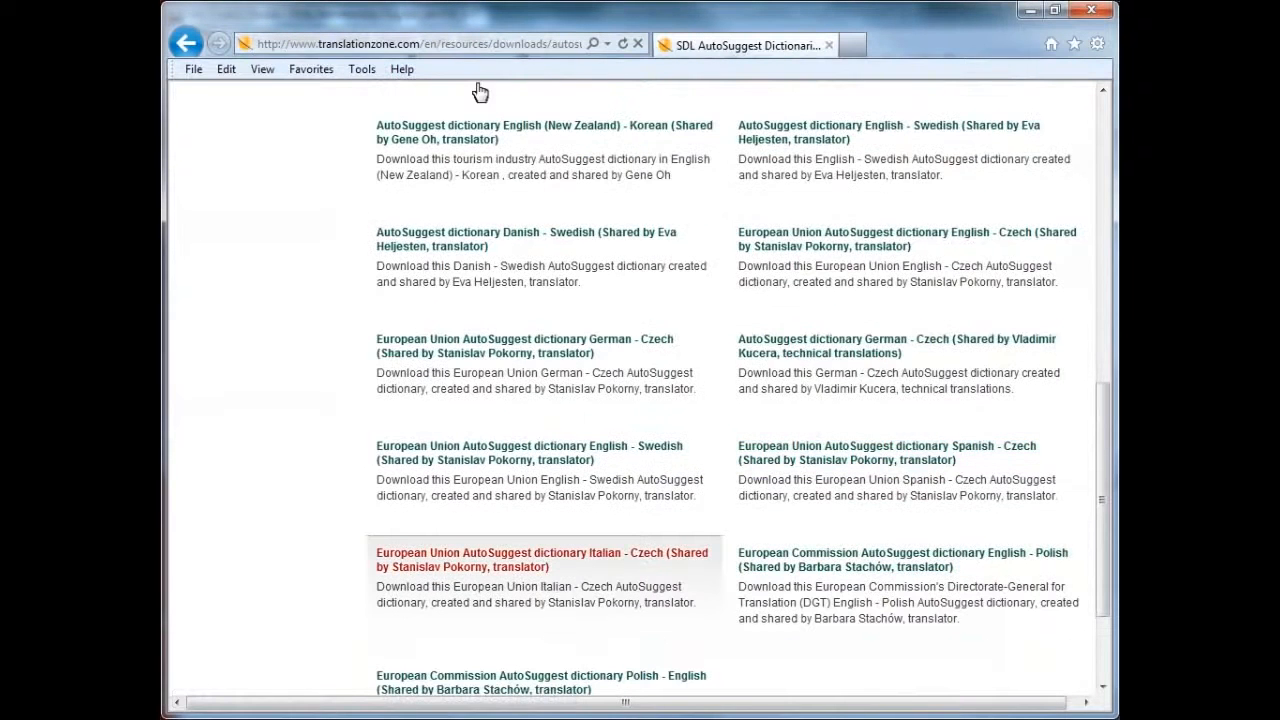
{"action": "scroll", "coordinate": [680, 594], "scroll_direction": "up", "scroll_amount": 10}
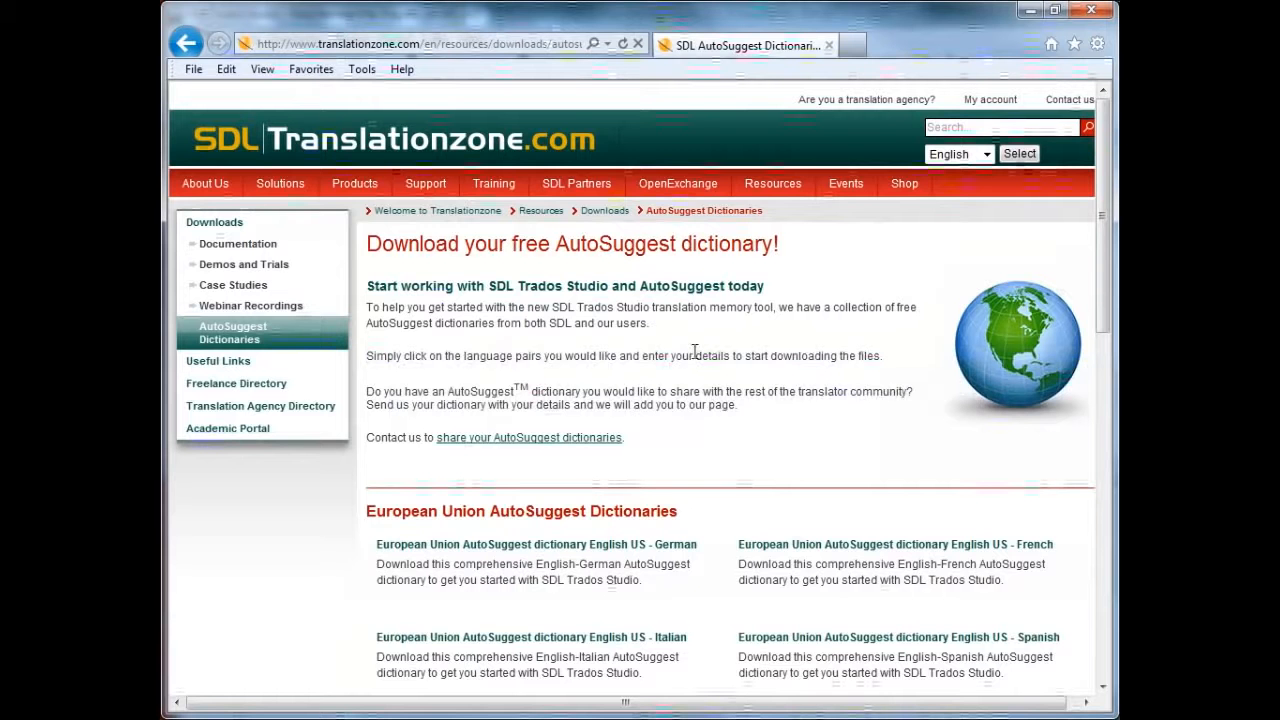
{"action": "scroll", "coordinate": [695, 352], "scroll_direction": "down", "scroll_amount": 3}
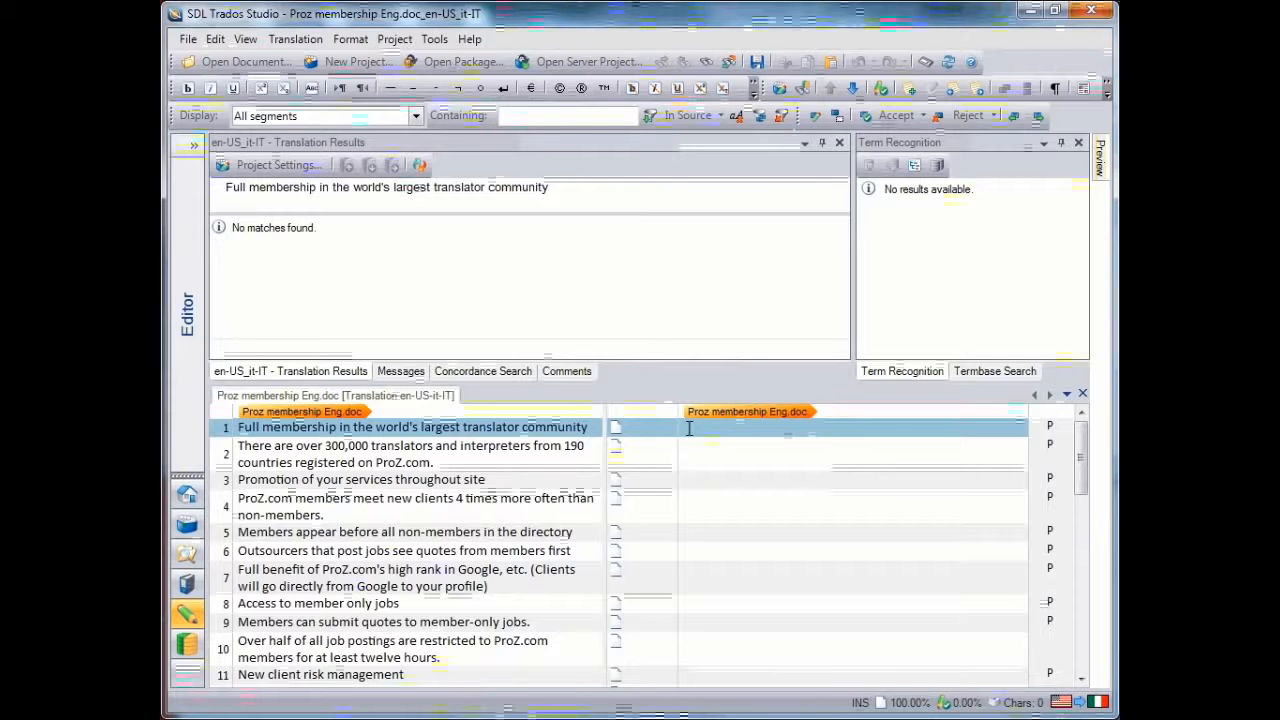
Enter the target text of segment 1 as "Membership completa nella comunita' di tradutorri piu grande nel mondo"
{"action": "type", "text": "Membe"}
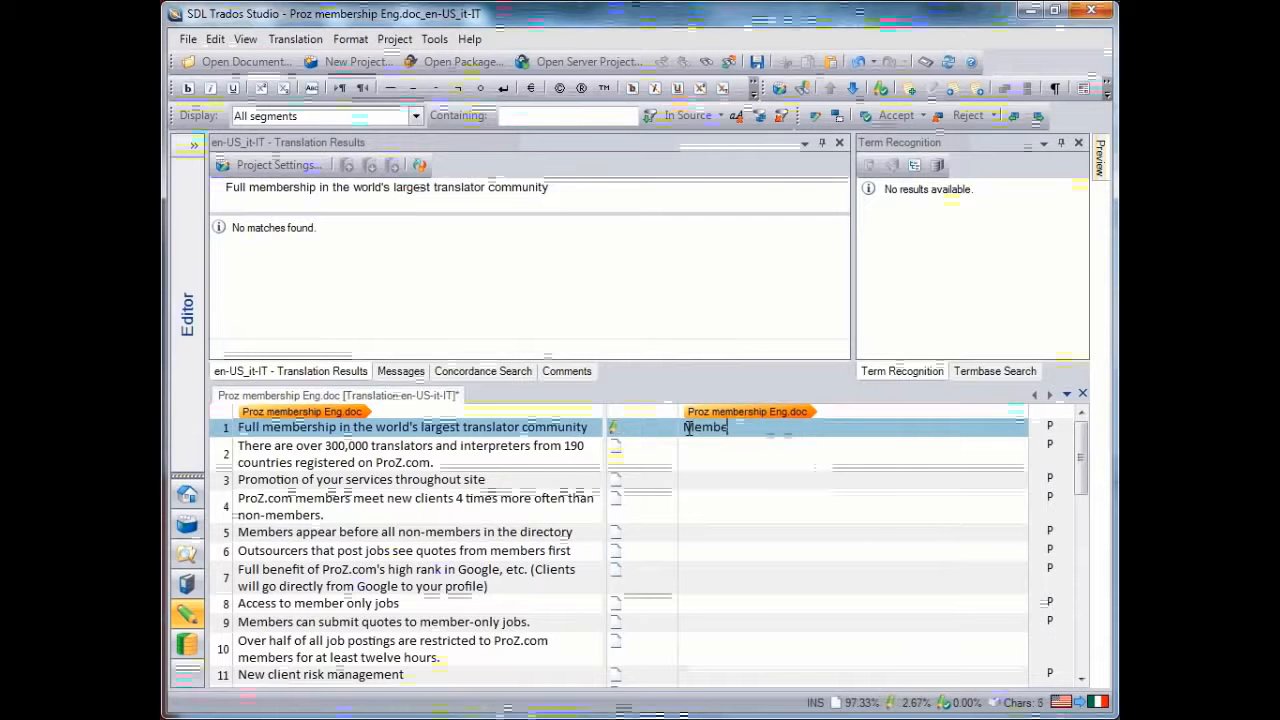
{"action": "type", "text": "rship cc"}
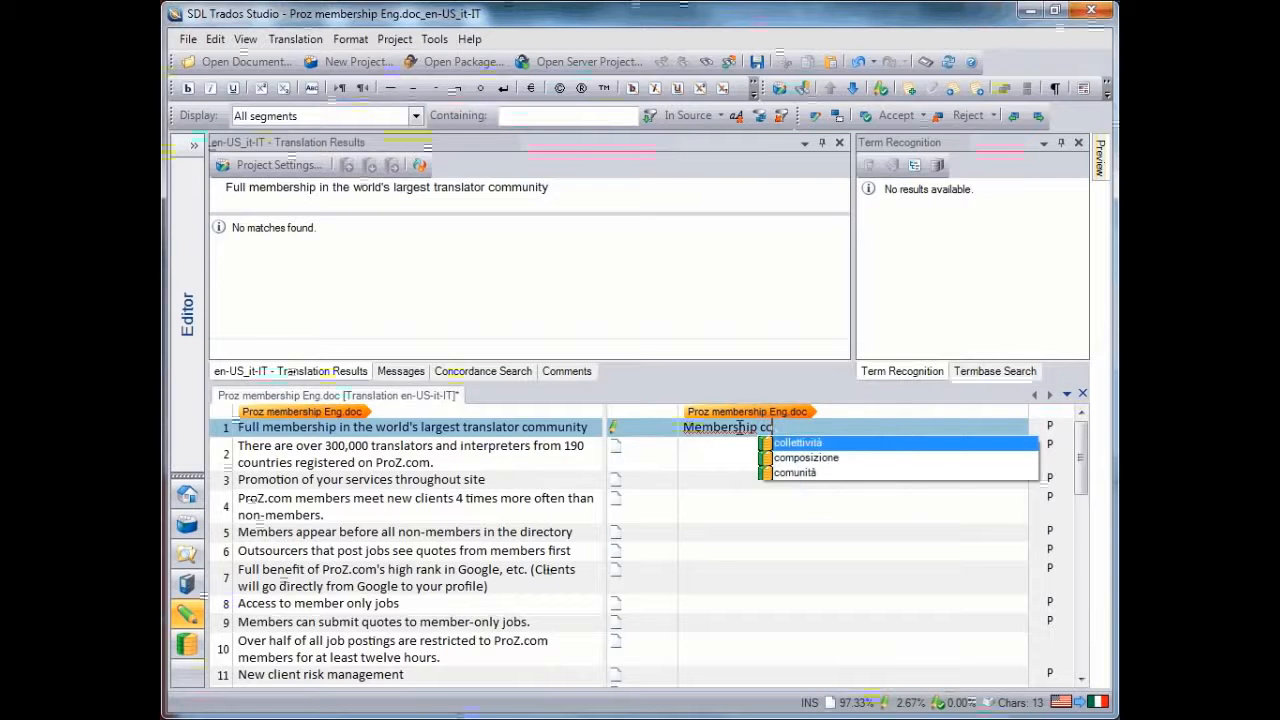
{"action": "left_click", "coordinate": [775, 427]}
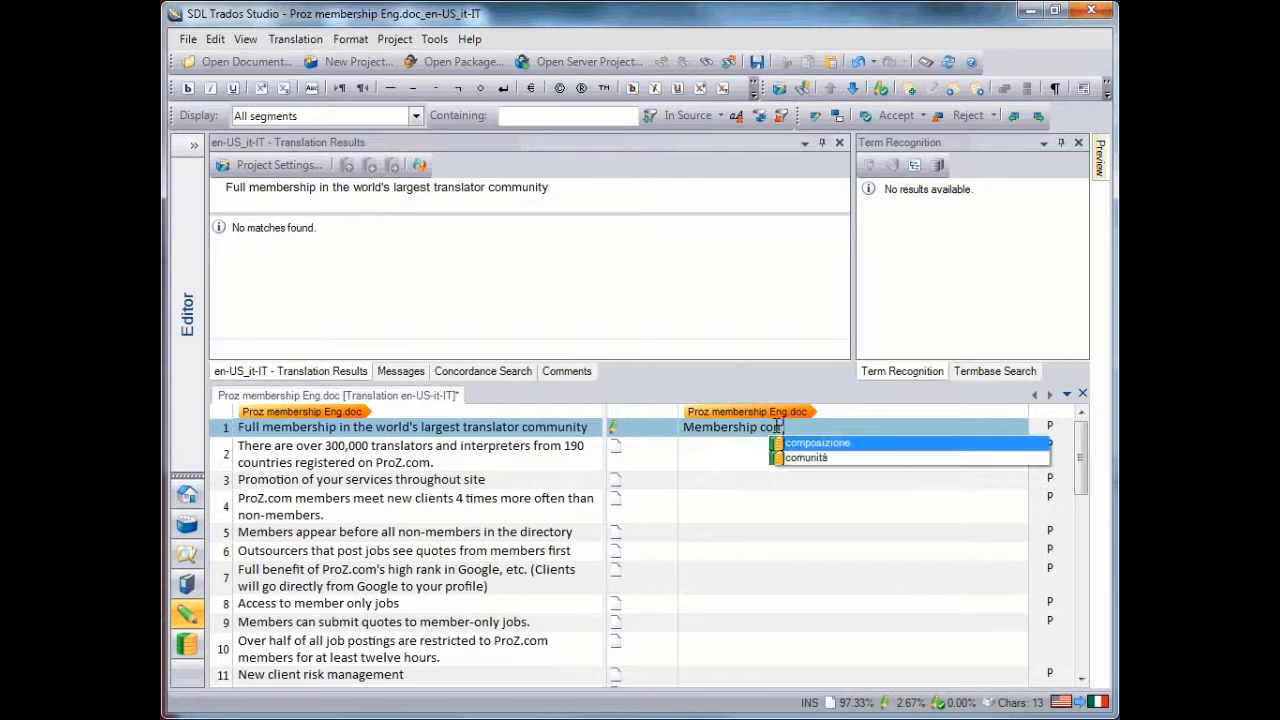
{"action": "type", "text": "mpleta nella "}
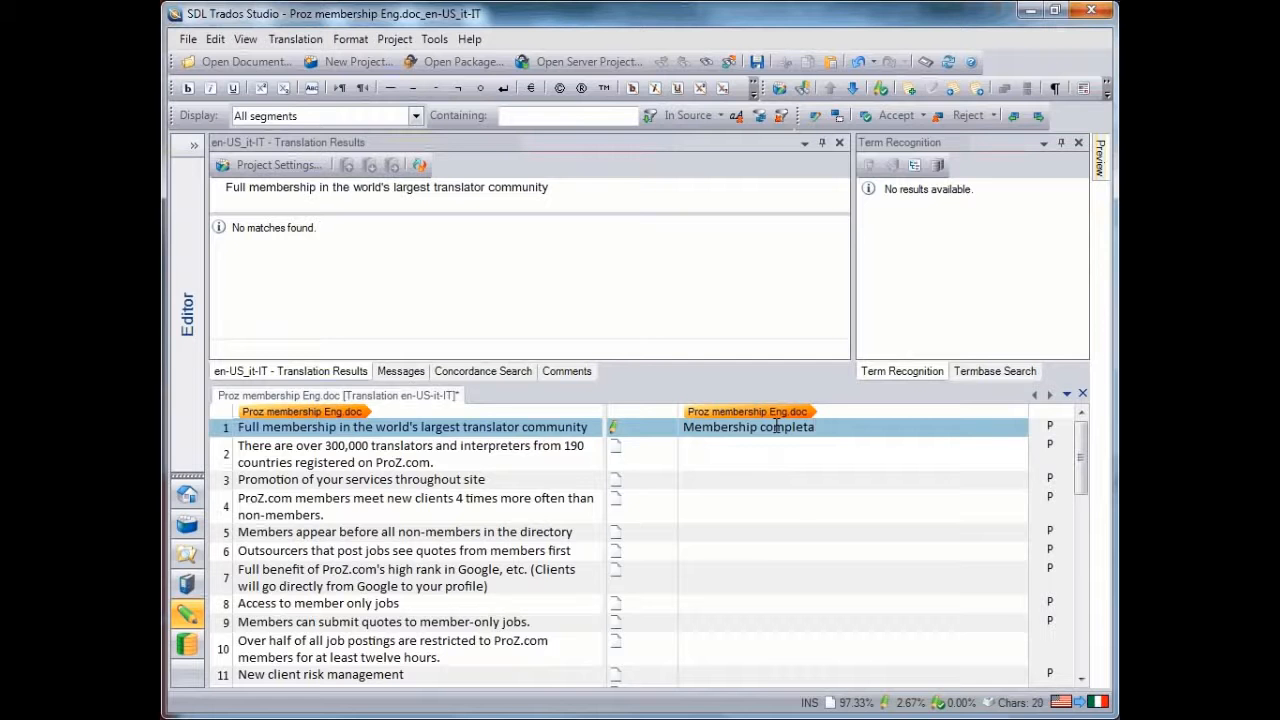
{"action": "type", "text": "com"}
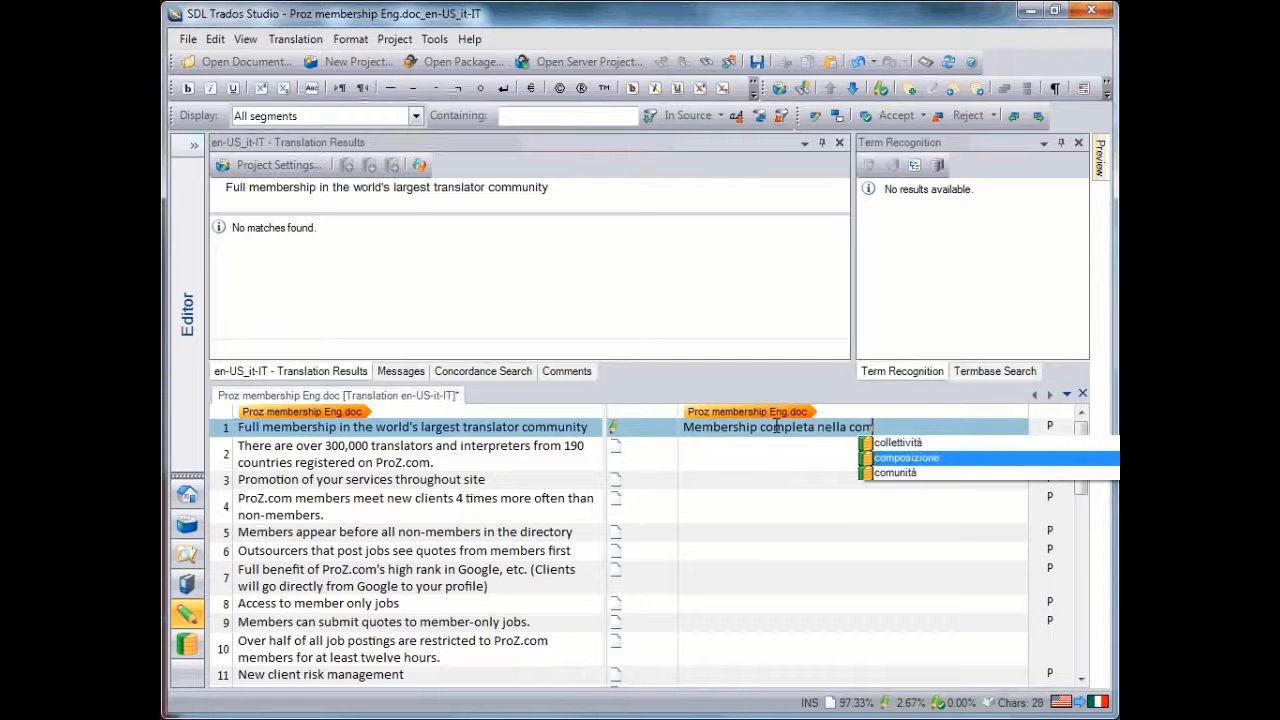
{"action": "type", "text": "unita' di tra"}
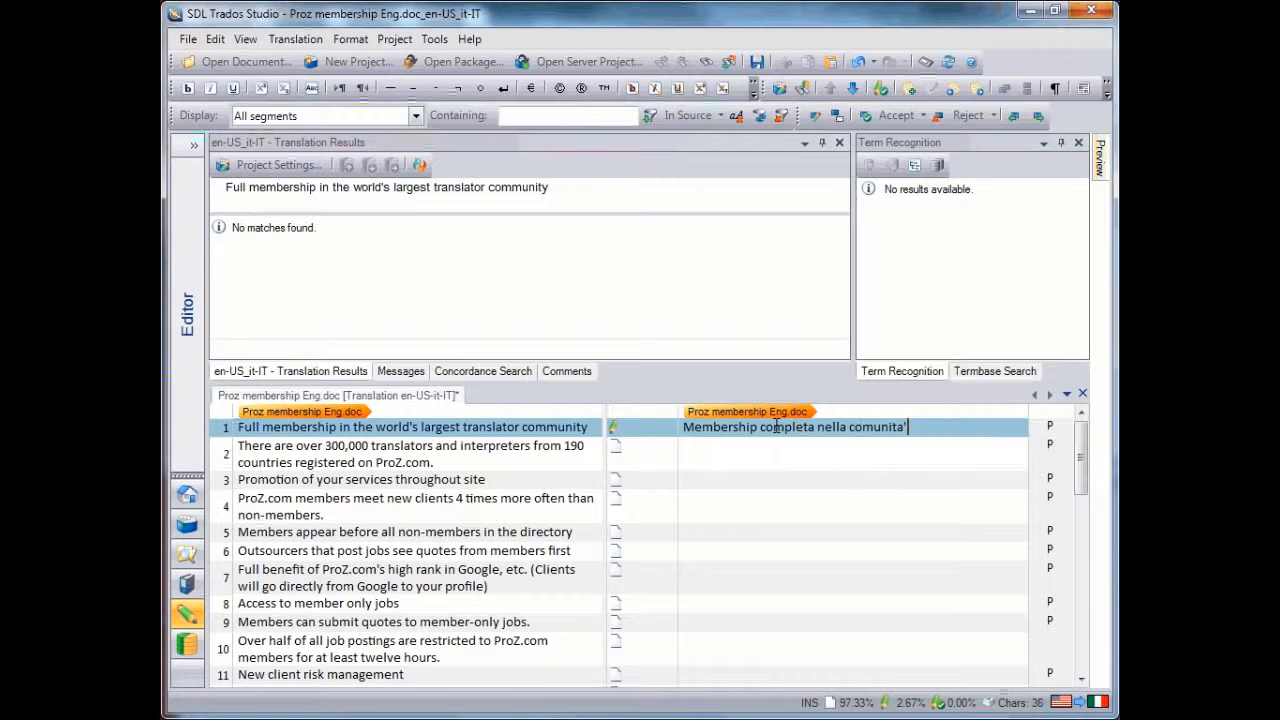
{"action": "type", "text": "dutorri p"}
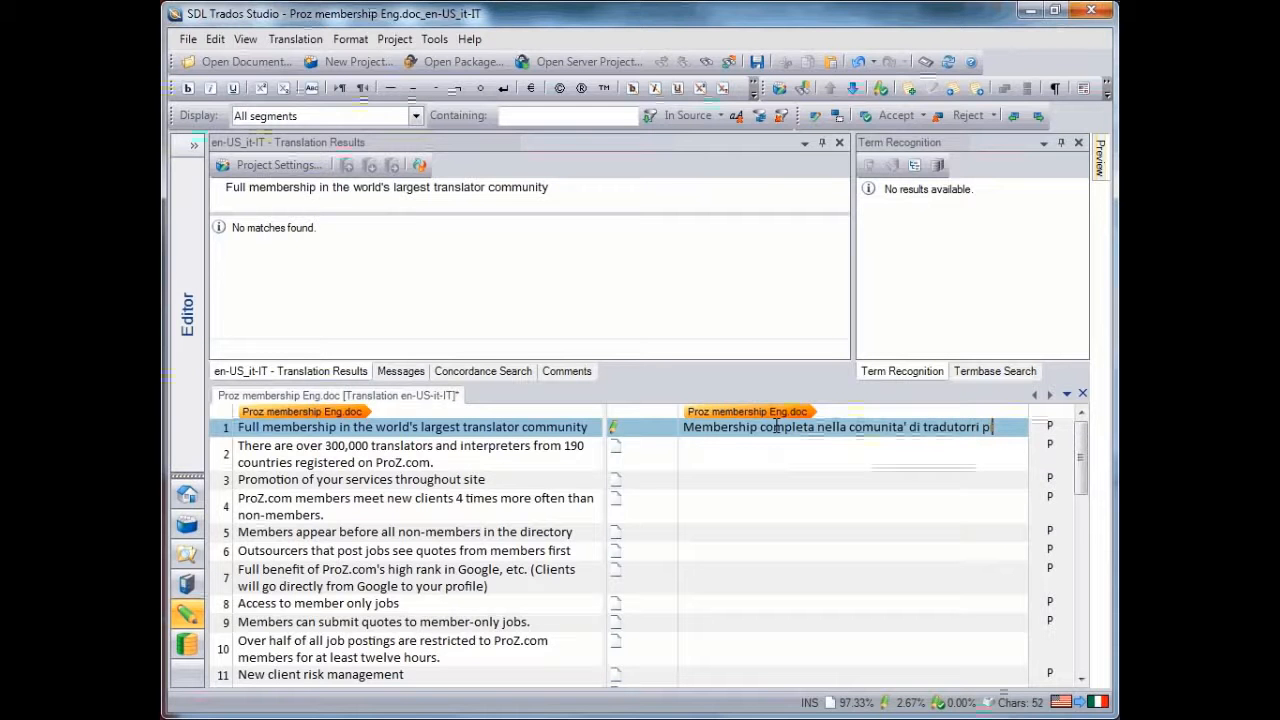
{"action": "type", "text": "iu grande"}
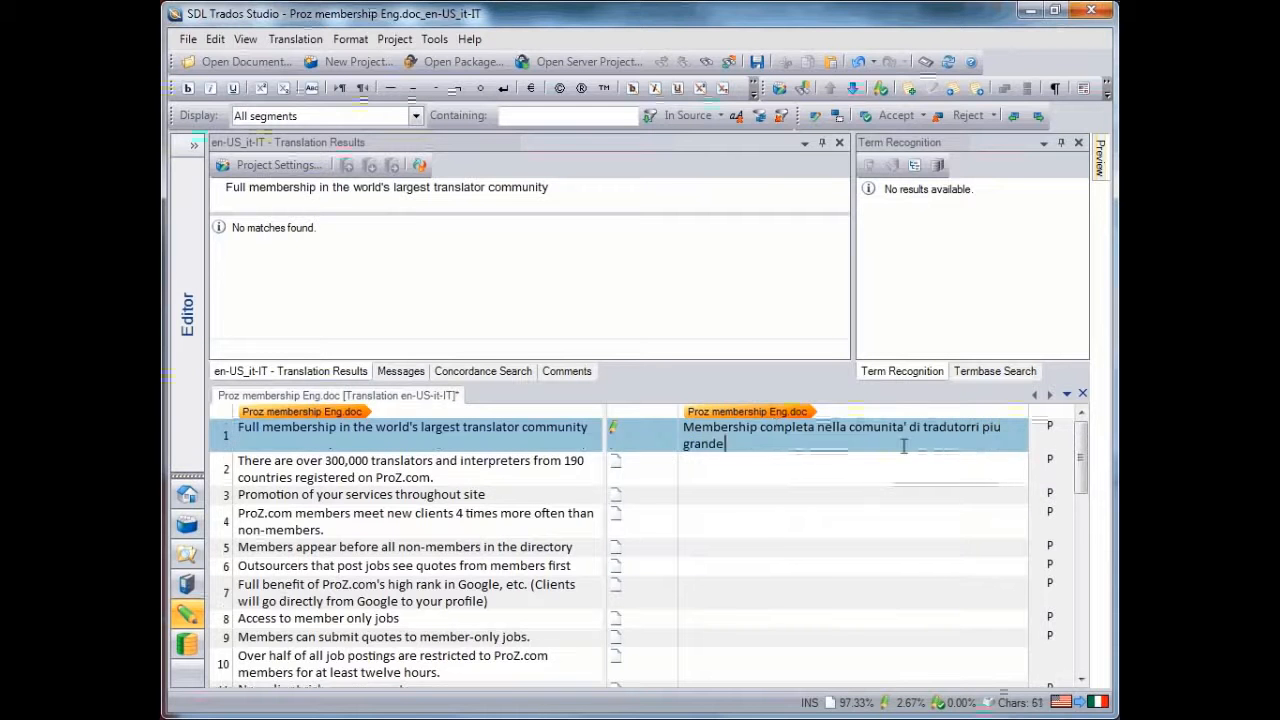
{"action": "type", "text": " nel mondo"}
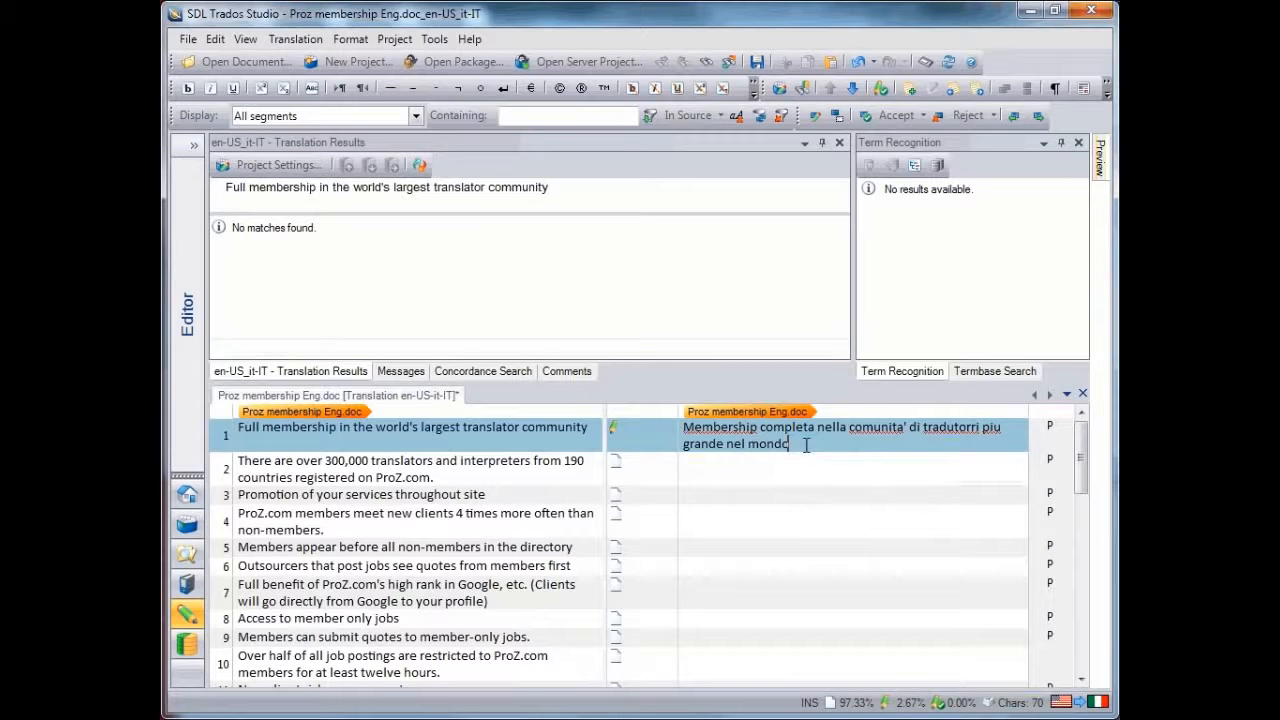
Correct the misspelled words in segment 1 to "comunità", "più" and "traduttori" using the spelling suggestions, removing the leftover apostrophe
{"action": "right_click", "coordinate": [805, 445]}
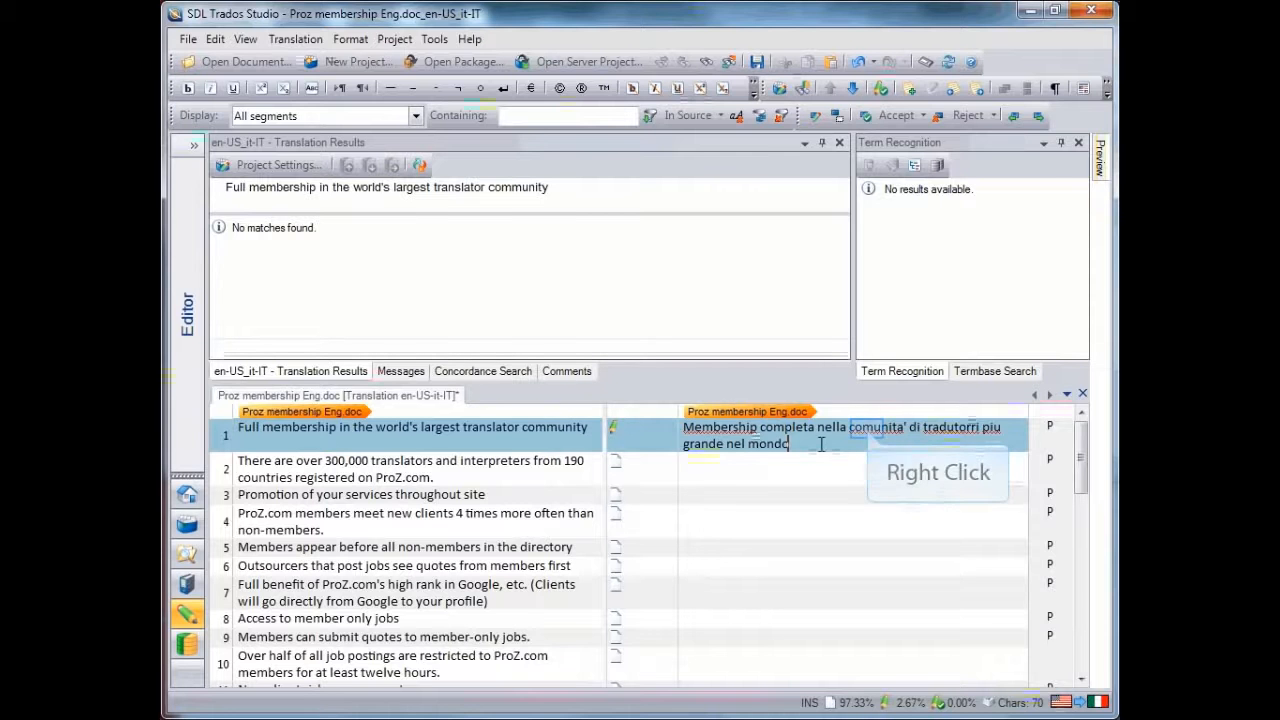
{"action": "right_click", "coordinate": [868, 430]}
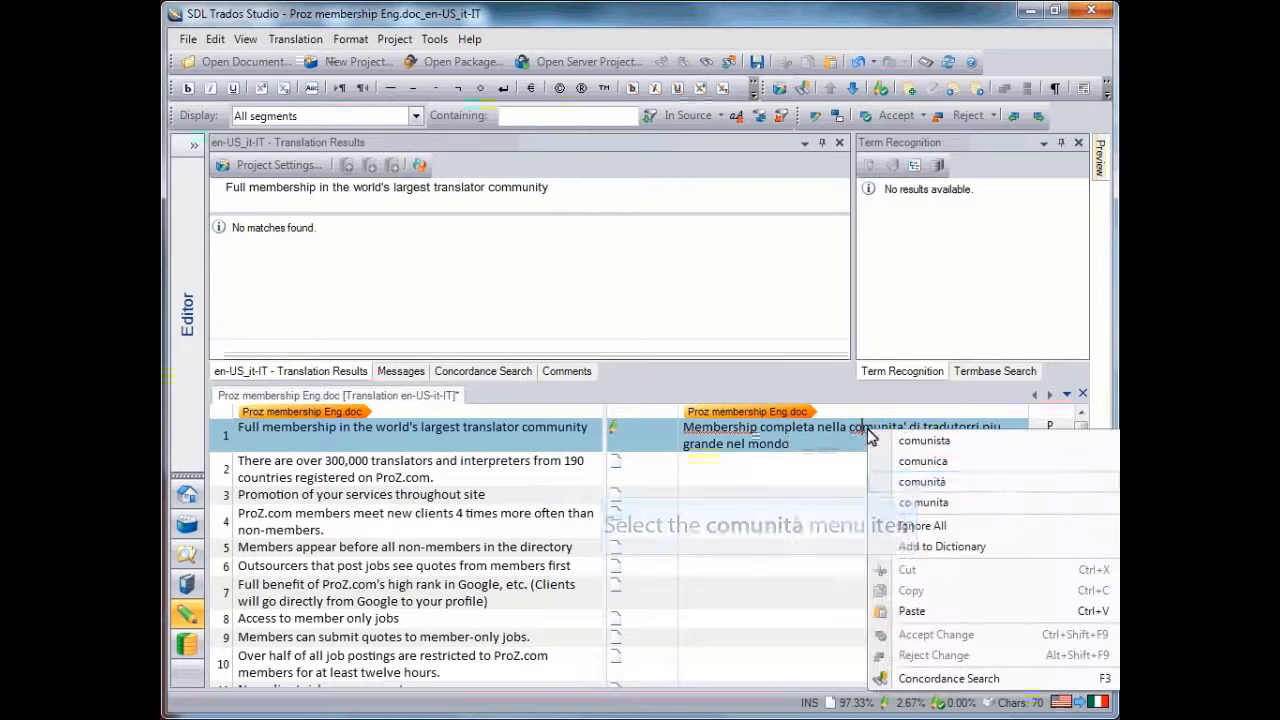
{"action": "left_click", "coordinate": [921, 481]}
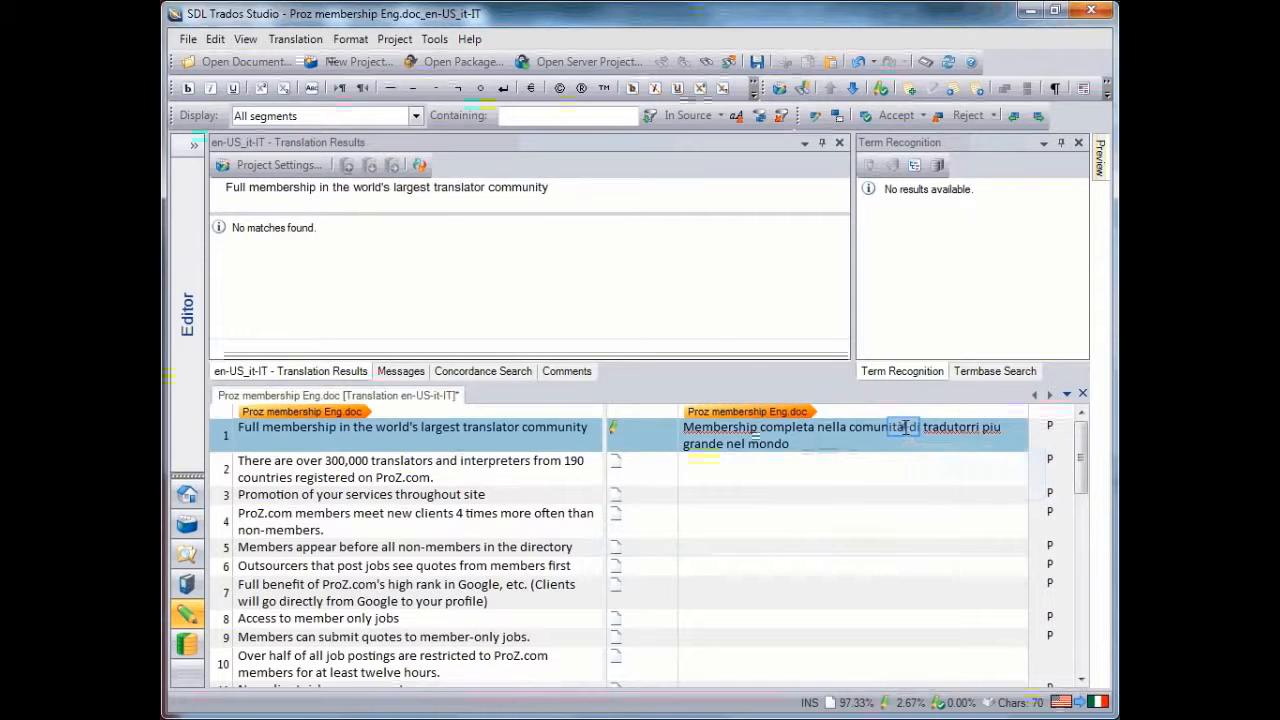
{"action": "key", "text": "Delete"}
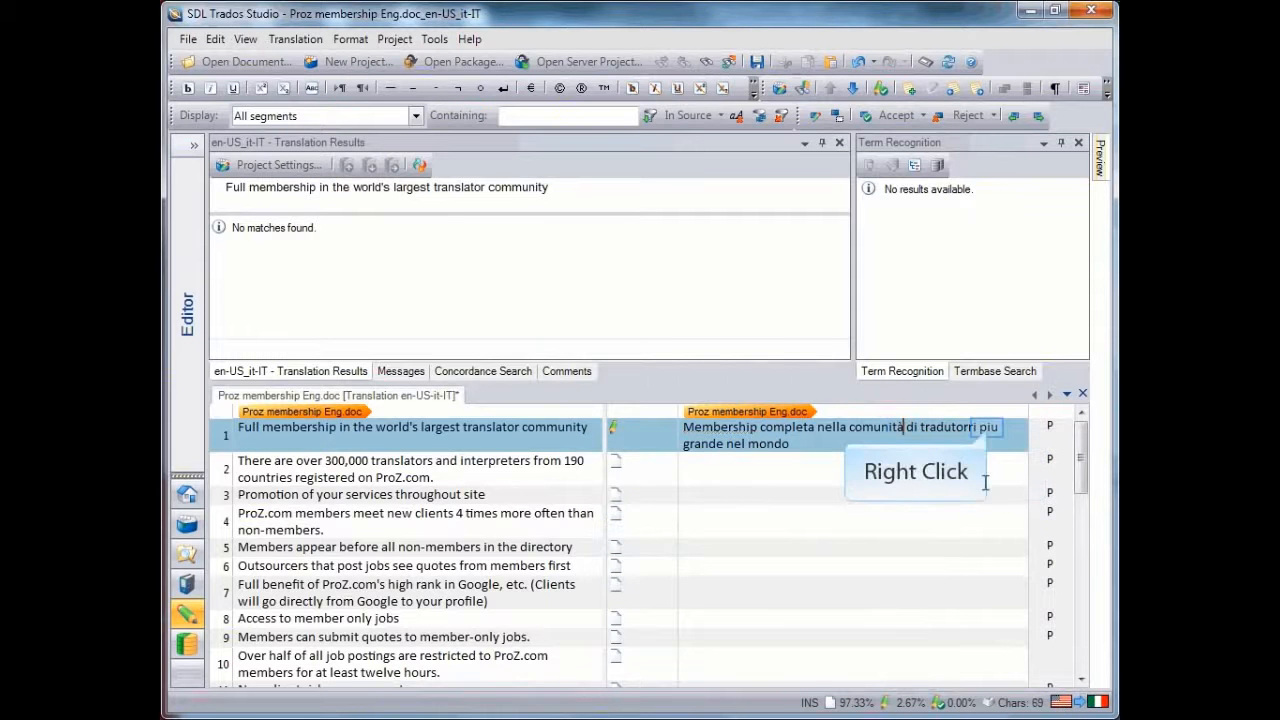
{"action": "right_click", "coordinate": [996, 432]}
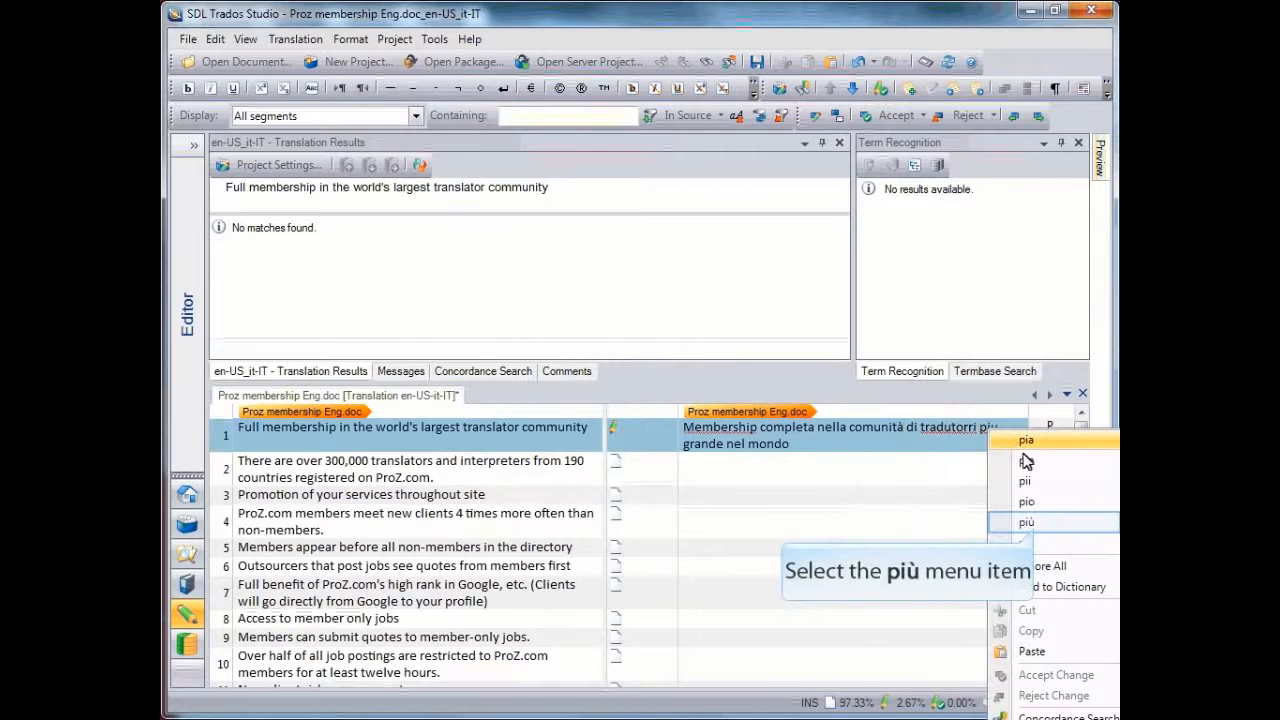
{"action": "left_click", "coordinate": [1030, 522]}
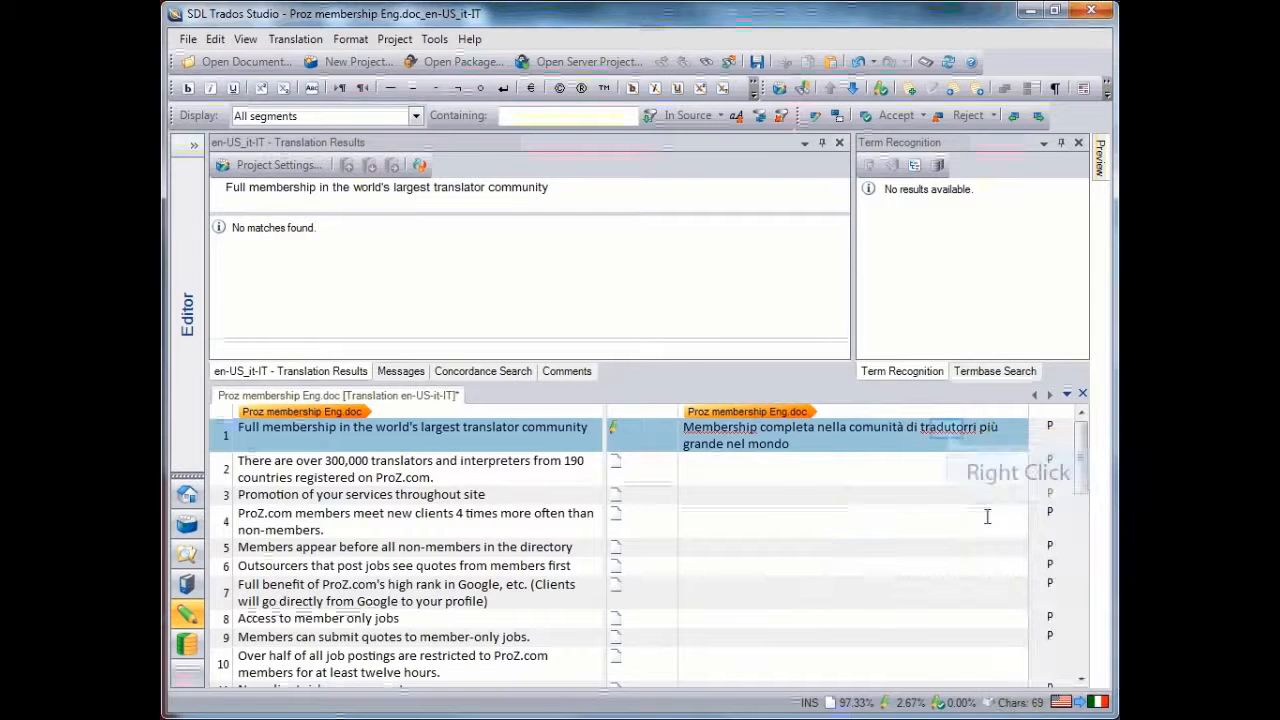
{"action": "right_click", "coordinate": [950, 429]}
{"action": "left_click", "coordinate": [1003, 441]}
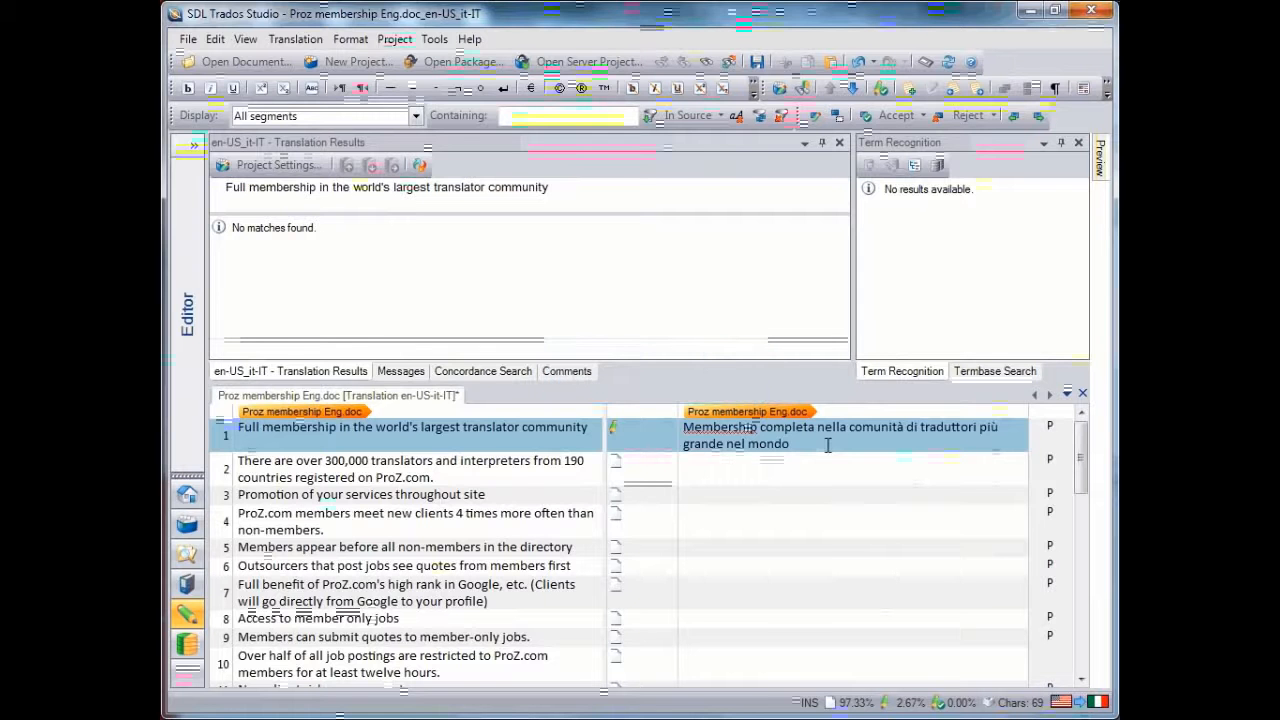
Confirm segment 1 with a closing period added, and reconfirm it with that period removed
{"action": "type", "text": "."}
{"action": "key", "text": "ctrl+Return"}
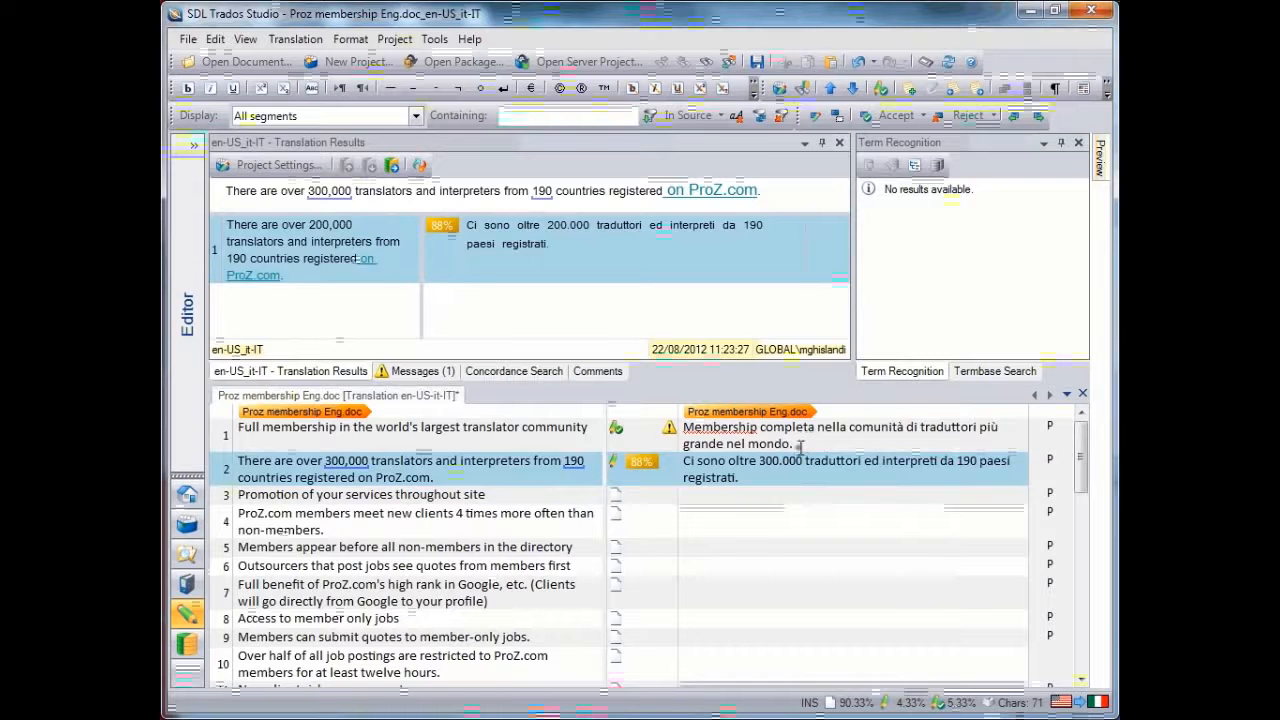
{"action": "left_click", "coordinate": [800, 445]}
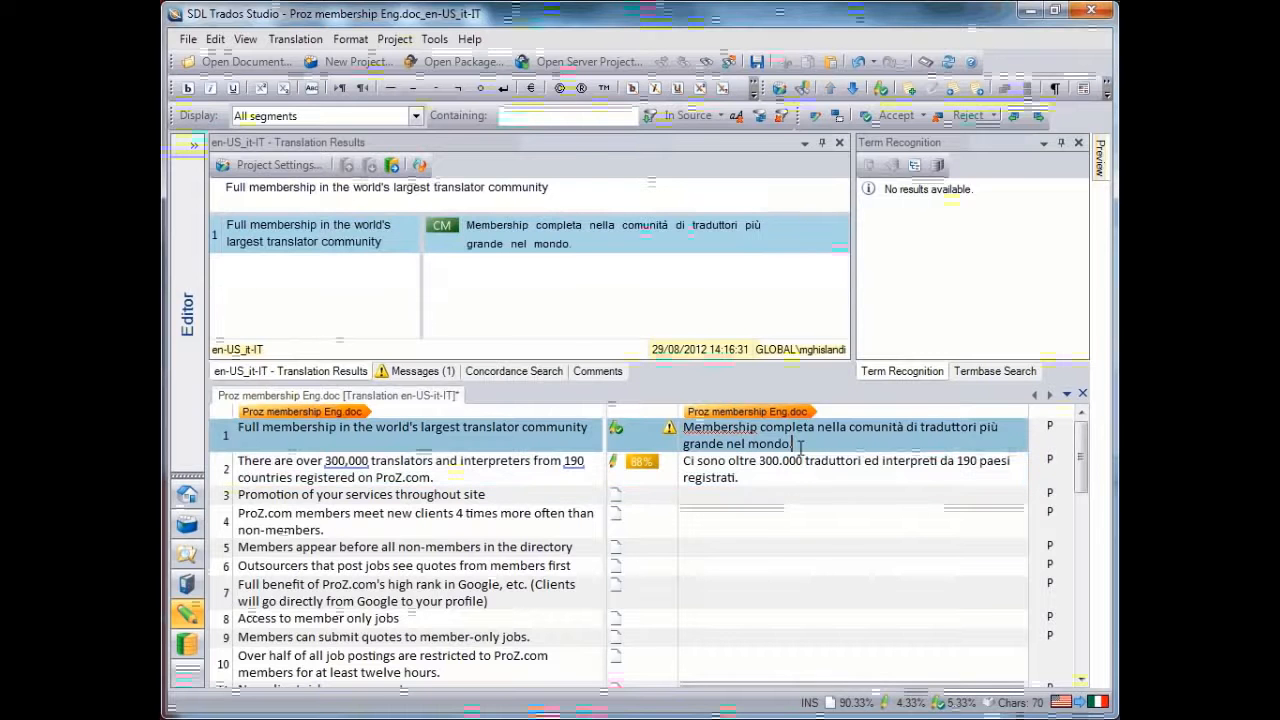
{"action": "key", "text": "BackSpace"}
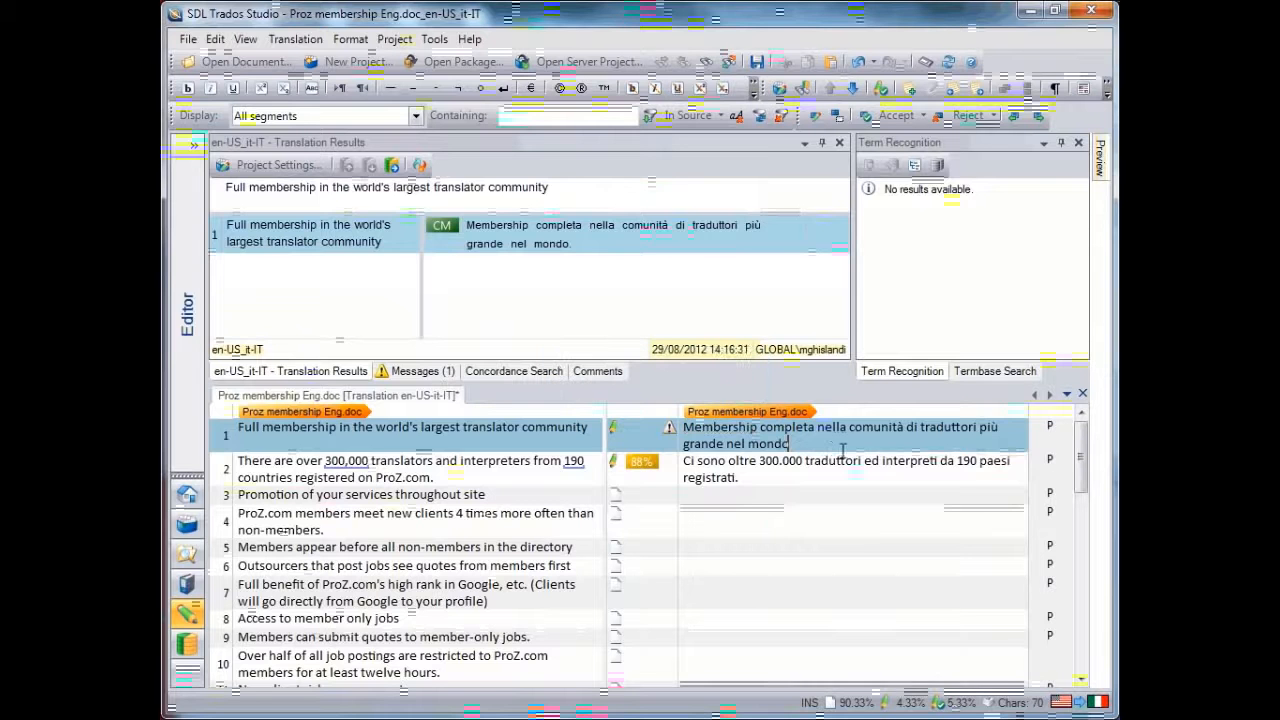
{"action": "key", "text": "ctrl+Return"}
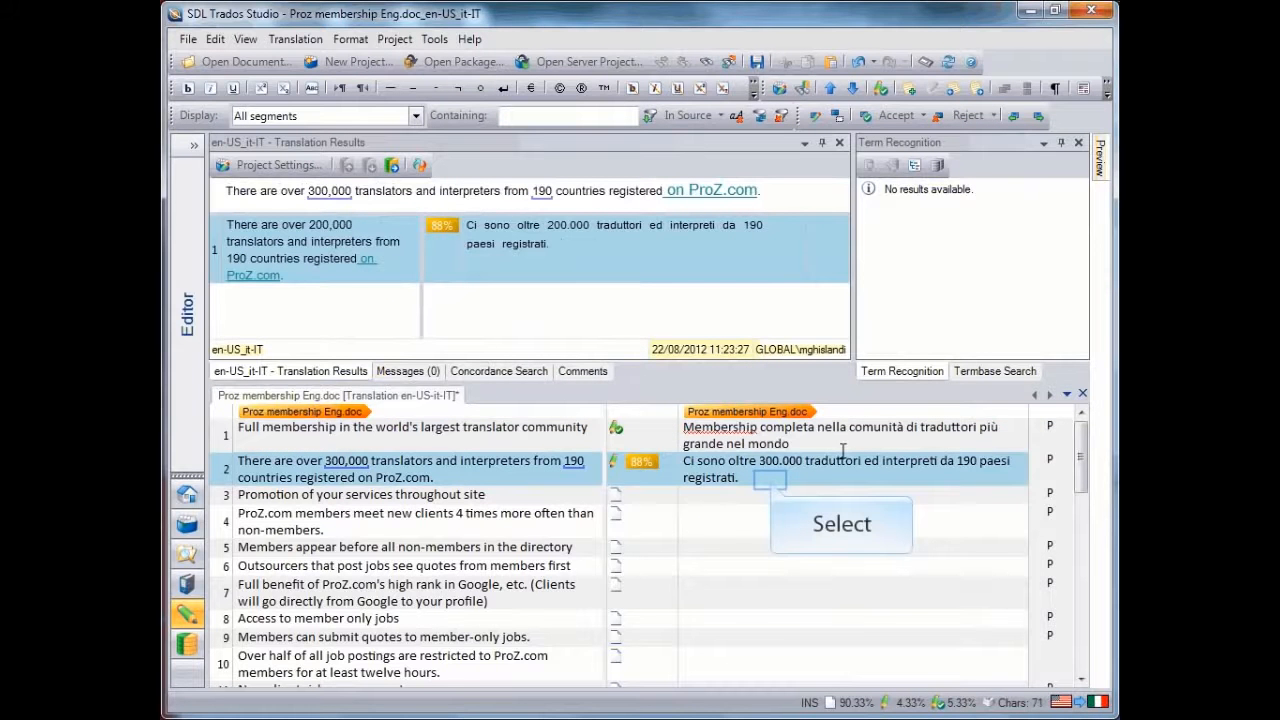
Widen the source column of the translation memory match, and finish segment 2 with "su Proz.com." and confirm it
{"action": "left_click", "coordinate": [771, 480]}
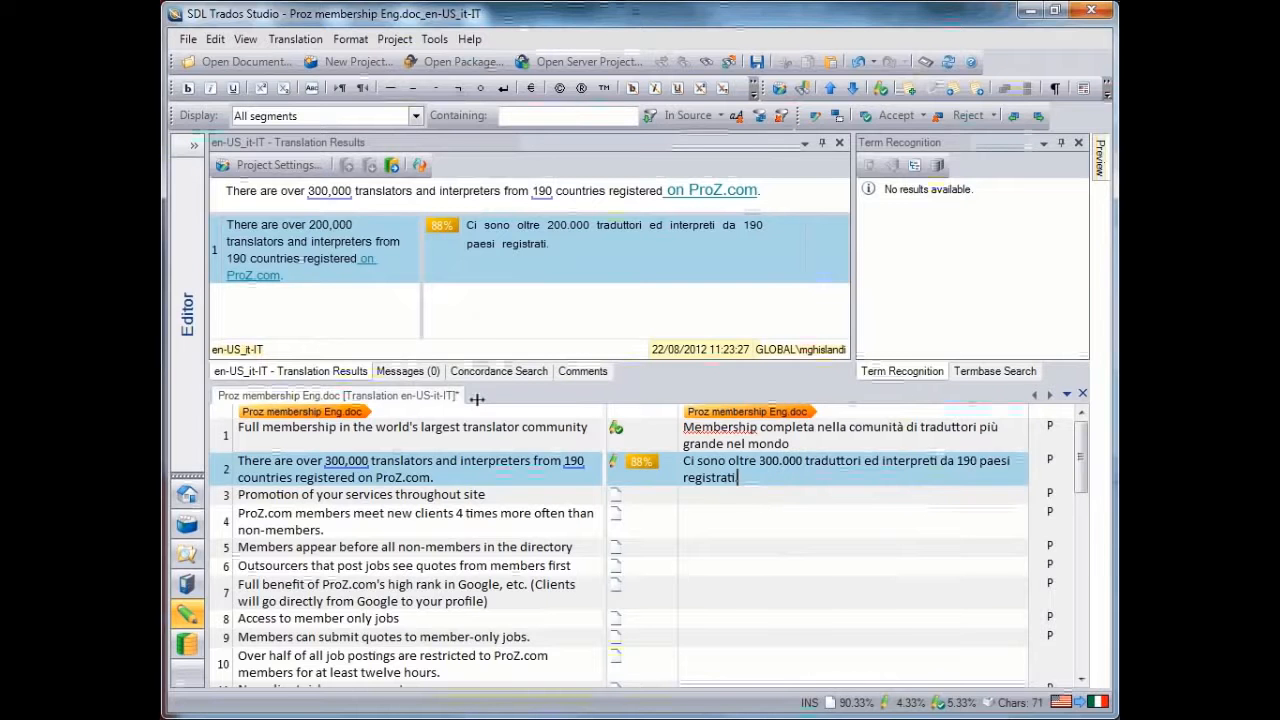
{"action": "left_click_drag", "start_coordinate": [421, 256], "coordinate": [521, 270]}
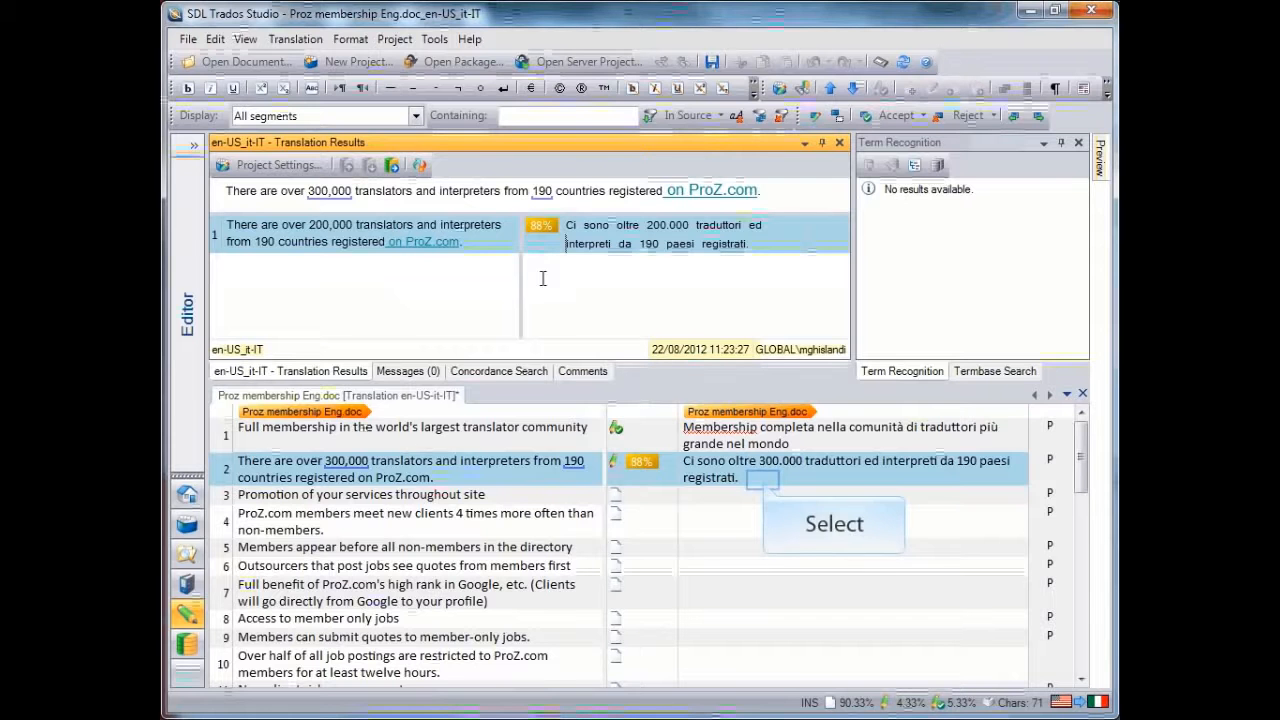
{"action": "left_click", "coordinate": [764, 481]}
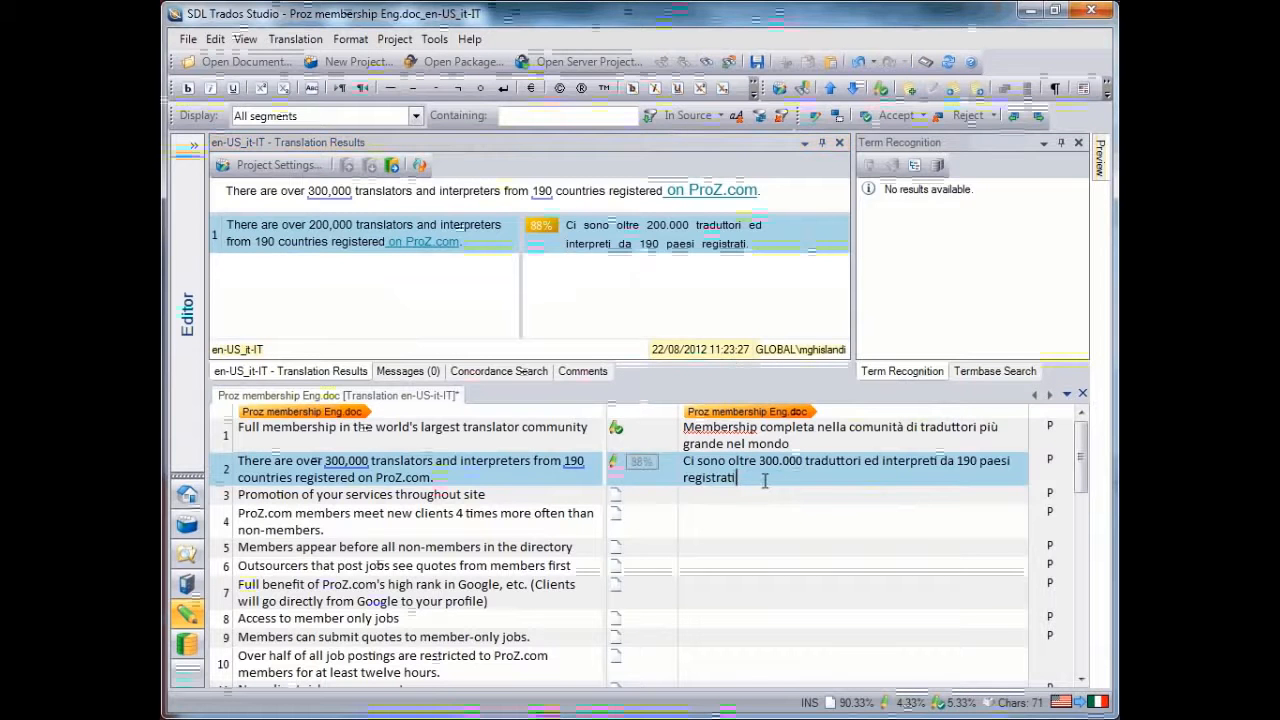
{"action": "type", "text": "su Proz.cc"}
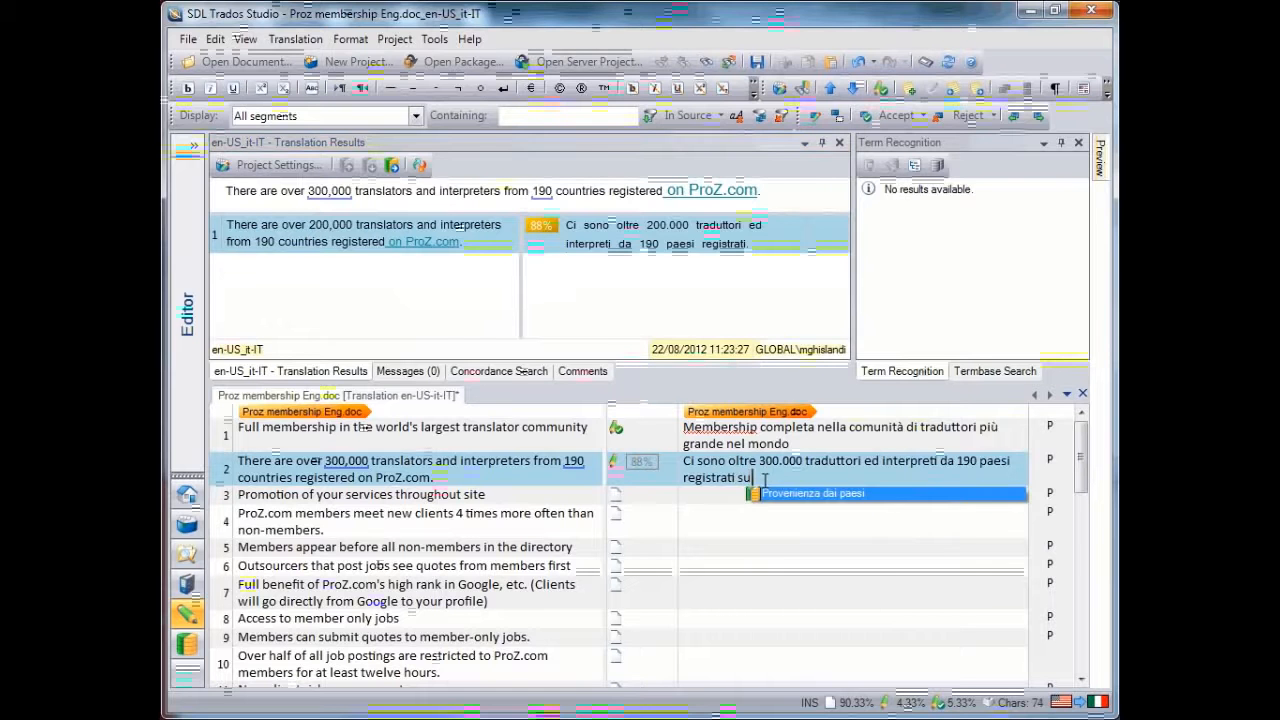
{"action": "type", "text": "m"}
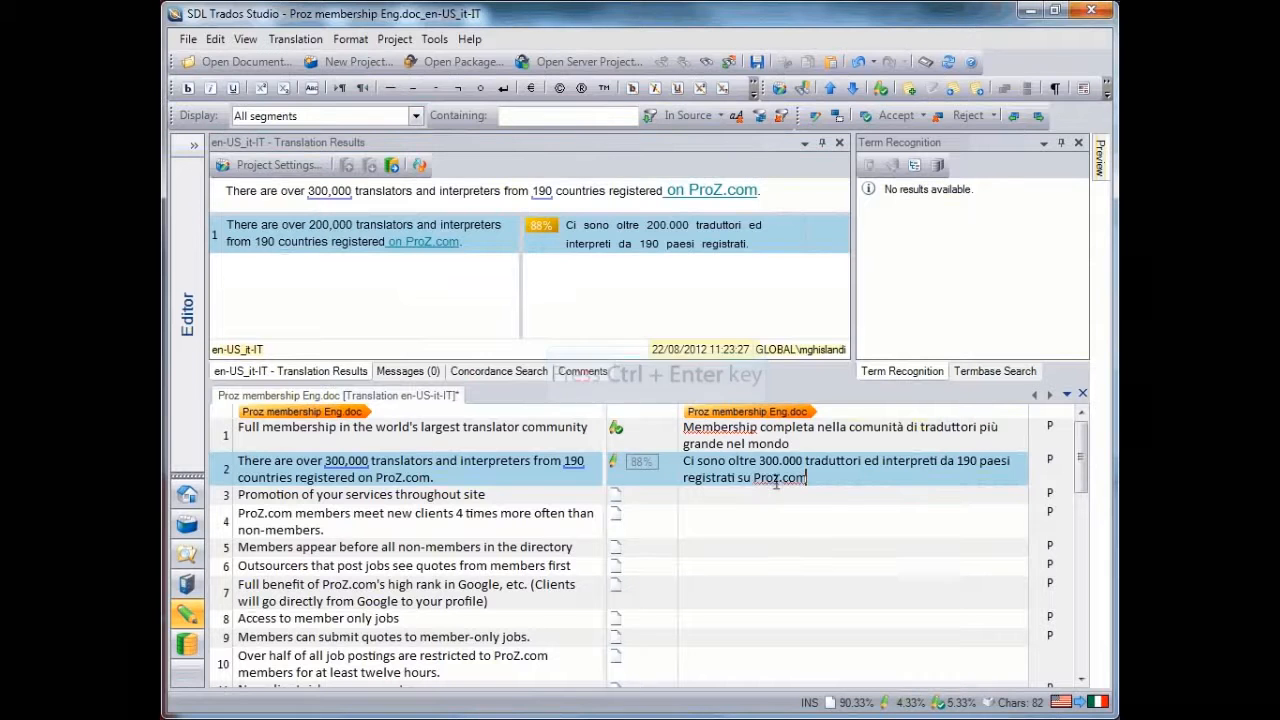
{"action": "type", "text": "."}
{"action": "key", "text": "ctrl+Return"}
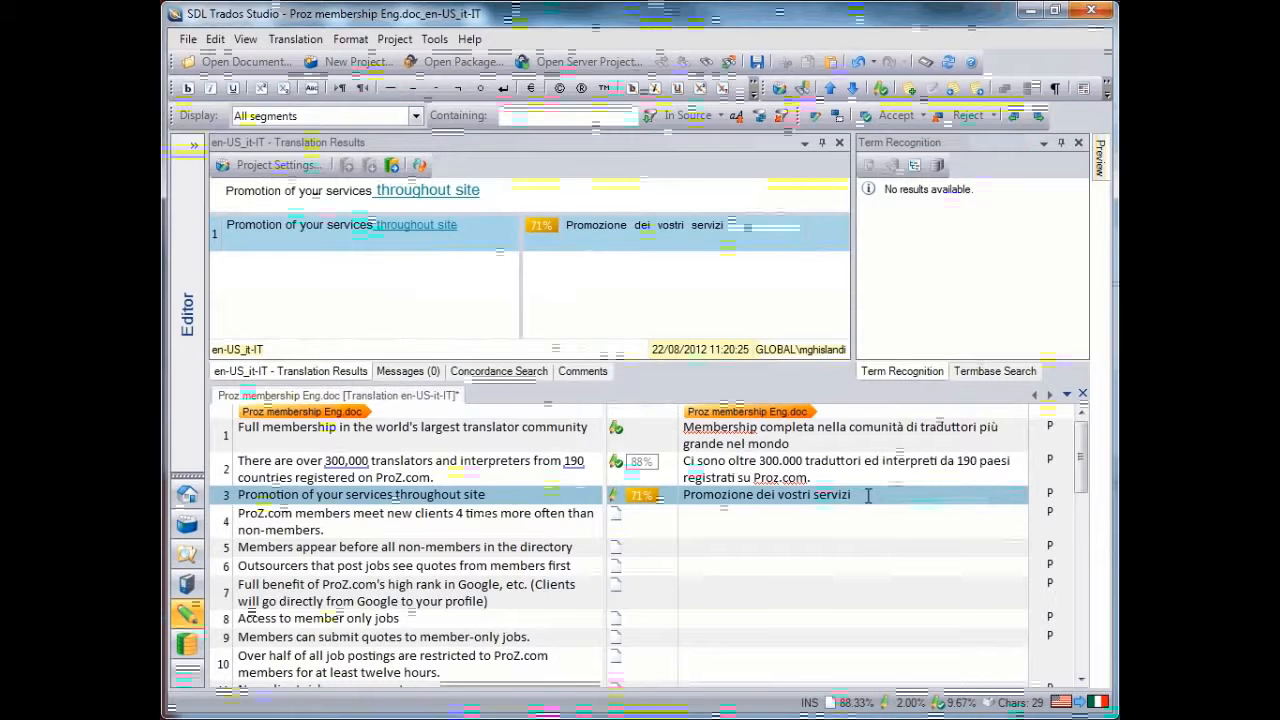
Complete segment 3 with "sull'intero sito", accepting the AutoSuggest entry "sito", and confirm the segment
{"action": "type", "text": "sull'ir"}
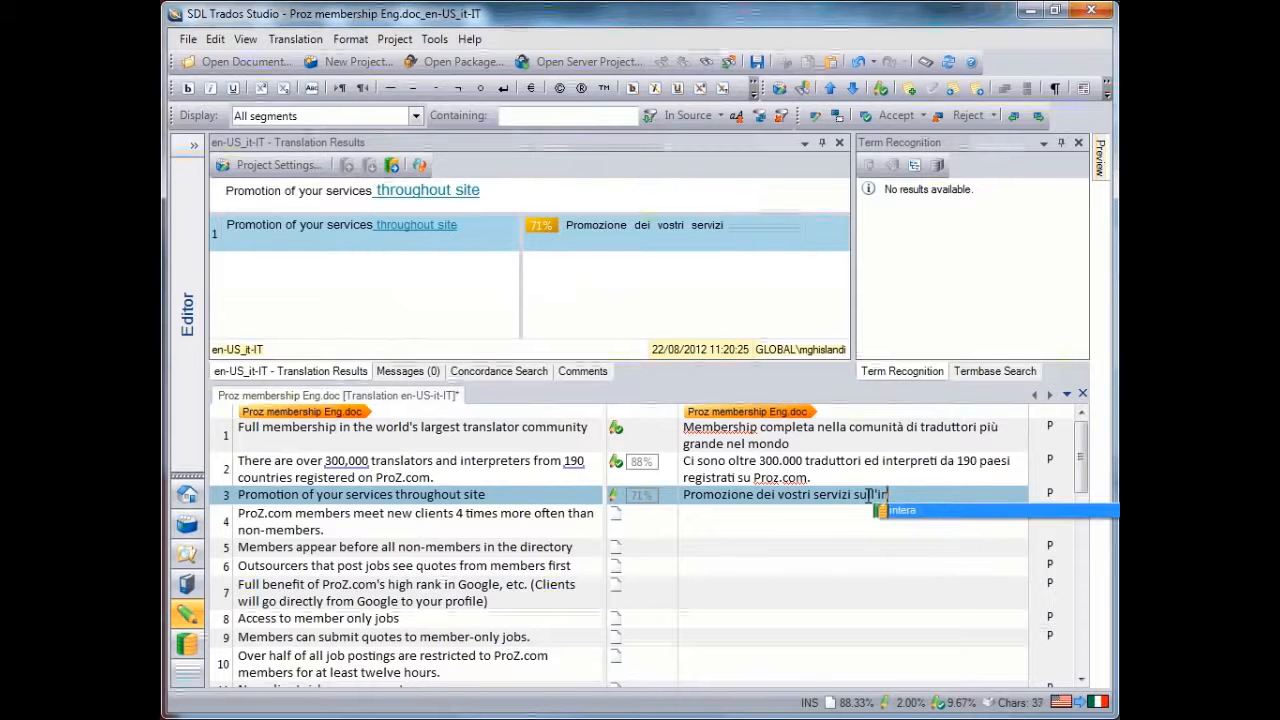
{"action": "type", "text": "tero "}
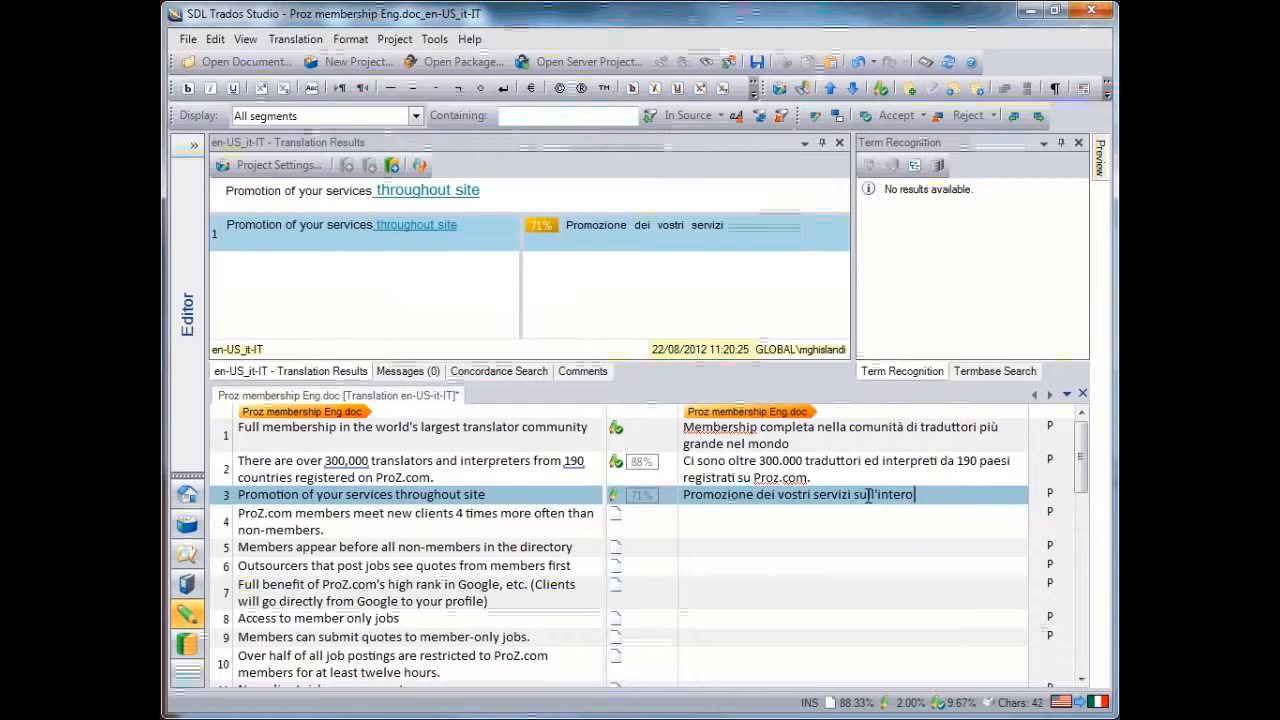
{"action": "type", "text": "sito"}
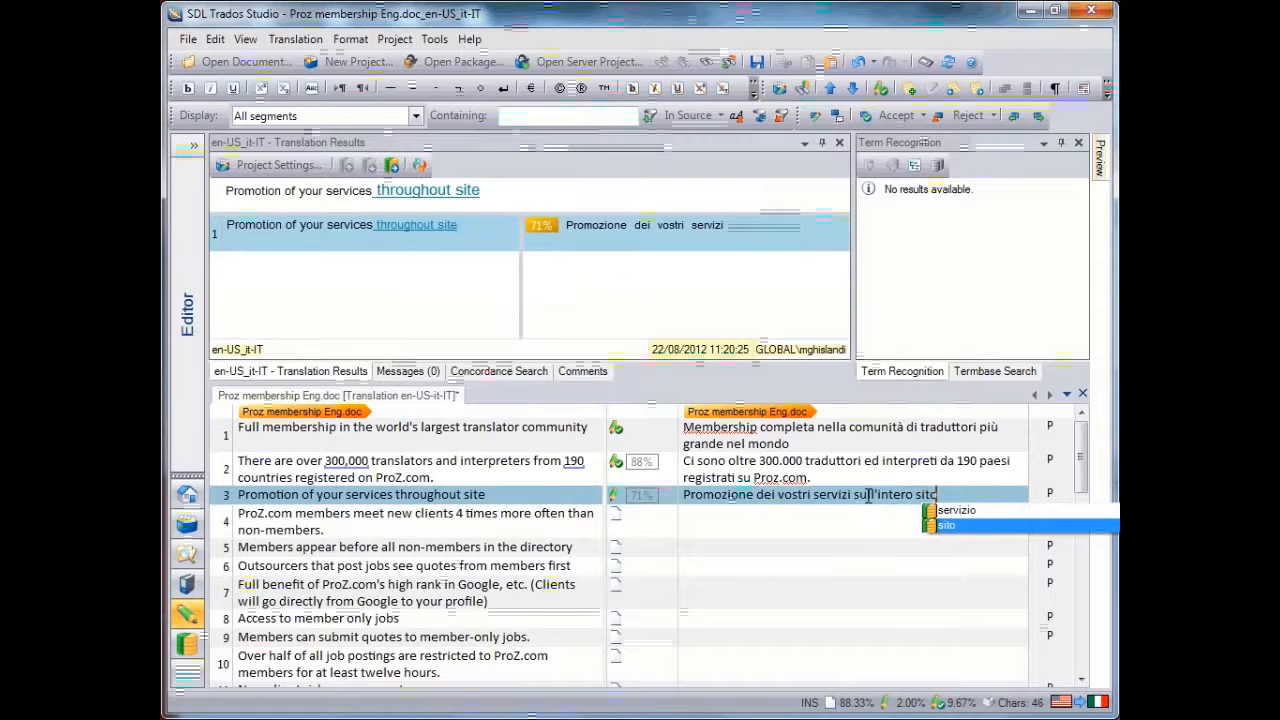
{"action": "key", "text": "Up"}
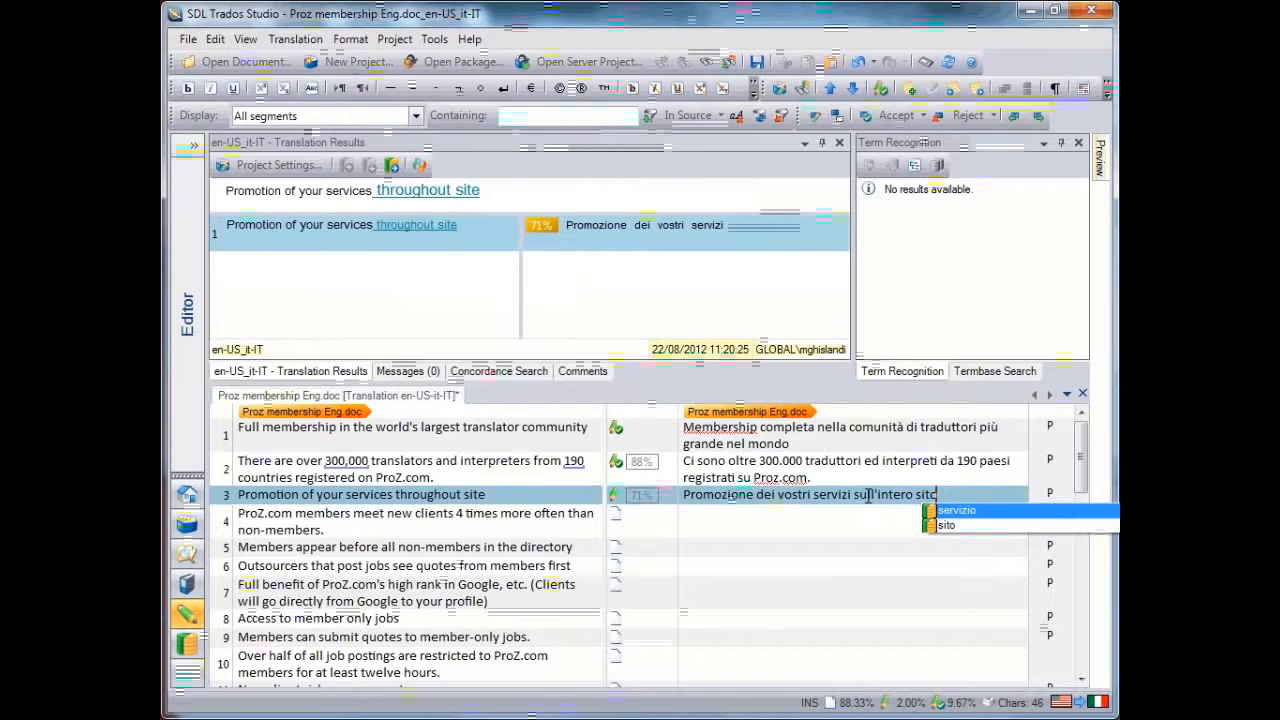
{"action": "key", "text": "Down"}
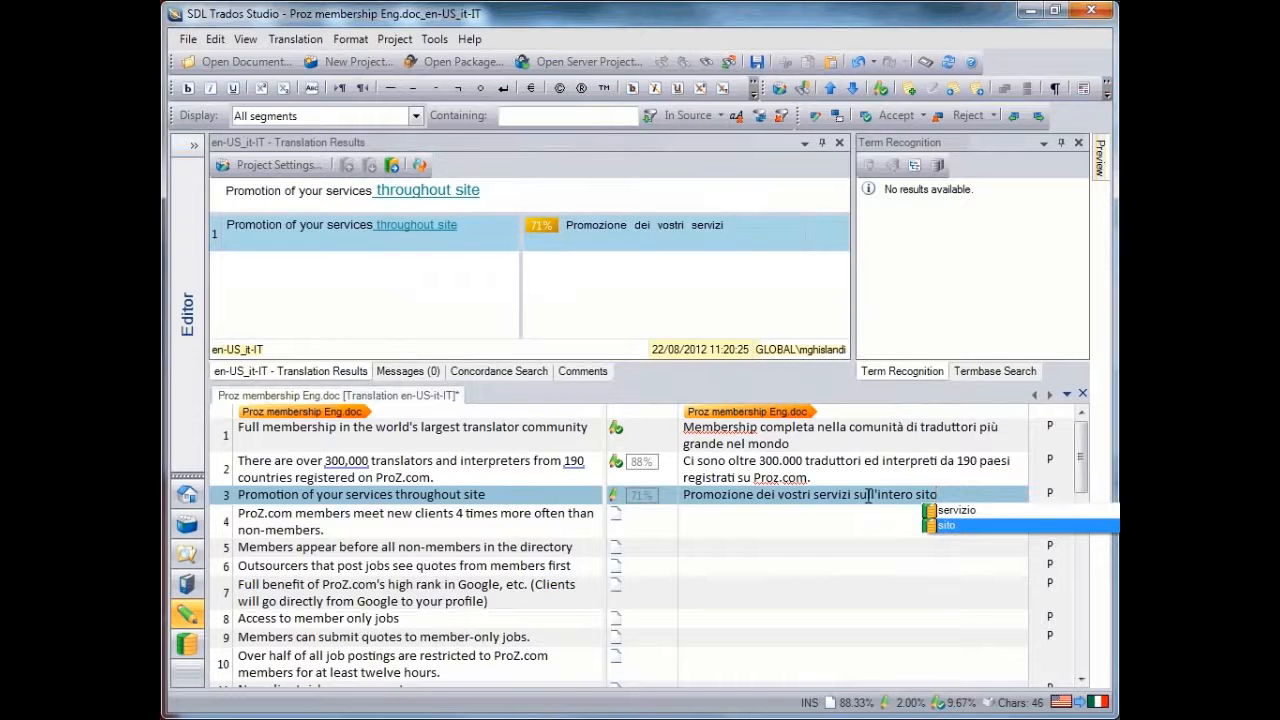
{"action": "key", "text": "Up"}
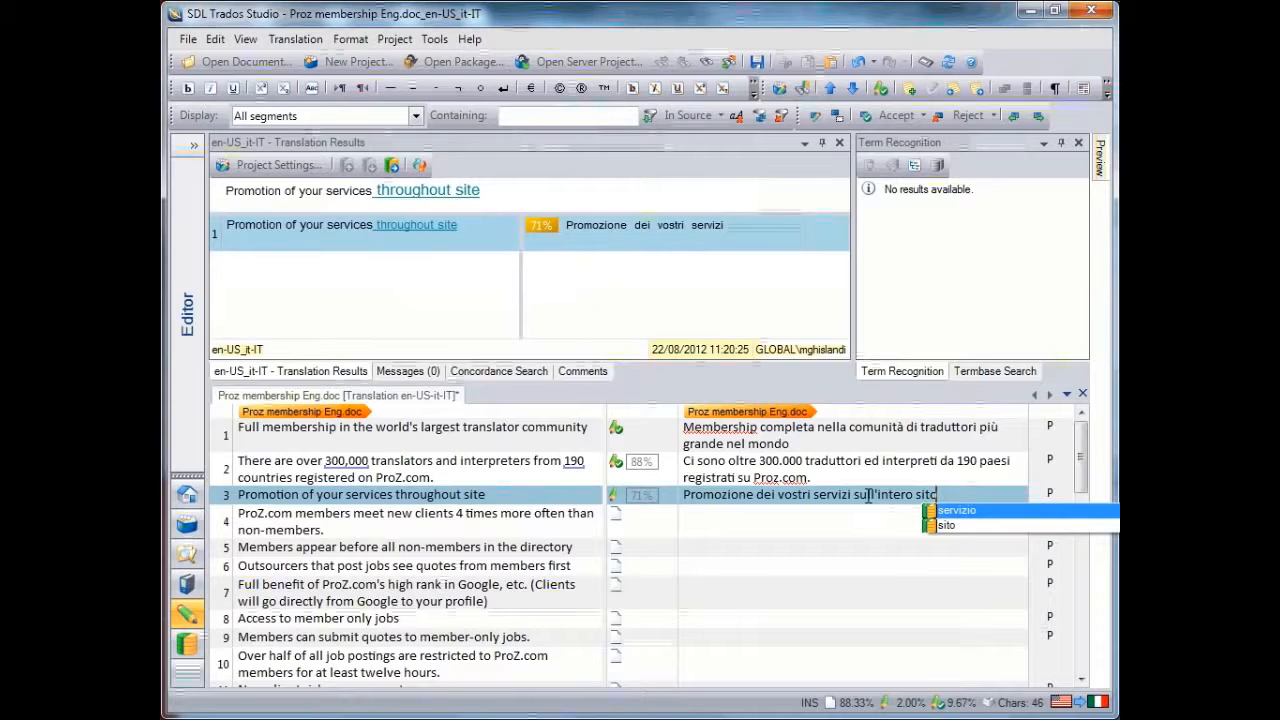
{"action": "key", "text": "Down"}
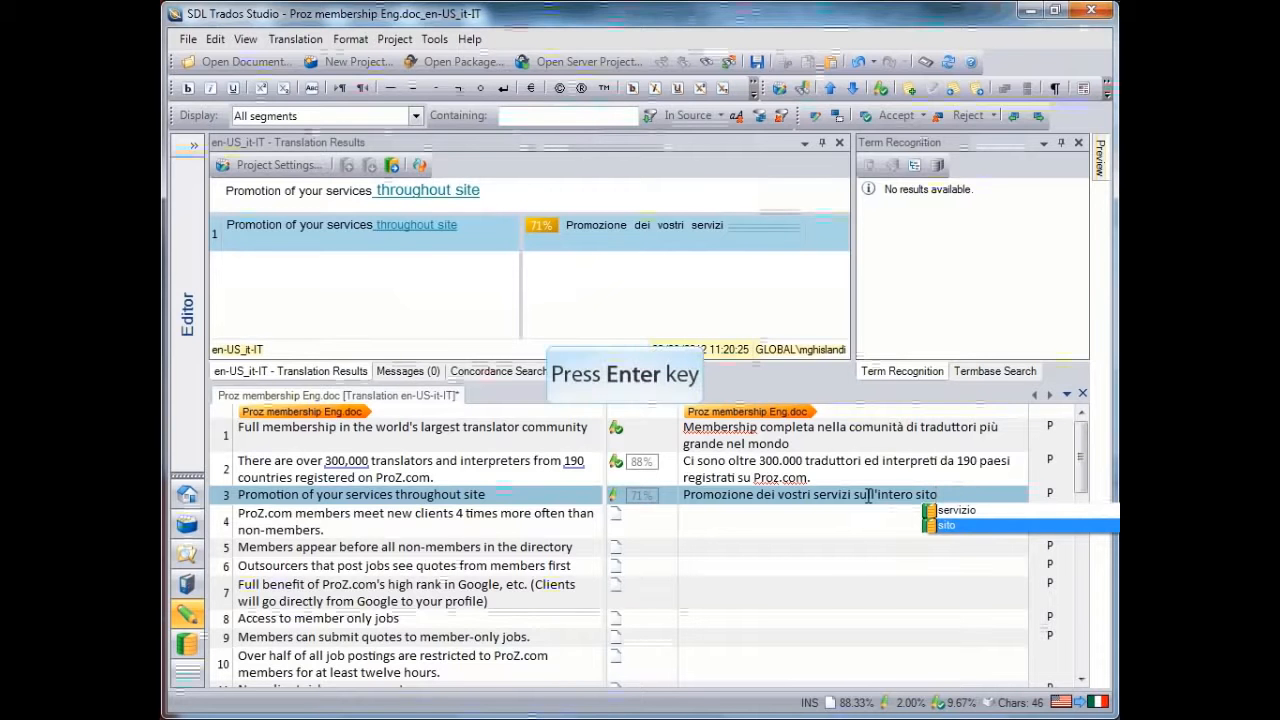
{"action": "key", "text": "Return"}
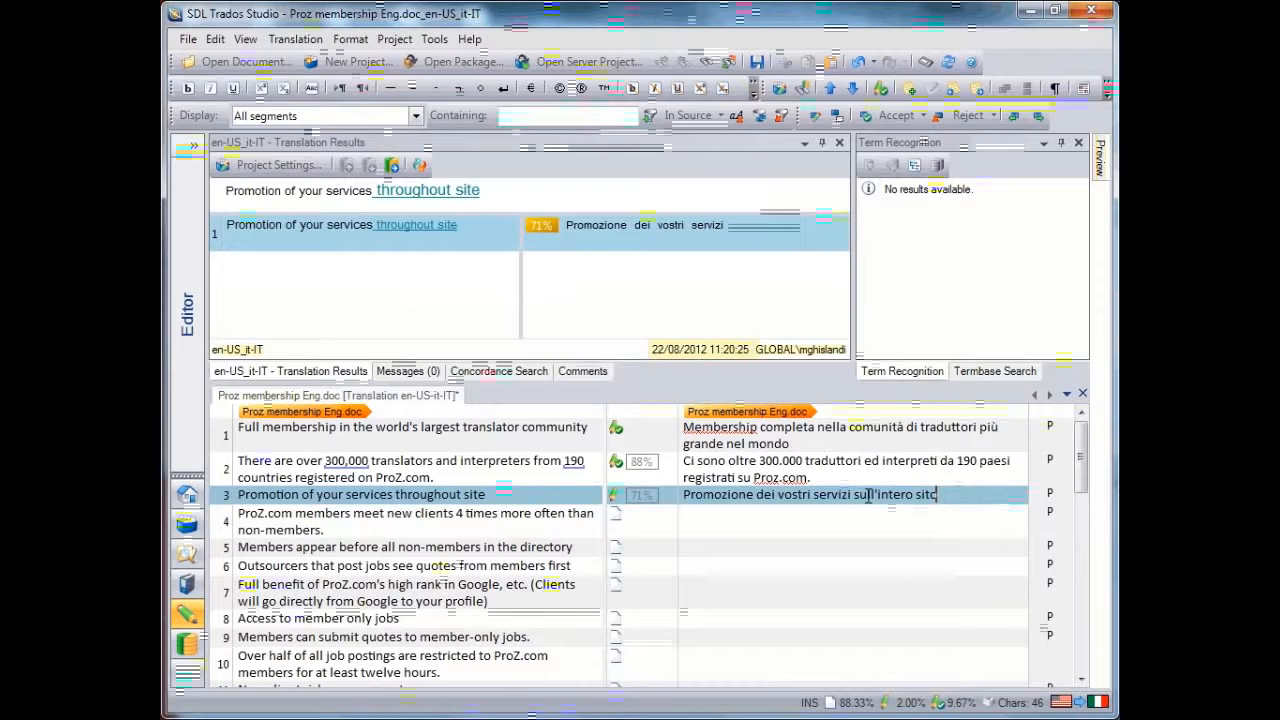
{"action": "key", "text": "ctrl+Return"}
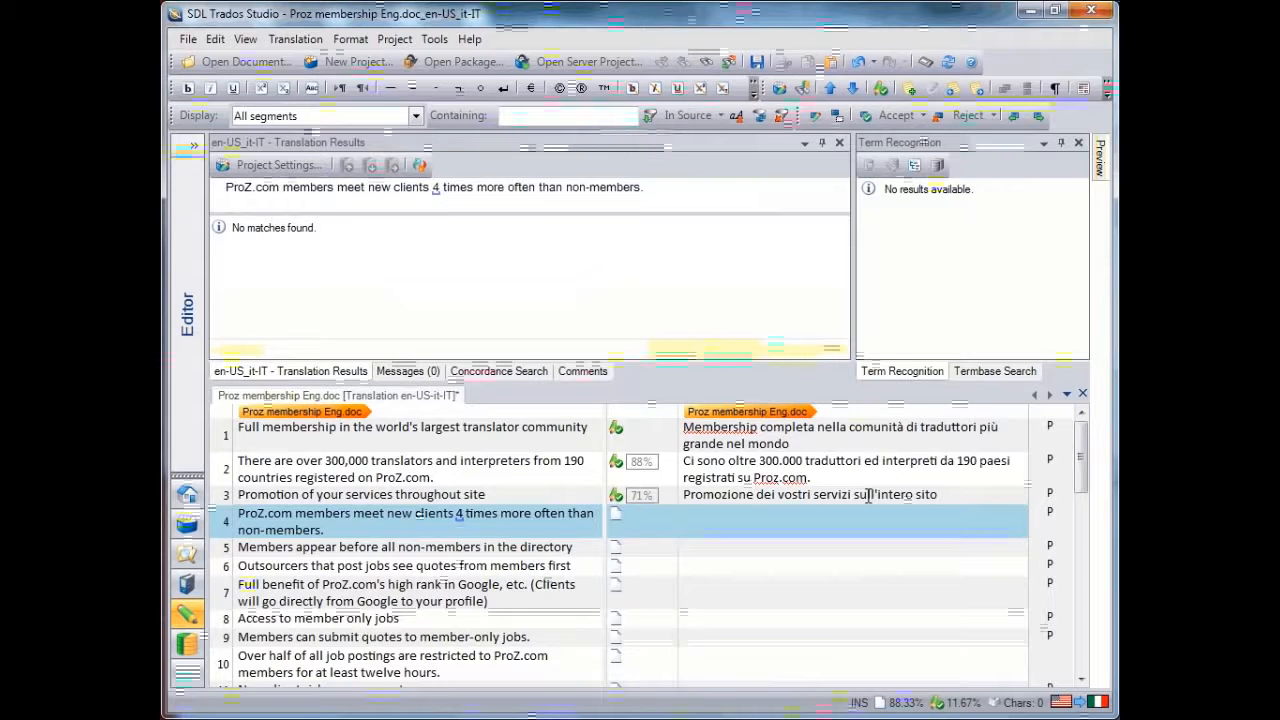
Translate the start of segment 4 as "Membri di Proz.com incontrano nuovi clienti" and insert the number 4 with QuickPlace
{"action": "type", "text": "Membri di "}
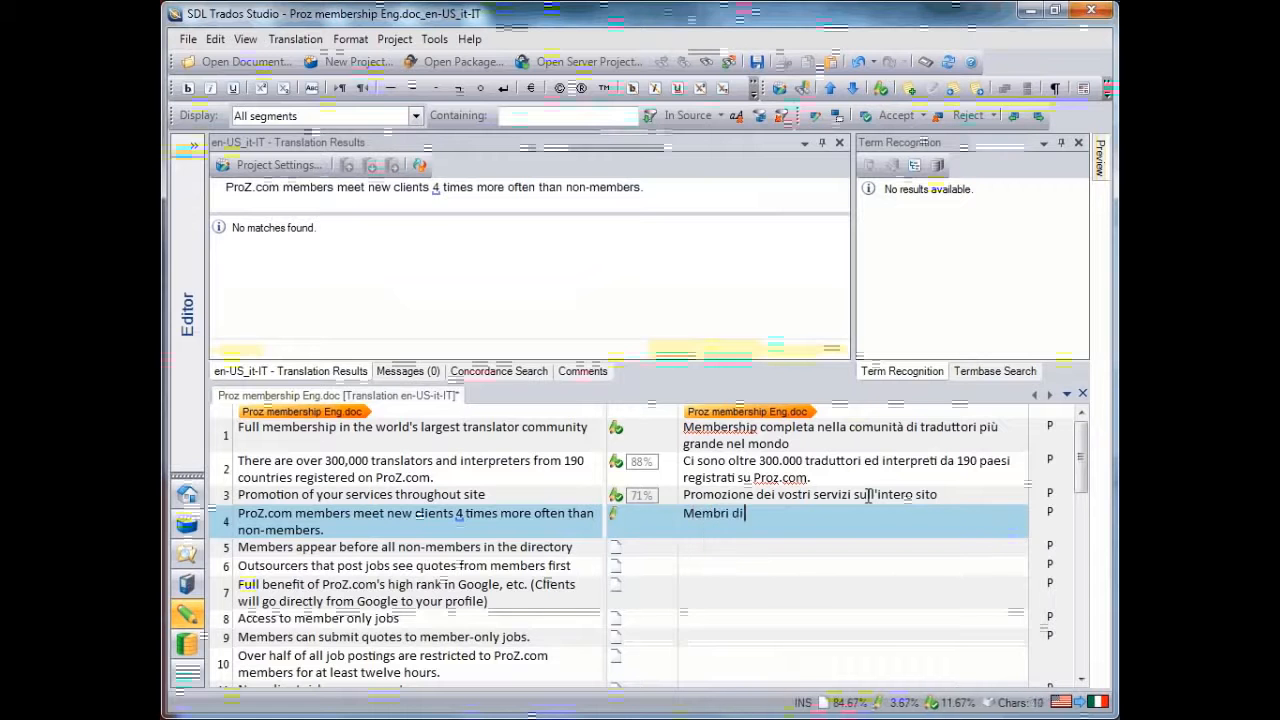
{"action": "type", "text": "Proz.c"}
{"action": "type", "text": "o"}
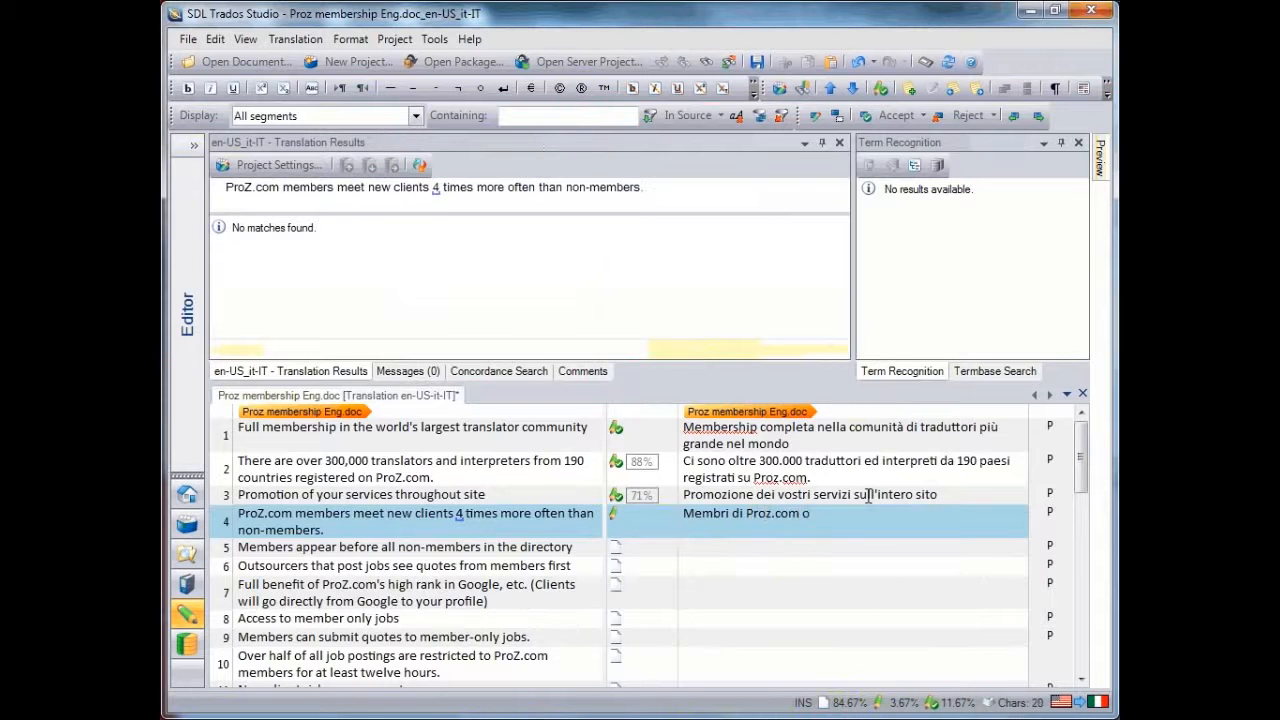
{"action": "key", "text": "BackSpace"}
{"action": "type", "text": "incontrano nuovi clienti"}
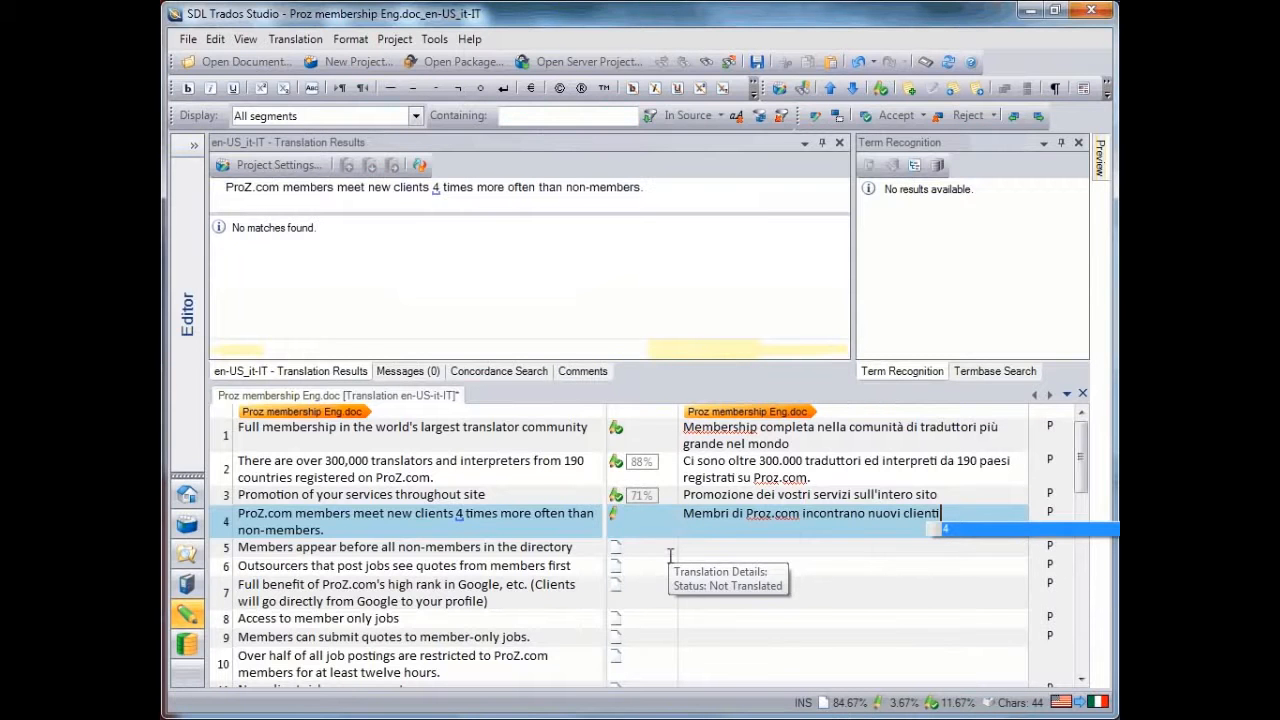
{"action": "key", "text": "ctrl+comma"}
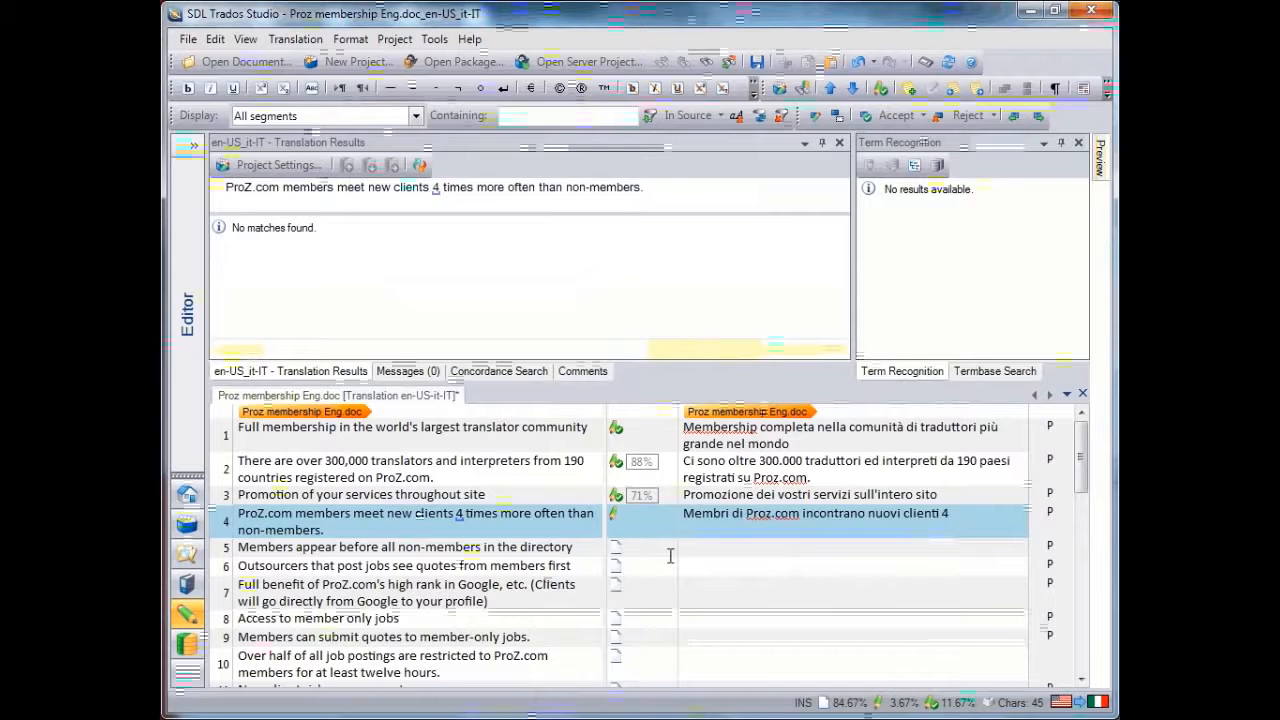
{"action": "key", "text": "ctrl+comma"}
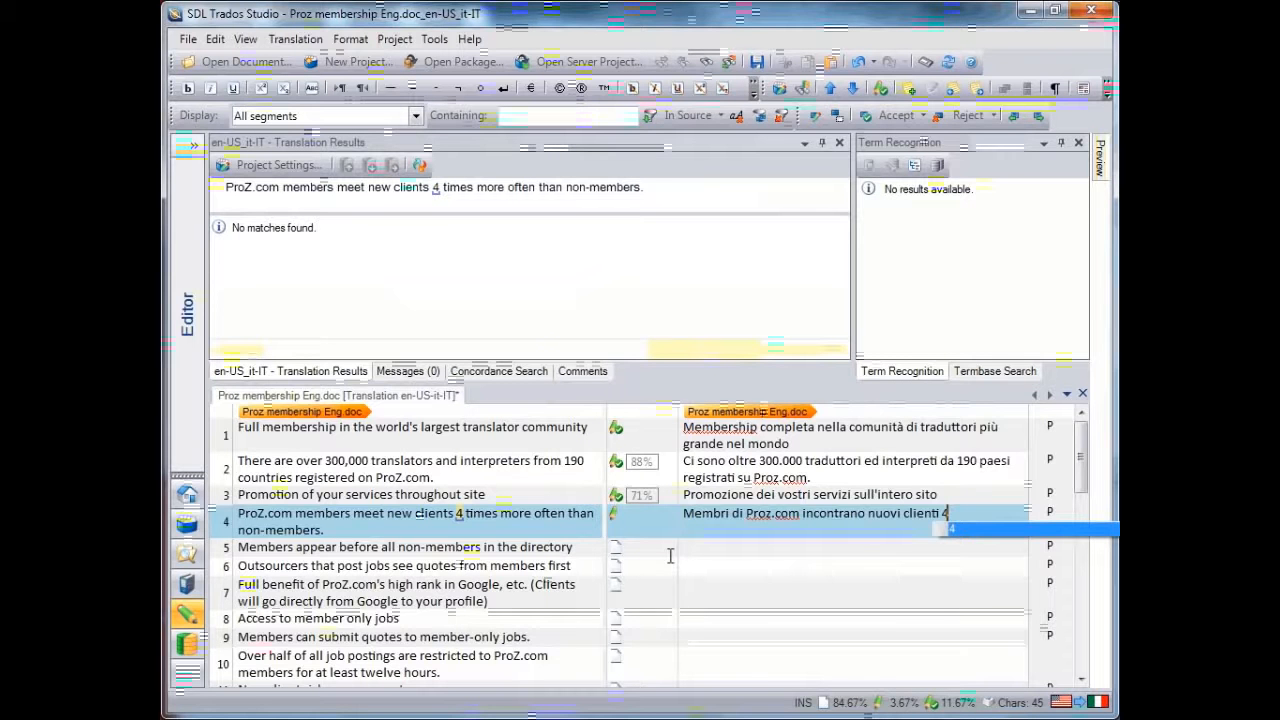
{"action": "key", "text": "Return"}
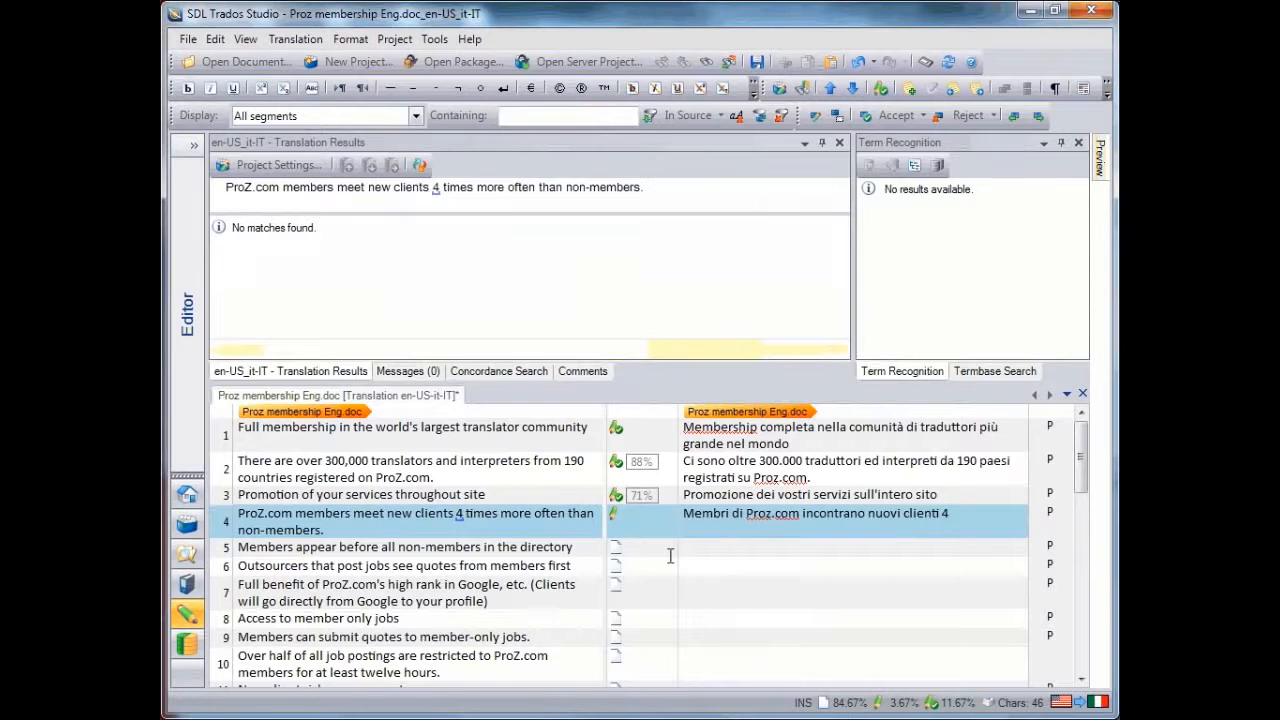
Complete the segment 4 translation with "volte piu' spesso che non membri."
{"action": "type", "text": "volte p"}
{"action": "type", "text": "iù"}
{"action": "key", "text": "BackSpace"}
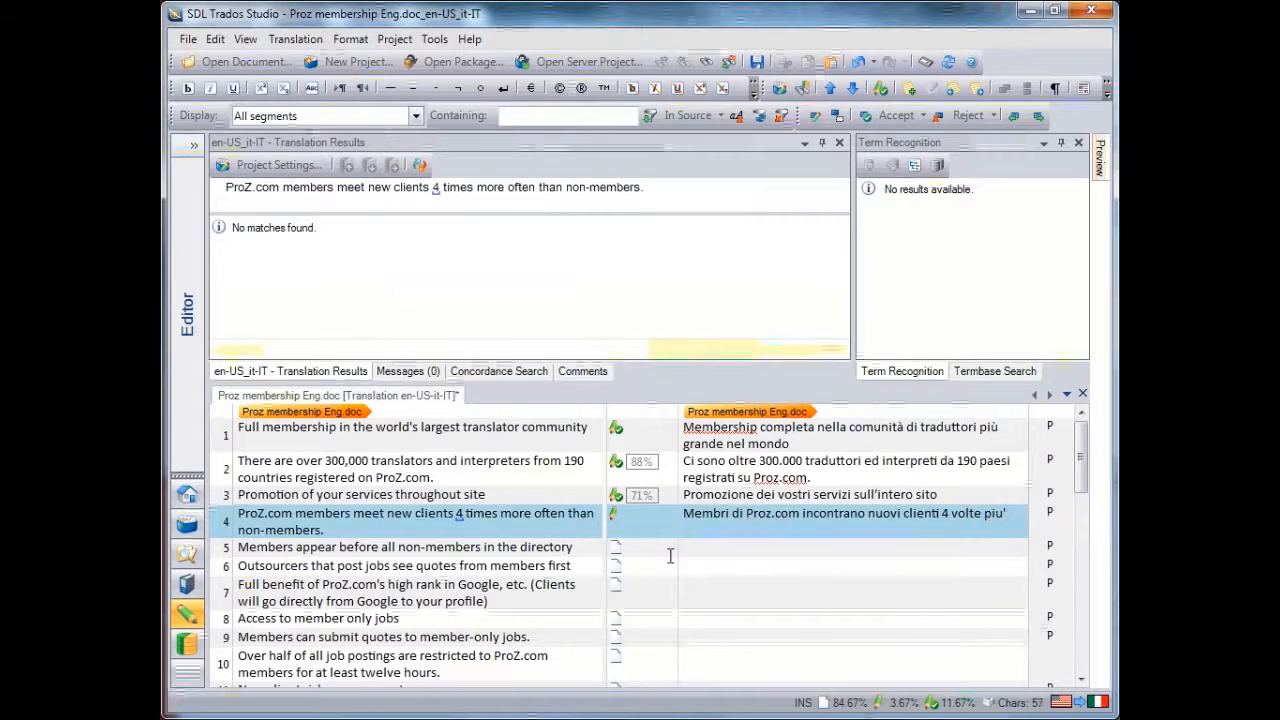
{"action": "type", "text": "u' spesso"}
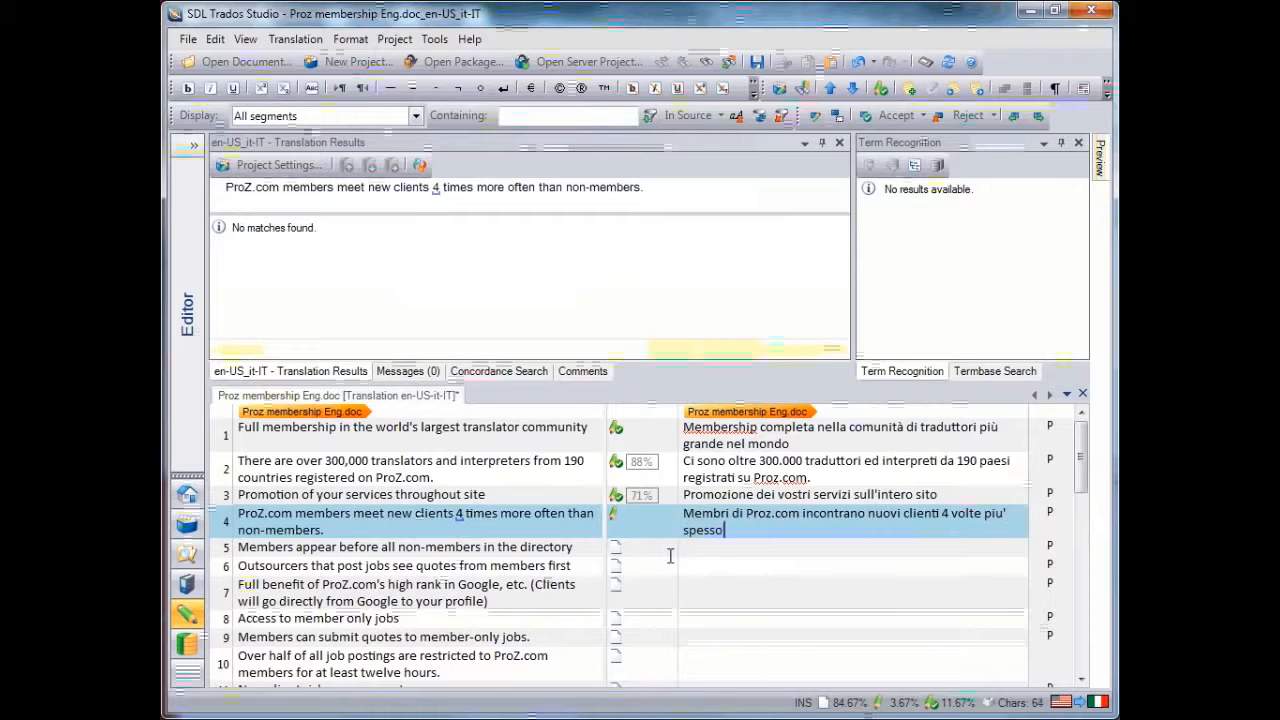
{"action": "type", "text": " che ron mem"}
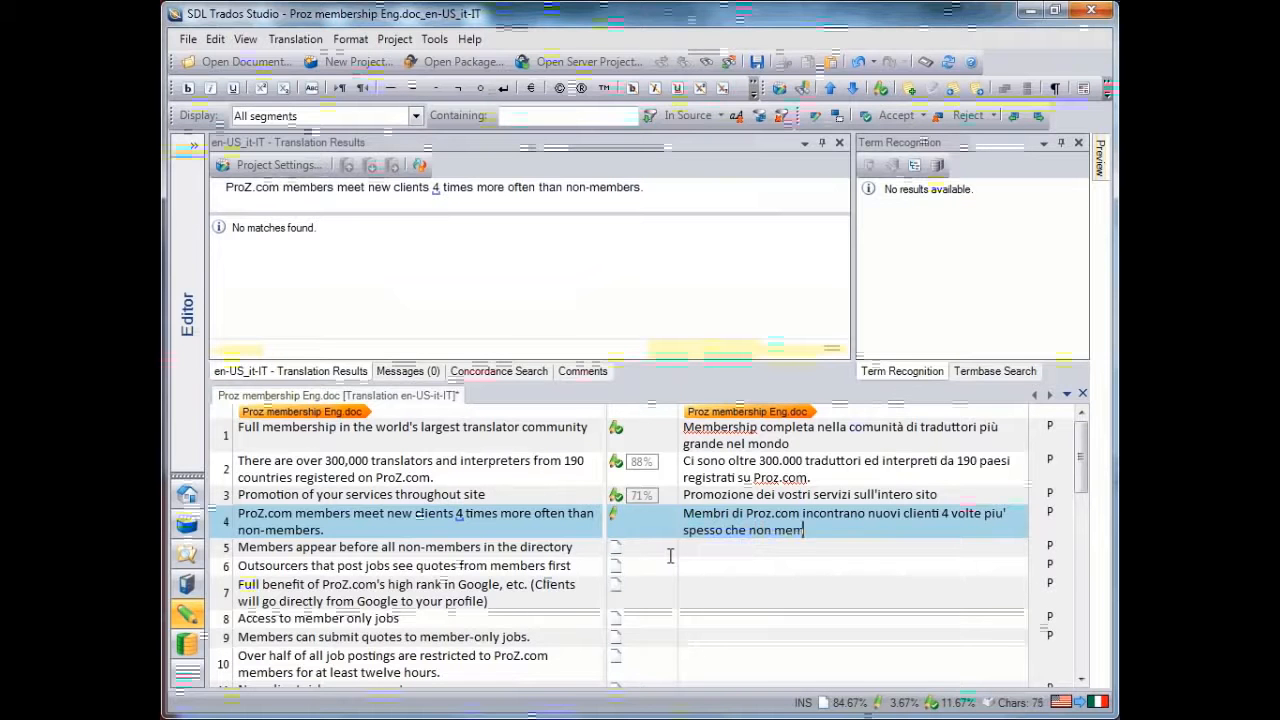
{"action": "type", "text": "bri."}
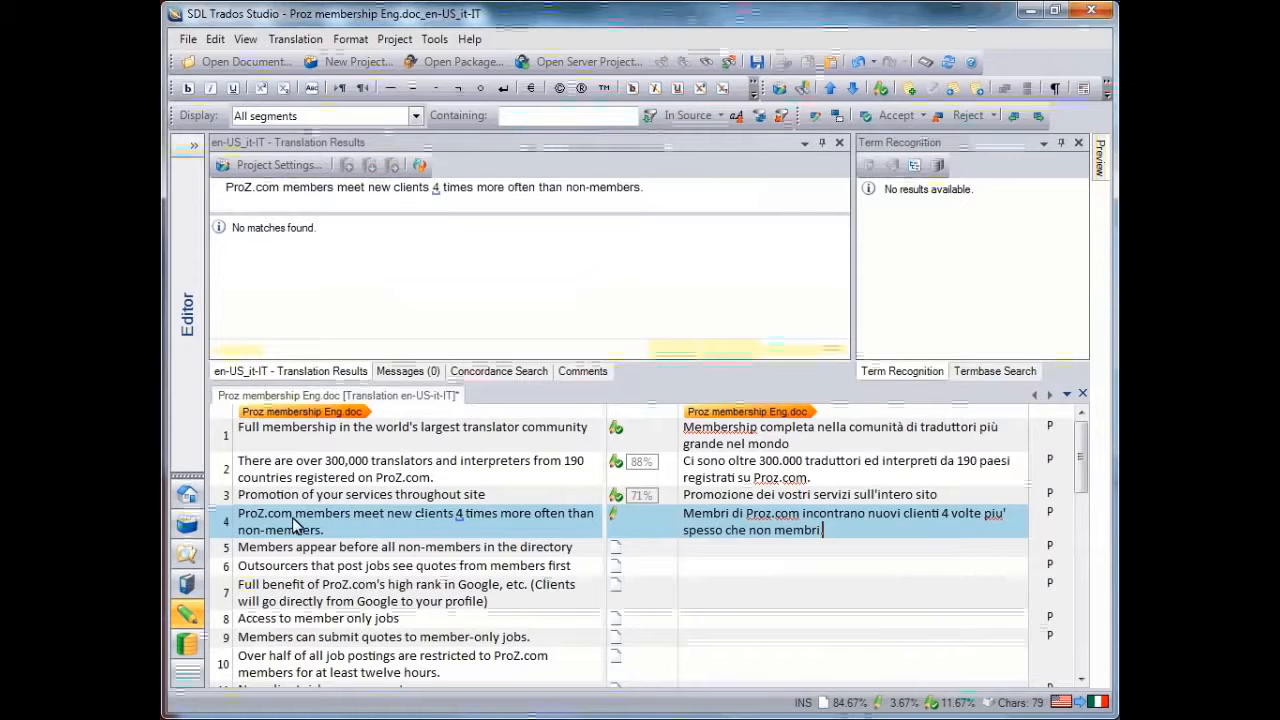
Select "ProZ.com" in the segment 4 source and add the flagged word "Proz" in its translation to the spelling dictionary
{"action": "left_click_drag", "start_coordinate": [293, 520], "coordinate": [237, 515]}
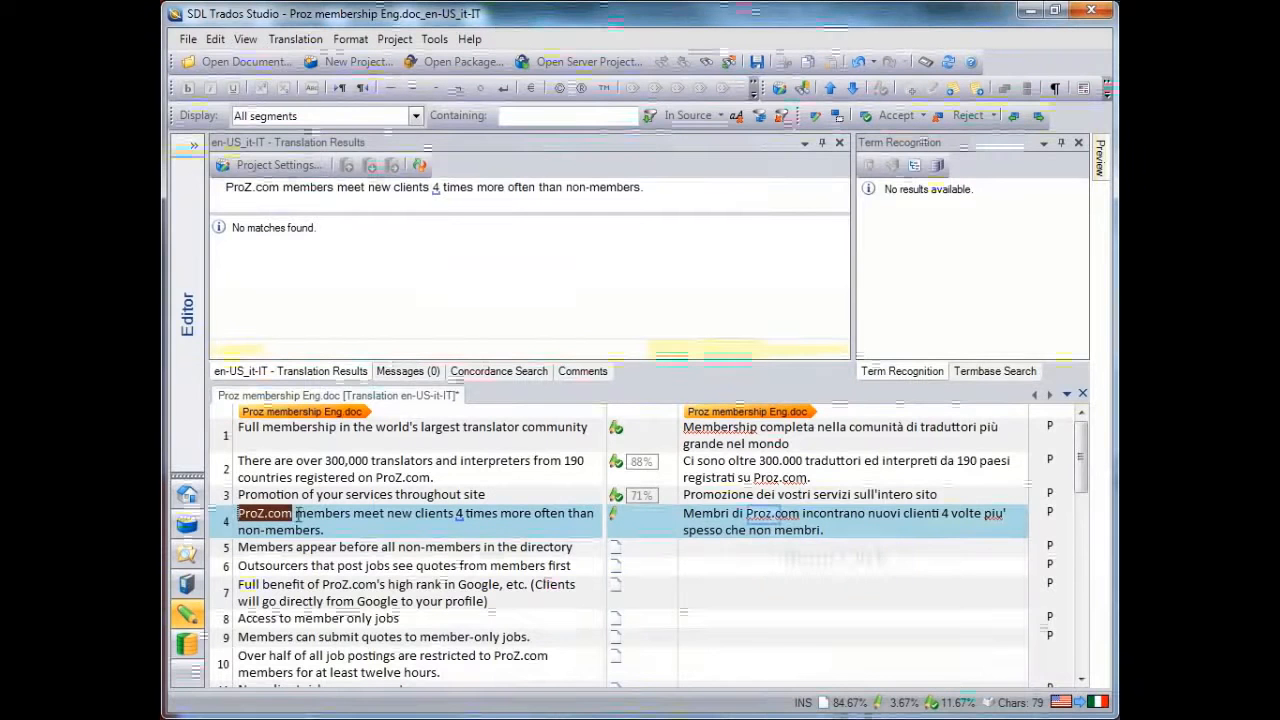
{"action": "right_click", "coordinate": [765, 517]}
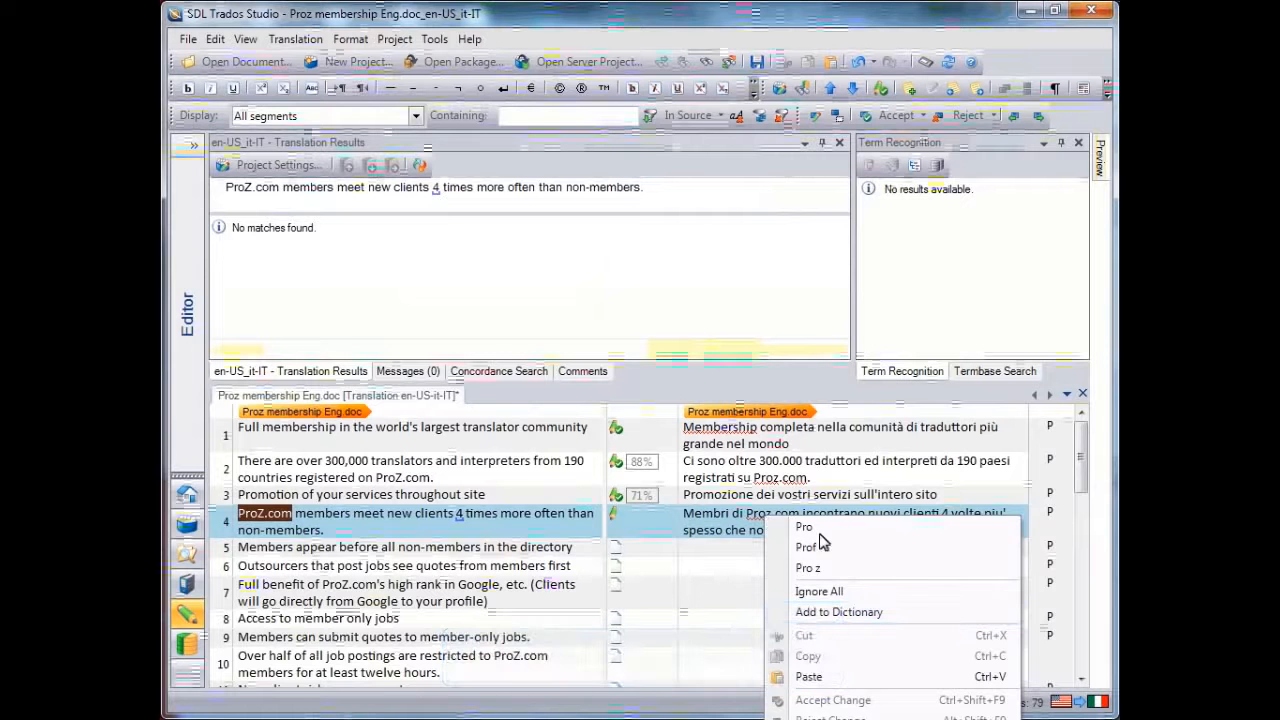
{"action": "left_click", "coordinate": [845, 613]}
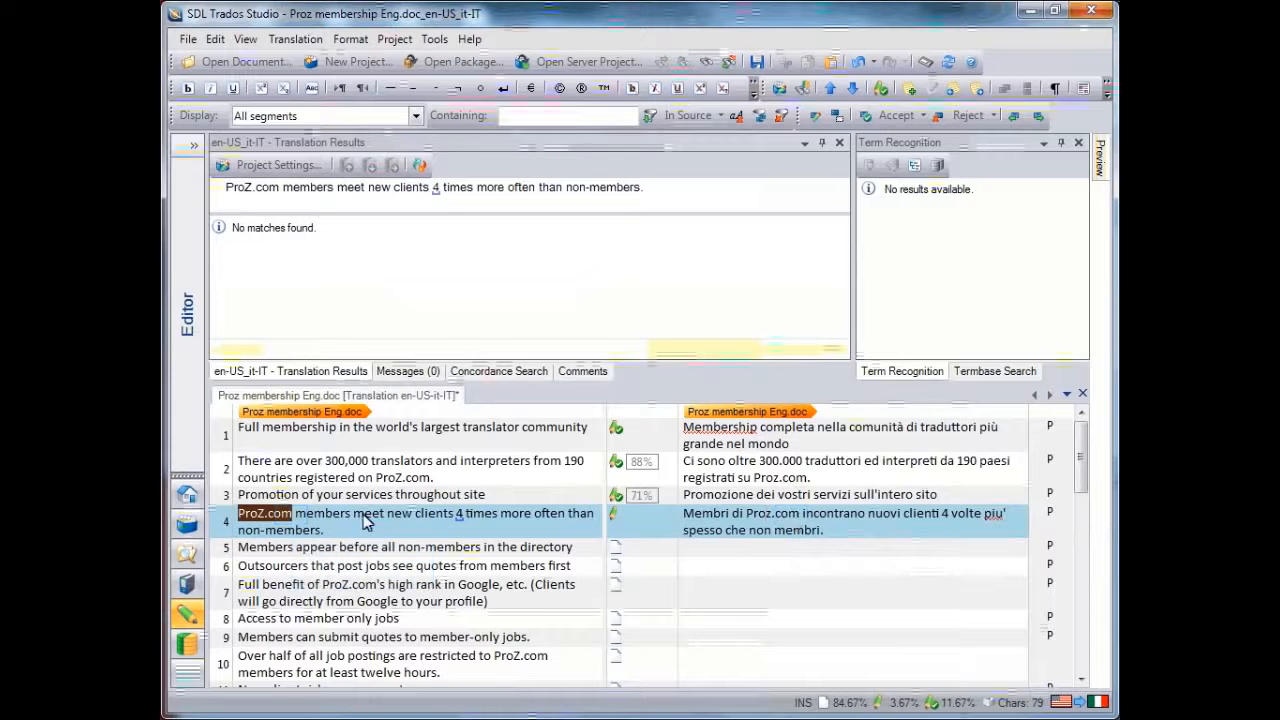
Create a termbase entry from segment 4 pairing the English "ProZ.com" with the Italian "Proz.com"
{"action": "left_click", "coordinate": [292, 519]}
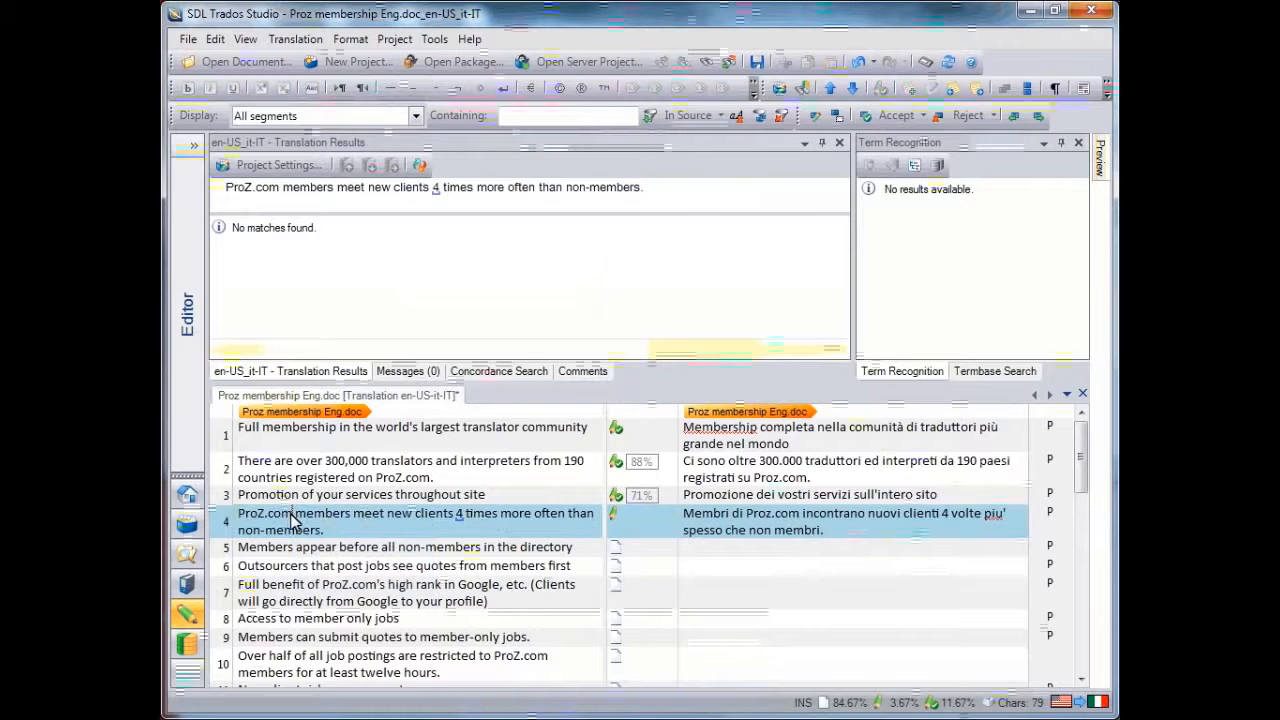
{"action": "left_click_drag", "start_coordinate": [292, 519], "coordinate": [243, 527]}
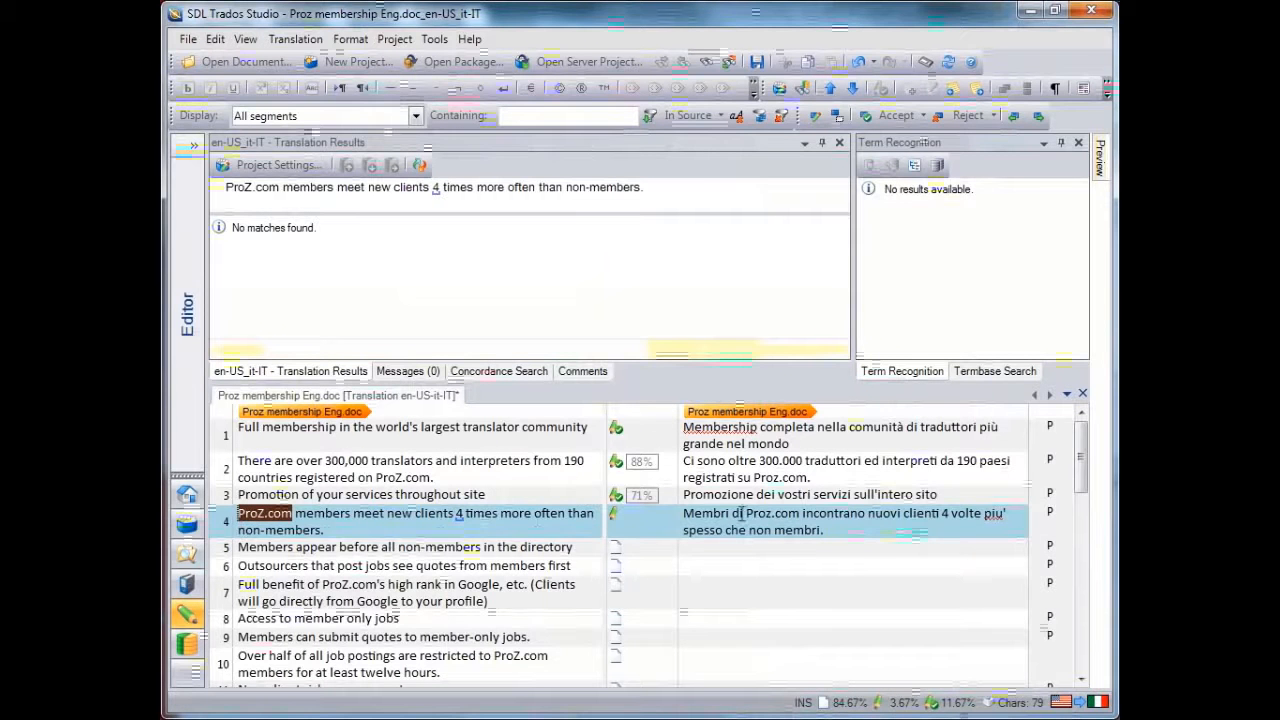
{"action": "left_click_drag", "start_coordinate": [745, 513], "coordinate": [800, 514]}
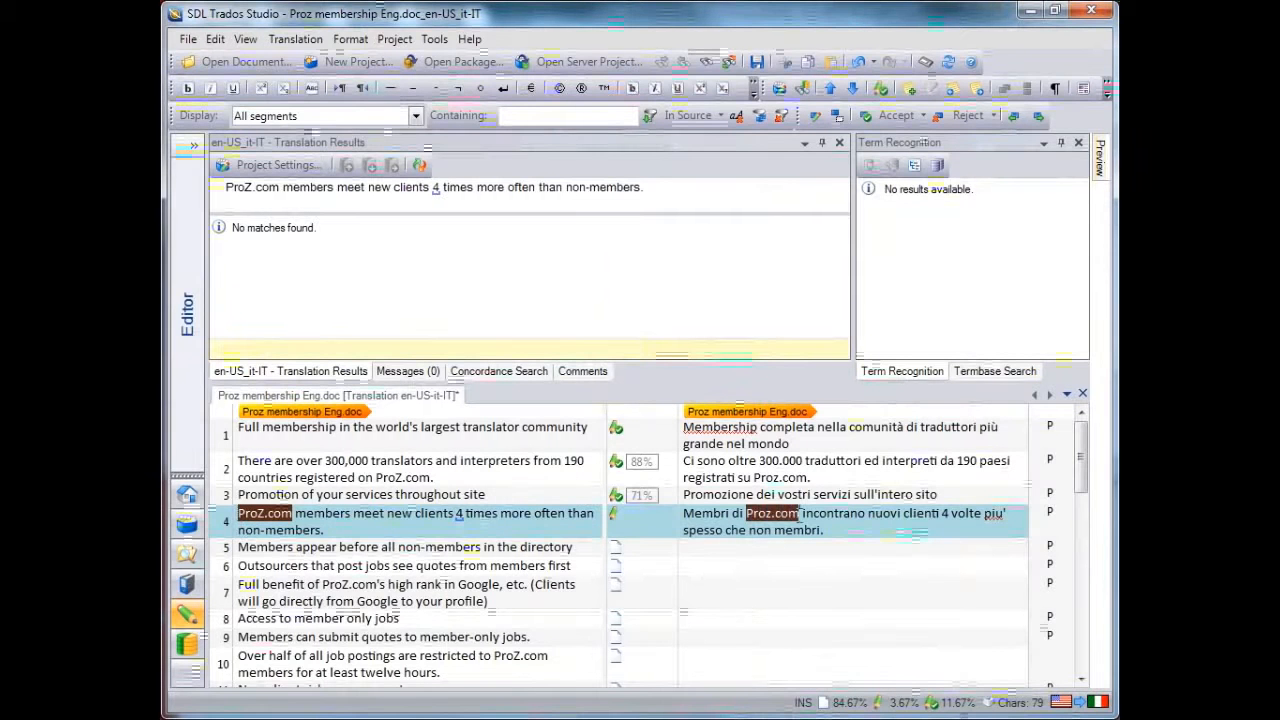
{"action": "right_click", "coordinate": [764, 518]}
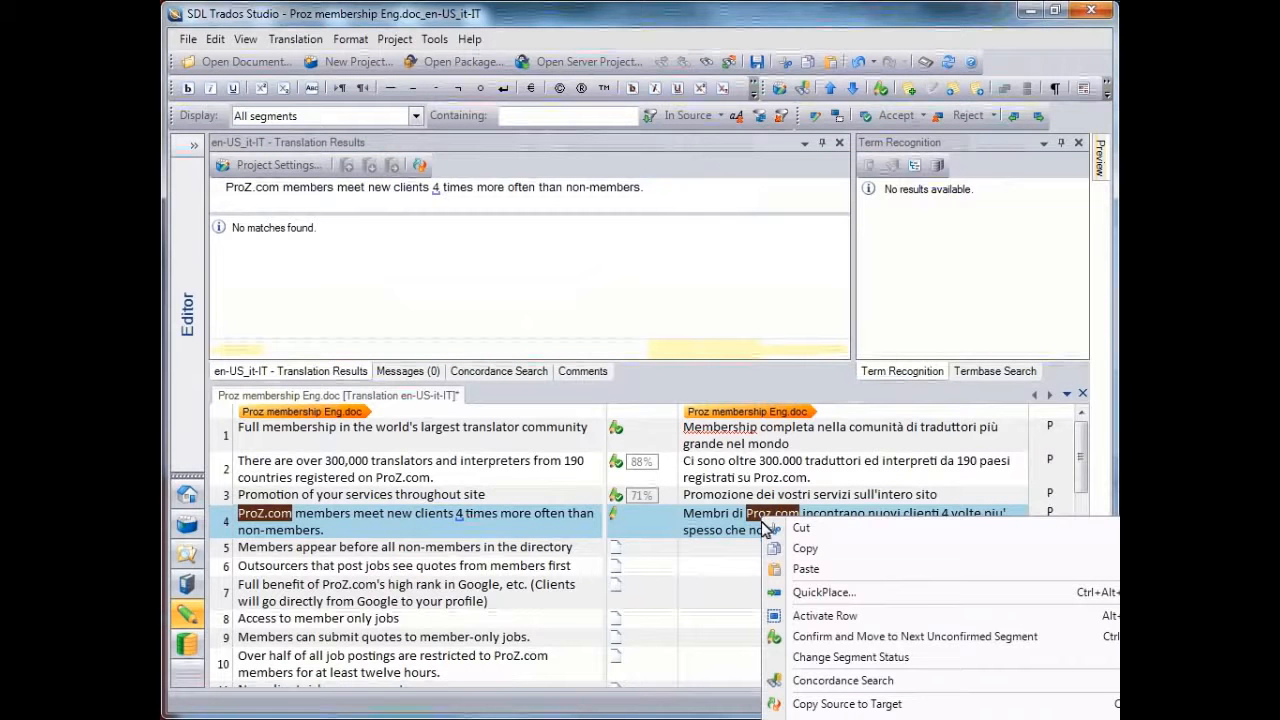
{"action": "key", "text": "ctrl+F2"}
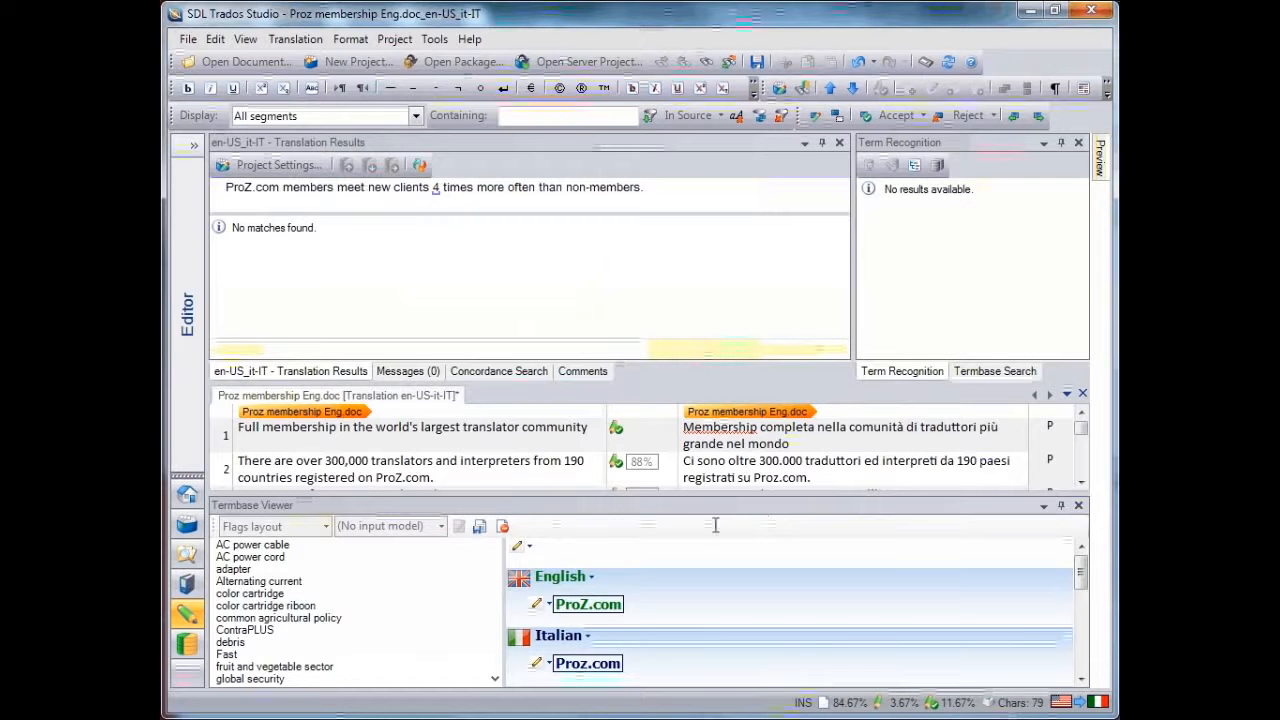
Give the Italian term "Proz.com" the Status "Approved", save the termbase entry and close the Termbase Viewer
{"action": "left_click", "coordinate": [549, 663]}
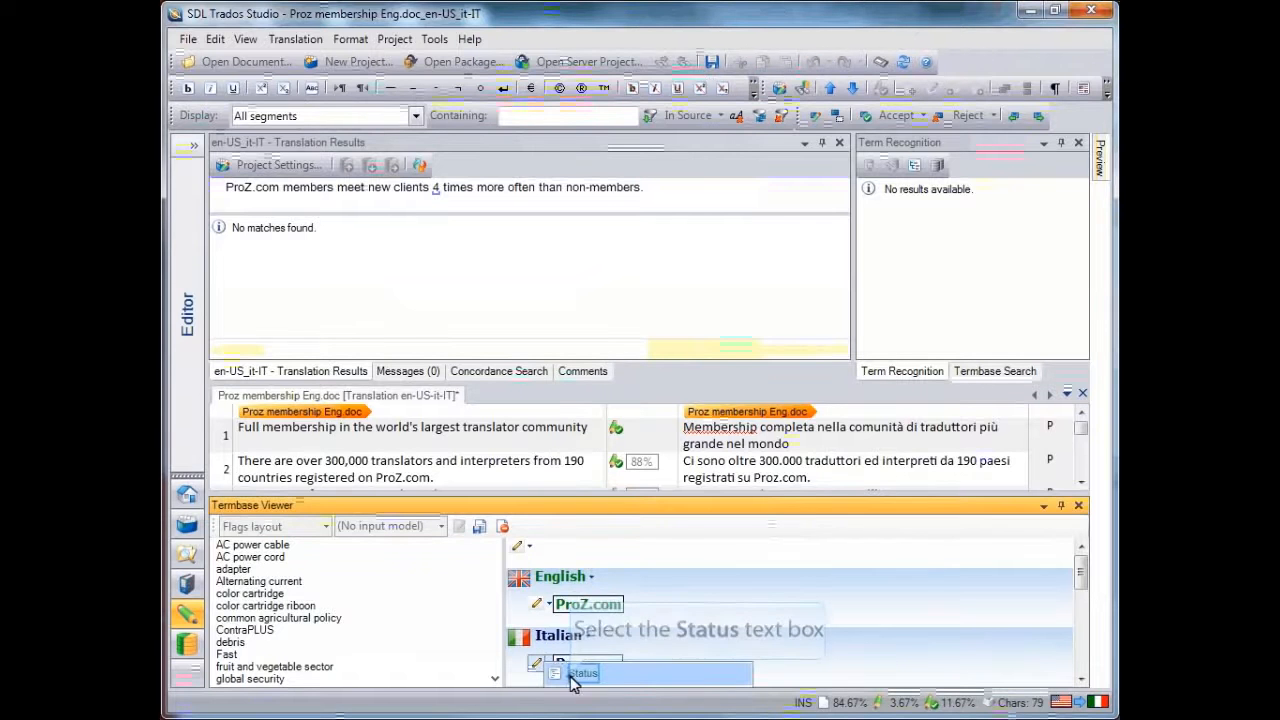
{"action": "left_click", "coordinate": [578, 673]}
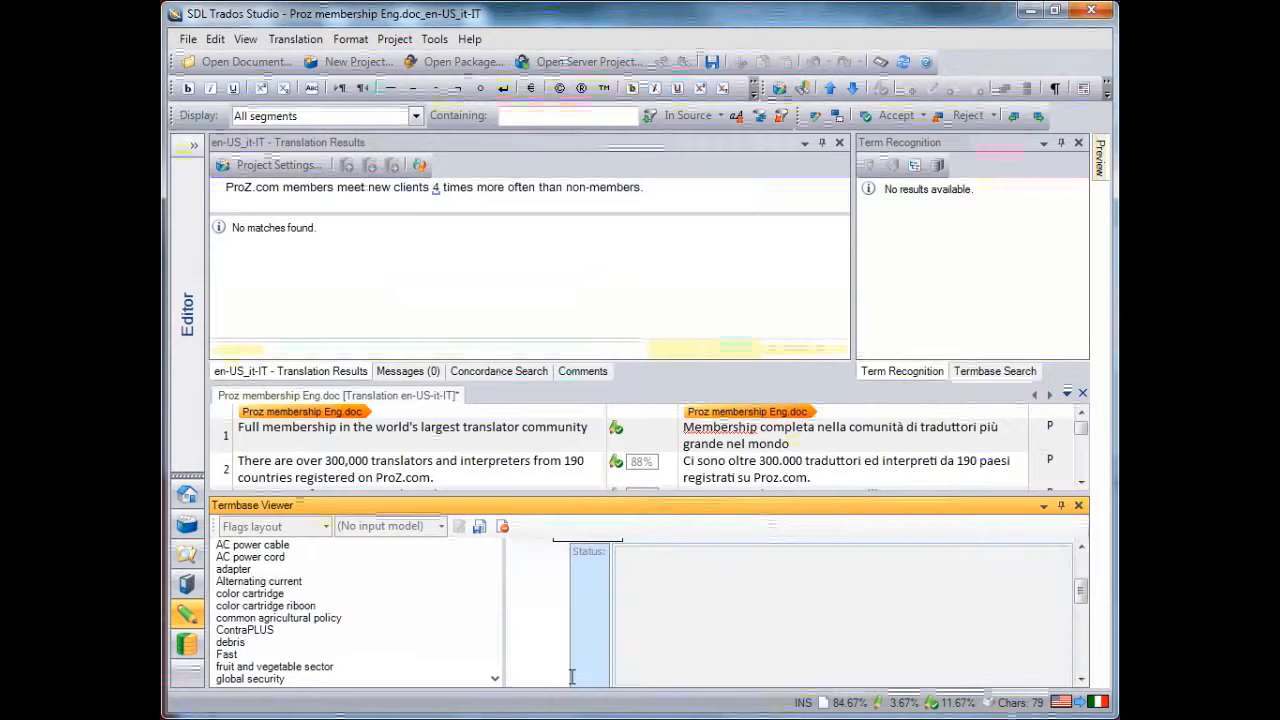
{"action": "type", "text": "Approved"}
{"action": "left_click_drag", "start_coordinate": [1082, 597], "coordinate": [1086, 568]}
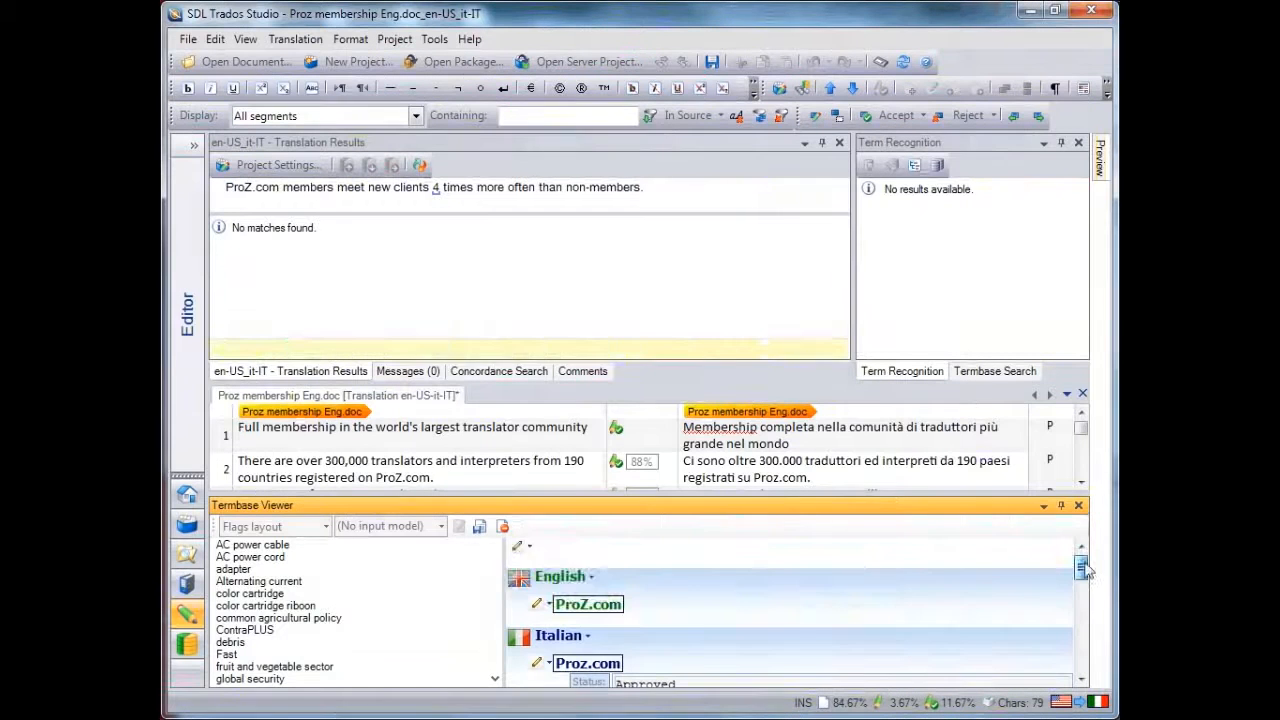
{"action": "left_click", "coordinate": [480, 528]}
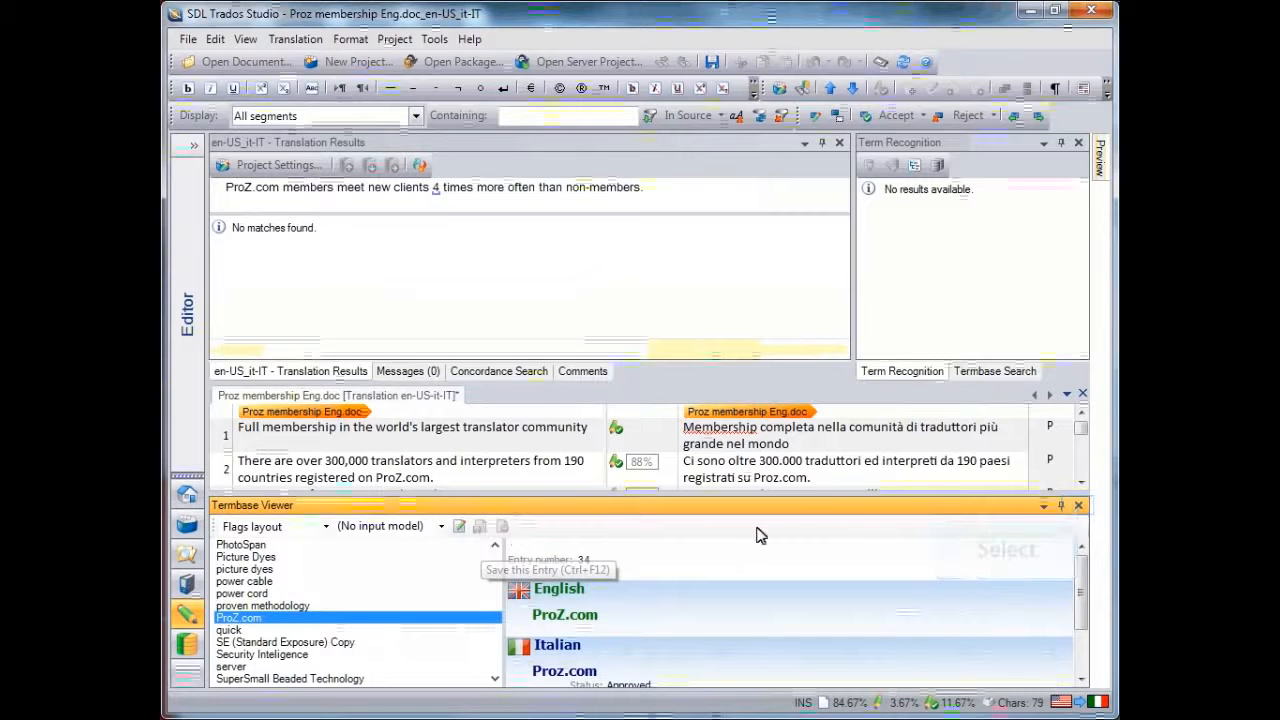
{"action": "left_click", "coordinate": [1079, 509]}
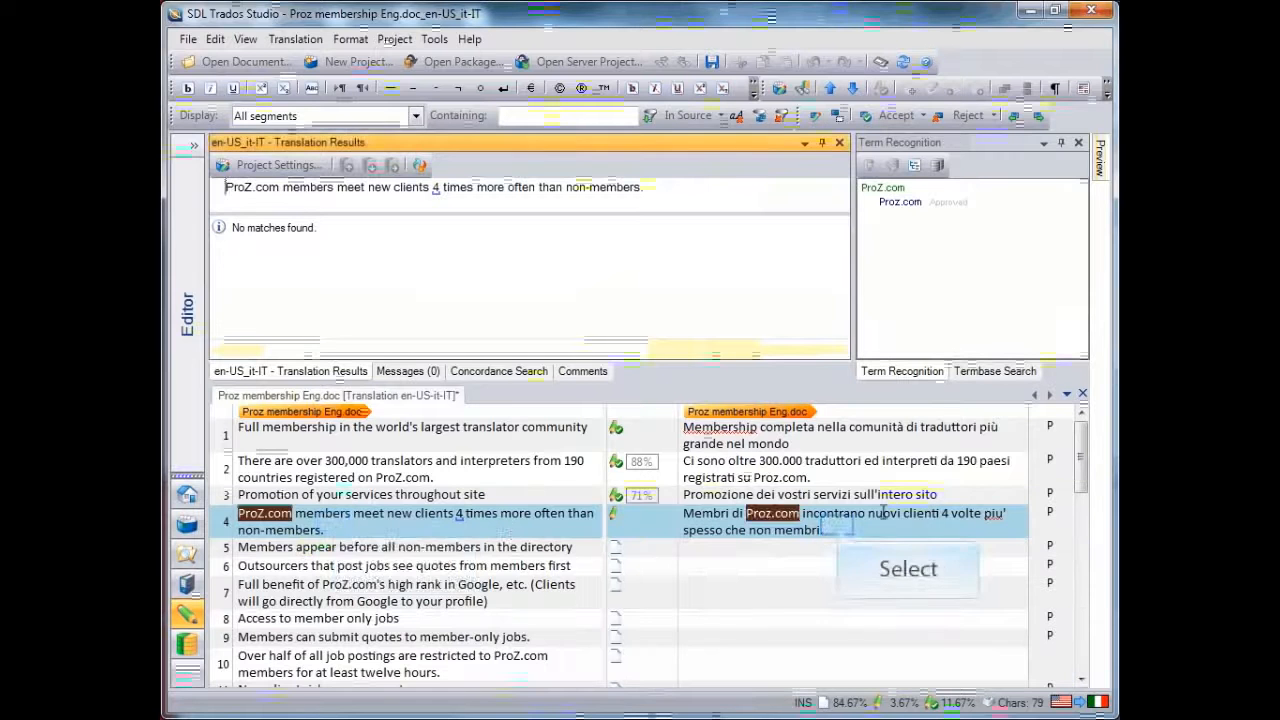
Replace the entire segment 4 translation with "Membri", completing the word through AutoSuggest
{"action": "left_click", "coordinate": [335, 521]}
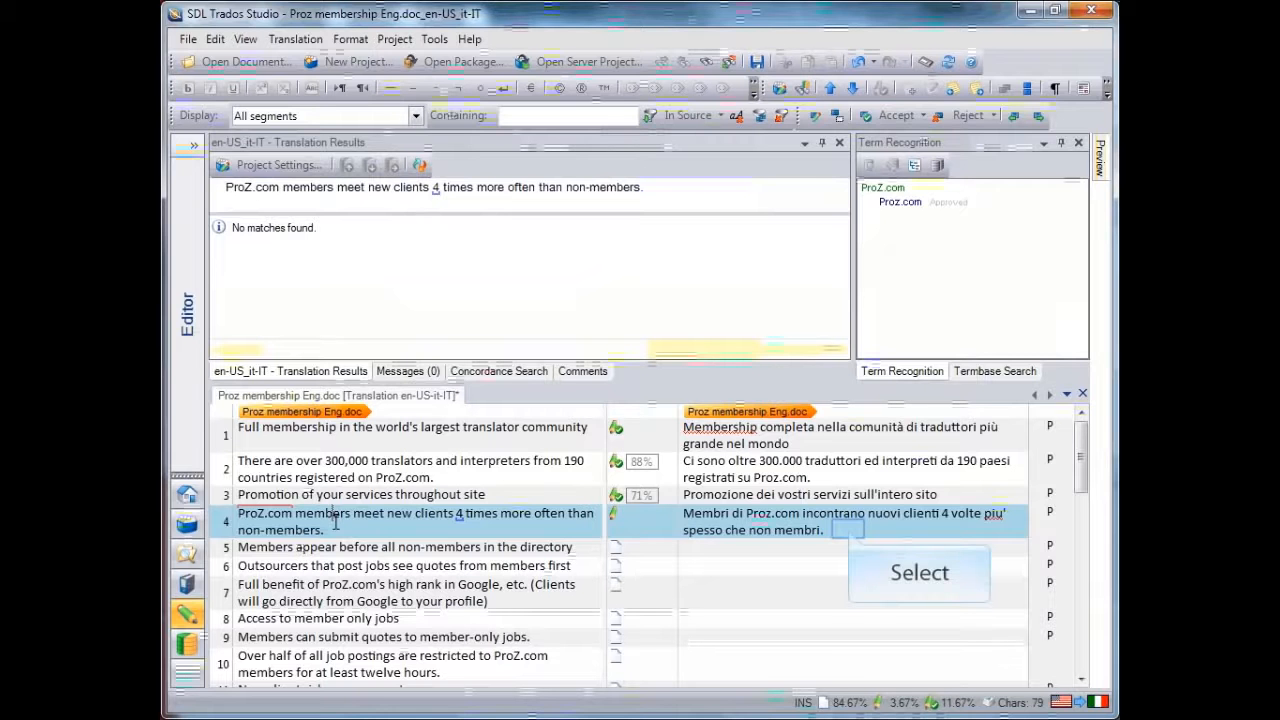
{"action": "left_click", "coordinate": [849, 530]}
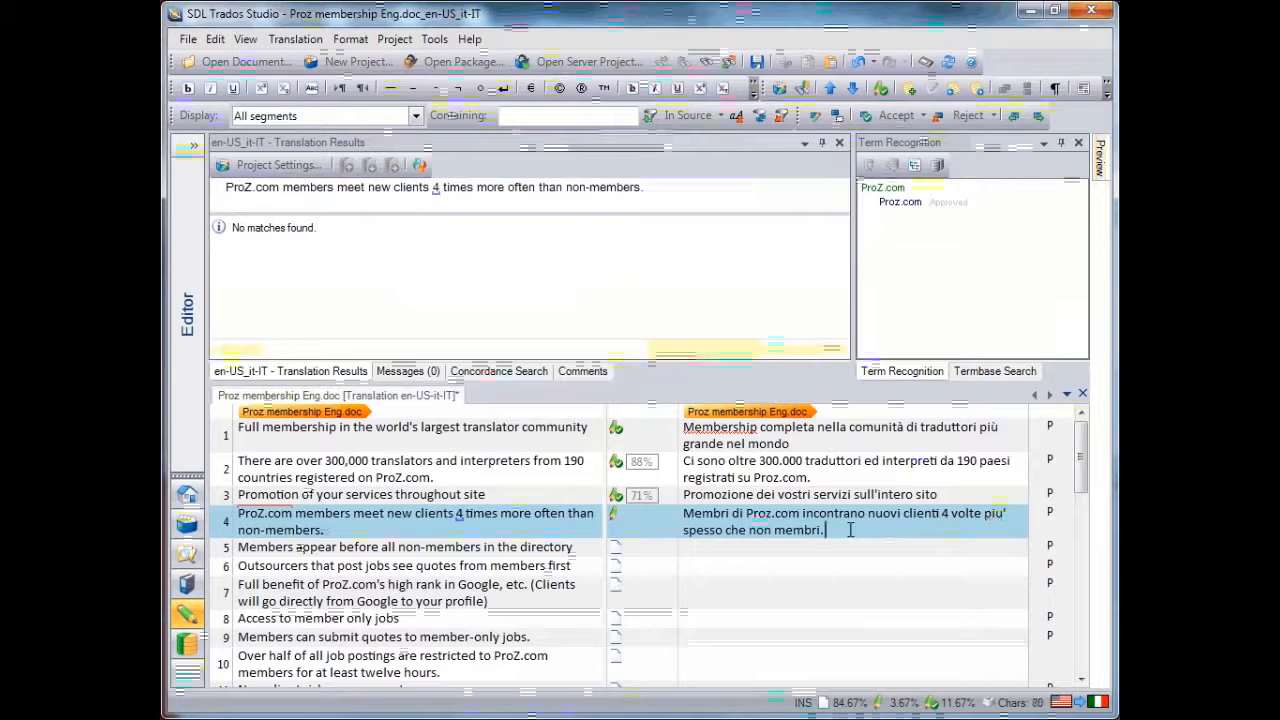
{"action": "type", "text": "F"}
{"action": "key", "text": "BackSpace"}
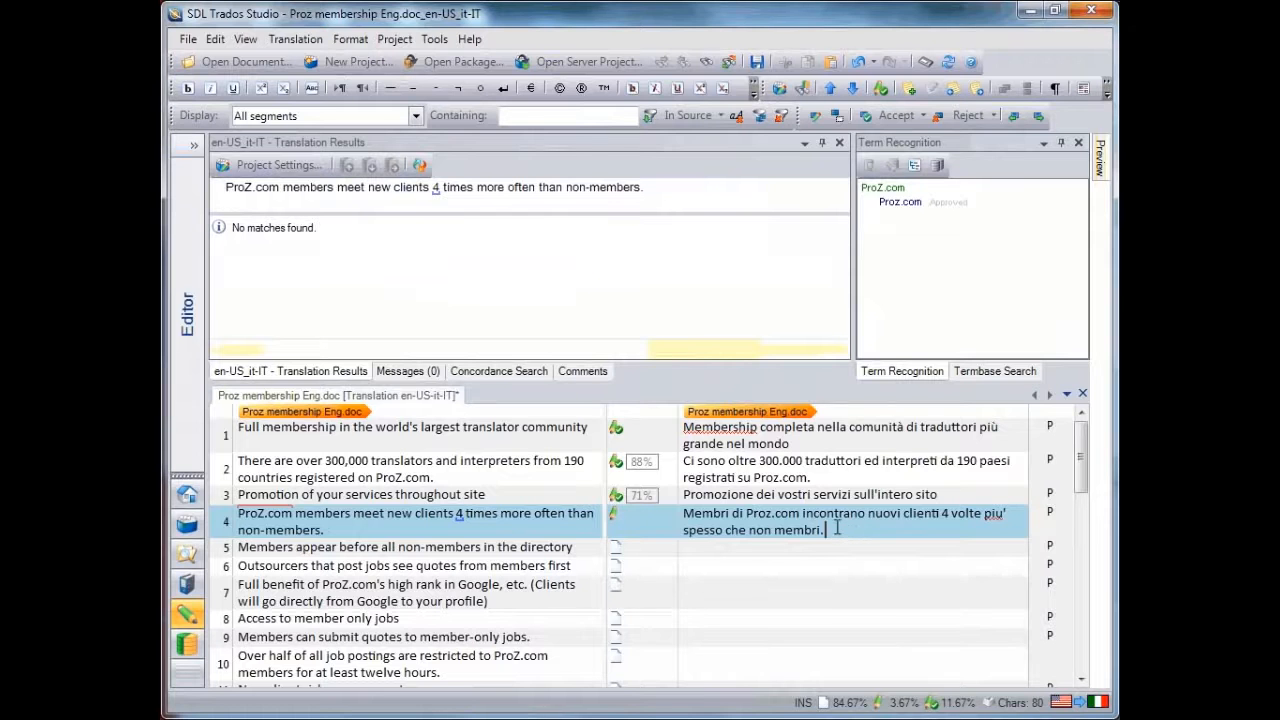
{"action": "left_click_drag", "start_coordinate": [837, 528], "coordinate": [680, 524]}
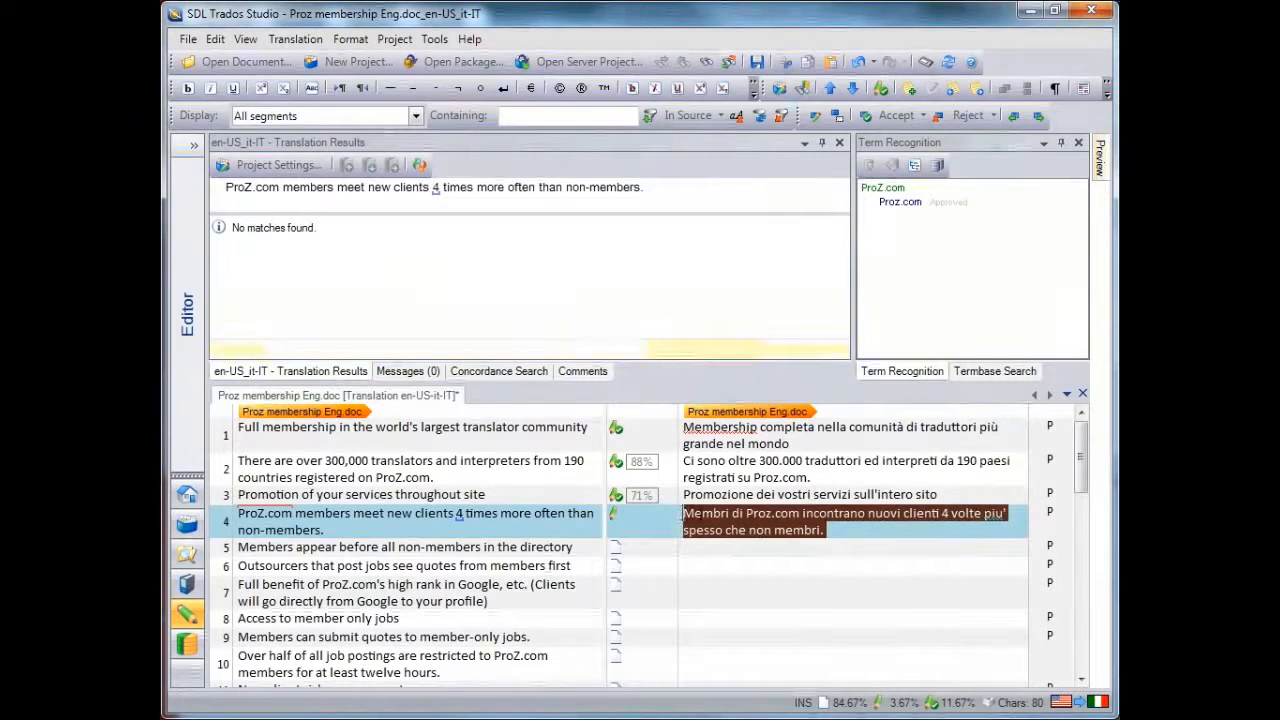
{"action": "type", "text": "Mem"}
{"action": "key", "text": "Tab"}
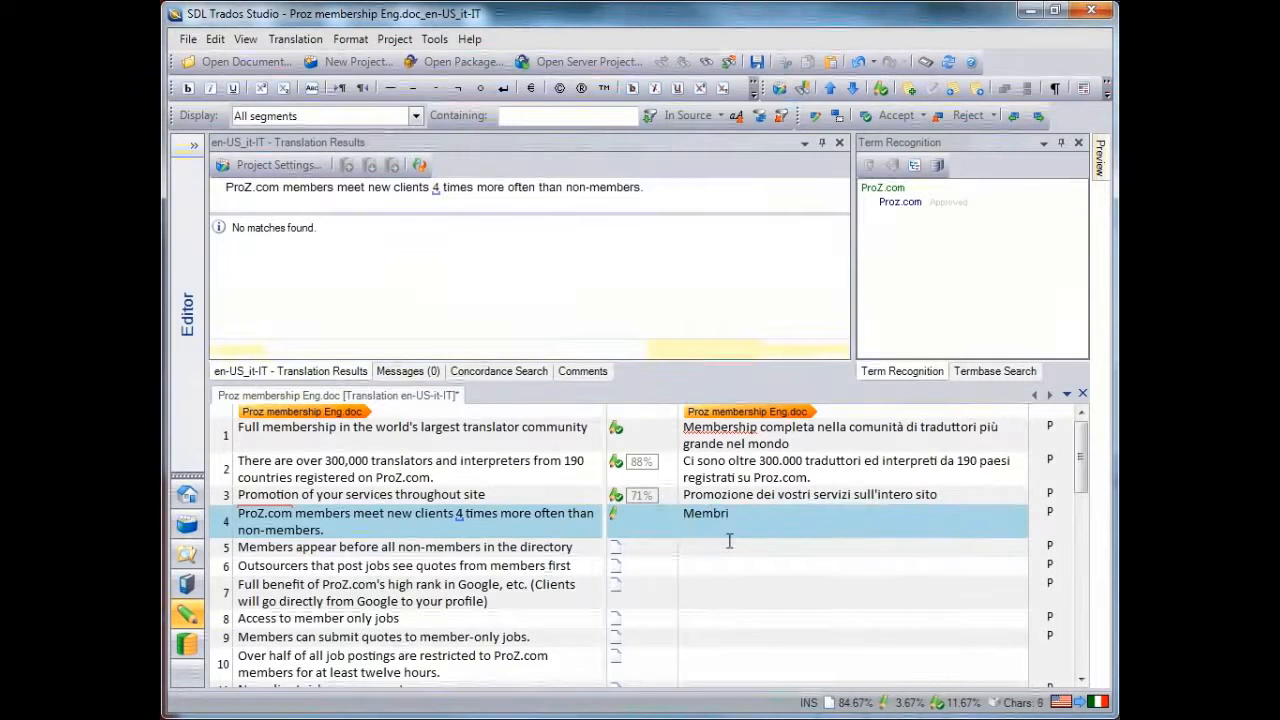
Continue segment 4 with "di Proz.com incontano", accepting the suggested termbase term "Proz.com", and confirm the segment
{"action": "type", "text": "di P"}
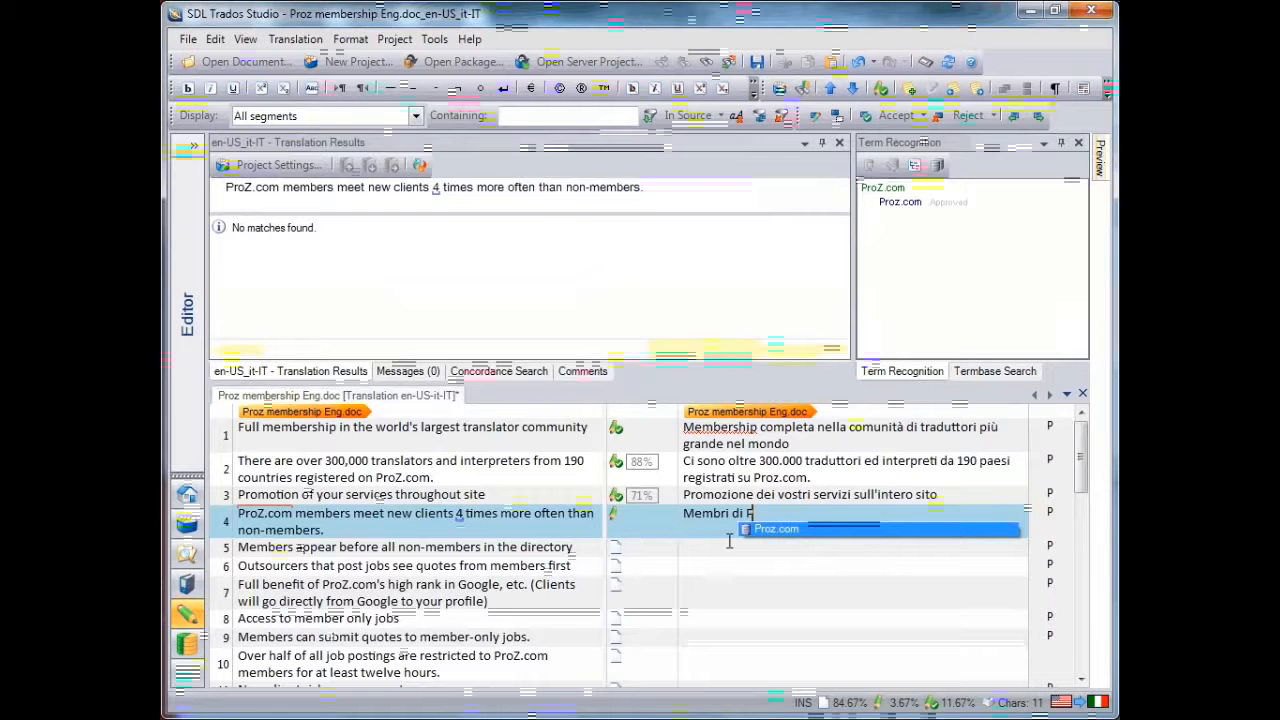
{"action": "type", "text": "roz"}
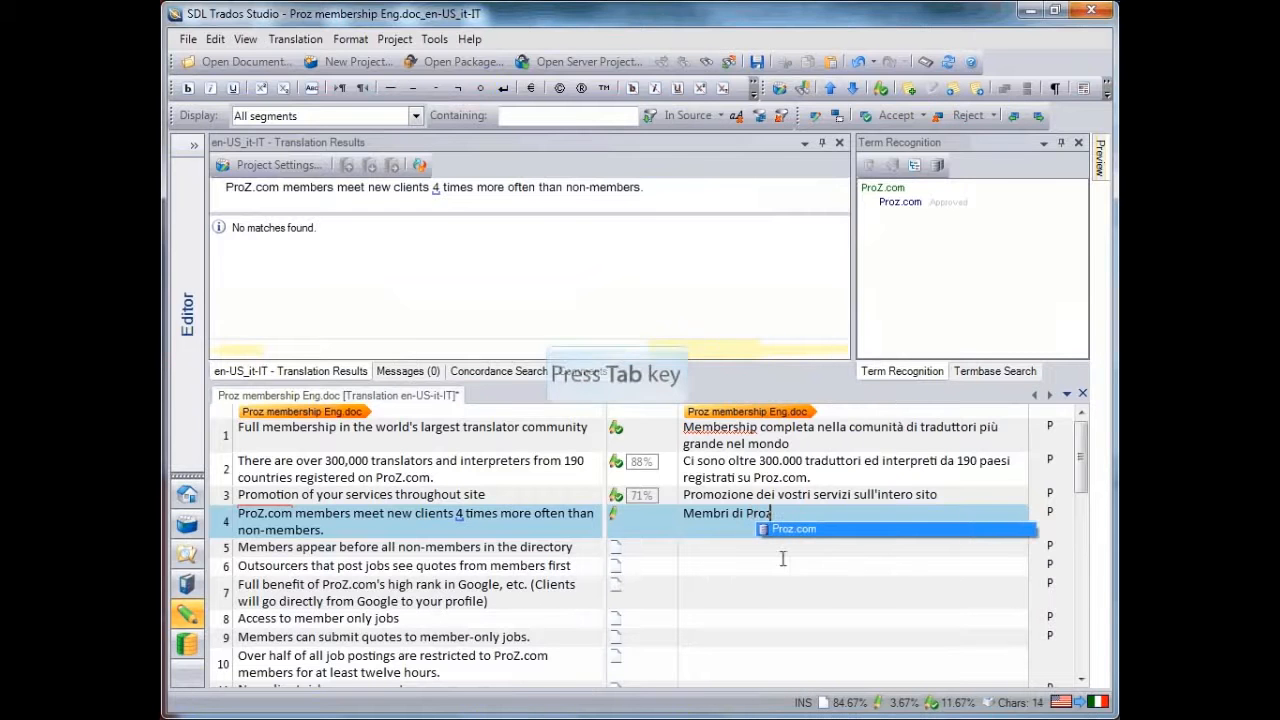
{"action": "key", "text": "Tab"}
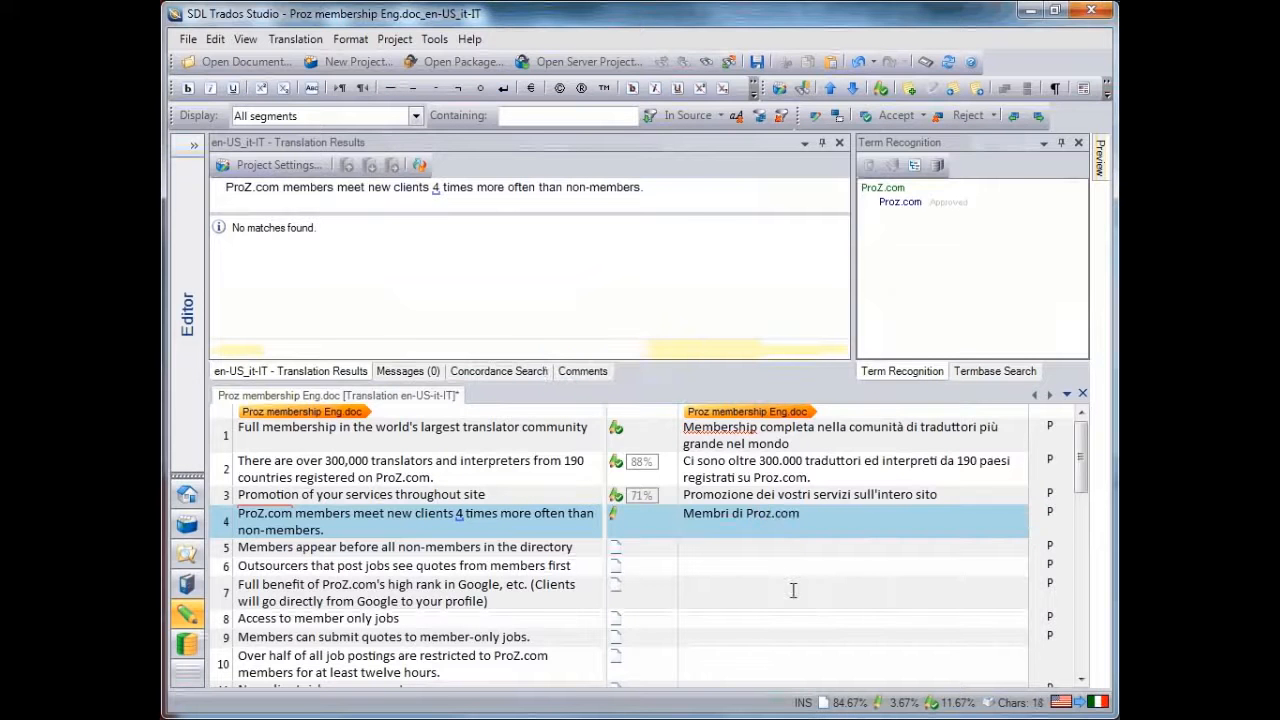
{"action": "type", "text": "incontano"}
{"action": "key", "text": "ctrl+Return"}
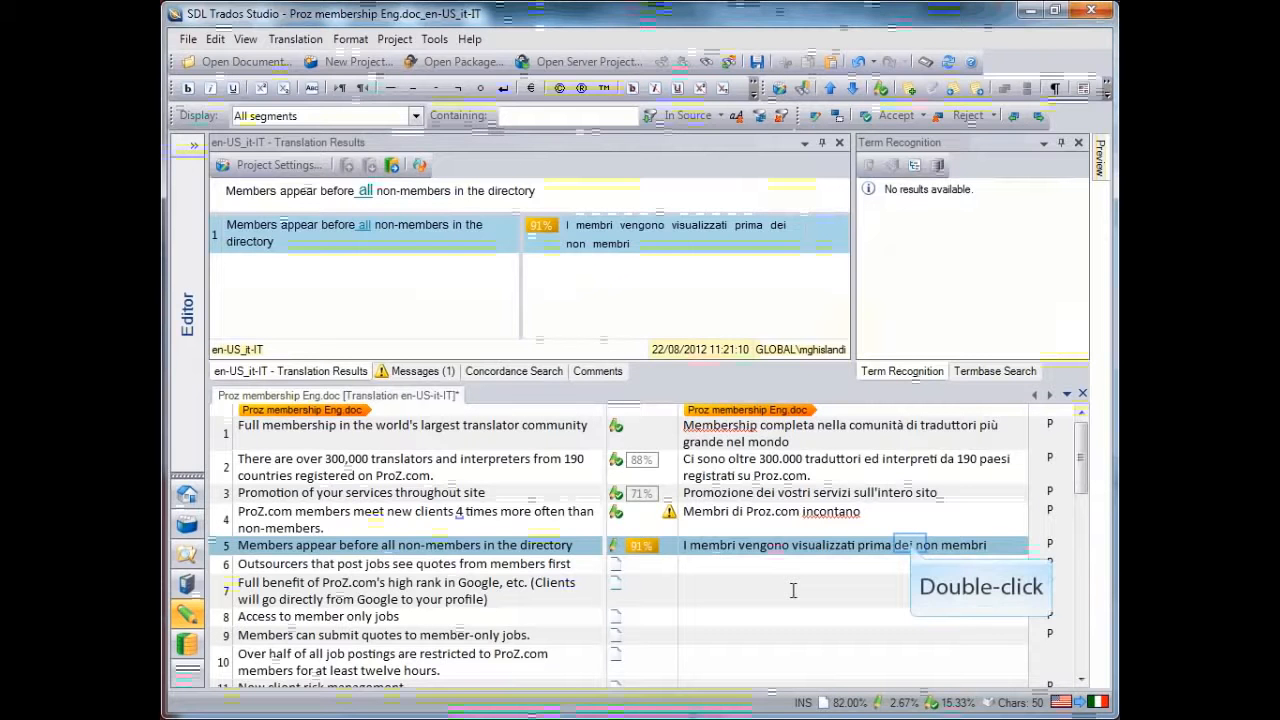
Replace "dei" with "di tutti i" in the 91% match of segment 5 and confirm the segment
{"action": "double_click", "coordinate": [905, 545]}
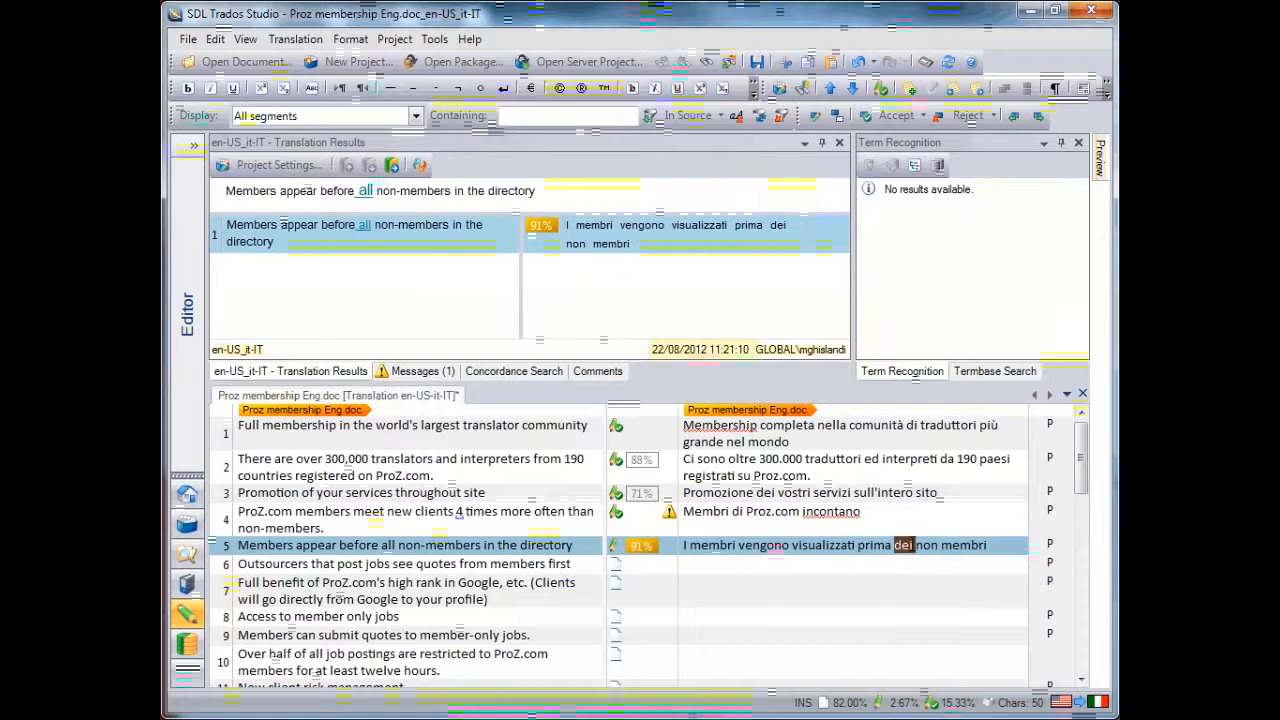
{"action": "type", "text": "di tutti i"}
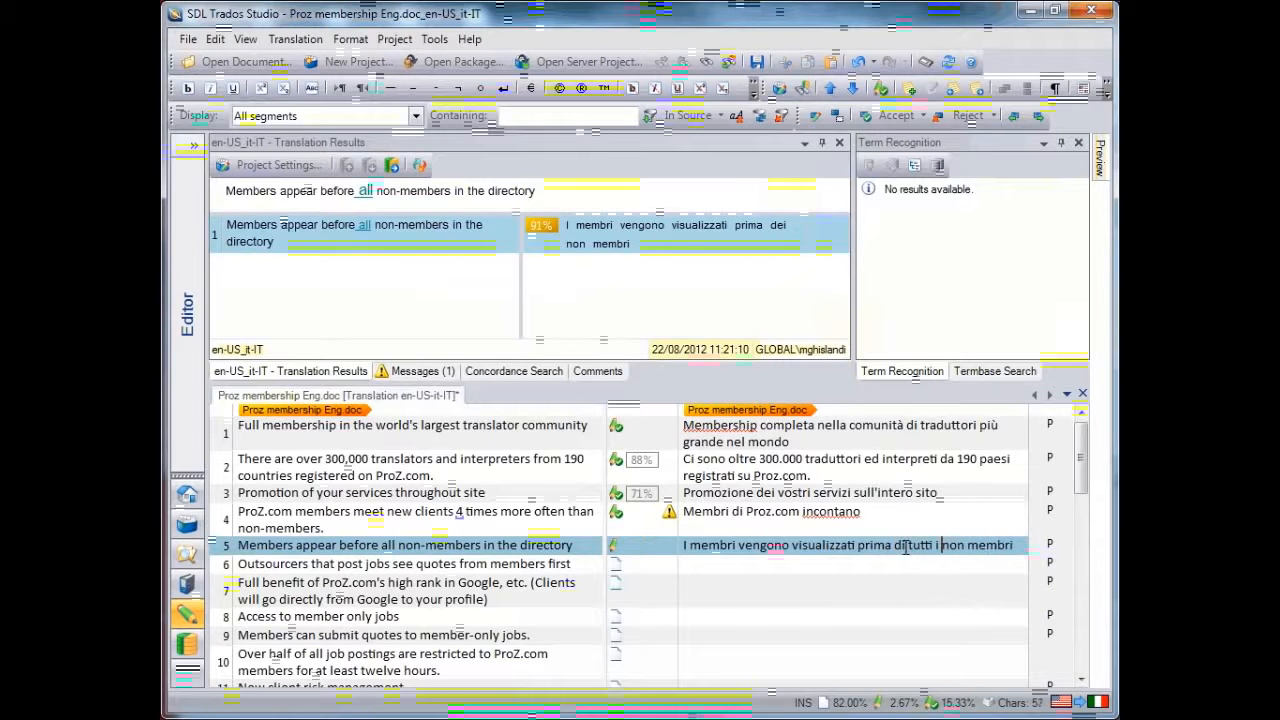
{"action": "key", "text": "ctrl+Return"}
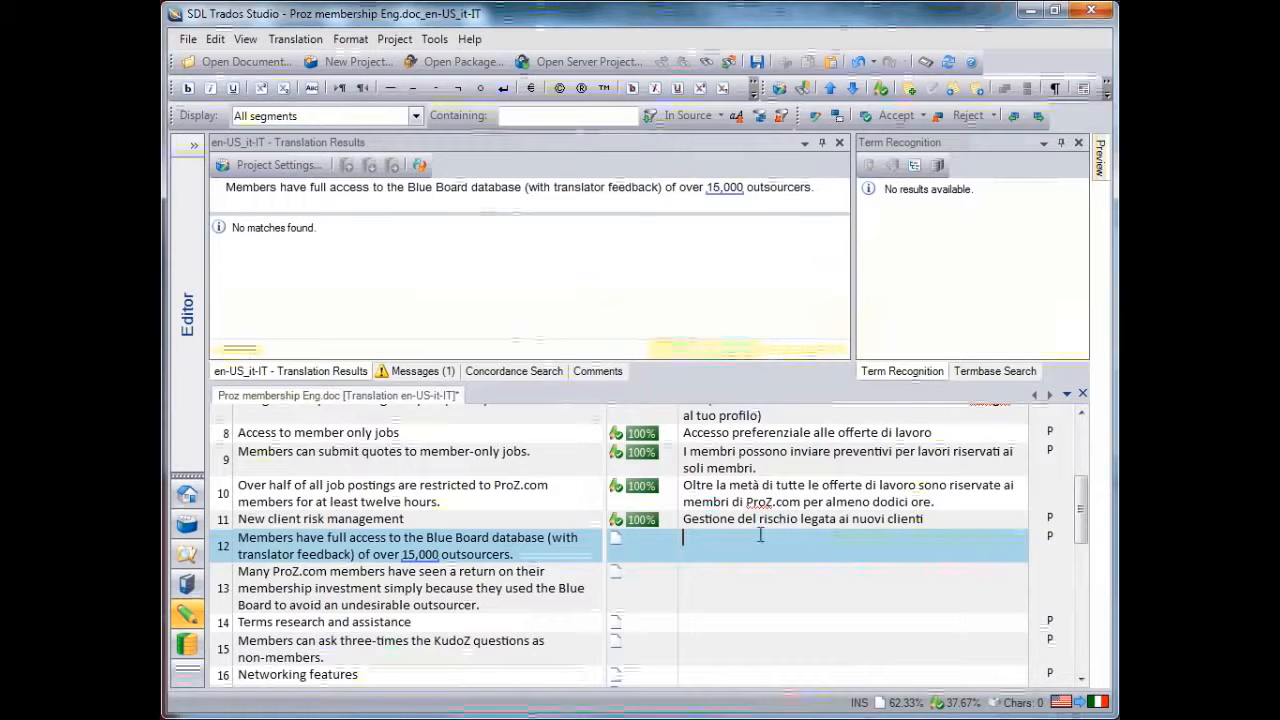
Start the segment 12 translation with "Membri hanno accesso", completing "accesso" through AutoSuggest
{"action": "scroll", "coordinate": [741, 514], "scroll_direction": "up", "scroll_amount": 1}
{"action": "scroll", "coordinate": [741, 514], "scroll_direction": "up", "scroll_amount": 4}
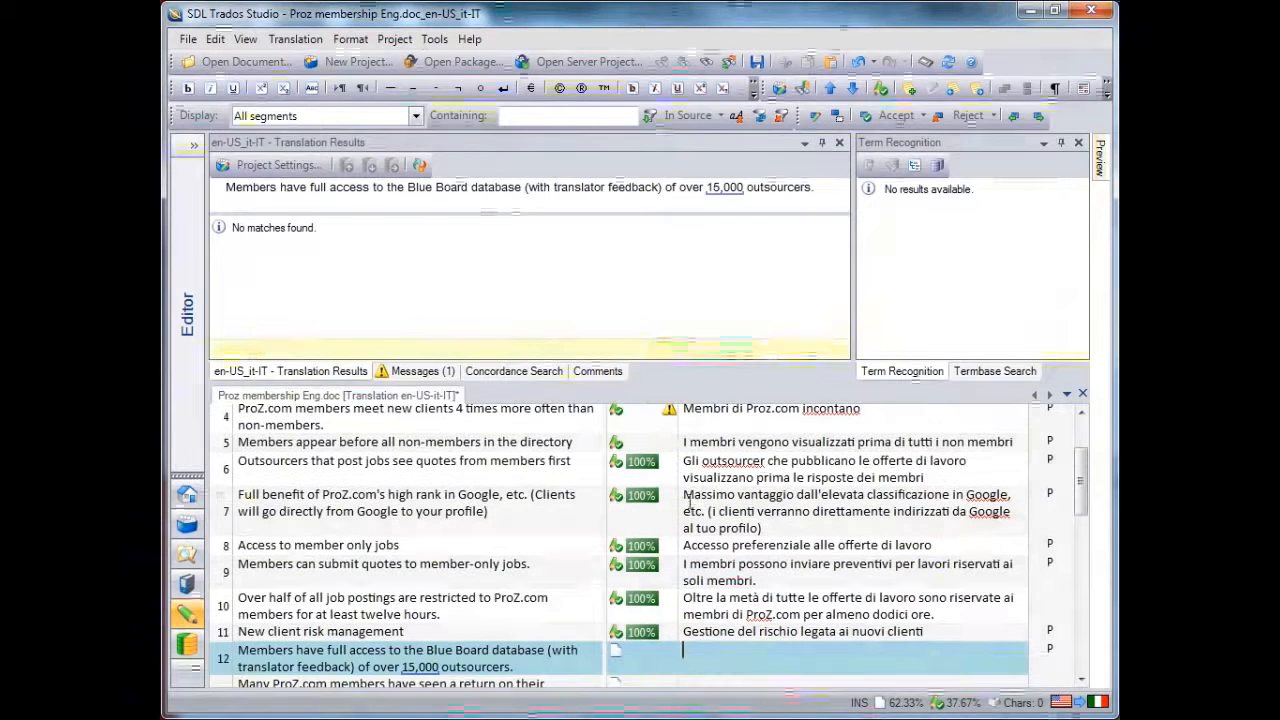
{"action": "scroll", "coordinate": [640, 340], "scroll_direction": "down", "scroll_amount": 1}
{"action": "scroll", "coordinate": [675, 566], "scroll_direction": "down", "scroll_amount": 4}
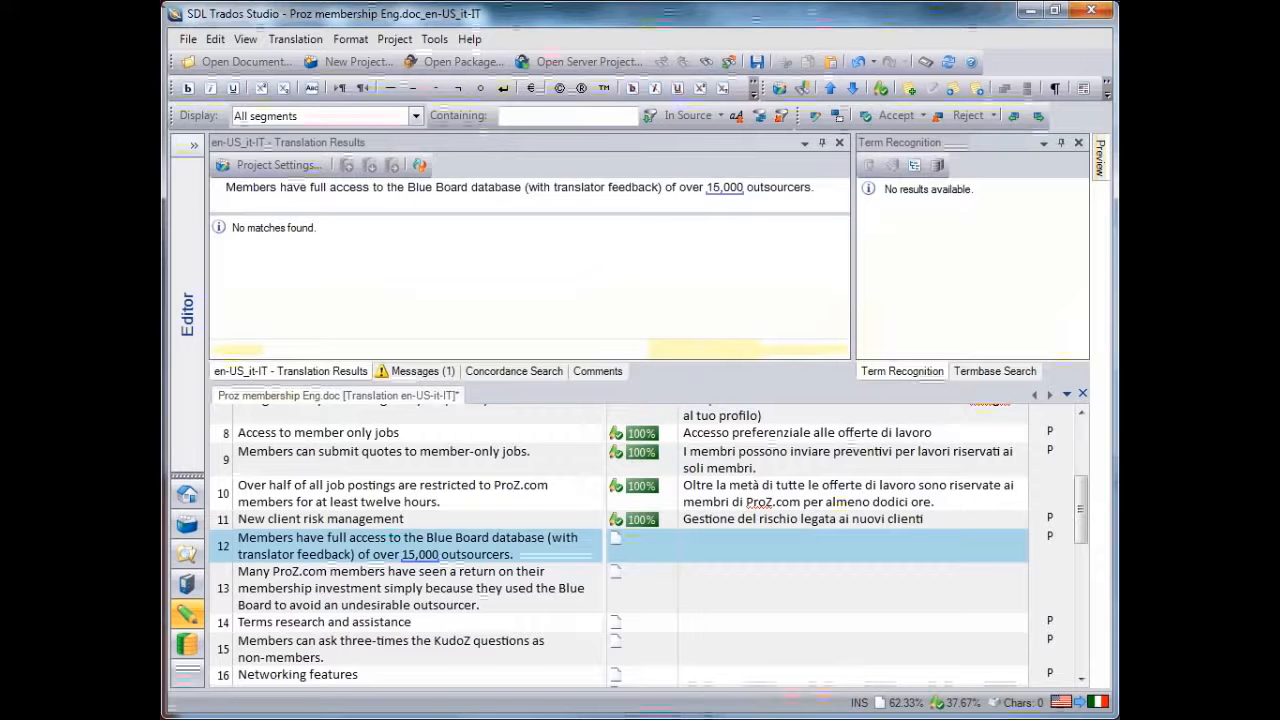
{"action": "type", "text": "Me"}
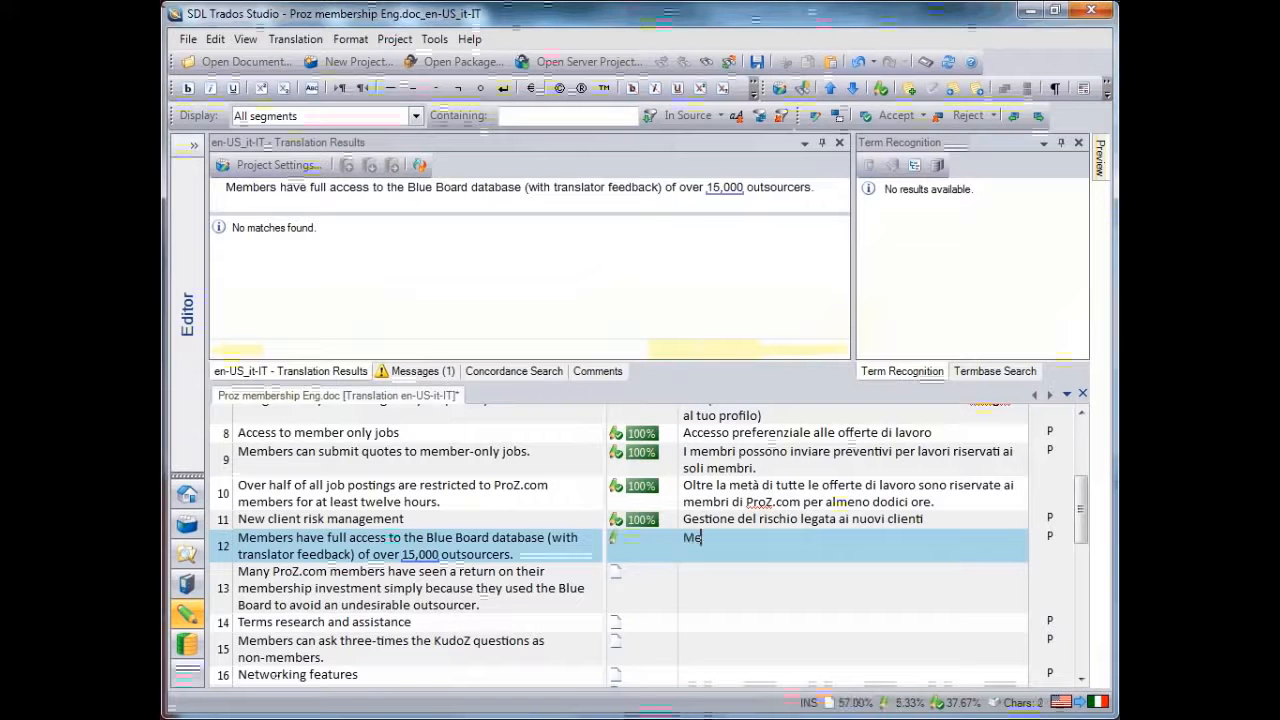
{"action": "type", "text": "mbri ha"}
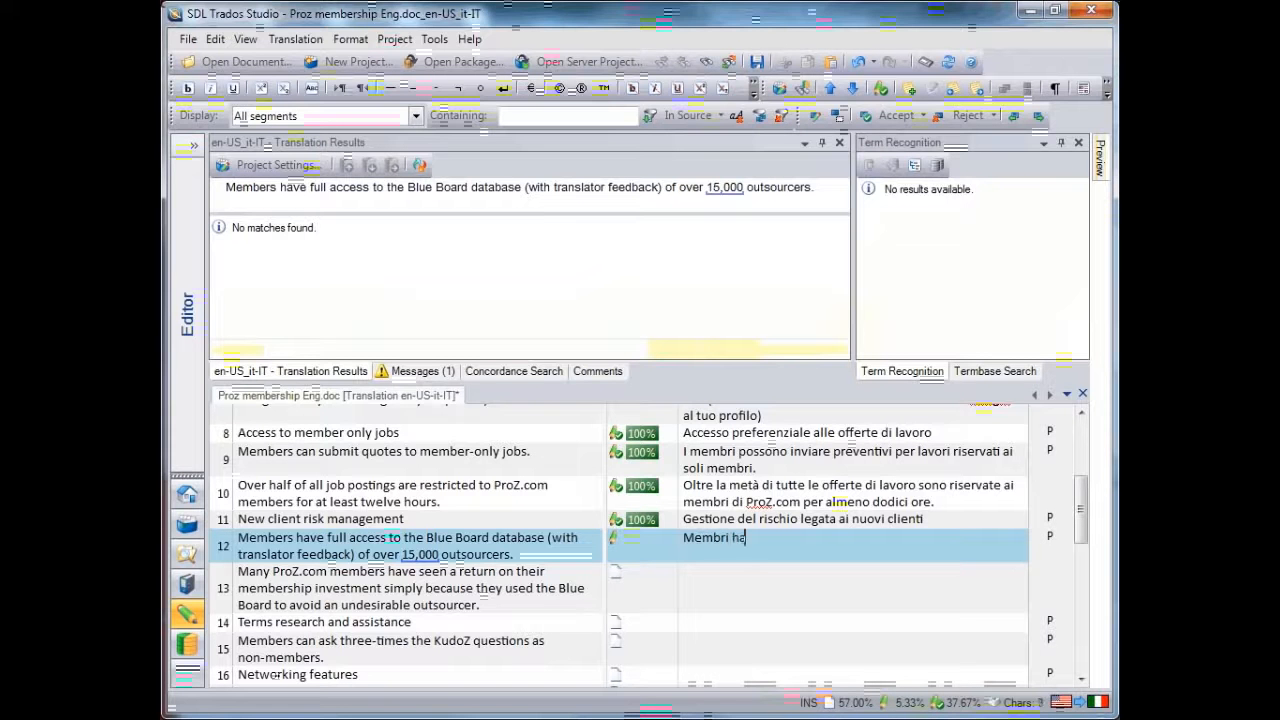
{"action": "type", "text": "nno acc"}
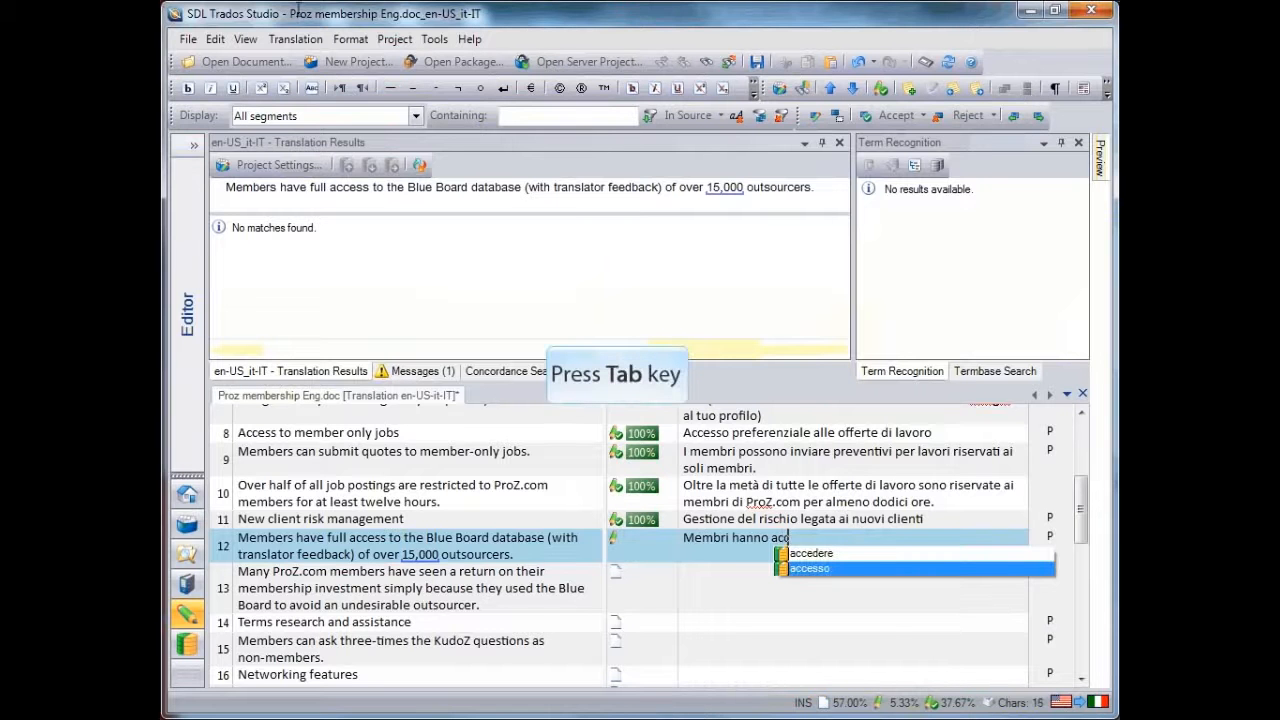
{"action": "key", "text": "Tab"}
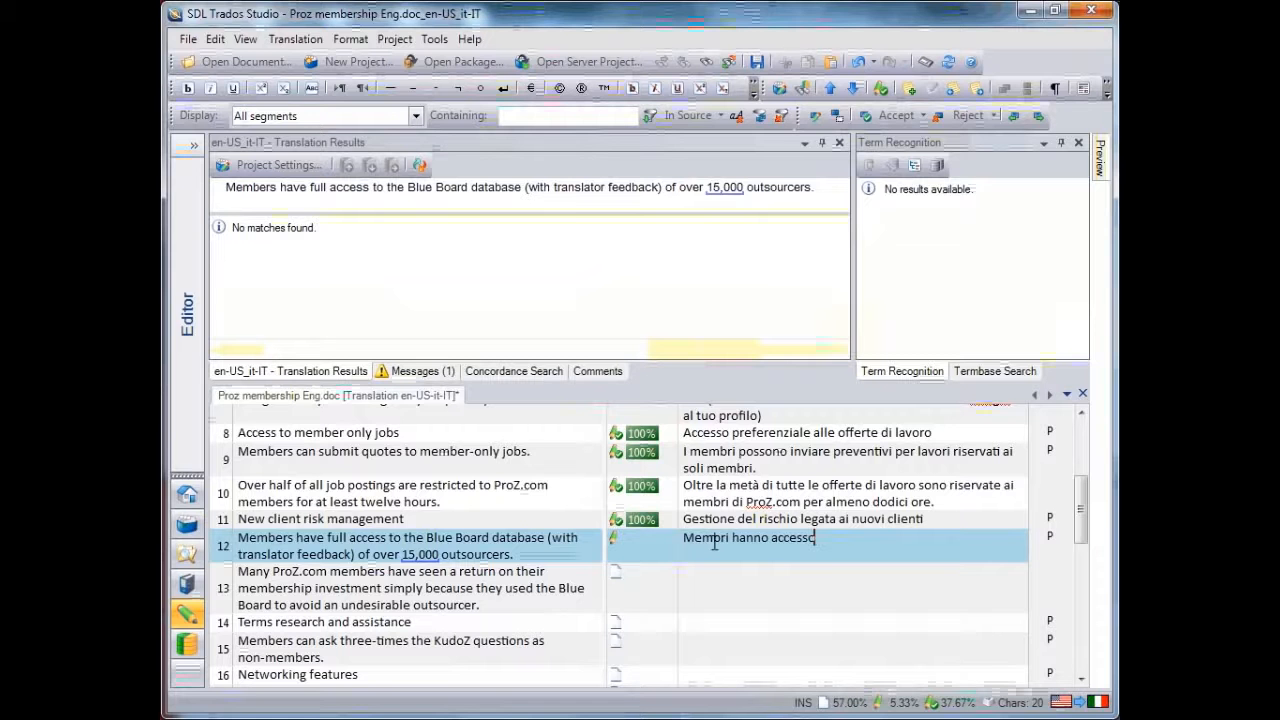
Continue segment 12 with "alla funzione Blue-board 15.000...", inserting the number through QuickPlace, and confirm the segment
{"action": "type", "text": "alla funzione Blue-boar"}
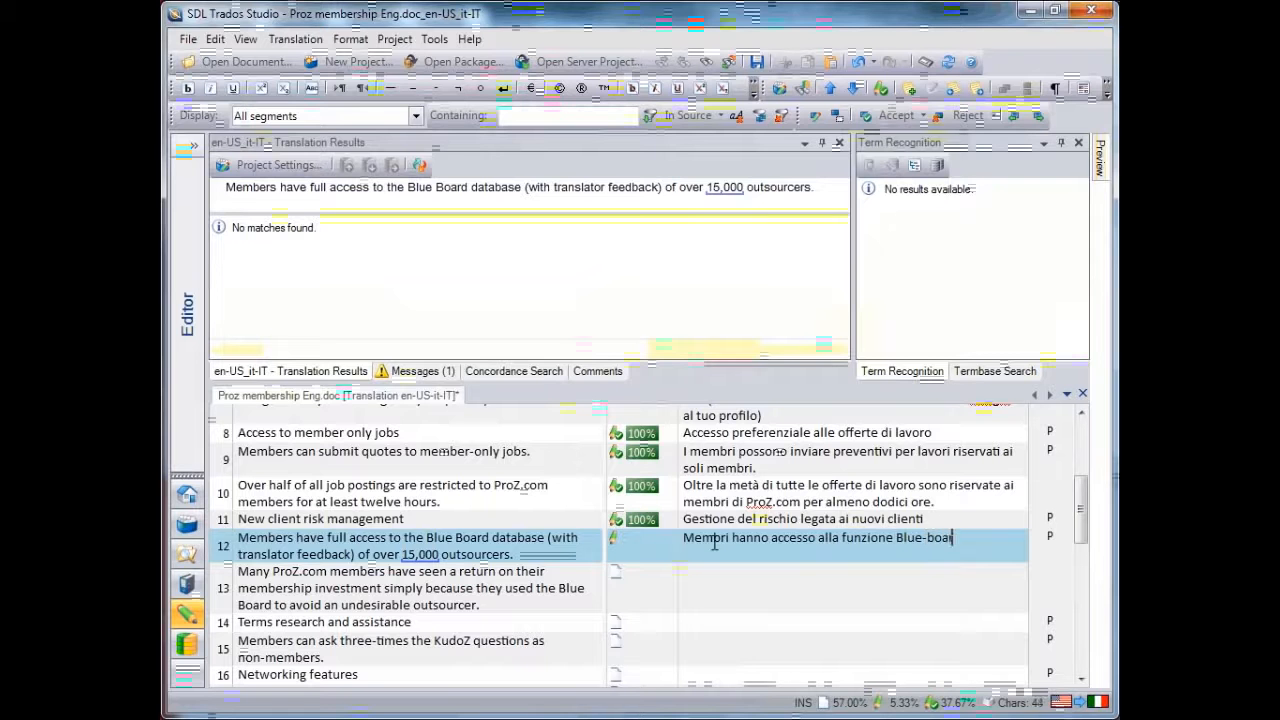
{"action": "type", "text": "d"}
{"action": "key", "text": "ctrl+comma"}
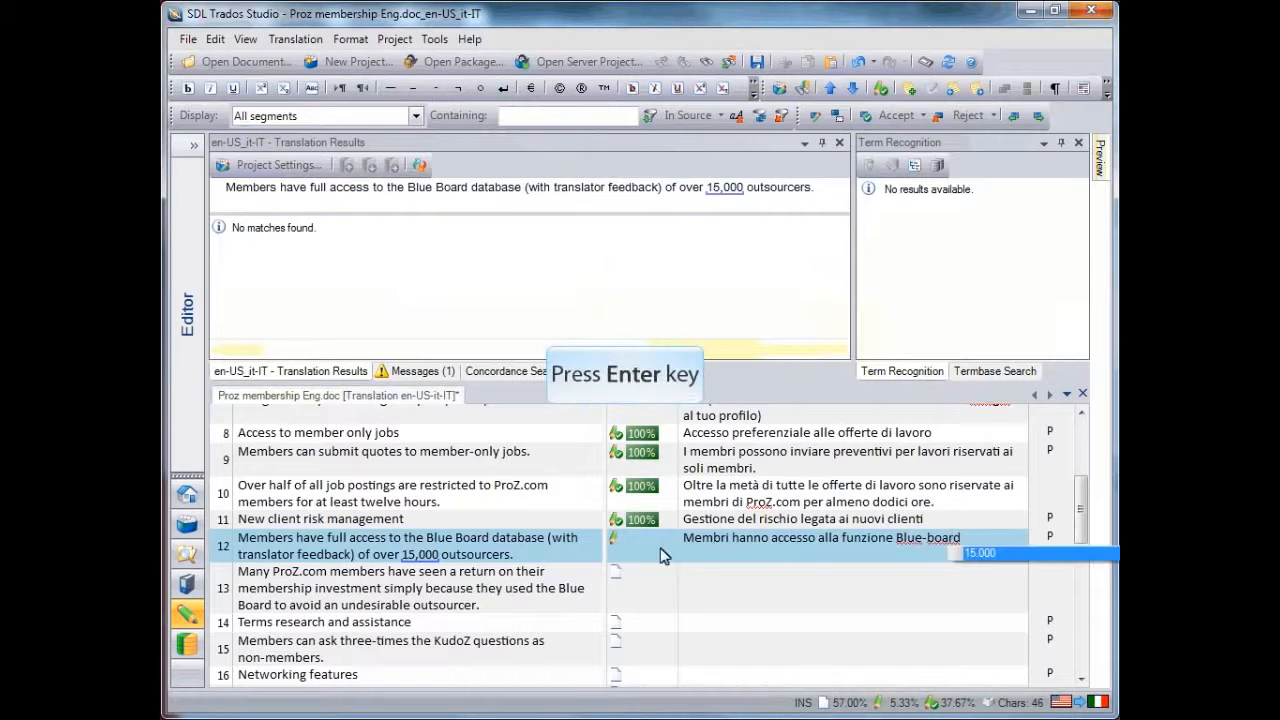
{"action": "key", "text": "Return"}
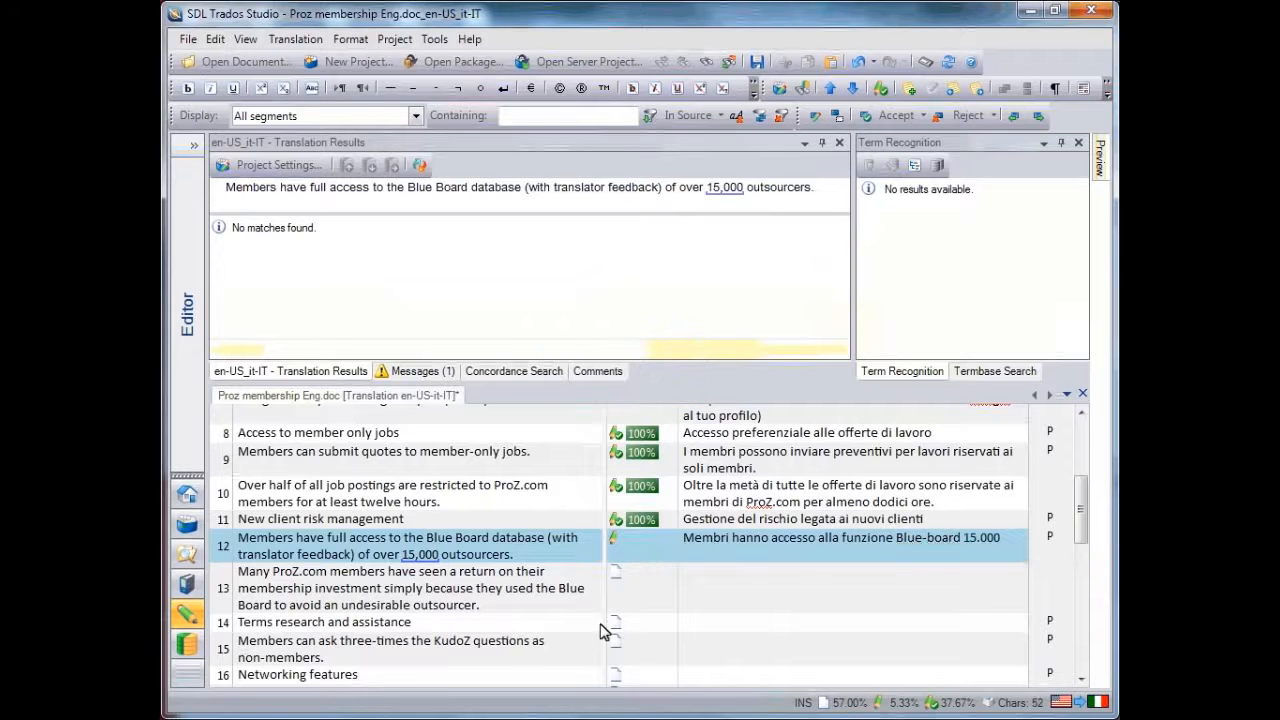
{"action": "type", "text": "..."}
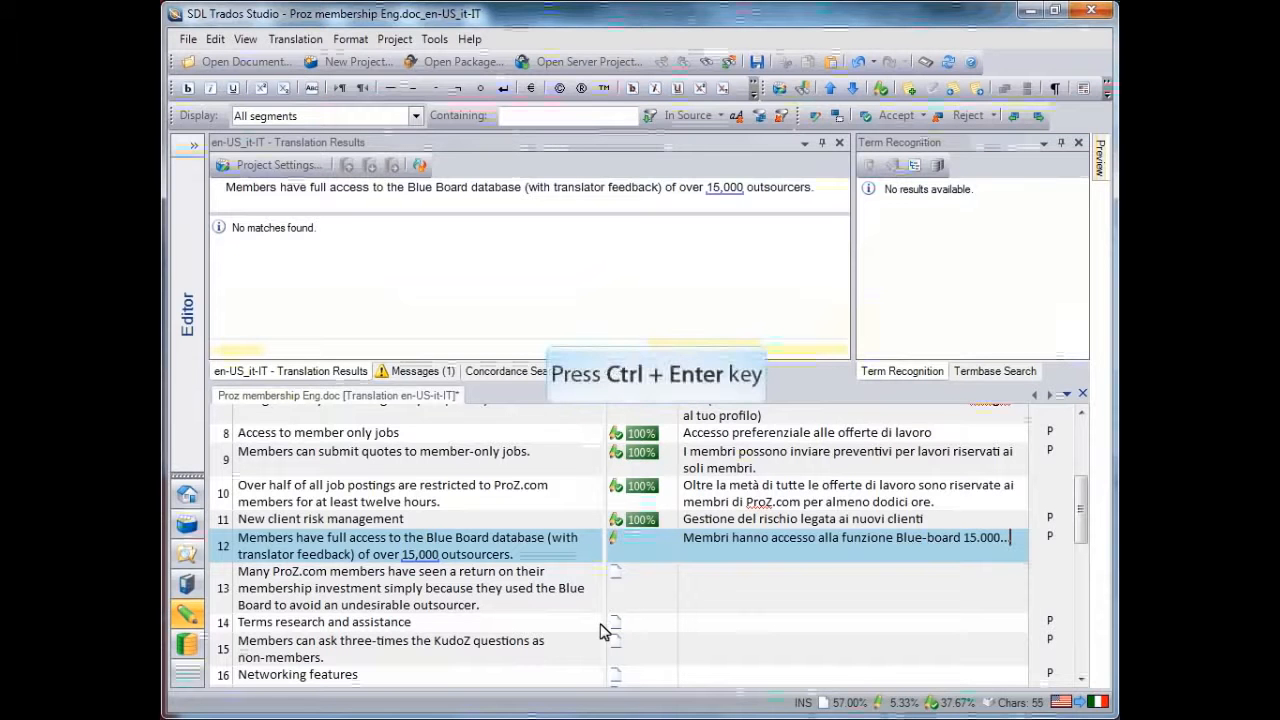
{"action": "key", "text": "ctrl+Return"}
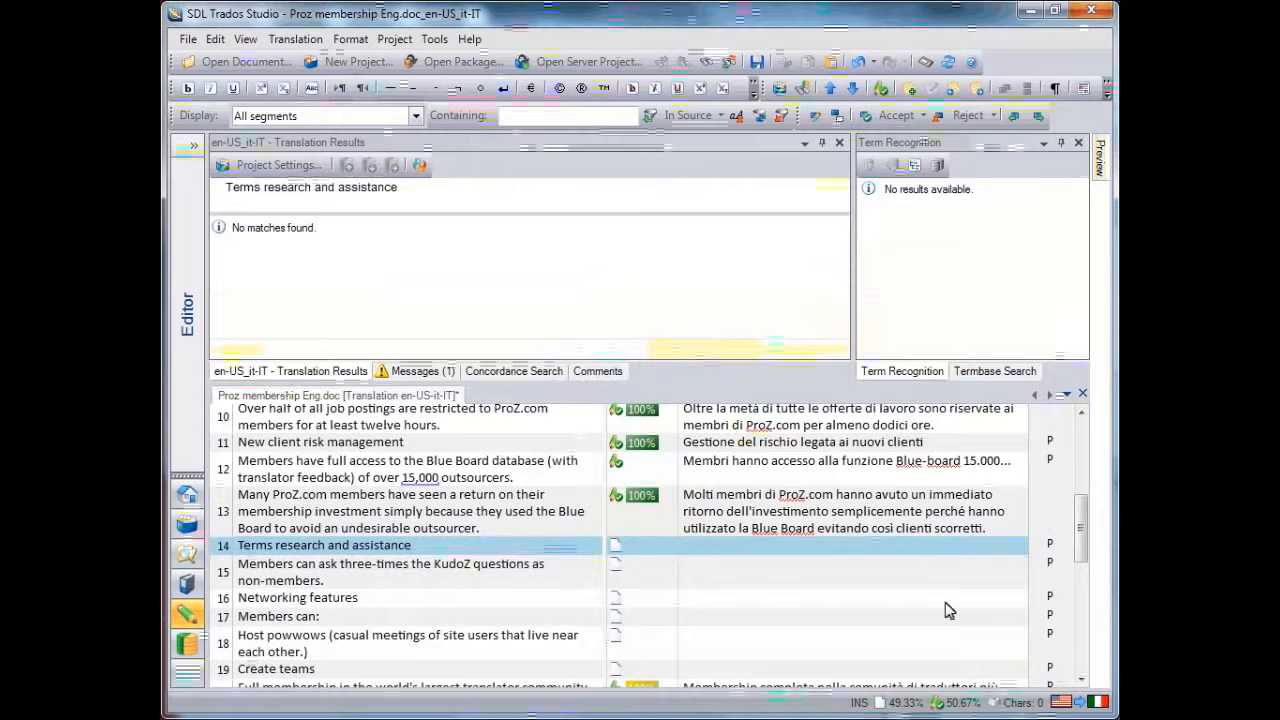
Translate segment 14, "Terms research and assistance", as "Ricerca di termini ed assistenza"
{"action": "left_click_drag", "start_coordinate": [1085, 533], "coordinate": [1085, 545]}
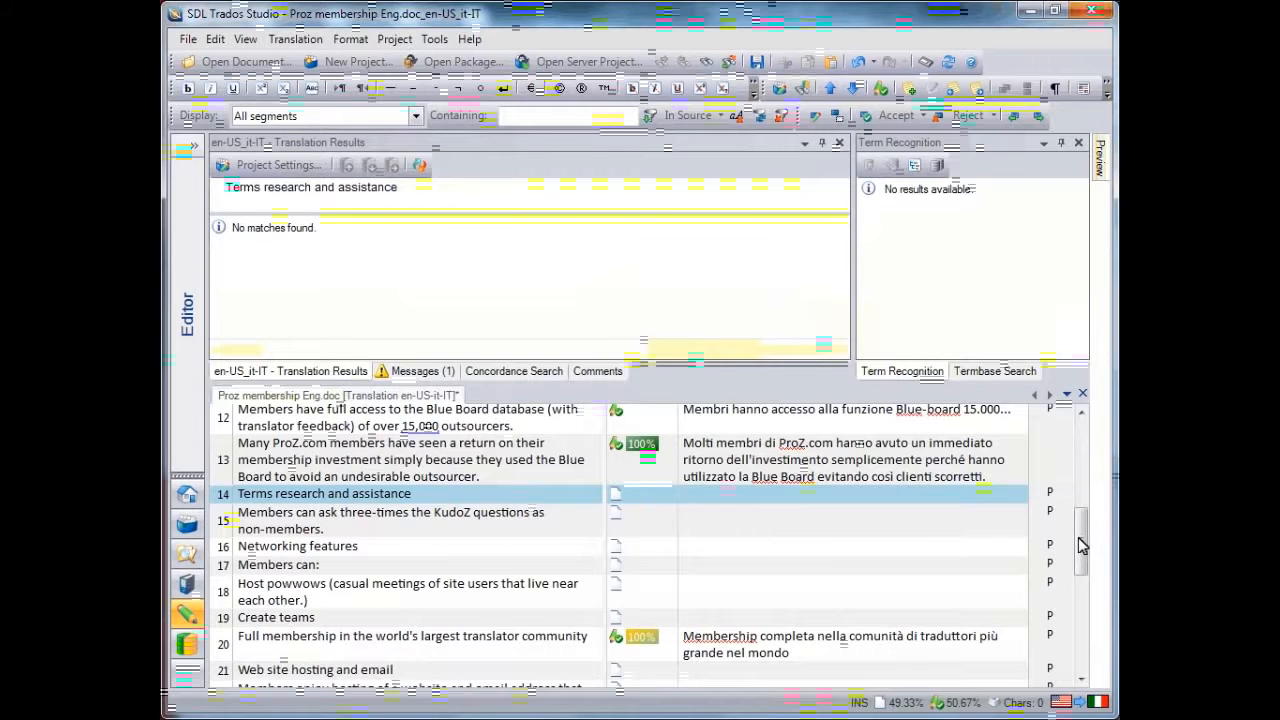
{"action": "mouse_move", "coordinate": [1080, 545]}
{"action": "left_mouse_down"}
{"action": "mouse_move", "coordinate": [1078, 435]}
{"action": "mouse_move", "coordinate": [1072, 580]}
{"action": "mouse_move", "coordinate": [1070, 527]}
{"action": "left_mouse_up"}
{"action": "type", "text": "R"}
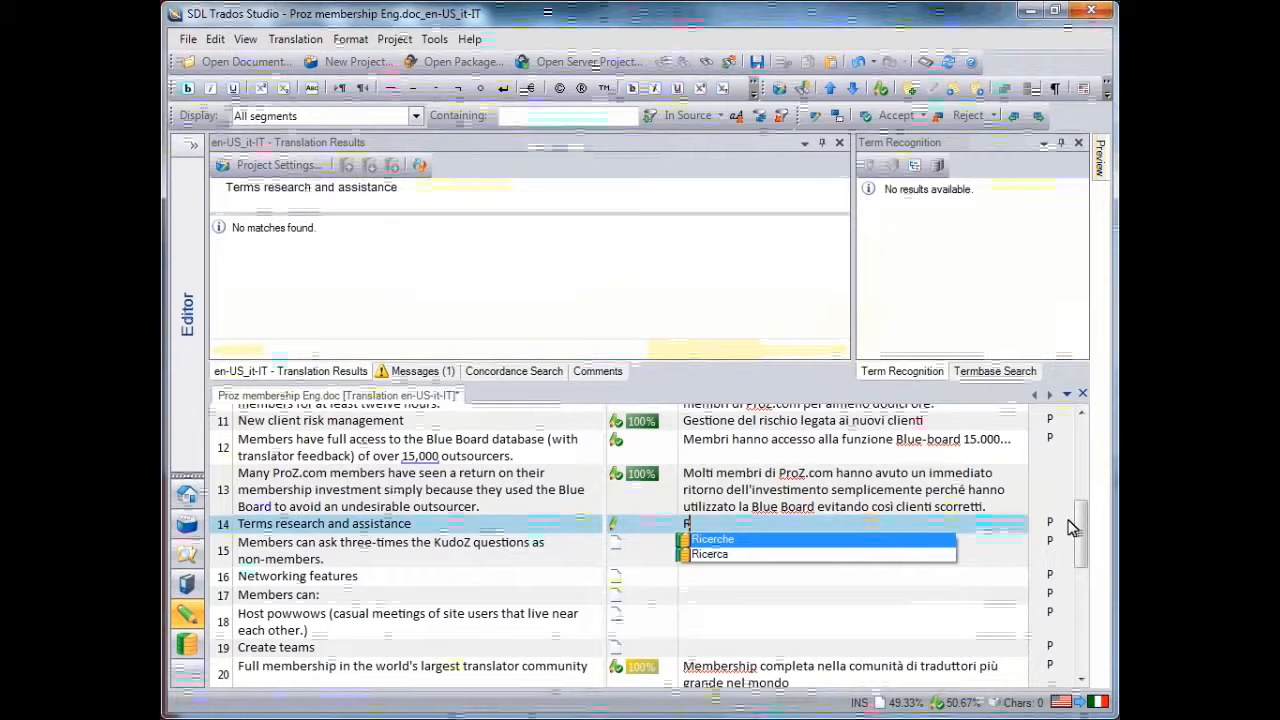
{"action": "type", "text": "icerca di term"}
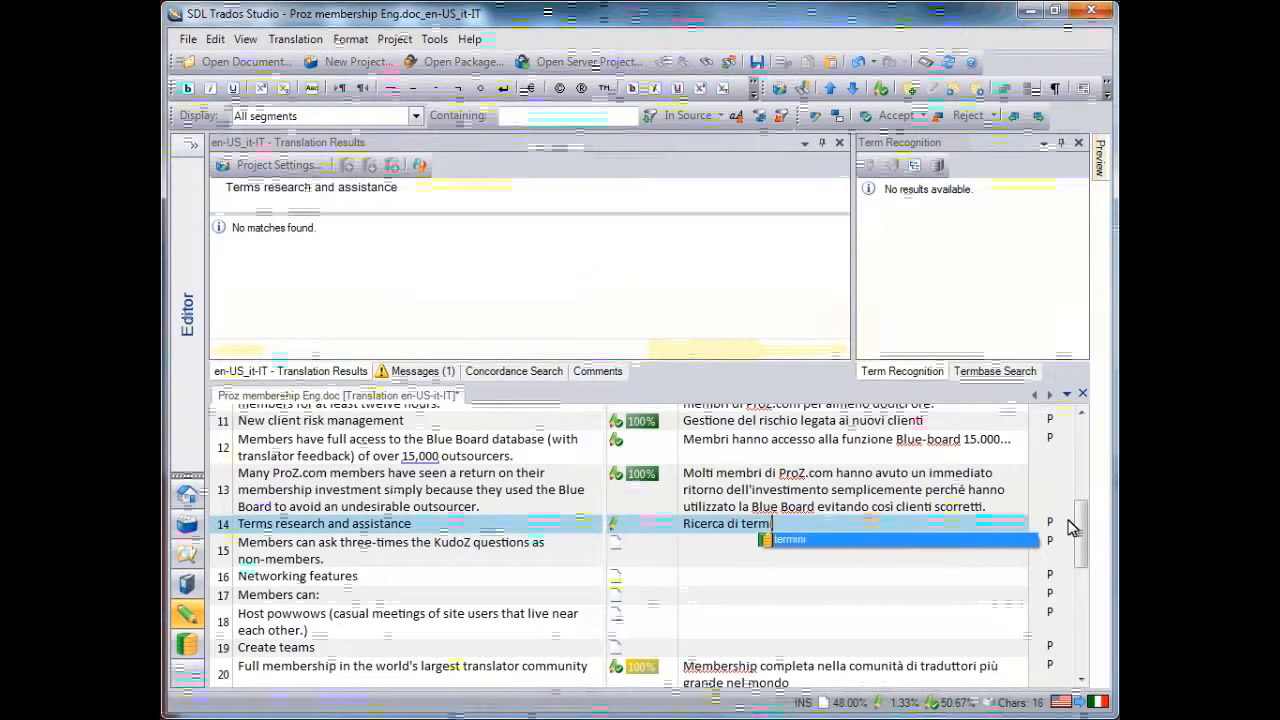
{"action": "type", "text": "ini ed assistenz"}
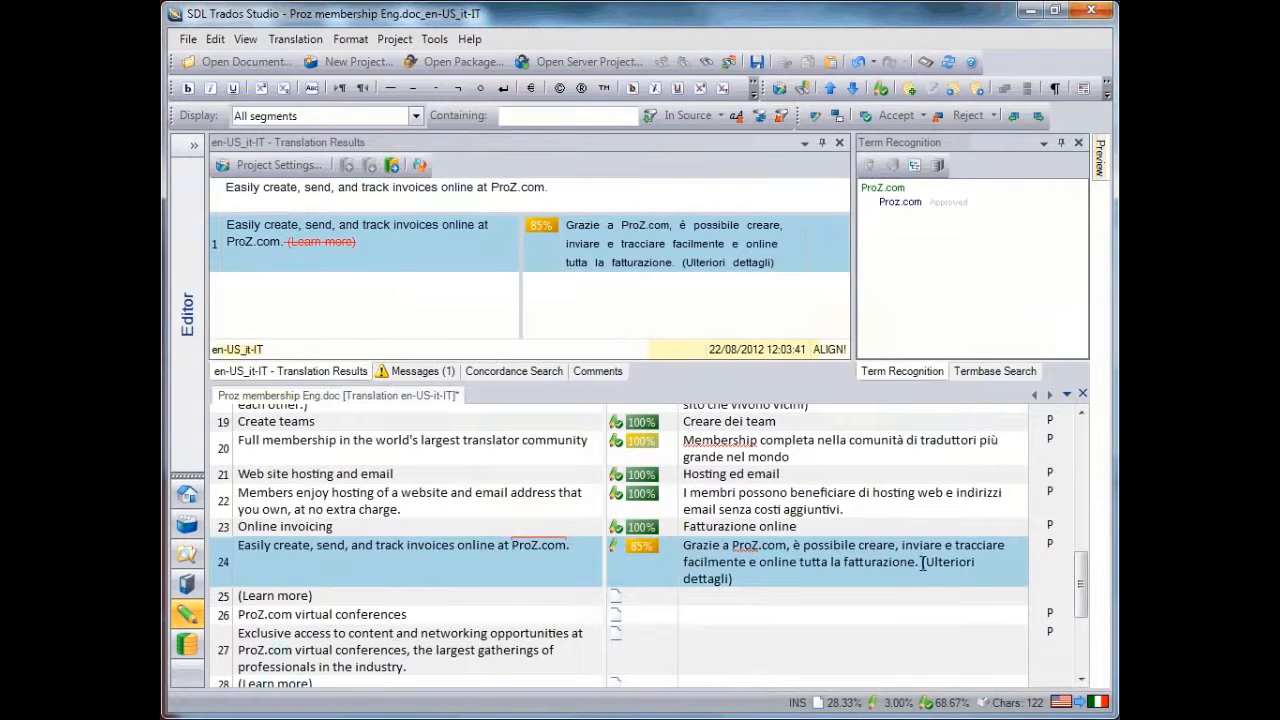
Remove "(Ulteriori dettagli)" from the 85% match of segment 24 and confirm the segment
{"action": "left_click_drag", "start_coordinate": [922, 562], "coordinate": [733, 580]}
{"action": "key", "text": "Delete"}
{"action": "key", "text": "ctrl+Return"}
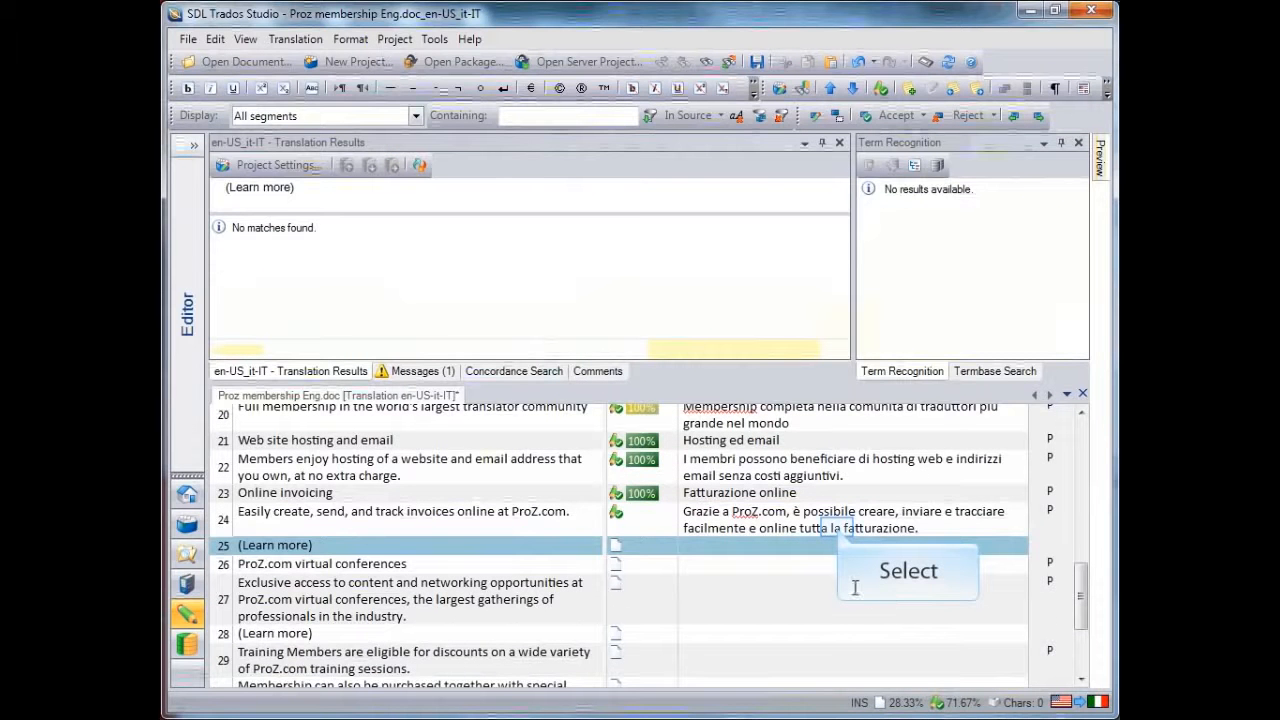
{"action": "left_click", "coordinate": [839, 527]}
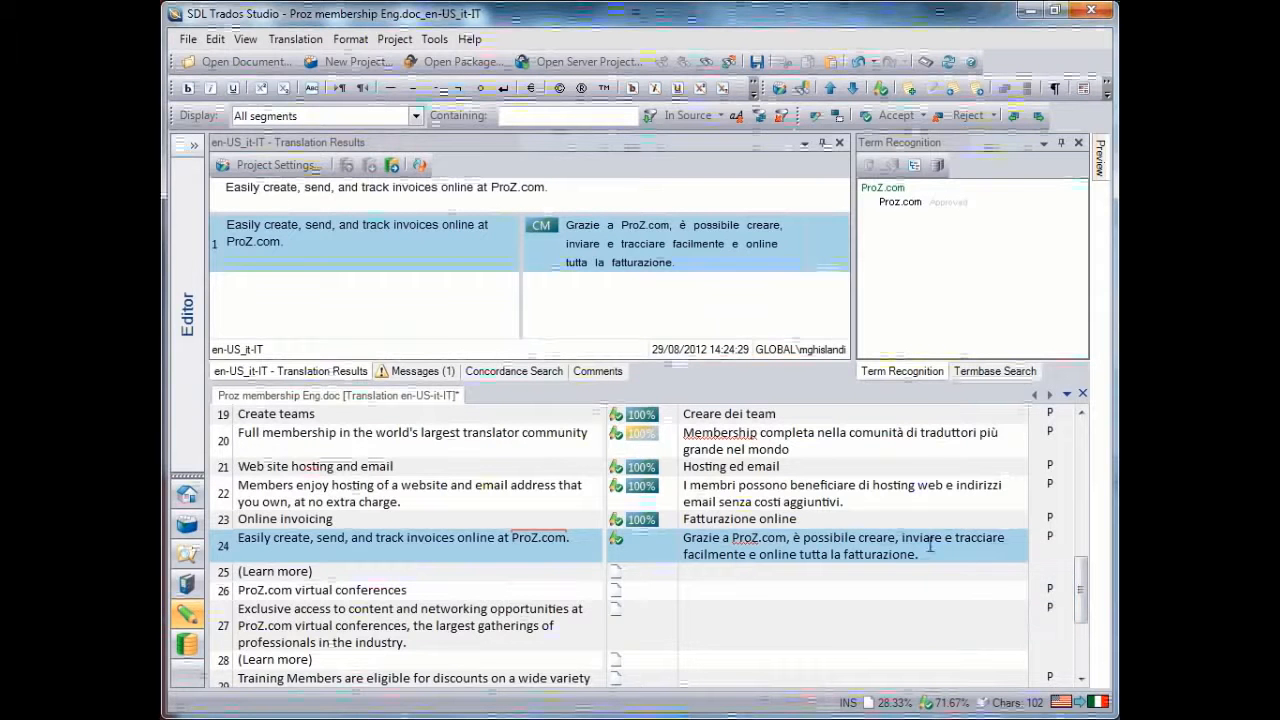
{"action": "key", "text": "ctrl+Return"}
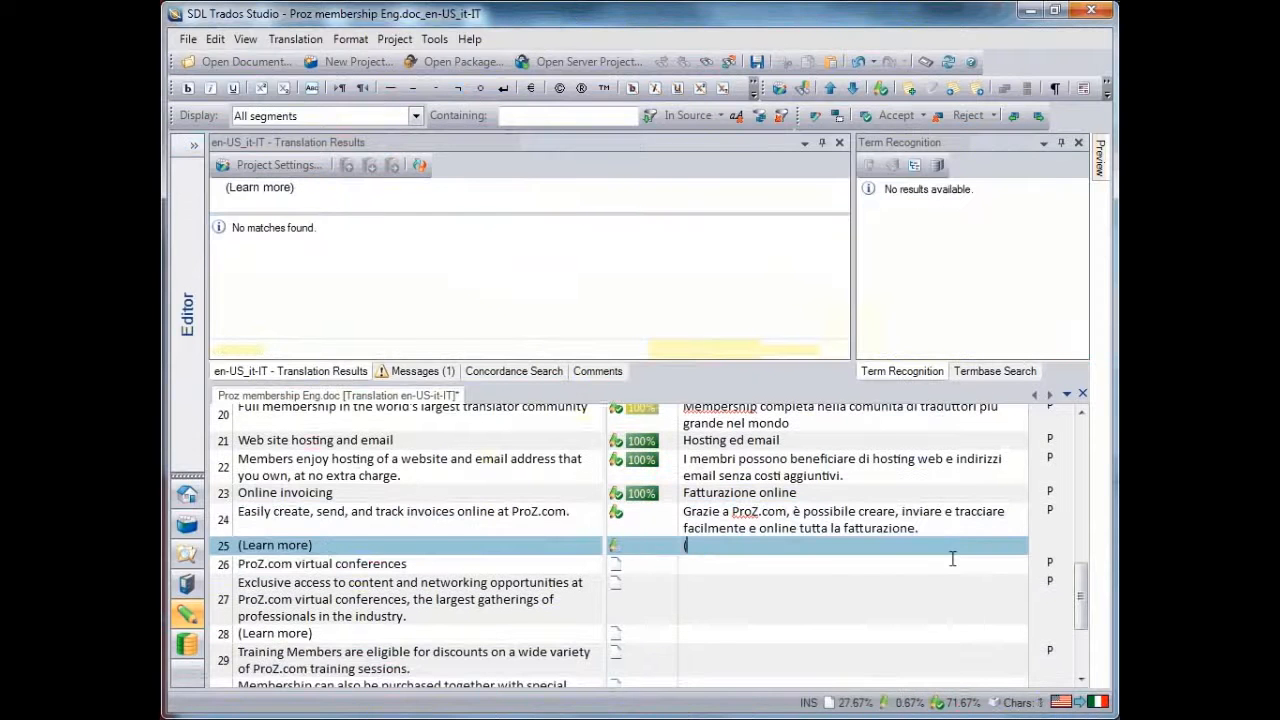
Translate segment 25 as "(Ulteriori informazioni)", confirm it and confirm the match in segment 26
{"action": "type", "text": "(Ulteriori informazioni)"}
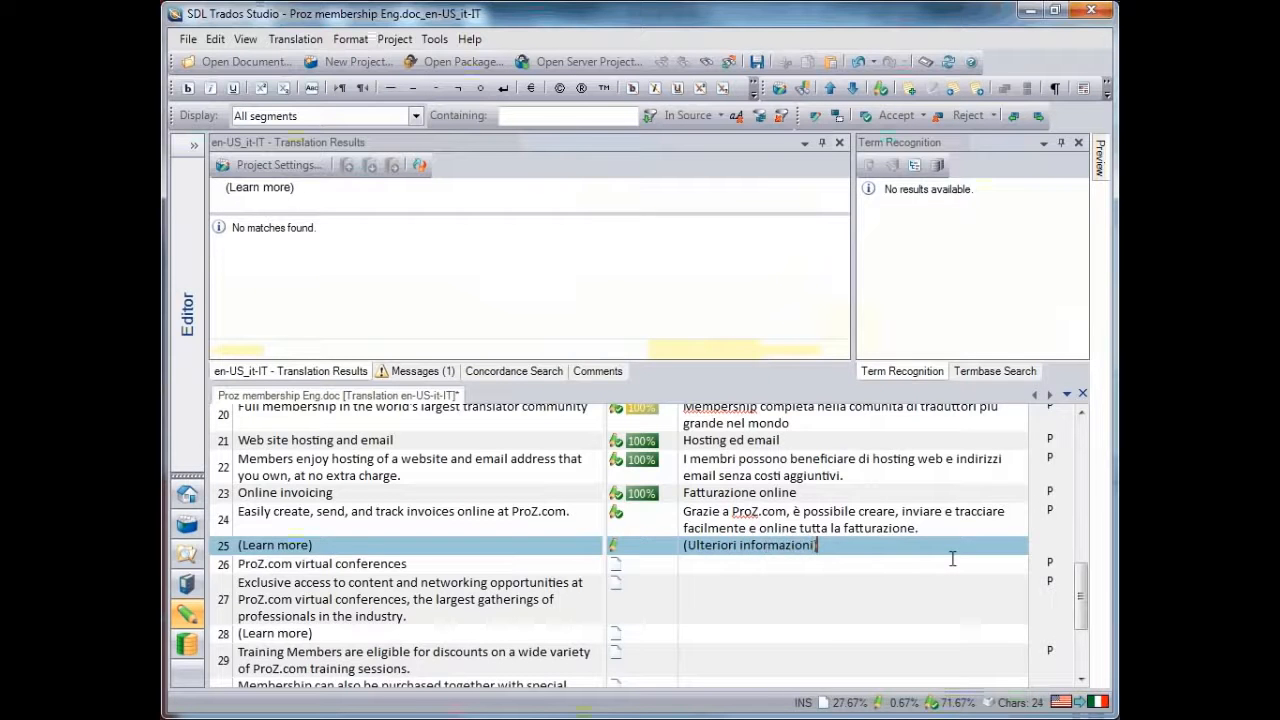
{"action": "key", "text": "ctrl+Return"}
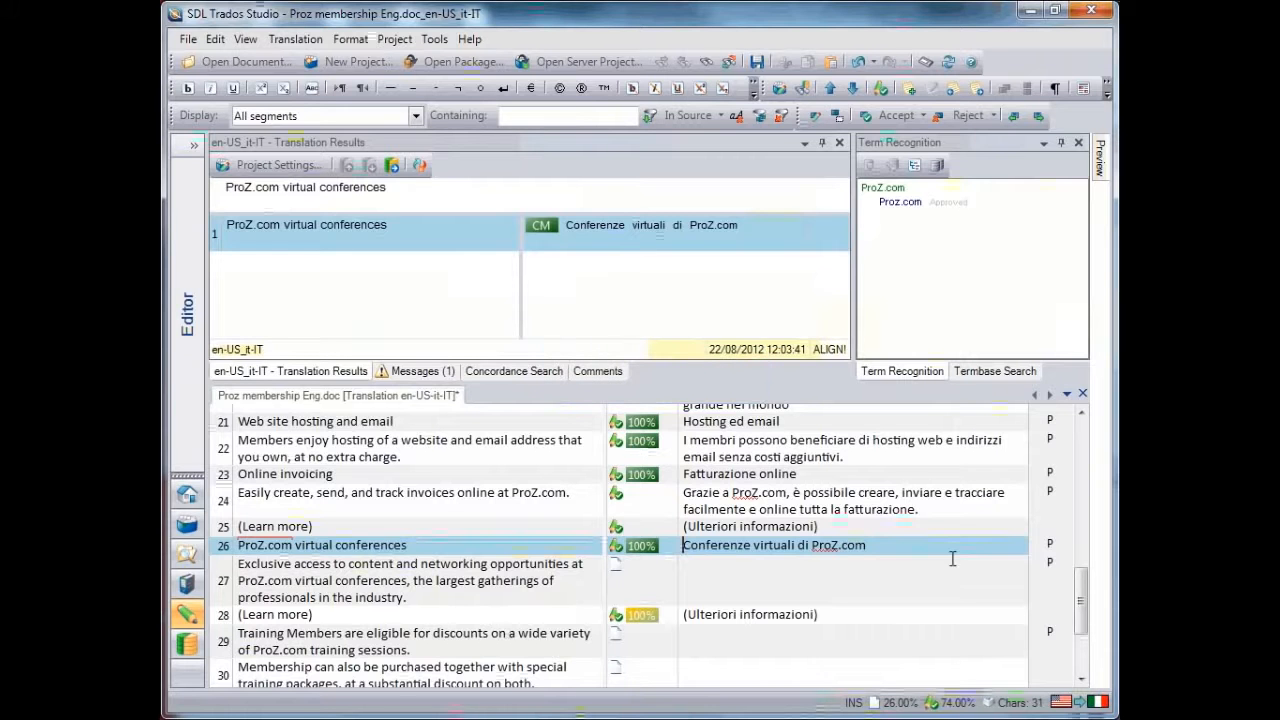
{"action": "key", "text": "ctrl+Return"}
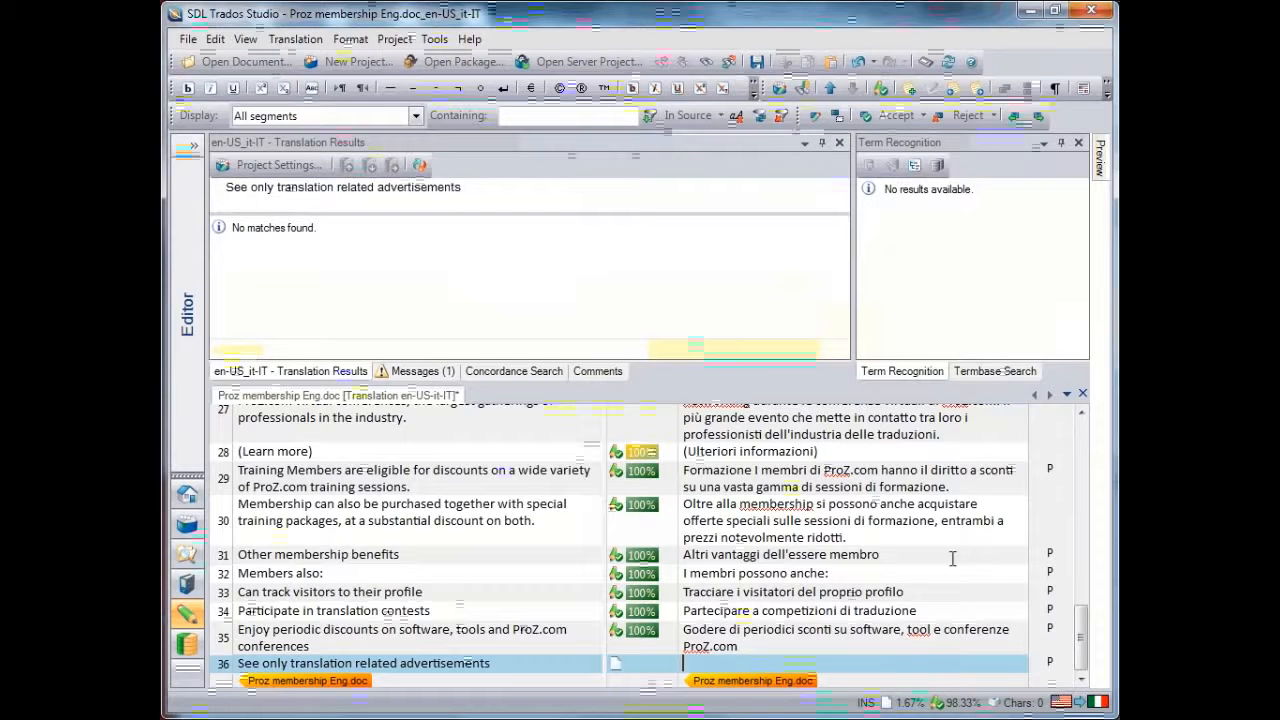
Translate segment 36 as "Vedete solamente pubblicita' relativi a traduzioni" and confirm the segment
{"action": "type", "text": "Vedete sola"}
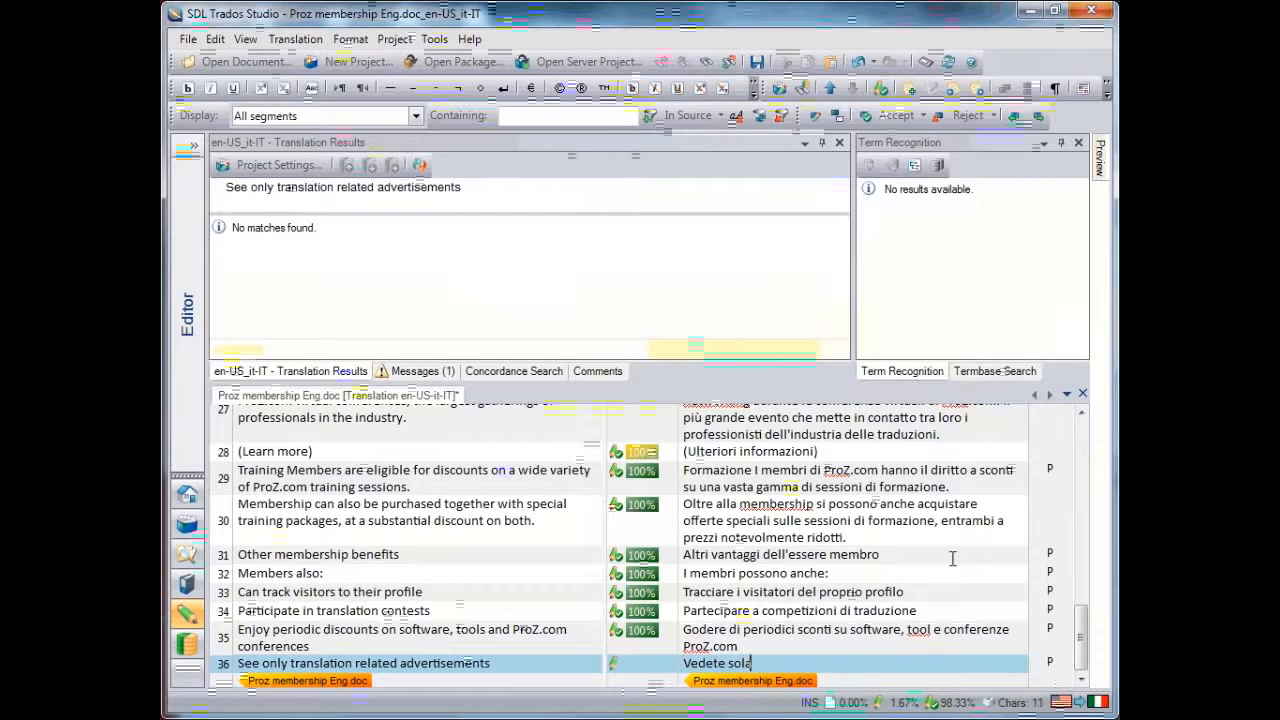
{"action": "type", "text": "mar"}
{"action": "key", "text": "BackSpace"}
{"action": "key", "text": "BackSpace"}
{"action": "type", "text": "ente"}
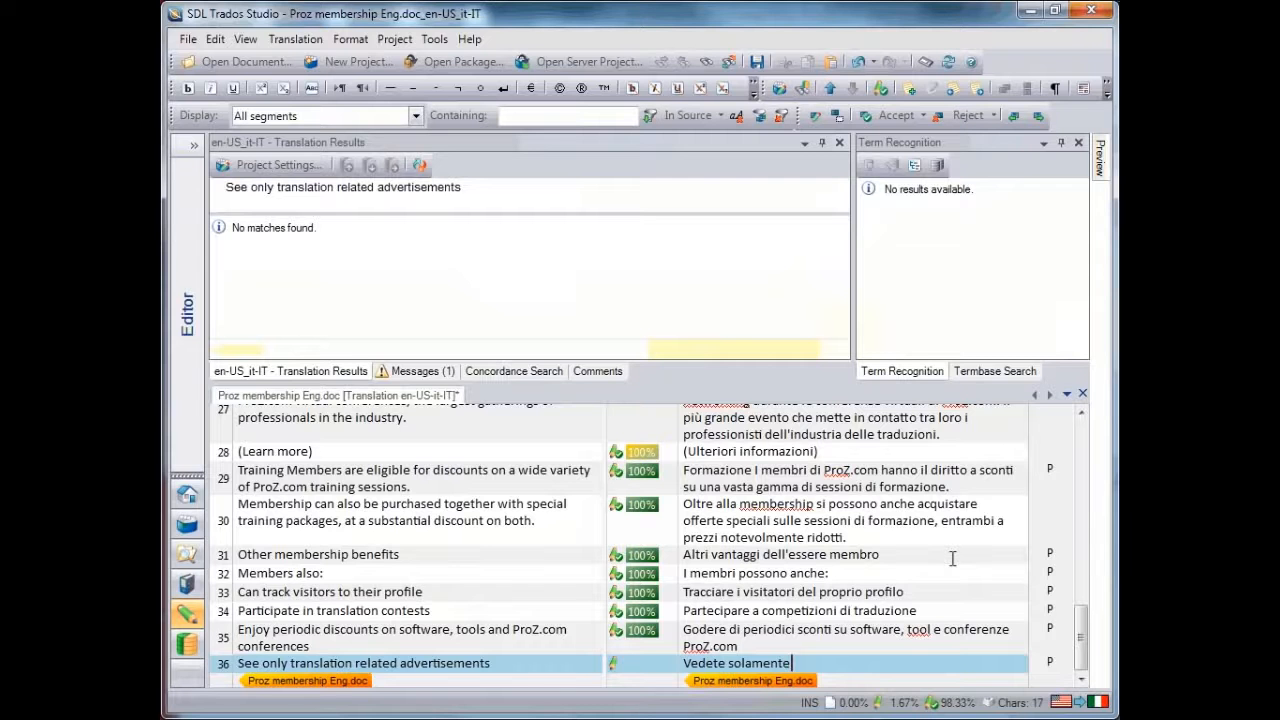
{"action": "type", "text": "pubblicità"}
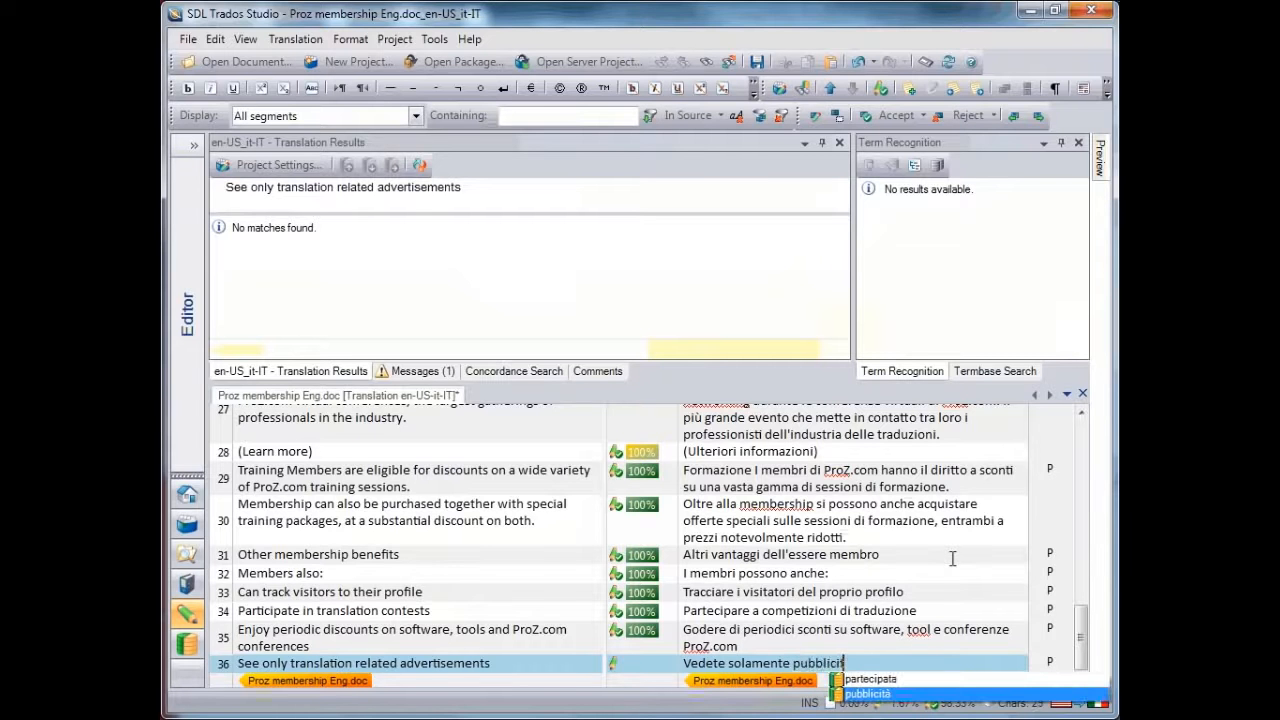
{"action": "type", "text": "' relativi"}
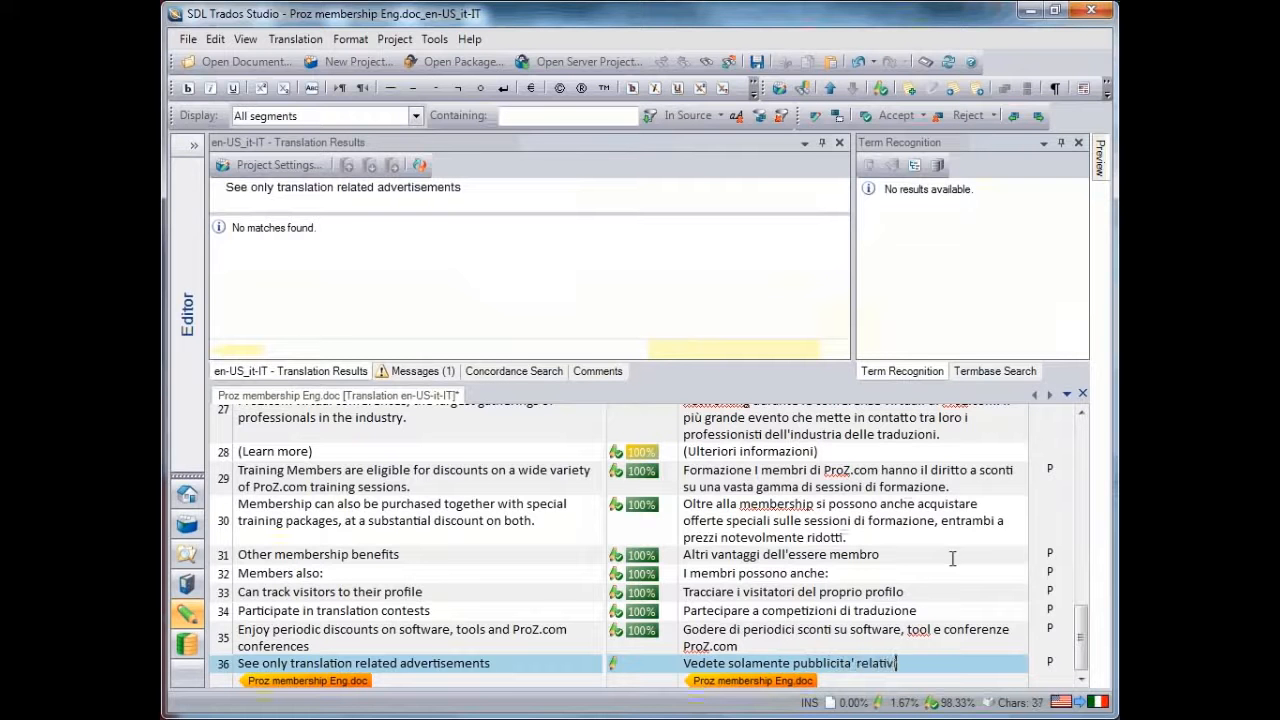
{"action": "type", "text": " a traduzioni"}
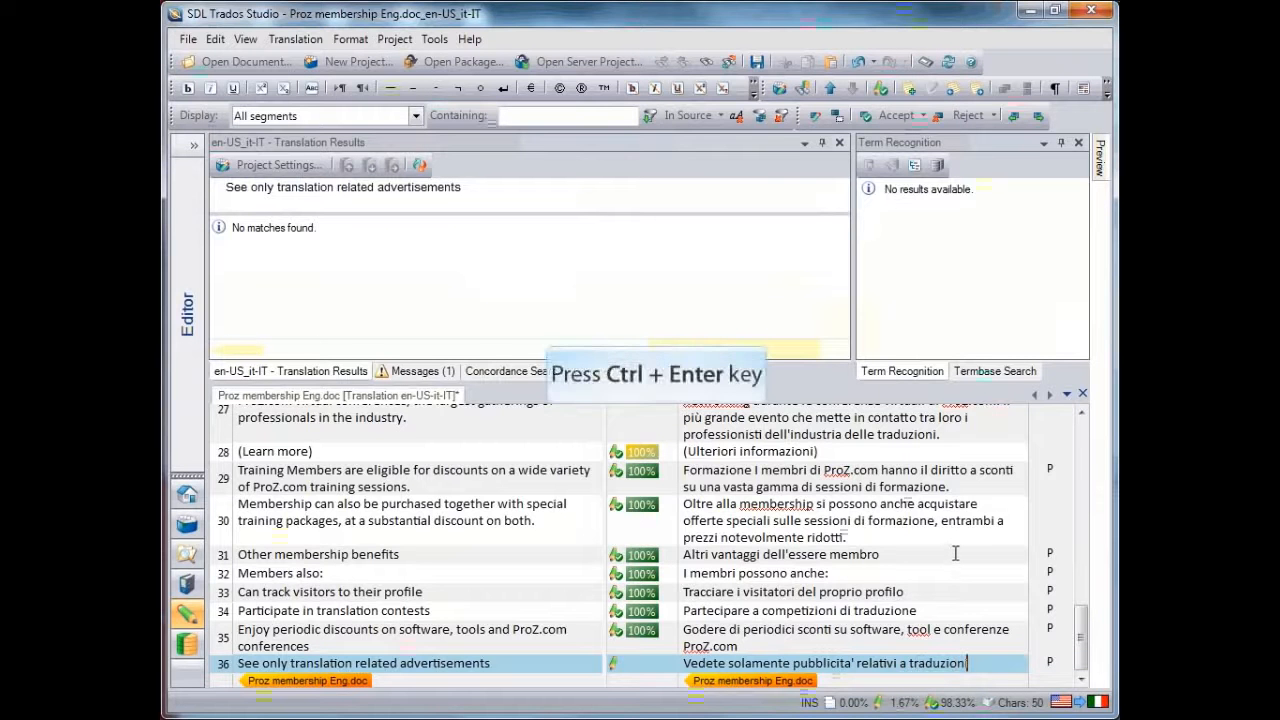
{"action": "key", "text": "ctrl+Return"}
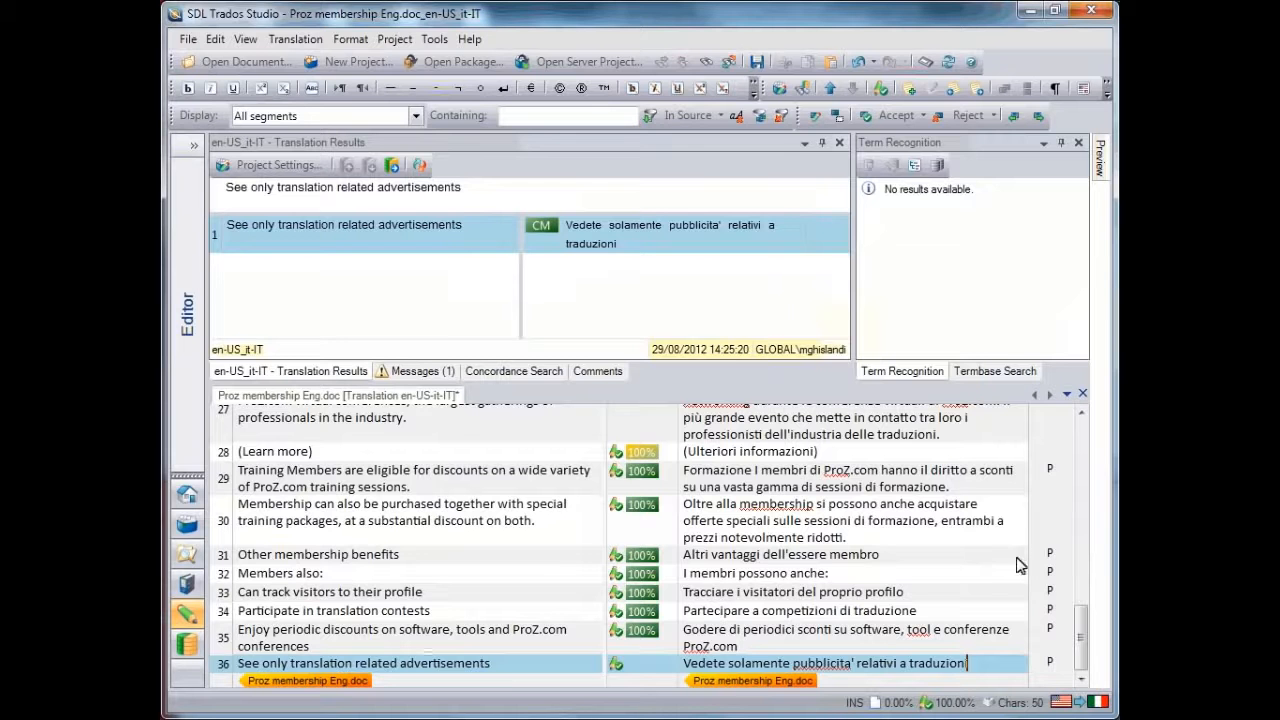
Save the translation as an SDL XLIFF document in the Source texts folder, replacing the existing file
{"action": "left_click_drag", "start_coordinate": [1082, 656], "coordinate": [1083, 452]}
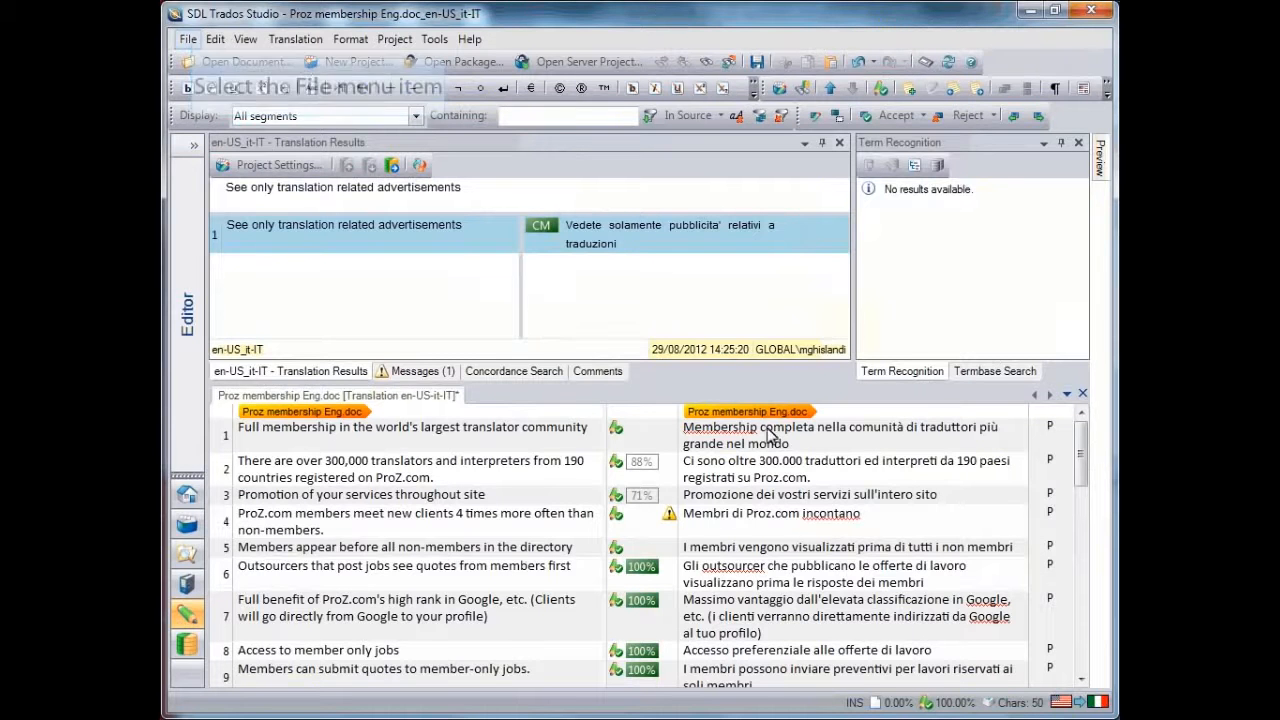
{"action": "left_click", "coordinate": [188, 40]}
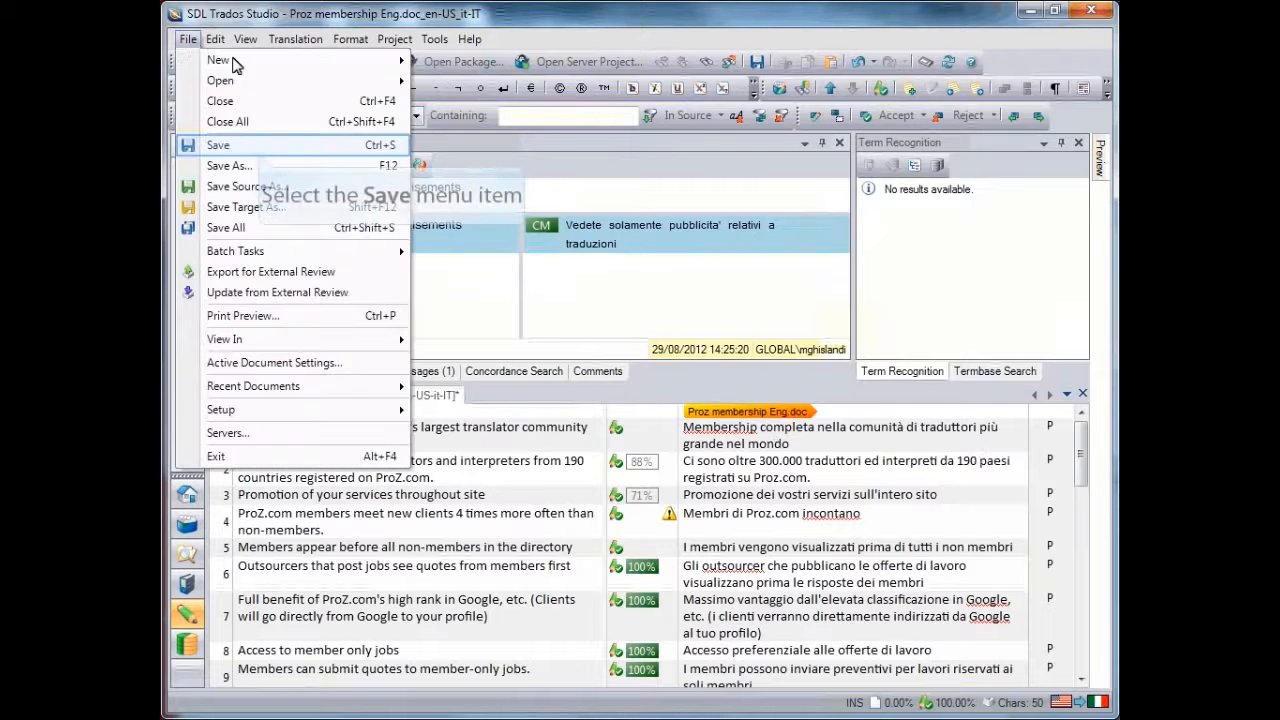
{"action": "left_click", "coordinate": [258, 148]}
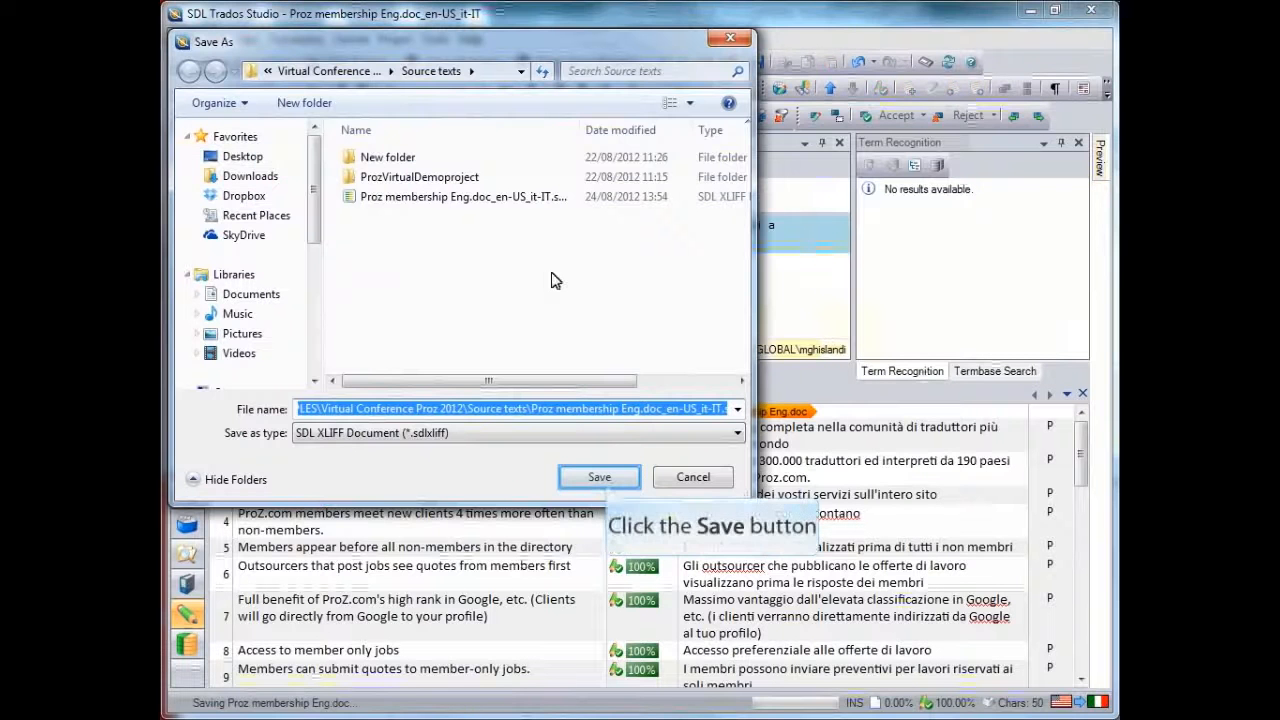
{"action": "left_click", "coordinate": [600, 477]}
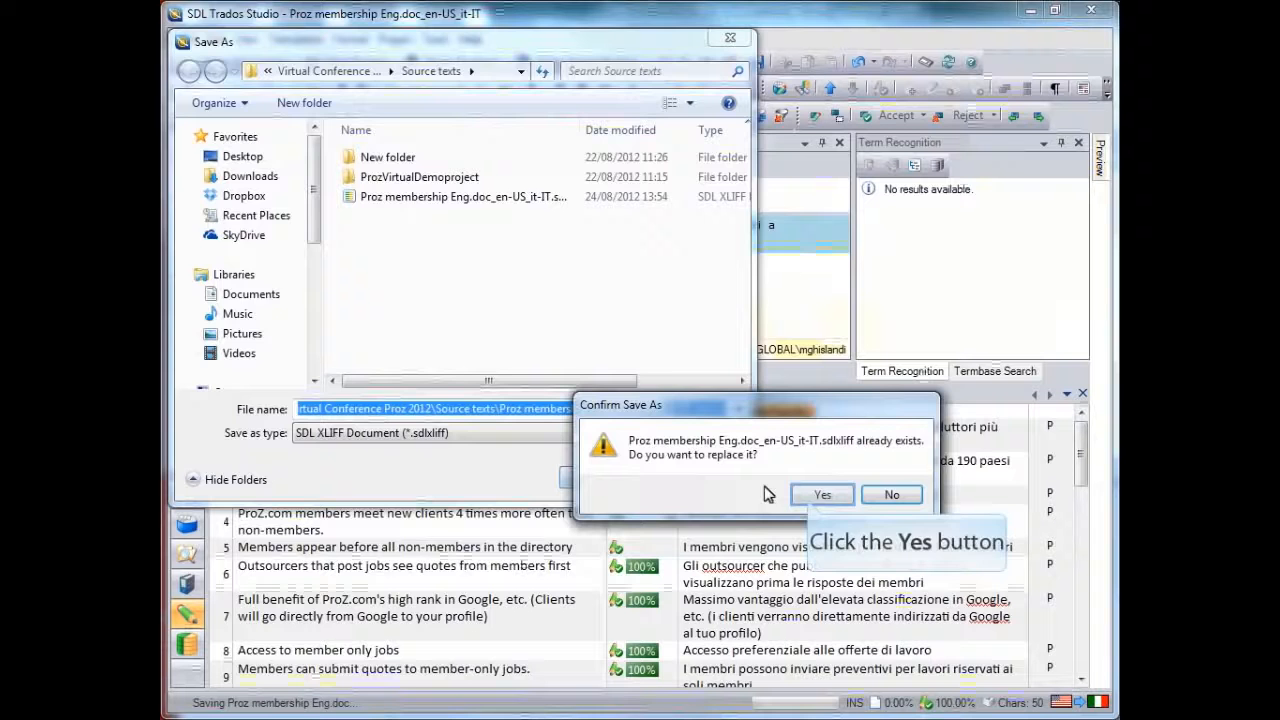
{"action": "left_click", "coordinate": [818, 494]}
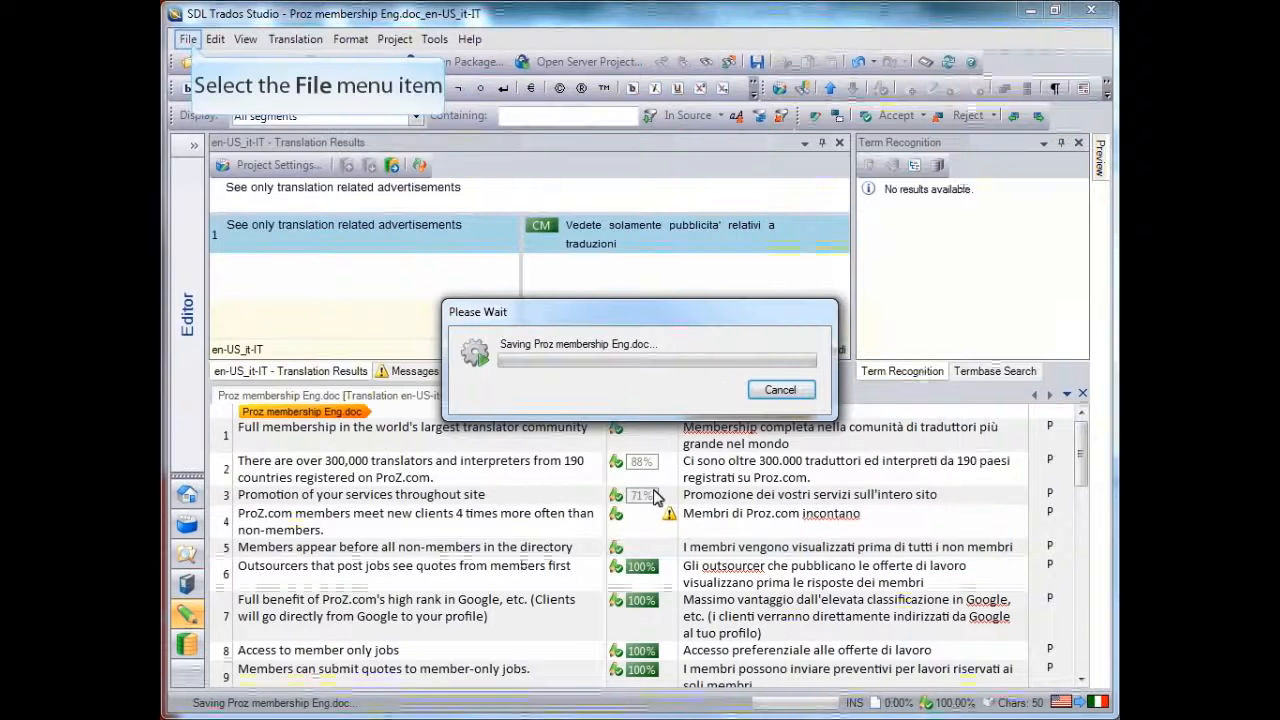
Export the translated document for external review and open the folder containing the exported documents
{"action": "left_click", "coordinate": [191, 42]}
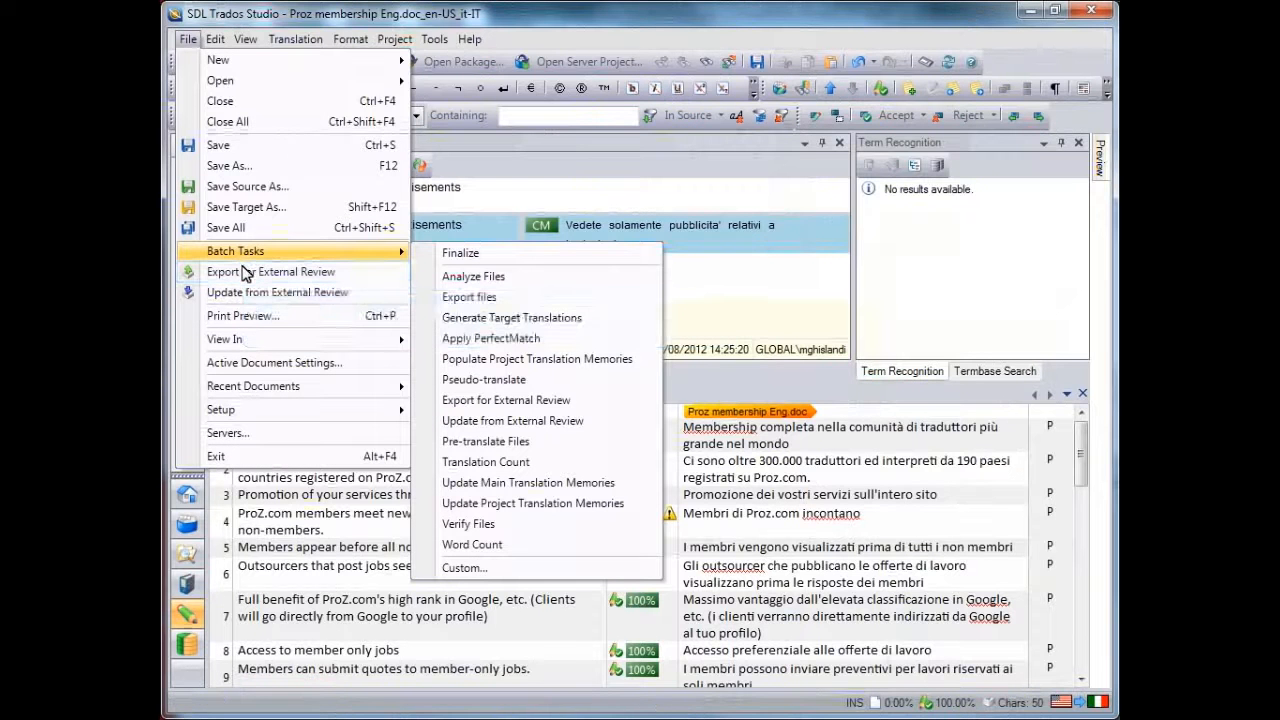
{"action": "left_click", "coordinate": [244, 279]}
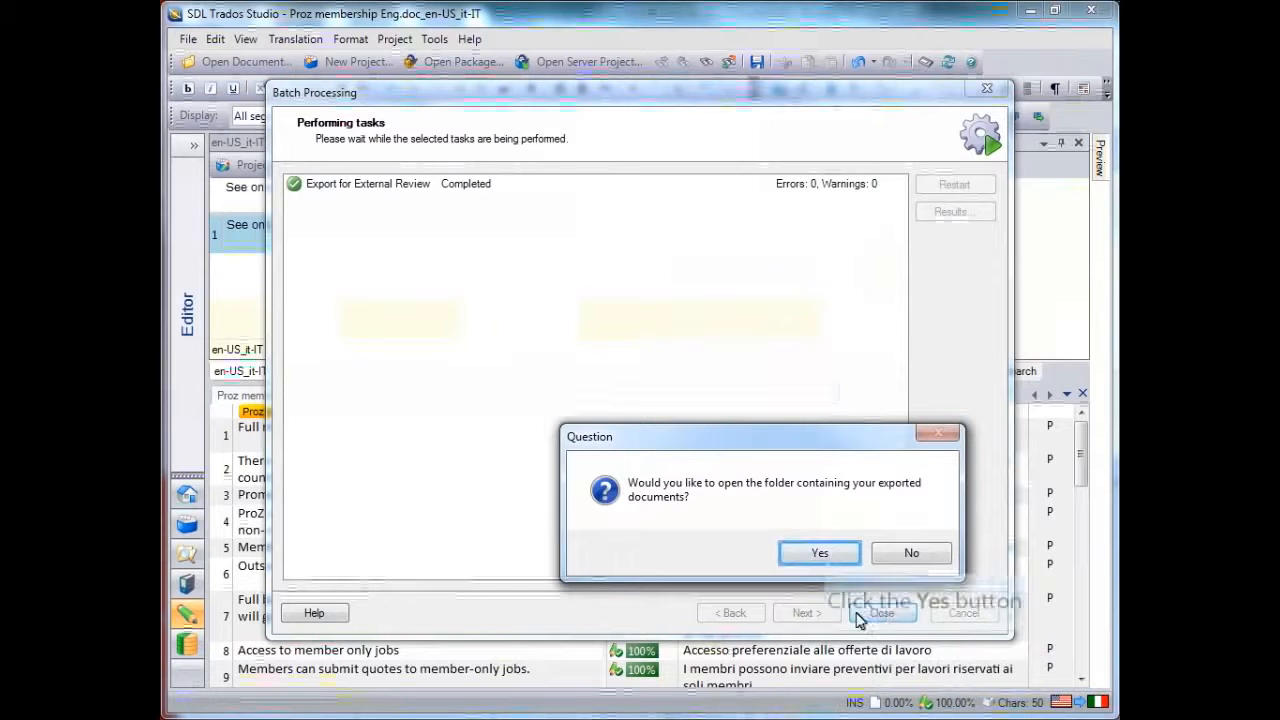
{"action": "left_click", "coordinate": [820, 553]}
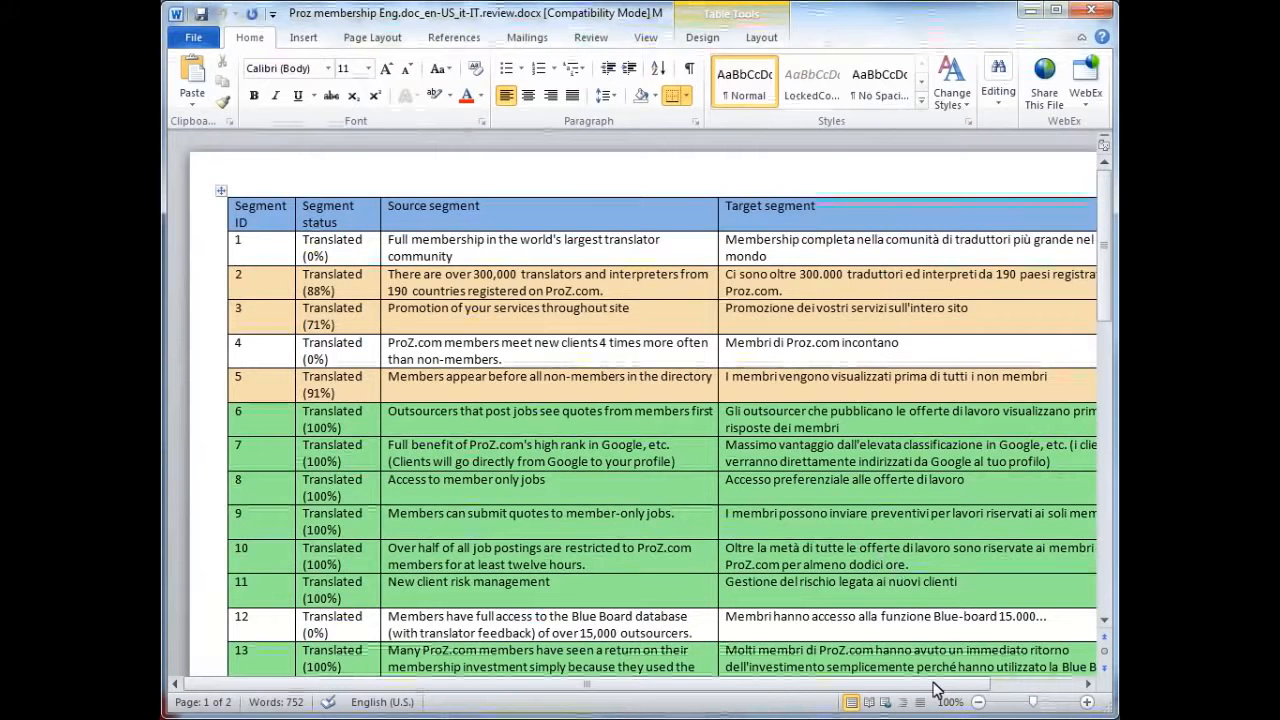
Correct the target of segment 4 in the review document to "Membri di Proz.com incontrano nuovi clienti 4 volte piu' spesso che non membri."
{"action": "left_click_drag", "start_coordinate": [932, 683], "coordinate": [987, 692]}
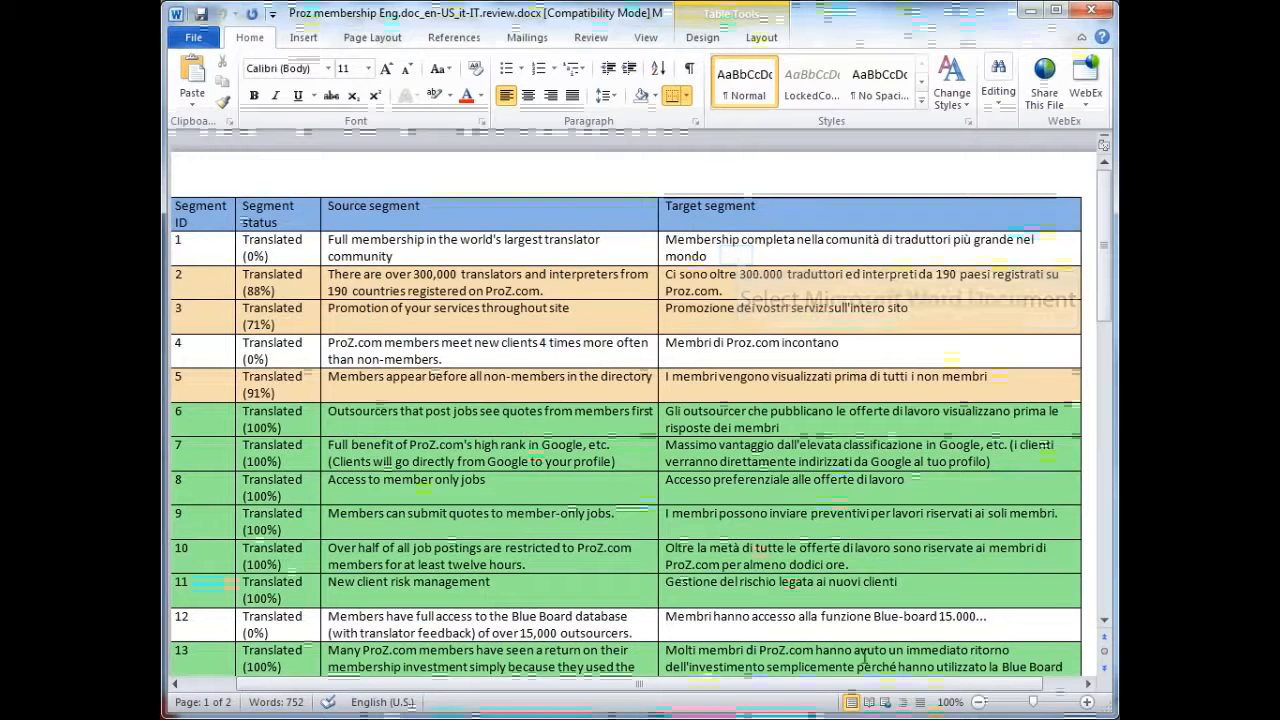
{"action": "left_click", "coordinate": [738, 256]}
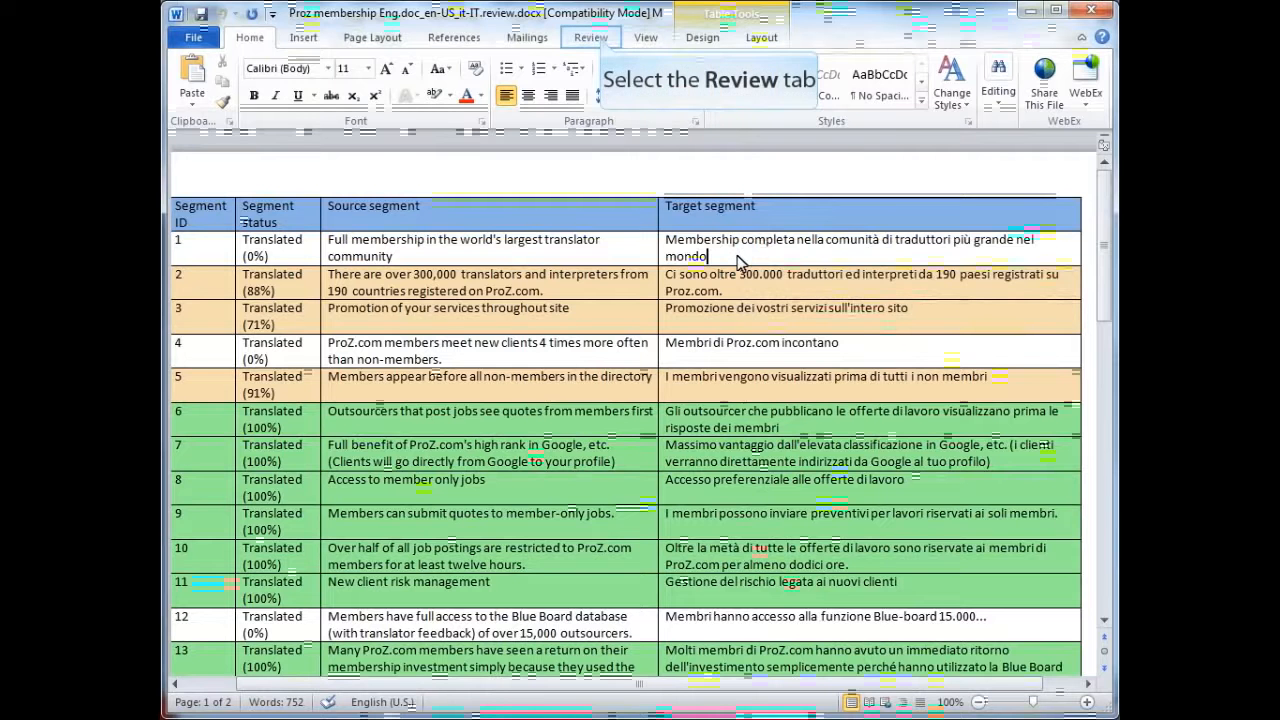
{"action": "left_click", "coordinate": [601, 40]}
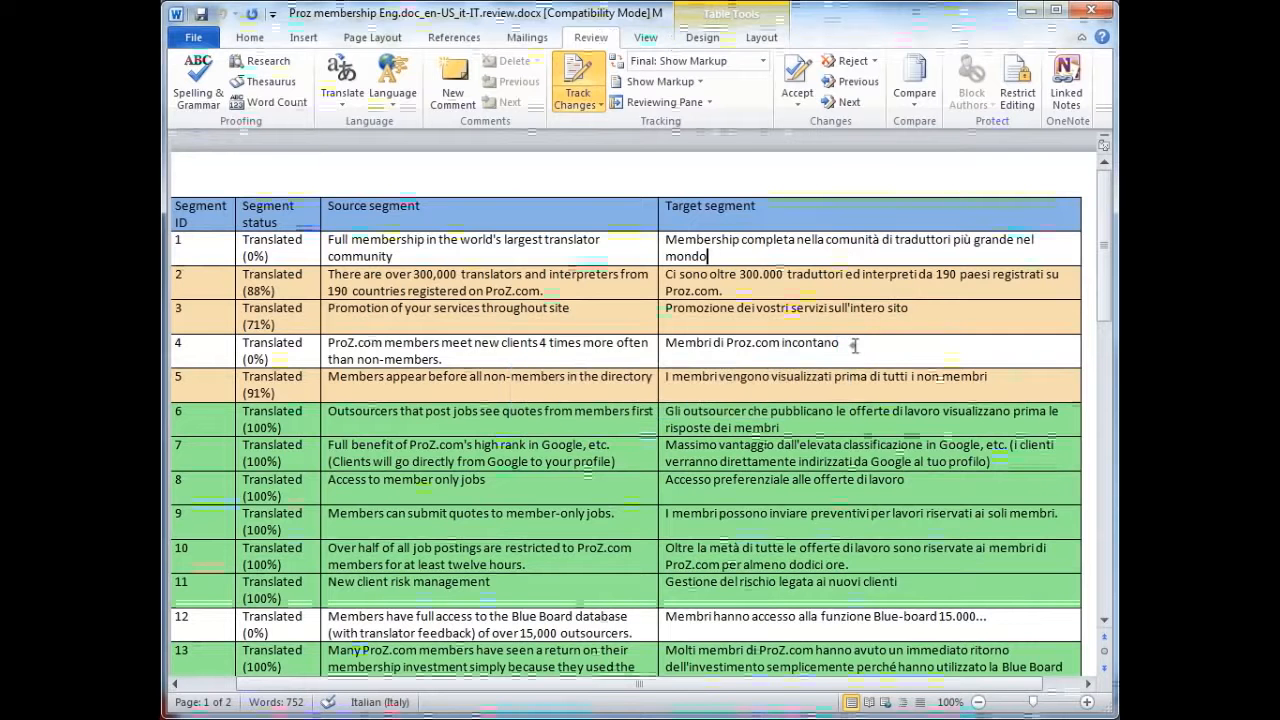
{"action": "left_click", "coordinate": [855, 345]}
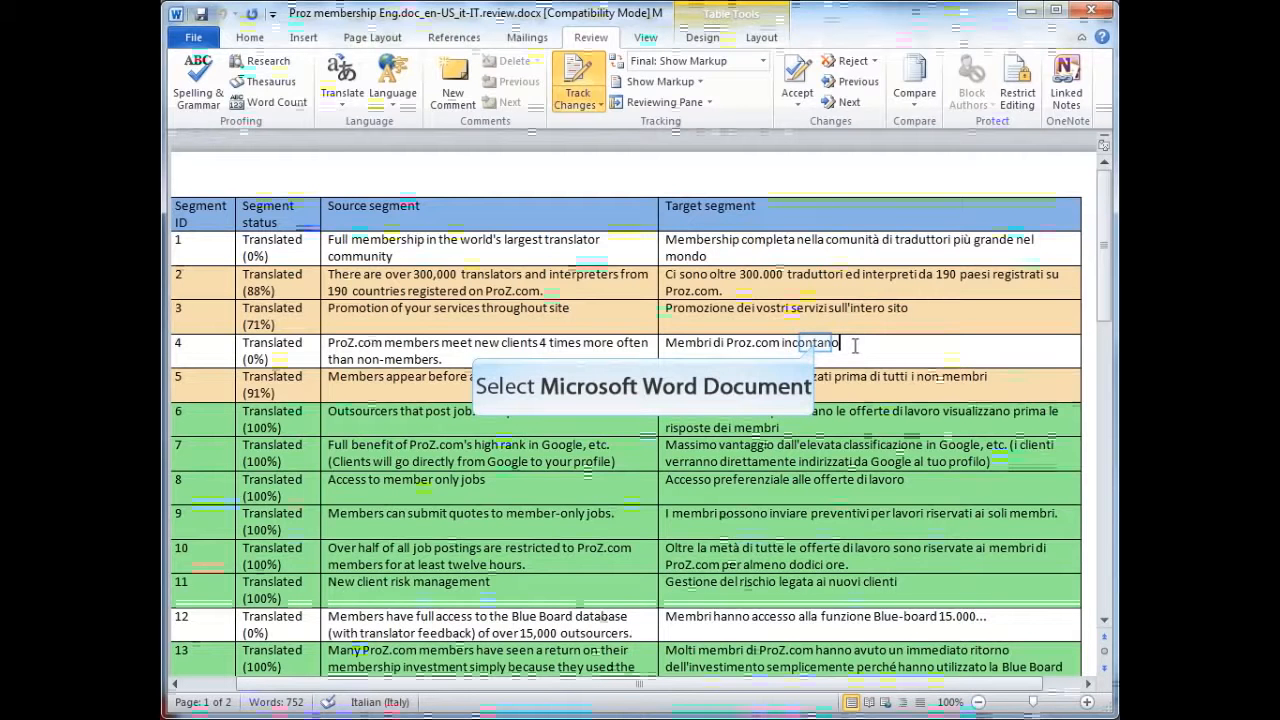
{"action": "left_click", "coordinate": [818, 343]}
{"action": "type", "text": "rano"}
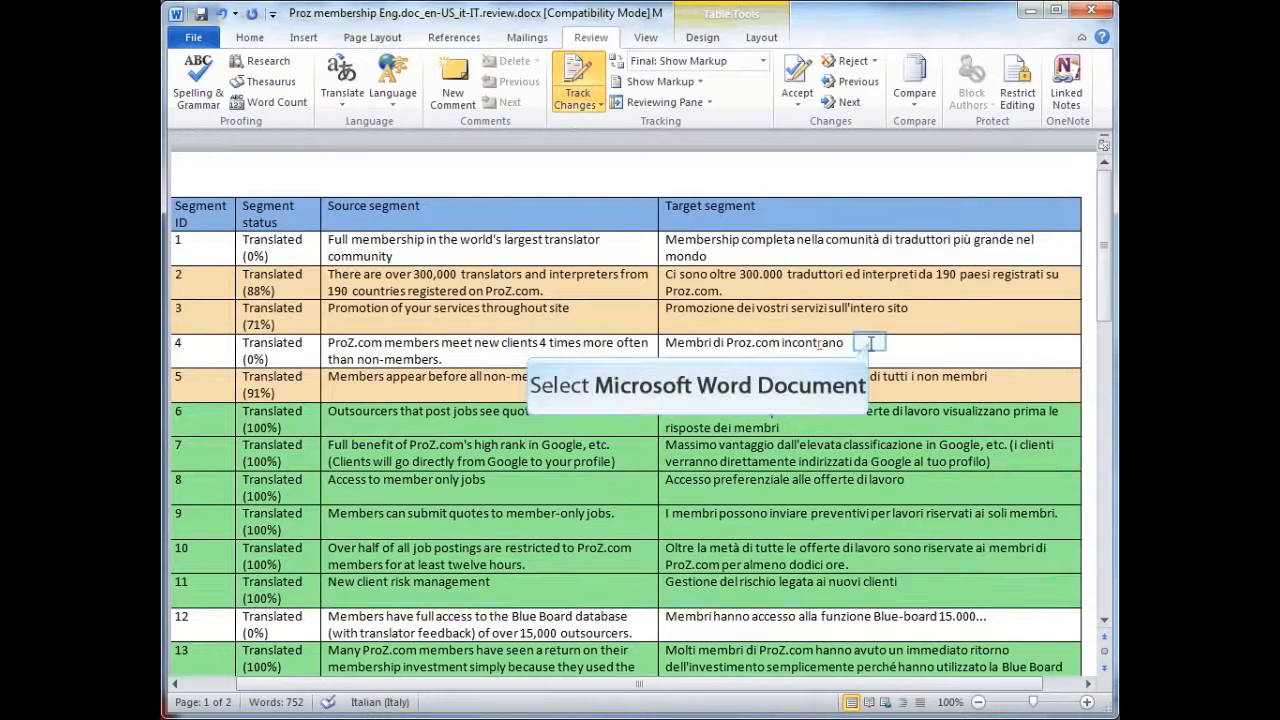
{"action": "type", "text": " nuovi"}
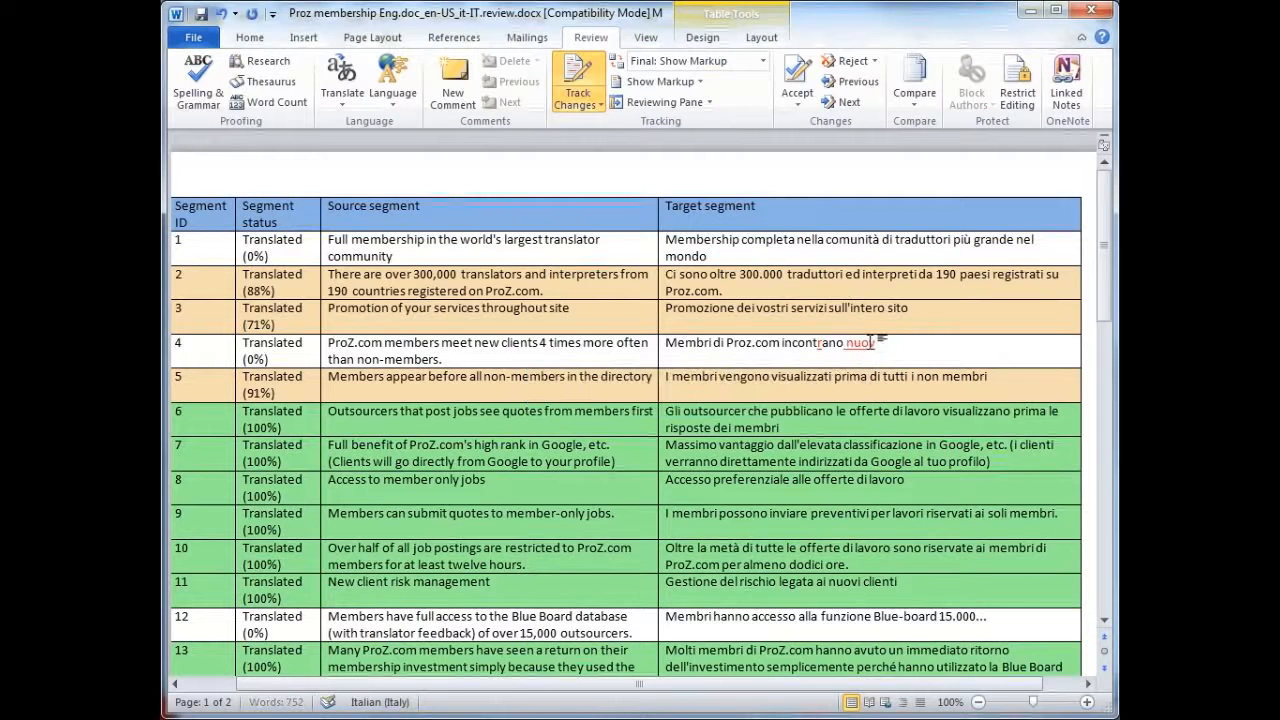
{"action": "type", "text": " clienti 4 v"}
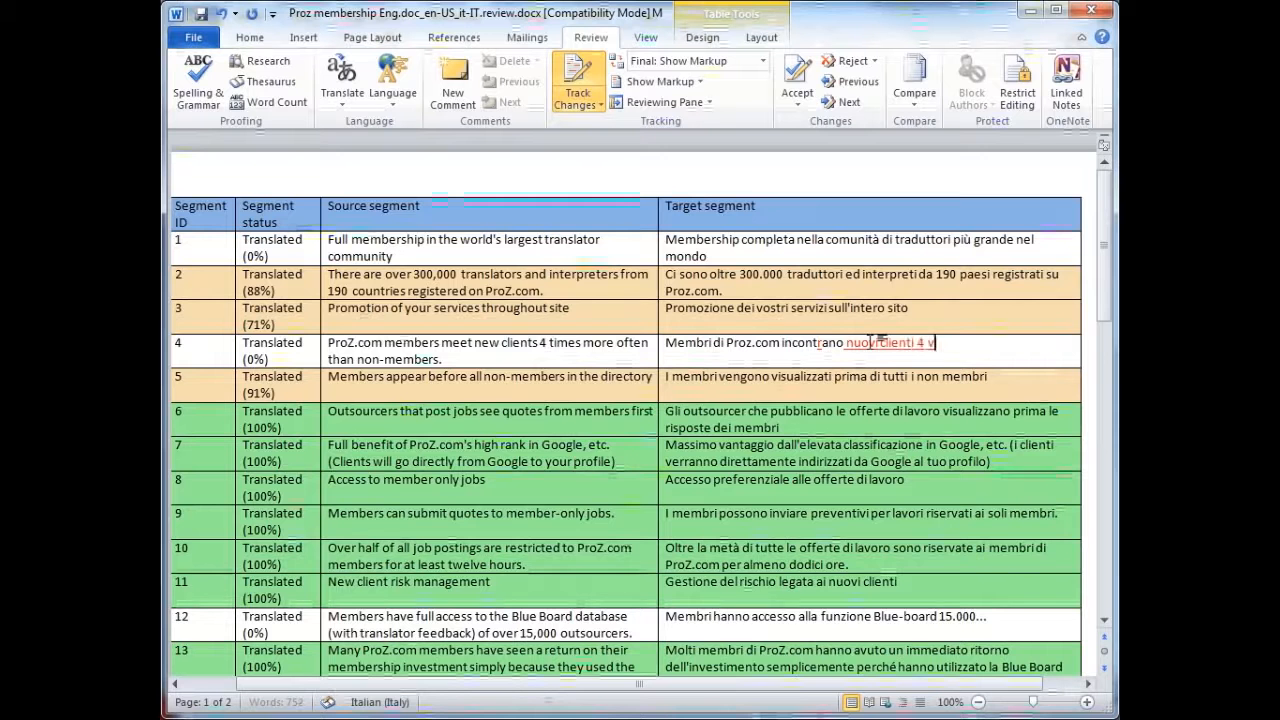
{"action": "type", "text": "olte piu' spe"}
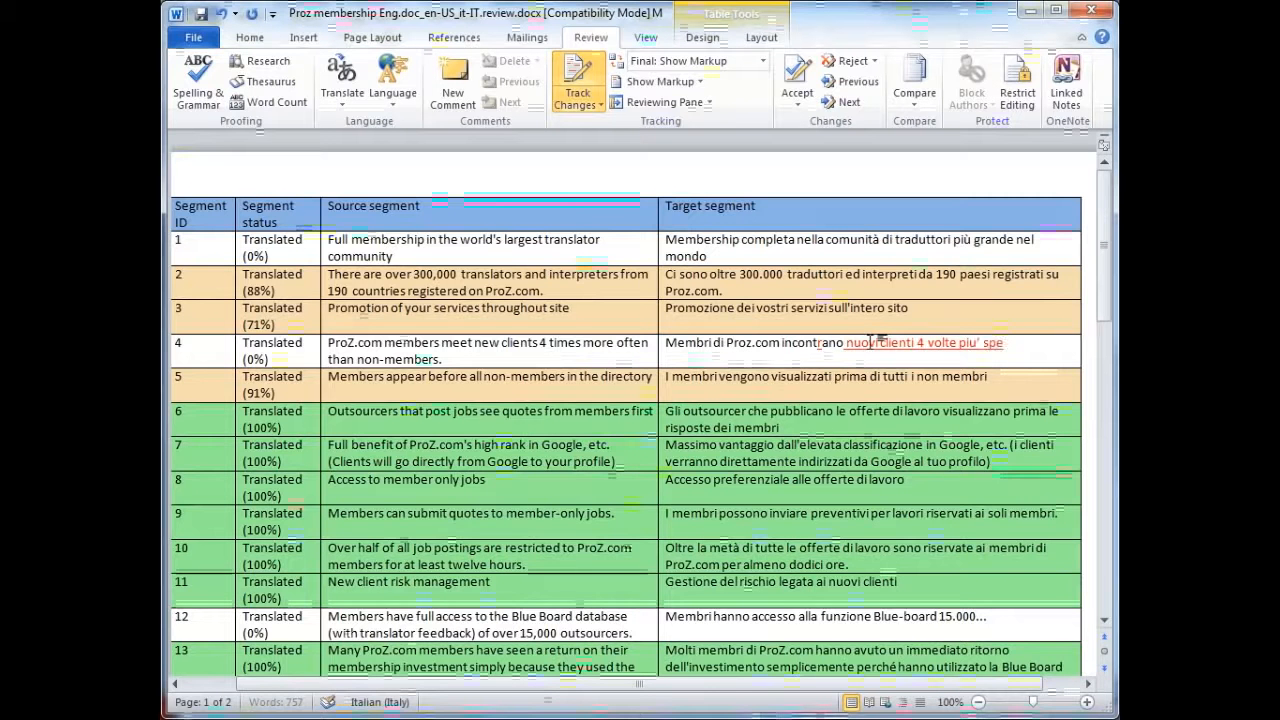
{"action": "type", "text": "sso che non"}
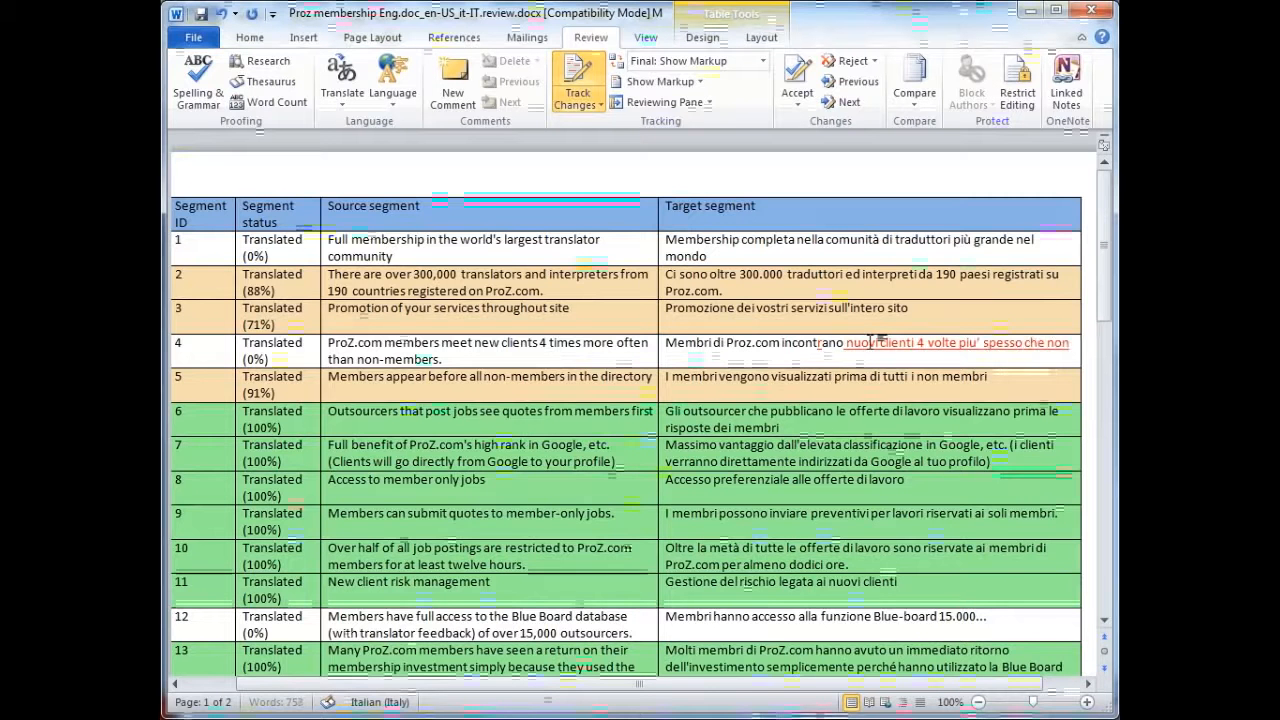
{"action": "type", "text": " membri."}
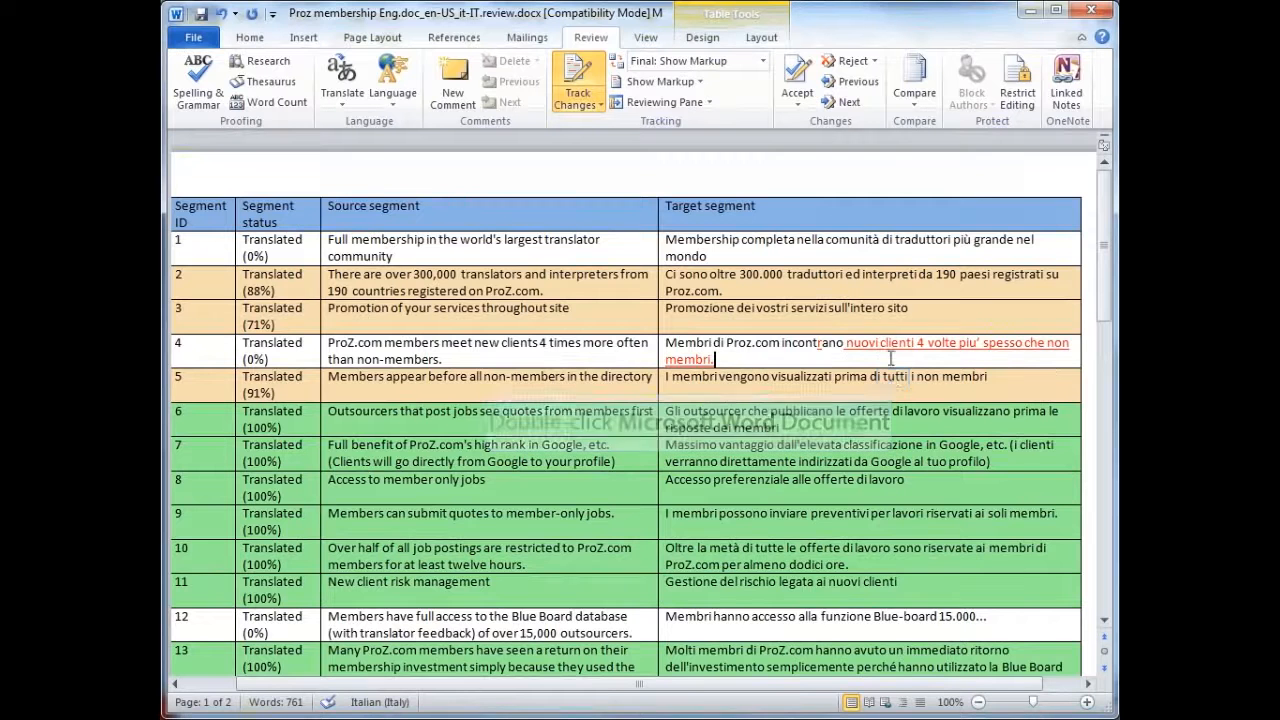
In the target of segment 5, delete "tutti" and replace "di" with "dei"
{"action": "double_click", "coordinate": [895, 377]}
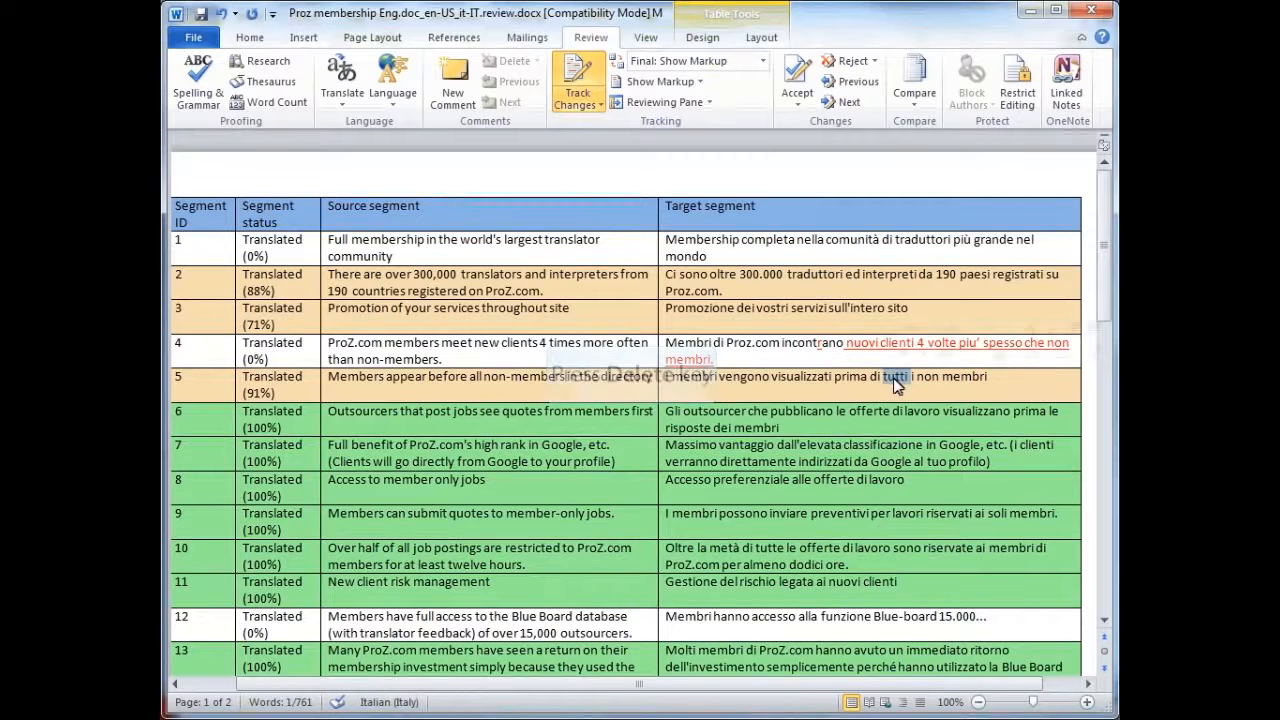
{"action": "key", "text": "Delete"}
{"action": "double_click", "coordinate": [877, 378]}
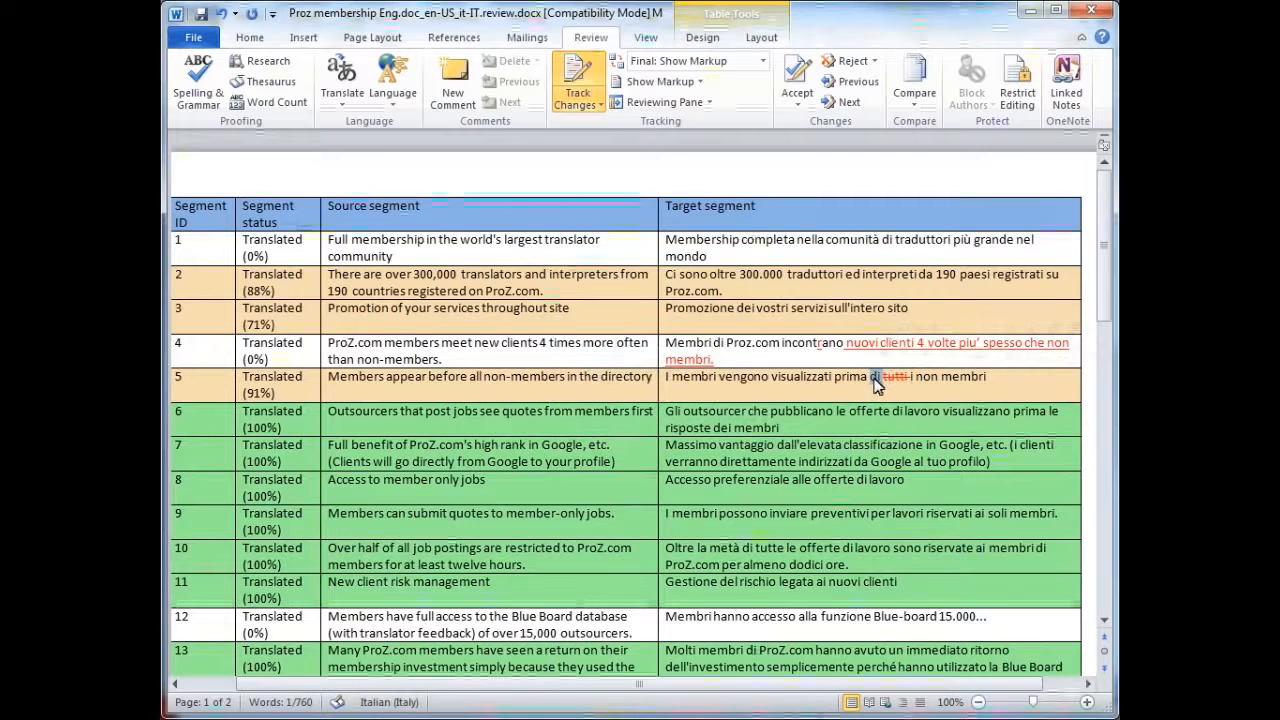
{"action": "type", "text": "dei"}
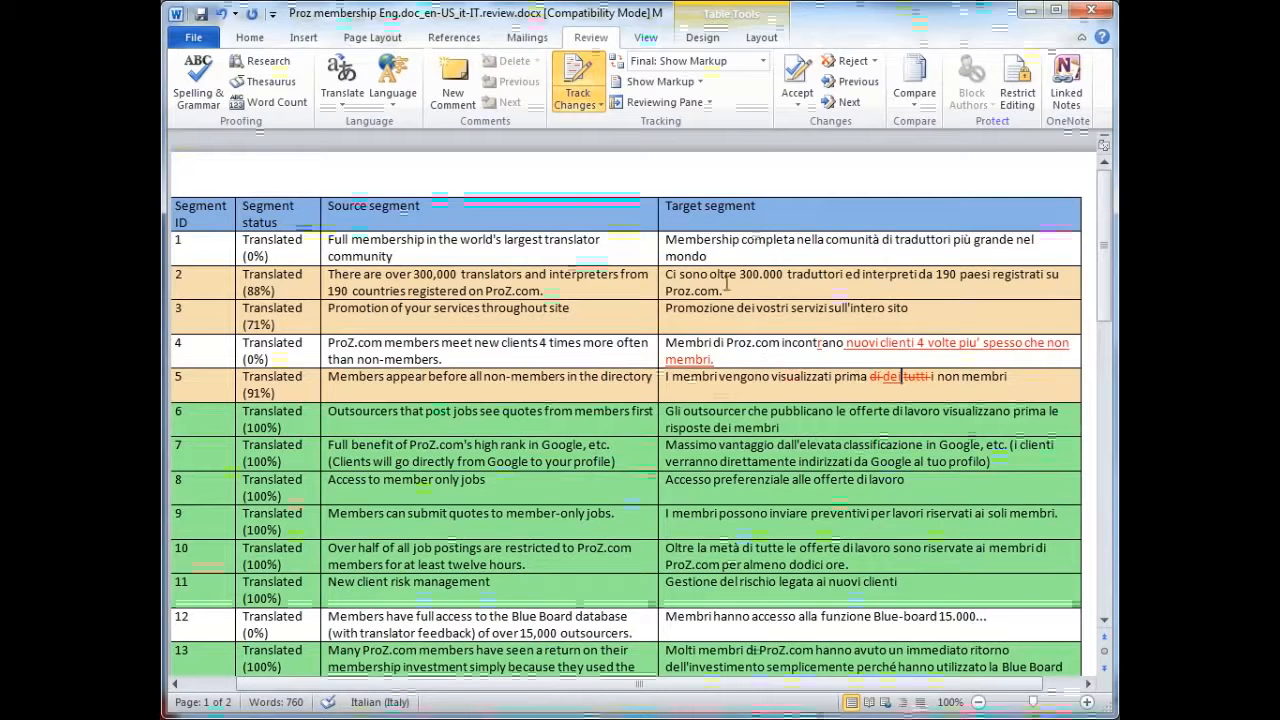
Add the comment "I don't like this translation" to the whole target text of segment 1
{"action": "left_click_drag", "start_coordinate": [726, 257], "coordinate": [695, 260]}
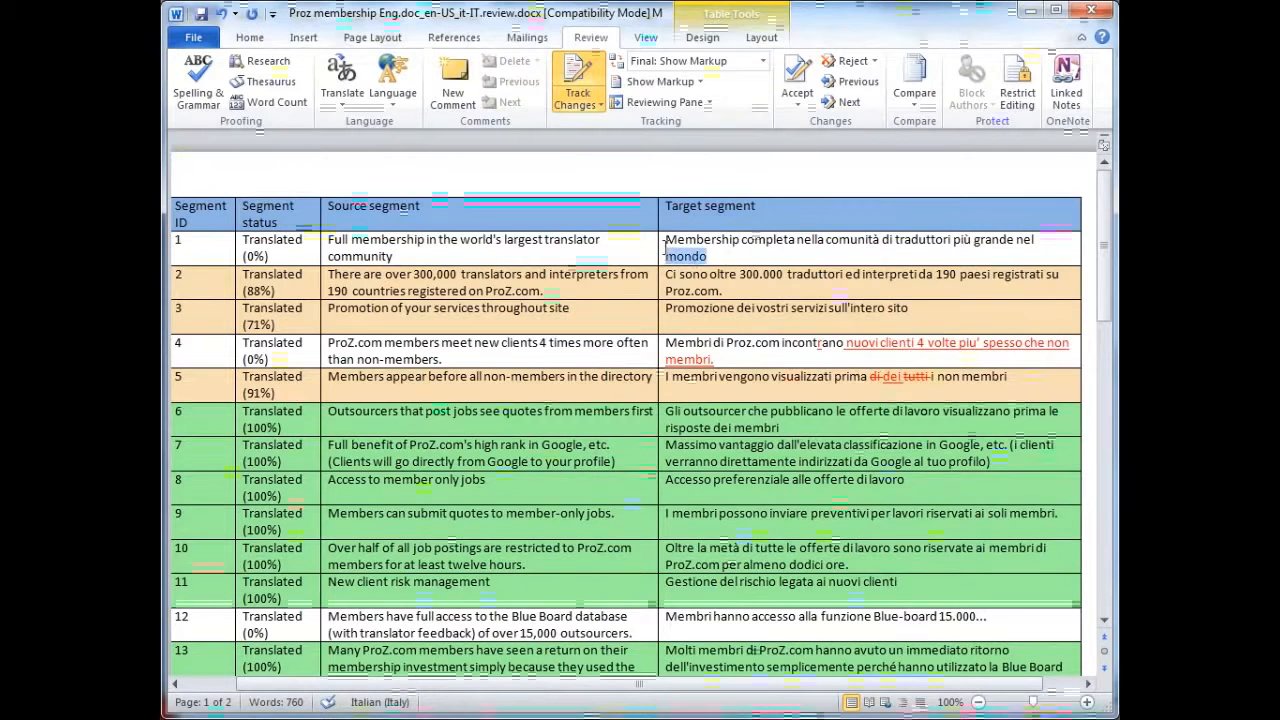
{"action": "left_click", "coordinate": [668, 250]}
{"action": "right_click", "coordinate": [688, 247]}
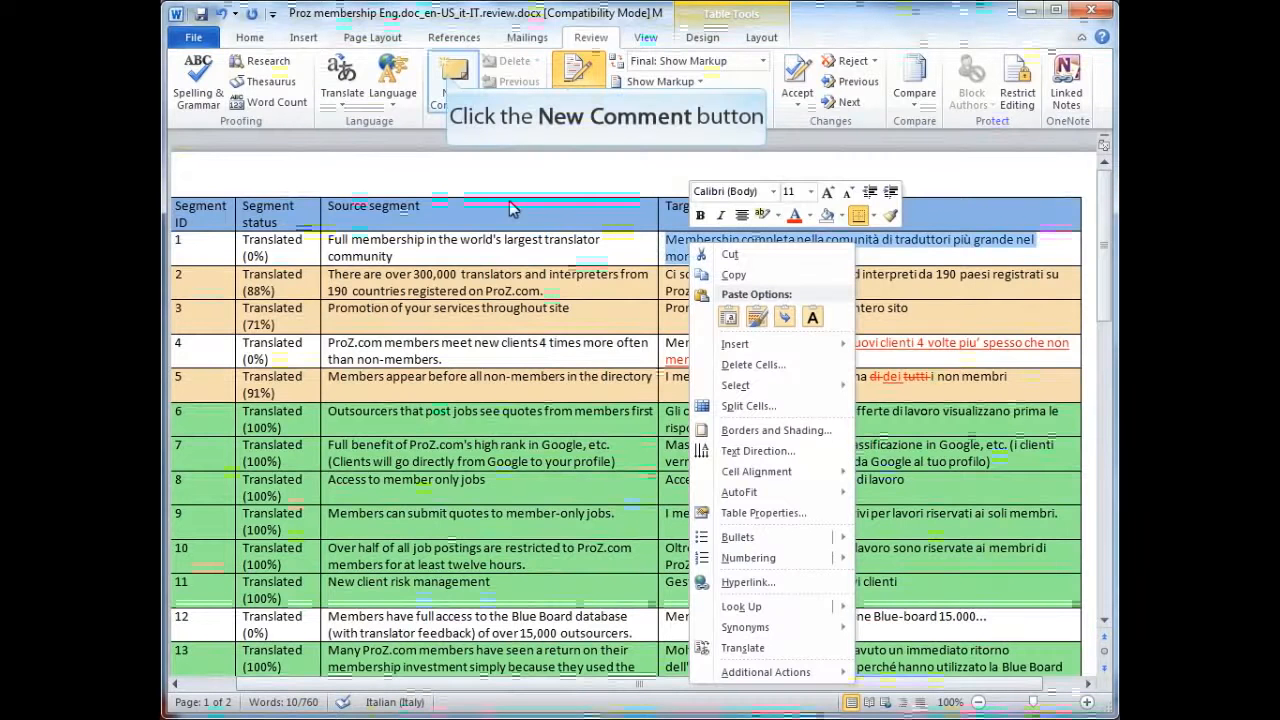
{"action": "left_click", "coordinate": [452, 82]}
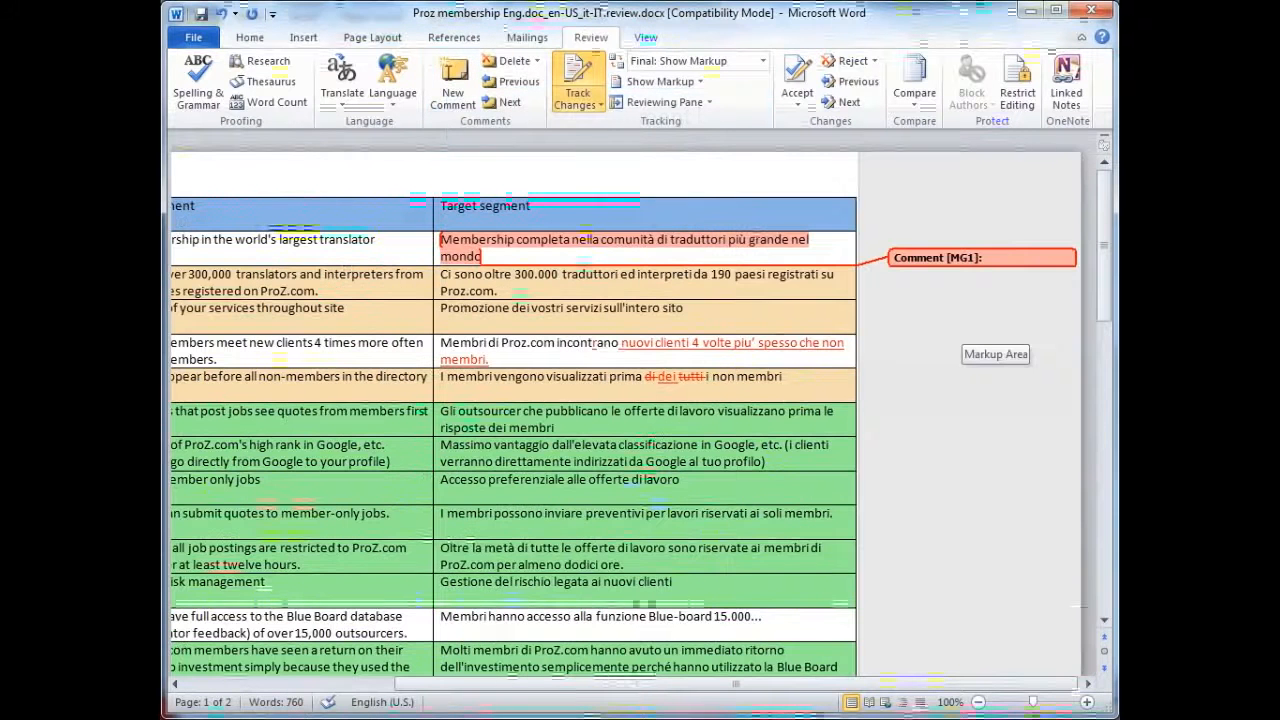
{"action": "type", "text": "I don't like"}
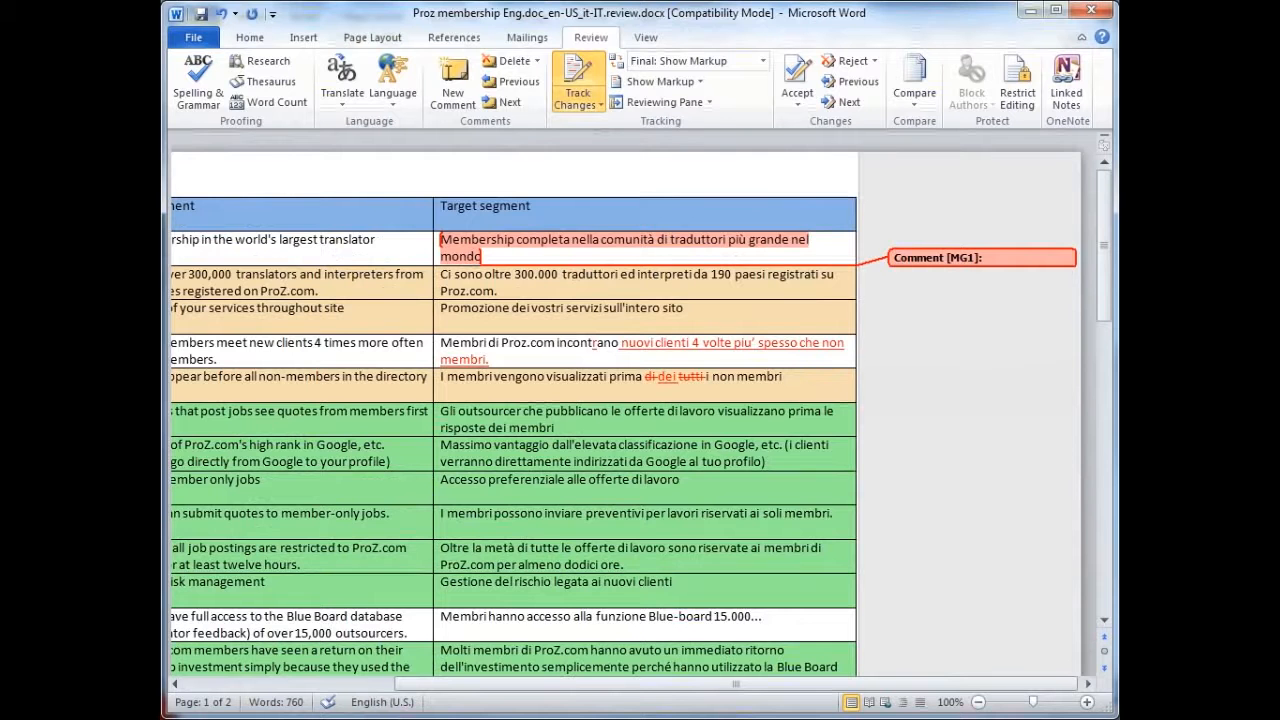
{"action": "type", "text": " this translation"}
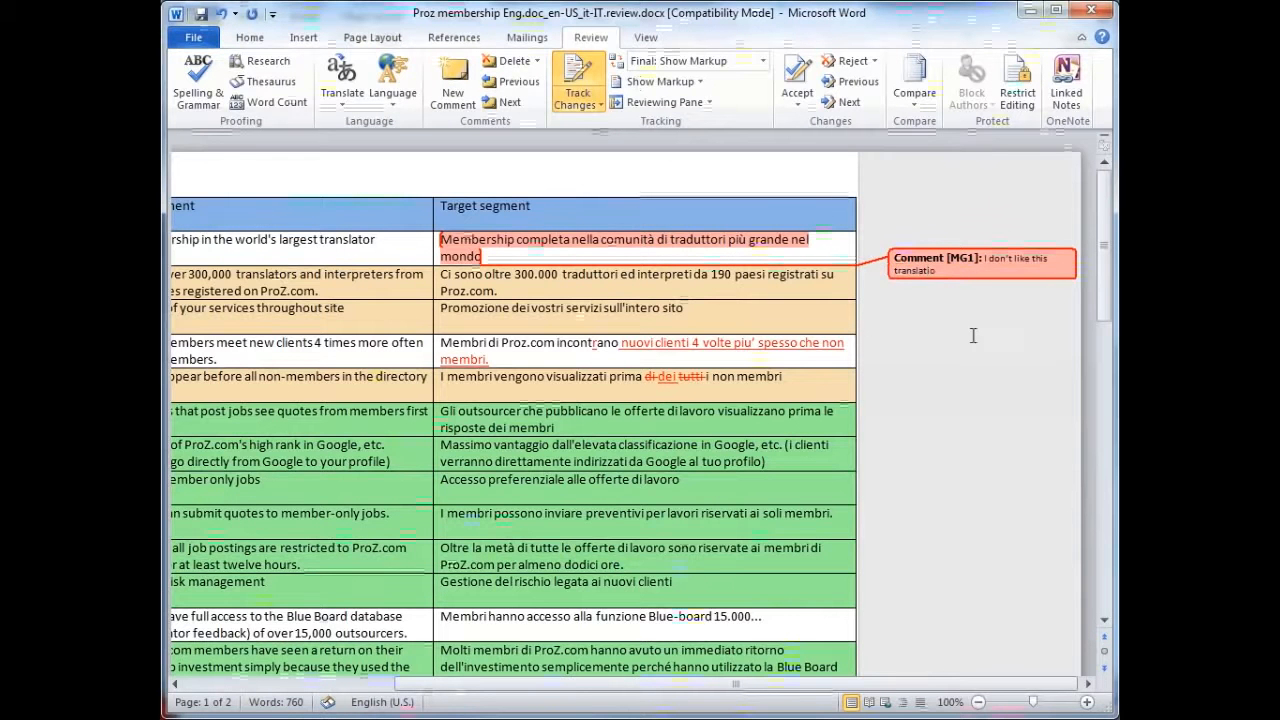
{"action": "left_click", "coordinate": [696, 246]}
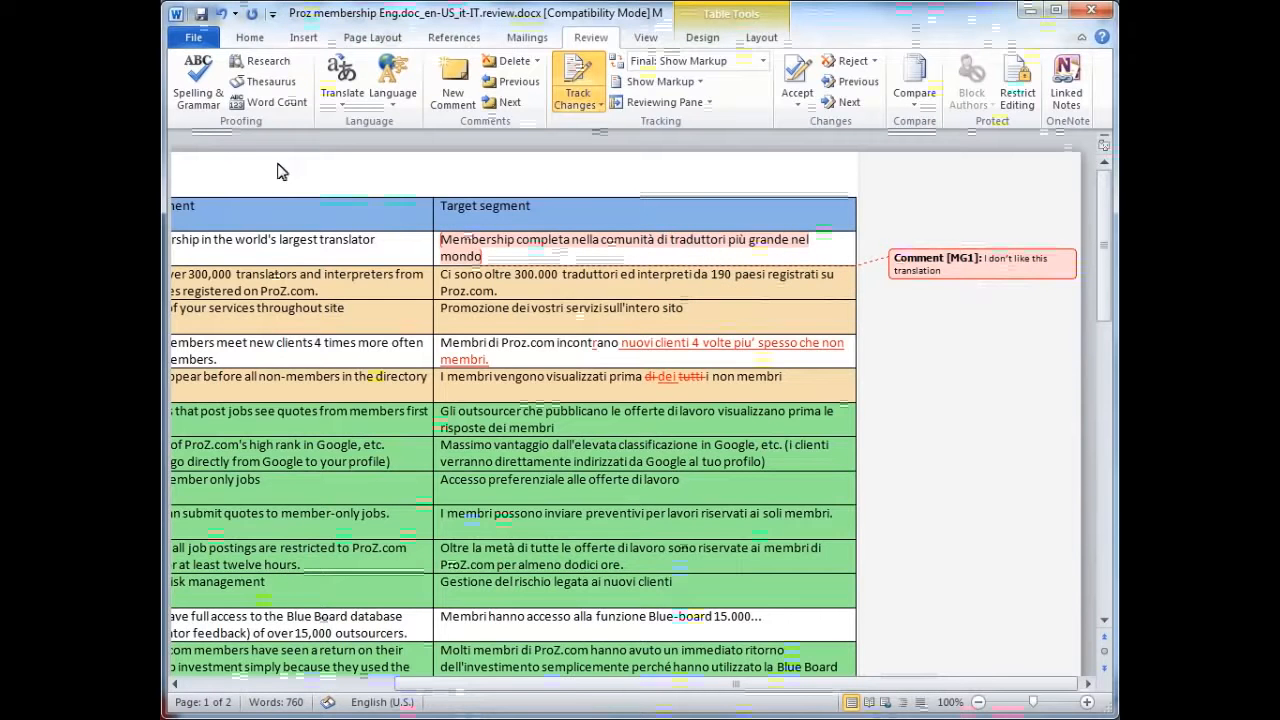
Save the reviewed document and switch back to SDL Trados Studio
{"action": "left_click", "coordinate": [208, 38]}
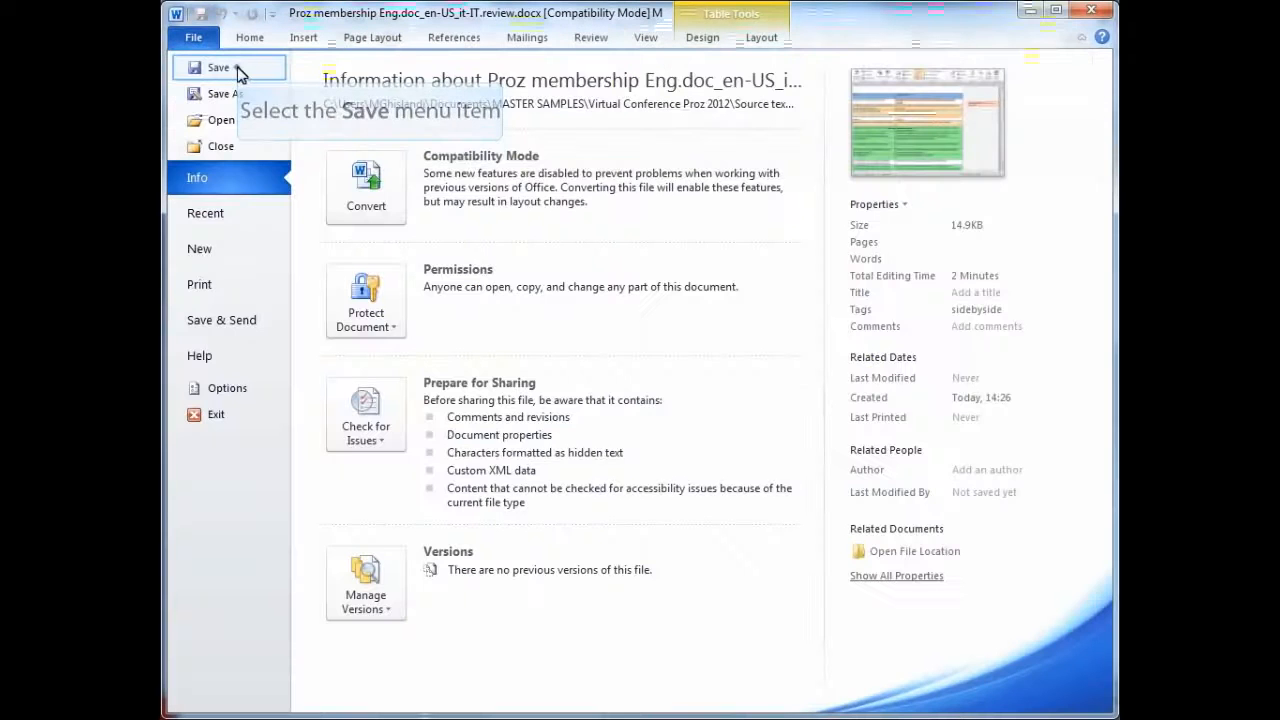
{"action": "left_click", "coordinate": [240, 68]}
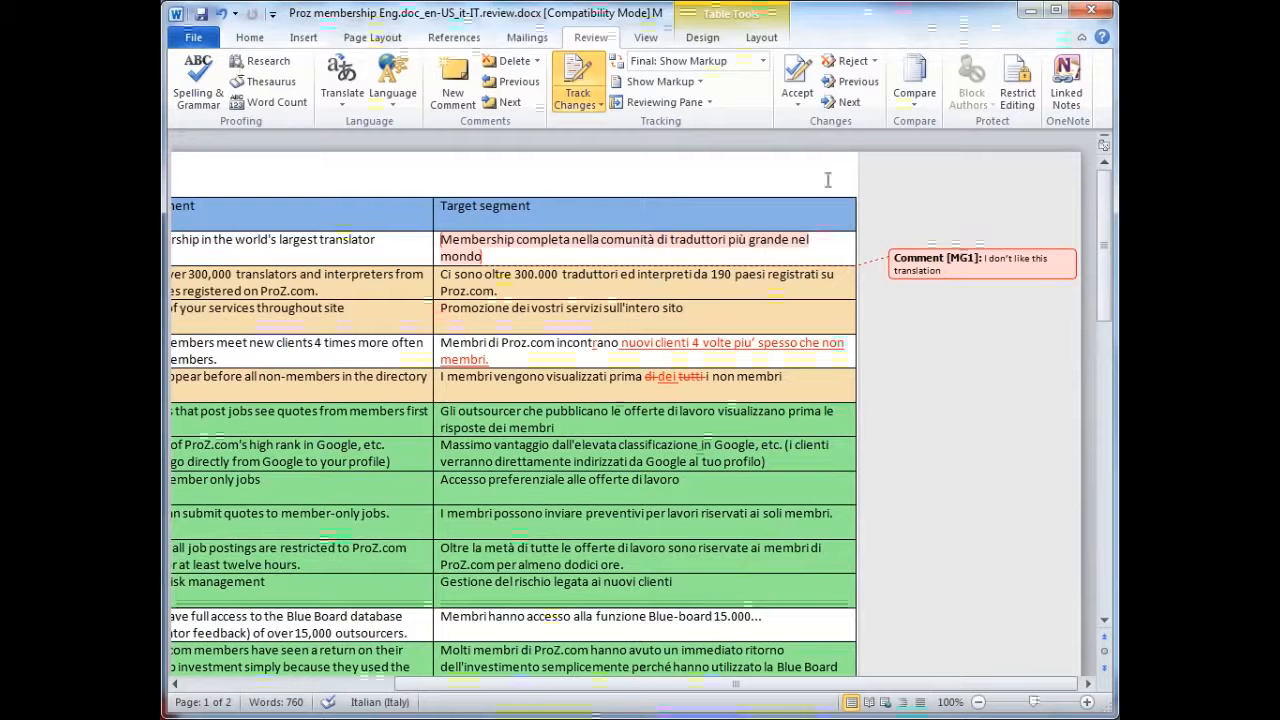
{"action": "key", "text": "alt+Tab"}
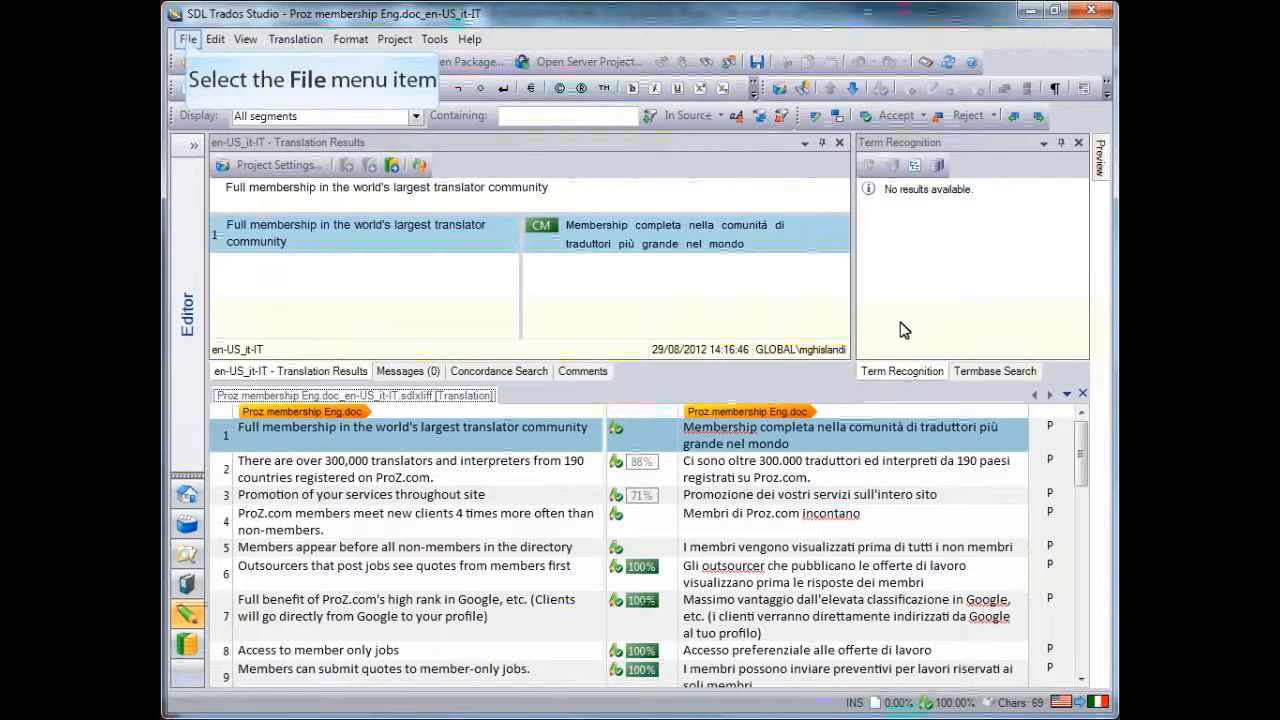
Start the Update from External Review batch task and proceed to its review document settings
{"action": "left_click", "coordinate": [185, 42]}
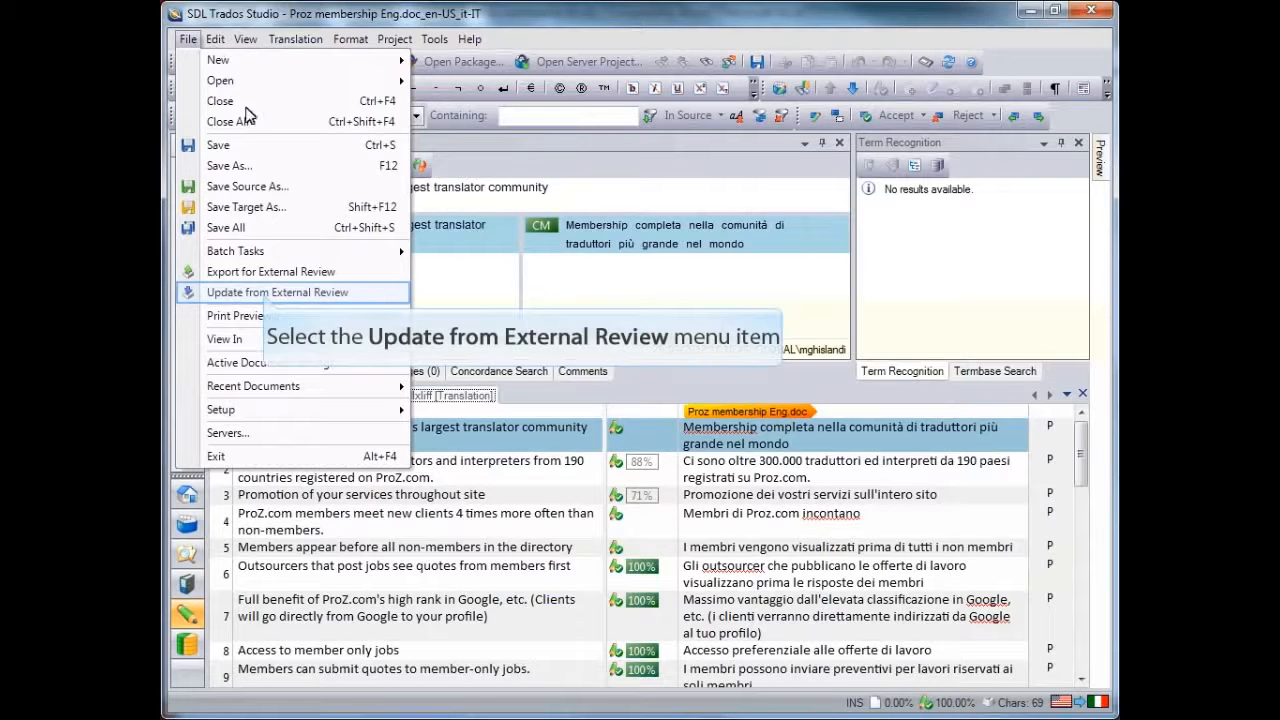
{"action": "left_click", "coordinate": [266, 292]}
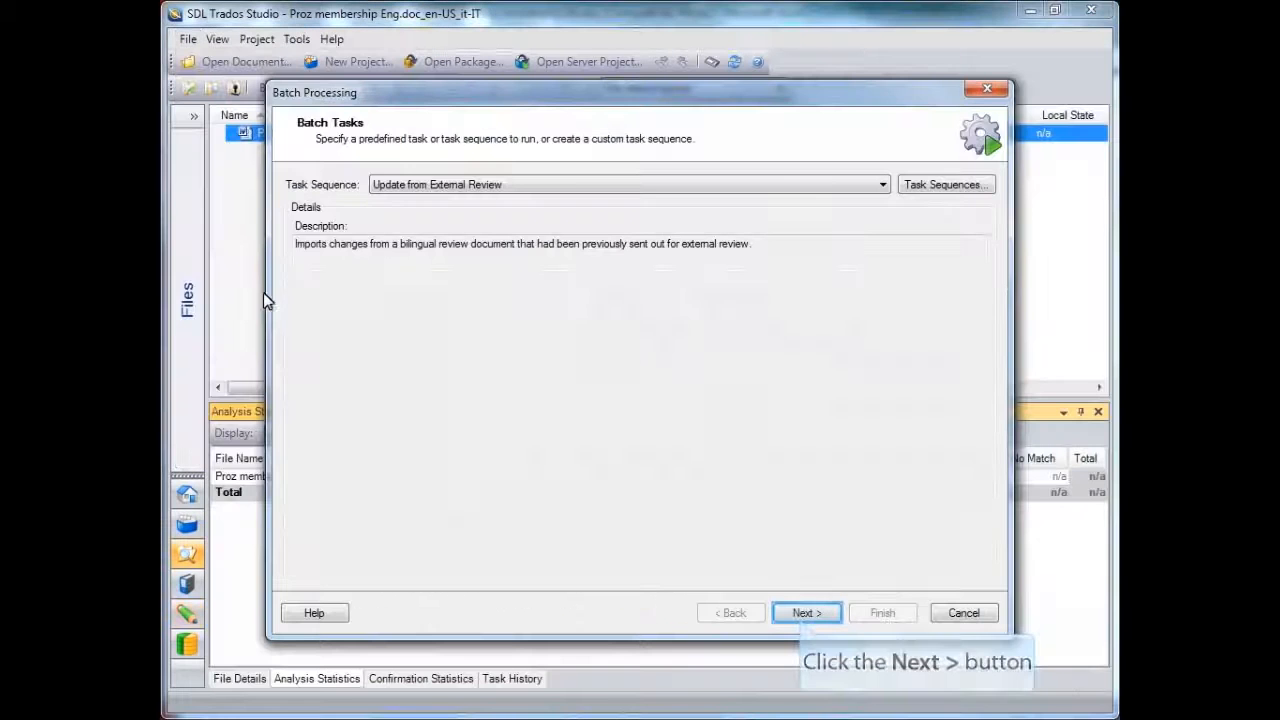
{"action": "left_click", "coordinate": [805, 615]}
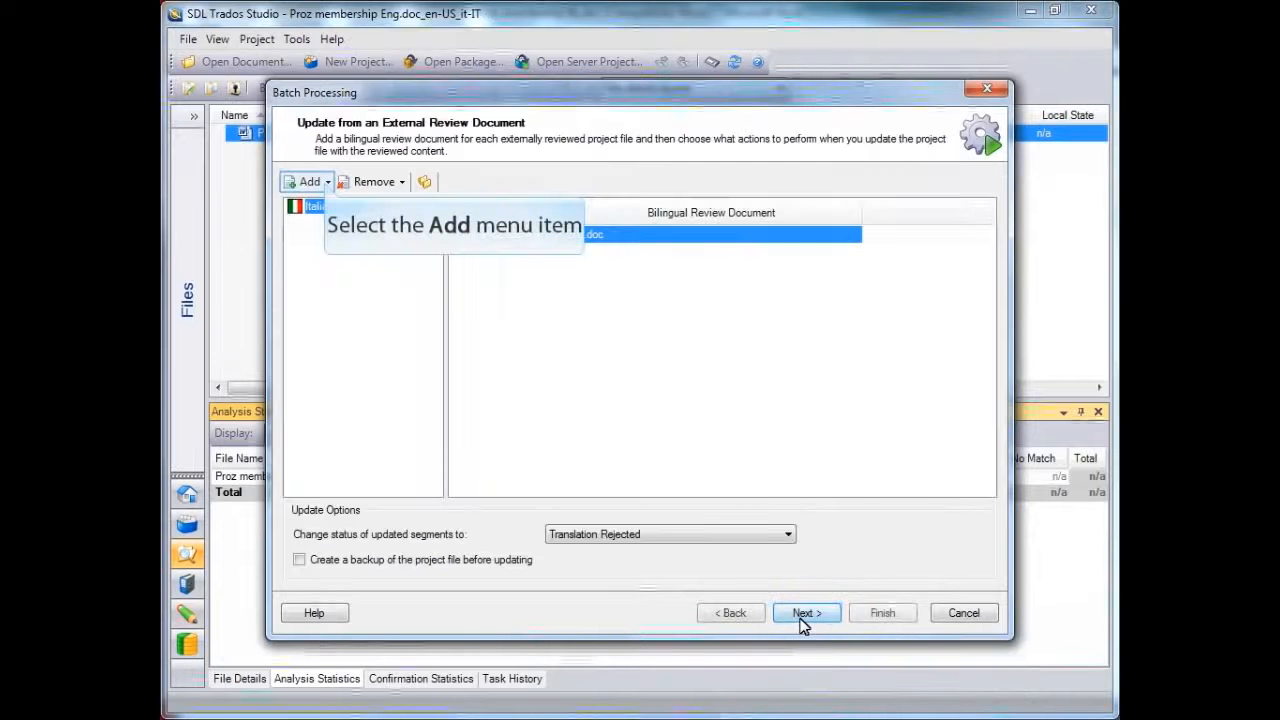
Add the reviewed Proz membership file from the it-IT subfolder of External Review, run the update and reopen the translation in the editor
{"action": "left_click", "coordinate": [326, 184]}
{"action": "left_click", "coordinate": [345, 204]}
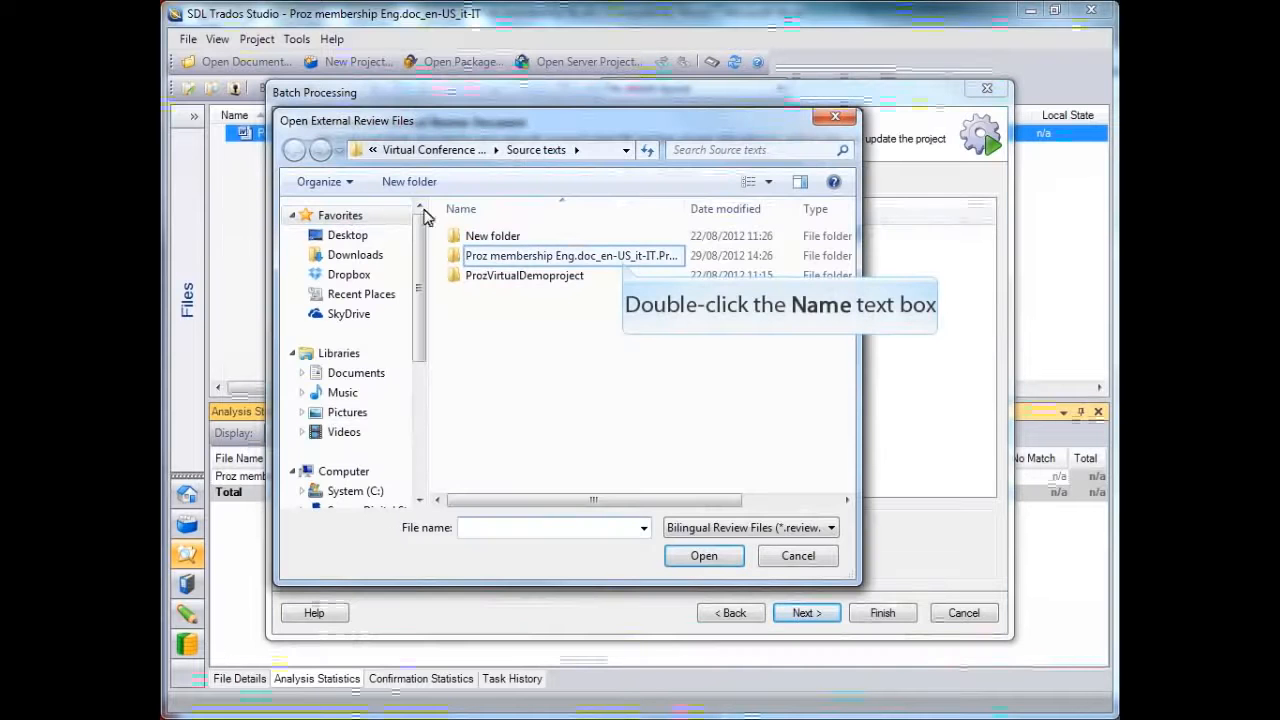
{"action": "double_click", "coordinate": [612, 256]}
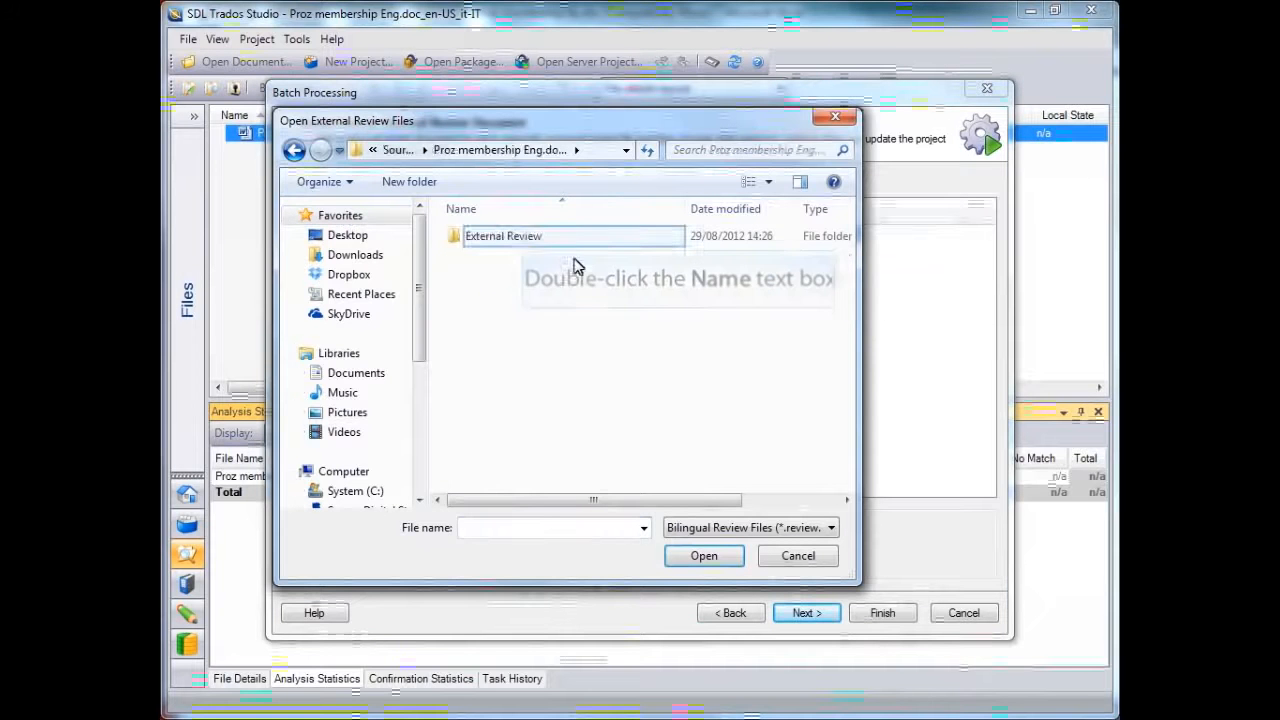
{"action": "double_click", "coordinate": [522, 242]}
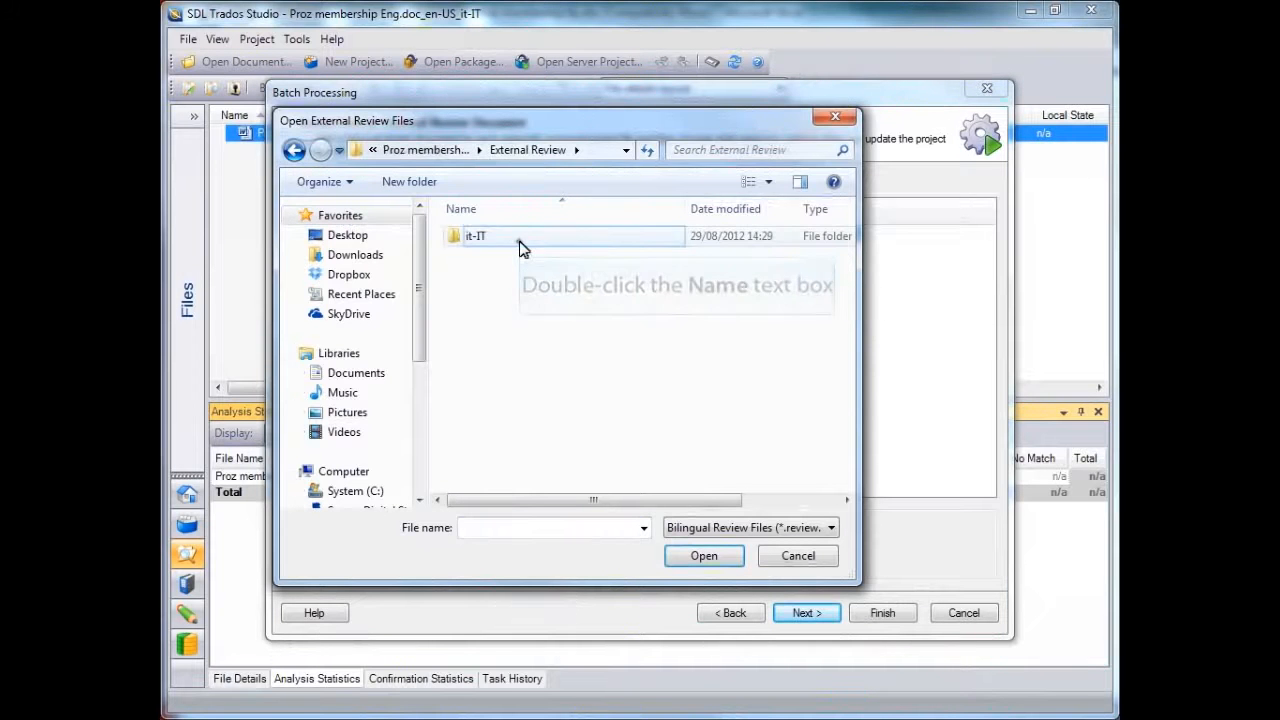
{"action": "double_click", "coordinate": [520, 240]}
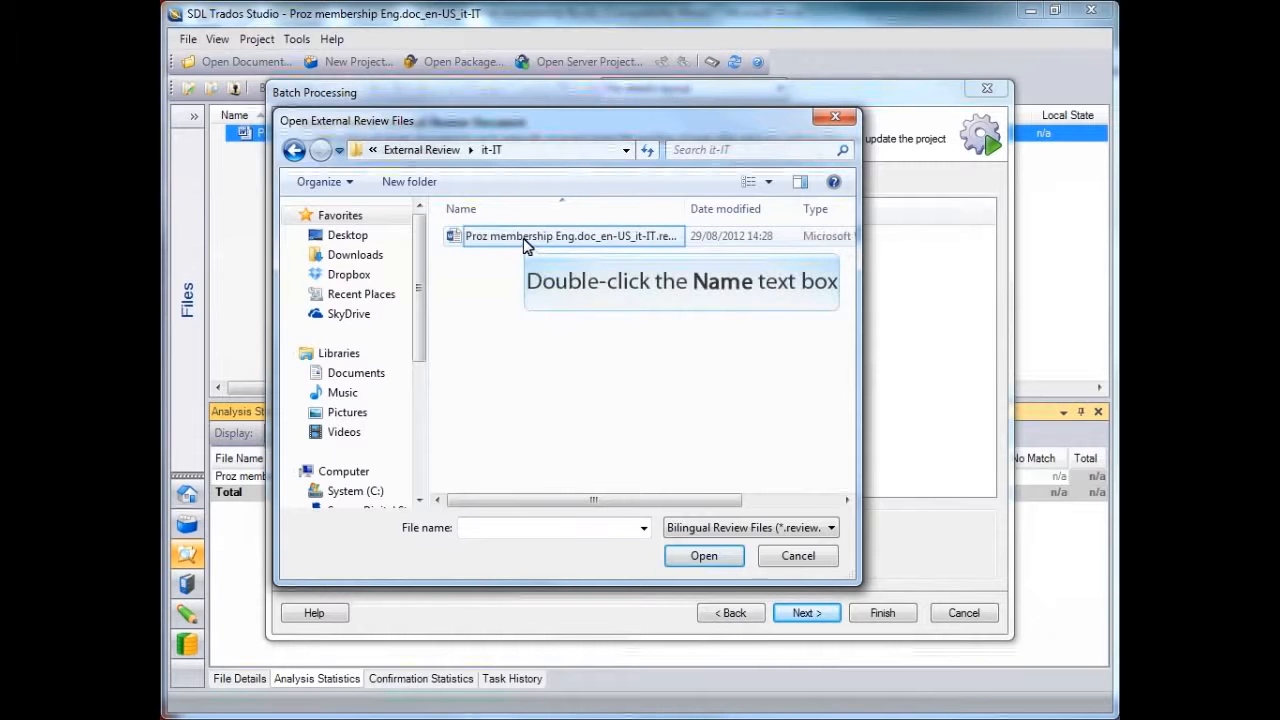
{"action": "double_click", "coordinate": [527, 246]}
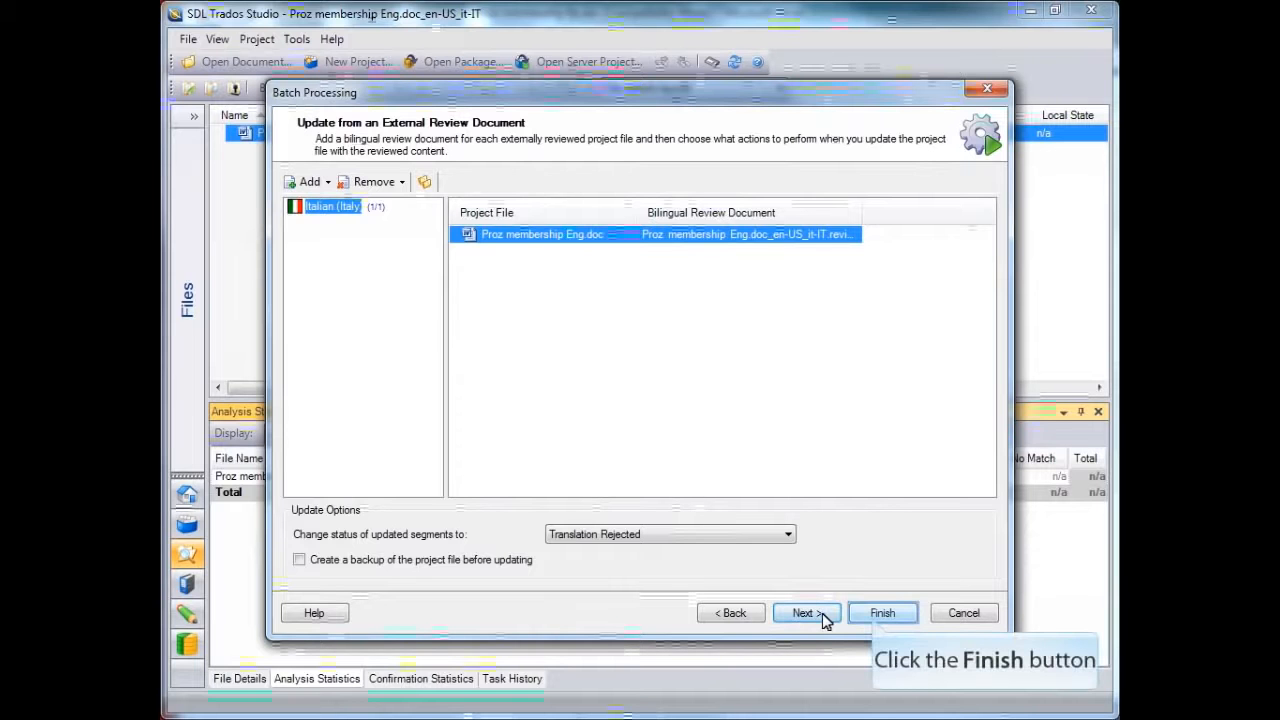
{"action": "left_click", "coordinate": [879, 616]}
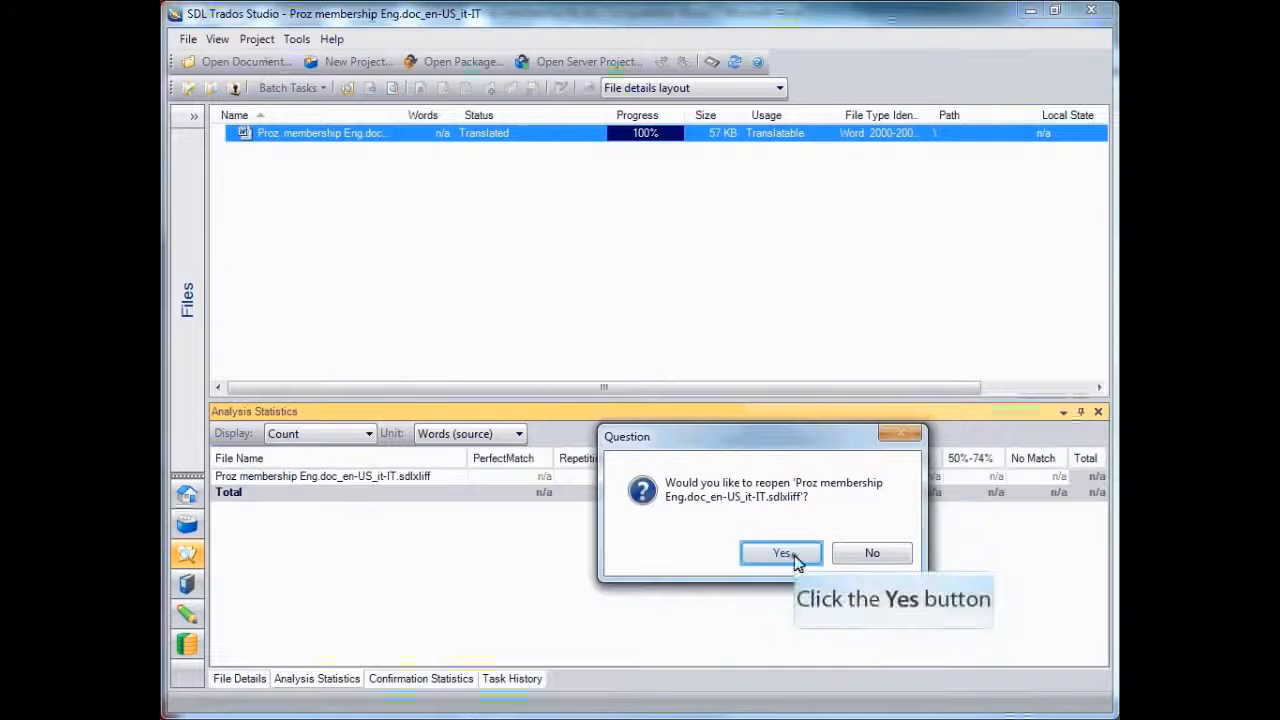
{"action": "left_click", "coordinate": [794, 555]}
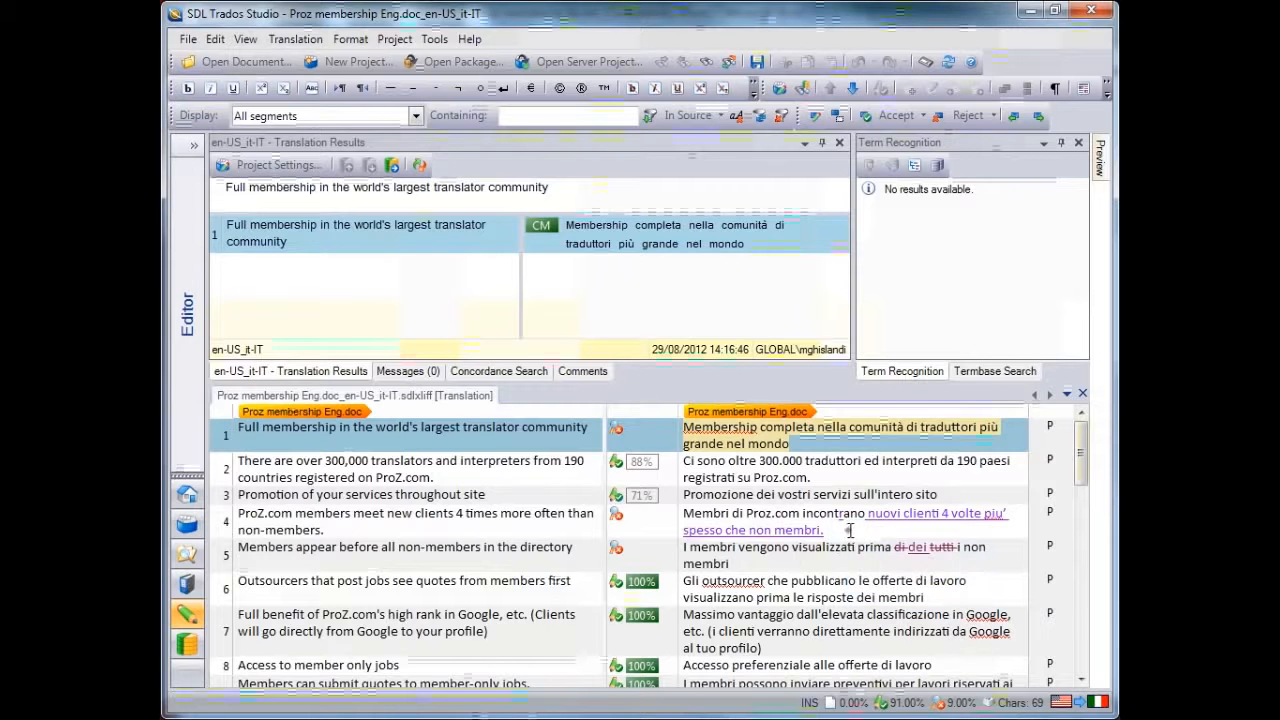
Turn on change tracking and append the sample text "l;askd;laskd" to the translation of segment 1
{"action": "left_click", "coordinate": [850, 530]}
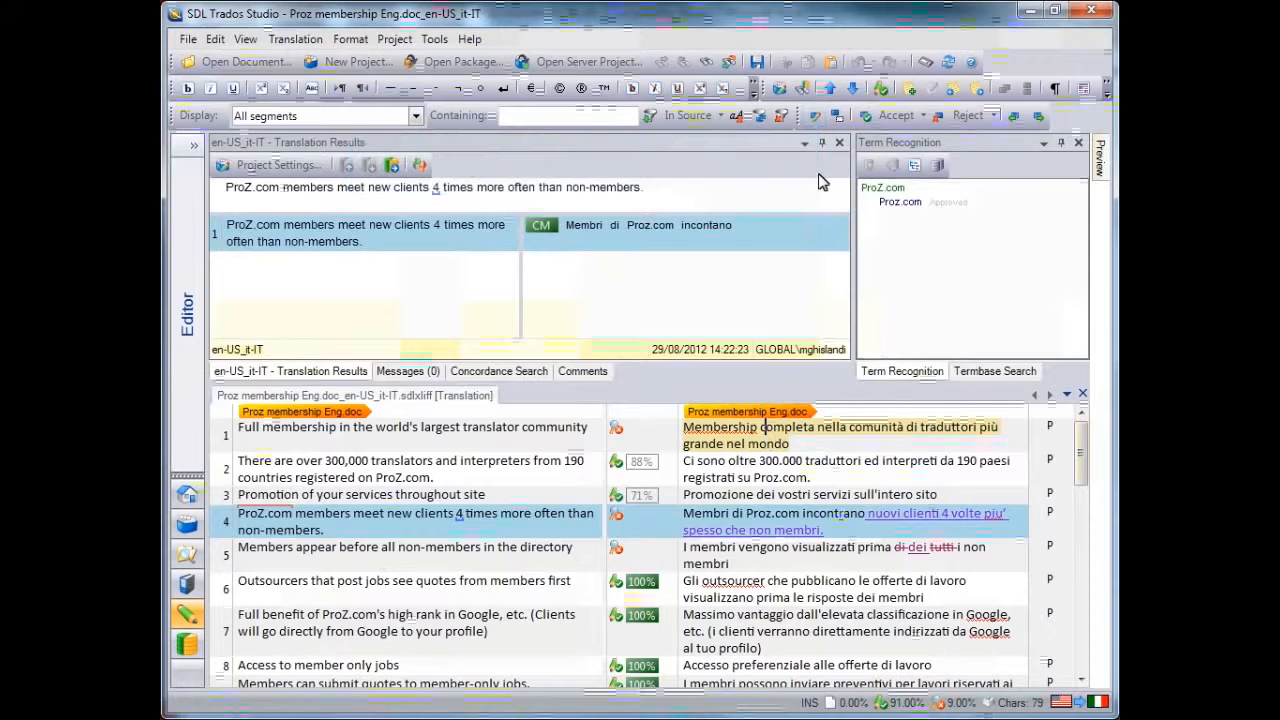
{"action": "left_click", "coordinate": [816, 116]}
{"action": "left_click", "coordinate": [819, 121]}
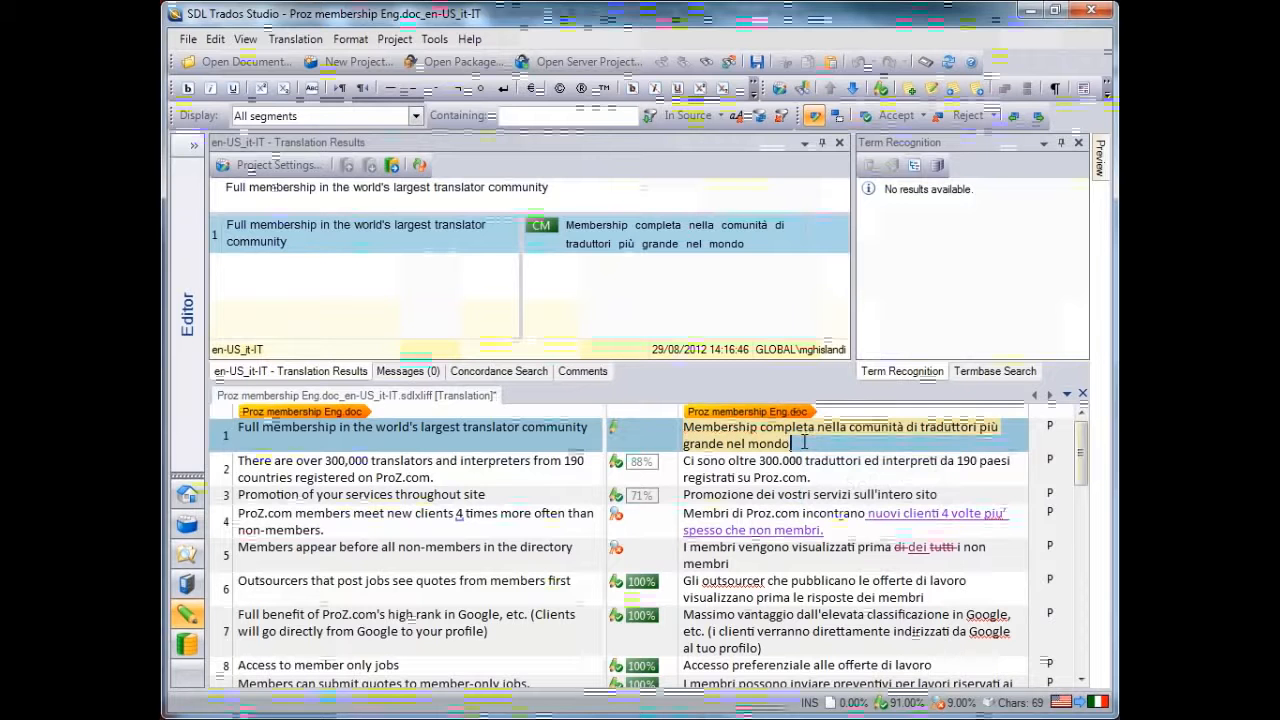
{"action": "type", "text": "l;askd;laskd"}
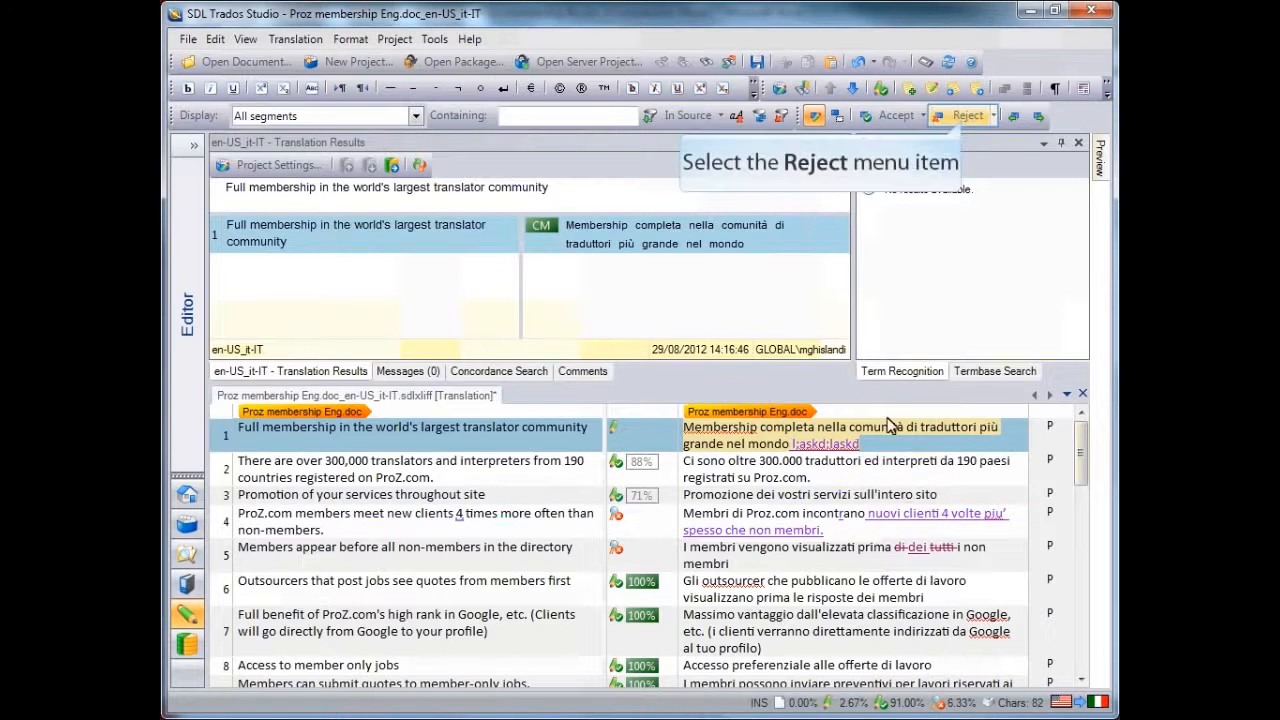
Reject the tracked sample-text insertion in segment 1 and accept the reviewer's tracked changes in segments 4 and 5
{"action": "left_click", "coordinate": [966, 116]}
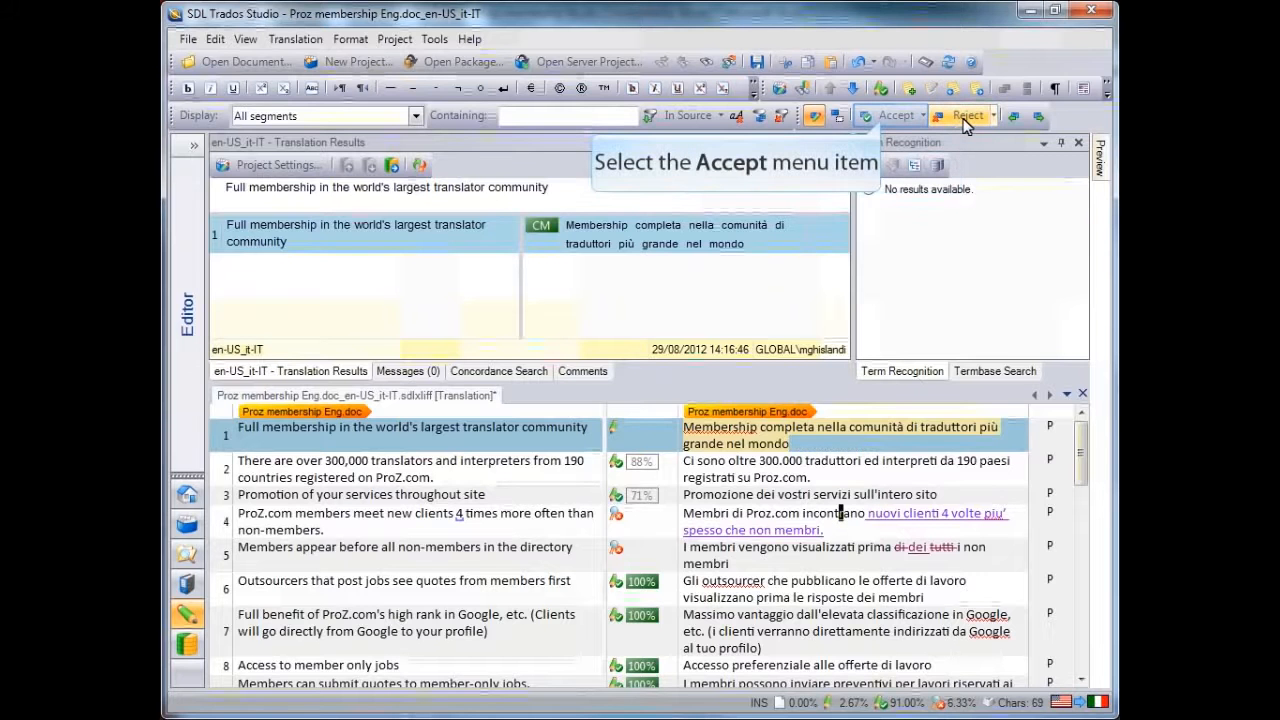
{"action": "left_click", "coordinate": [882, 118]}
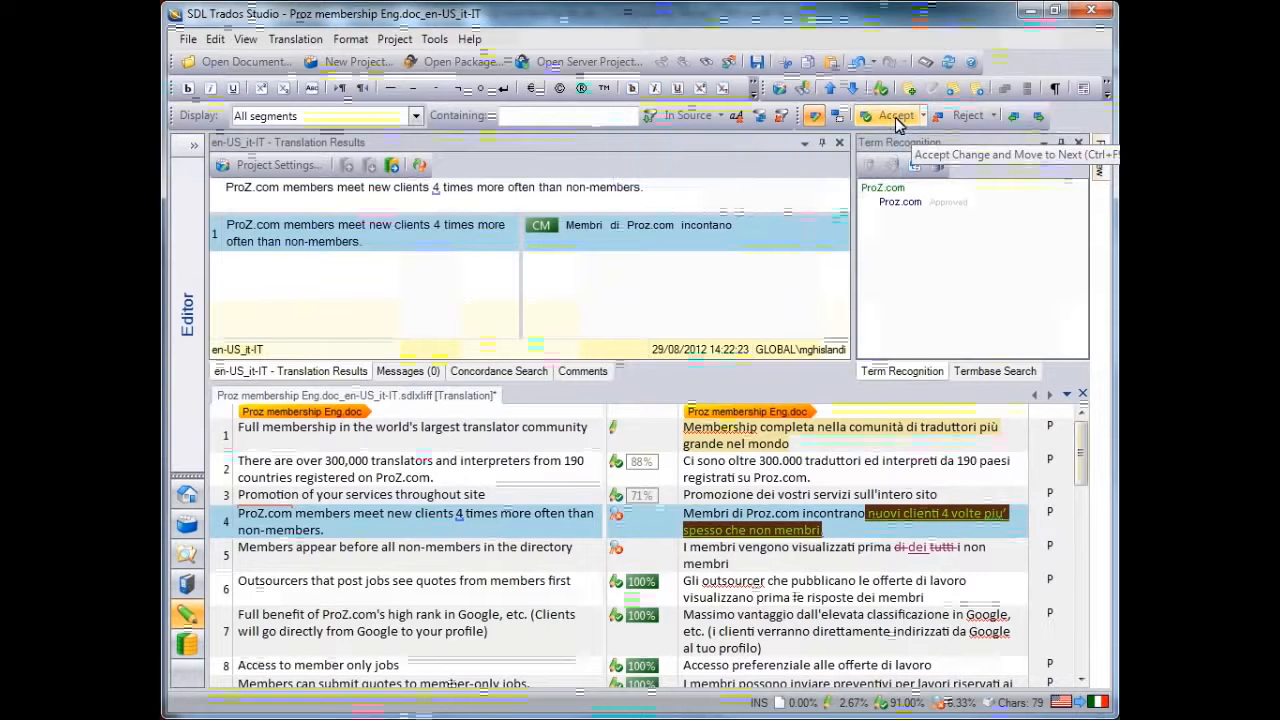
{"action": "left_click", "coordinate": [903, 118]}
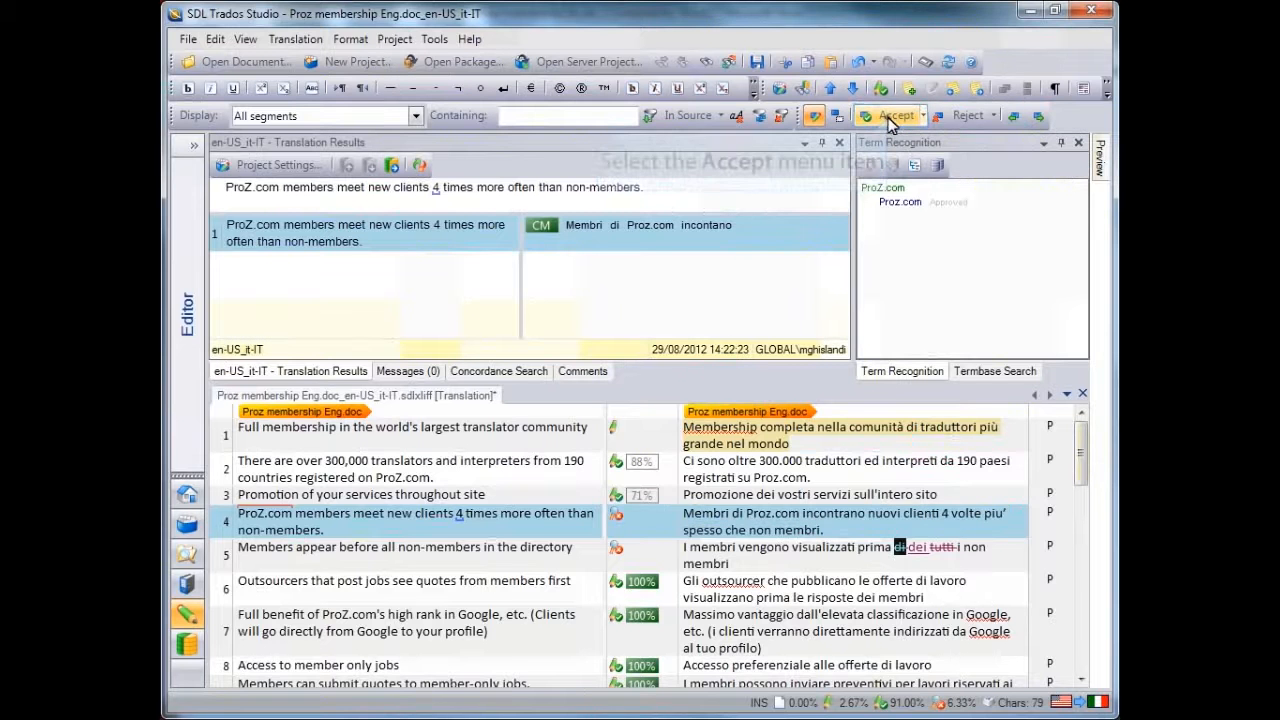
{"action": "left_click", "coordinate": [893, 118]}
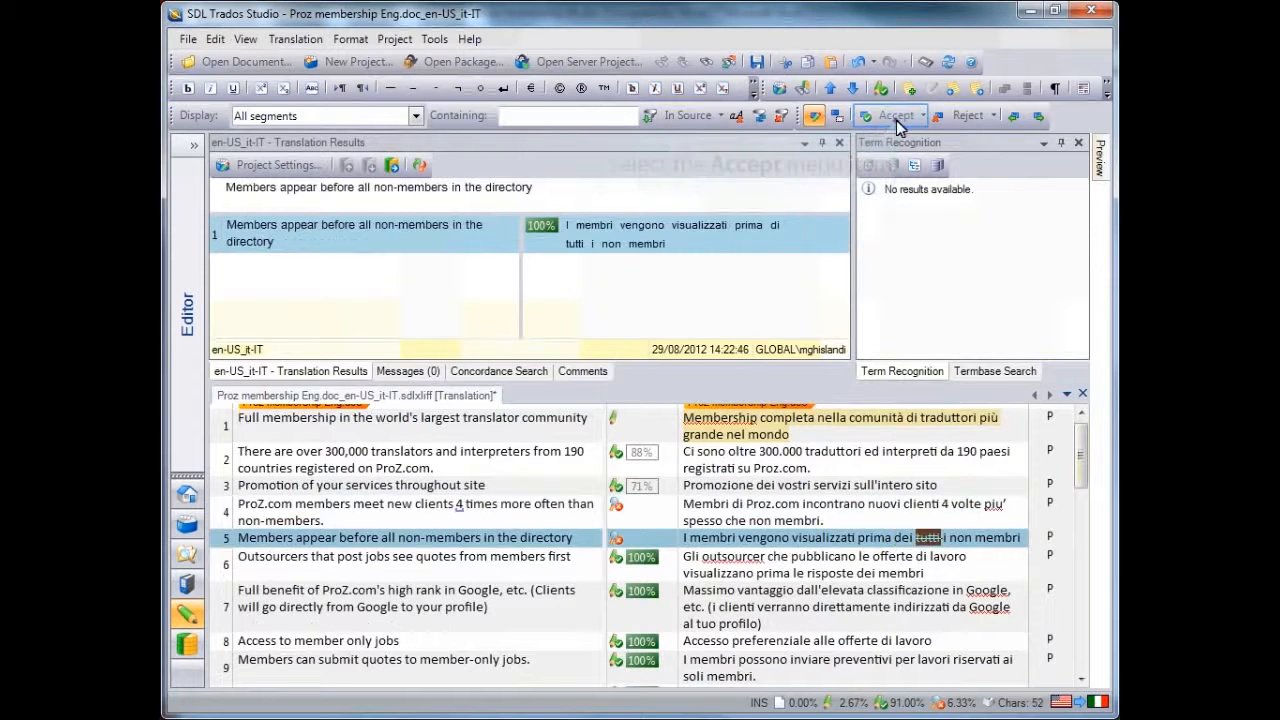
{"action": "left_click", "coordinate": [896, 120]}
{"action": "left_click", "coordinate": [851, 558]}
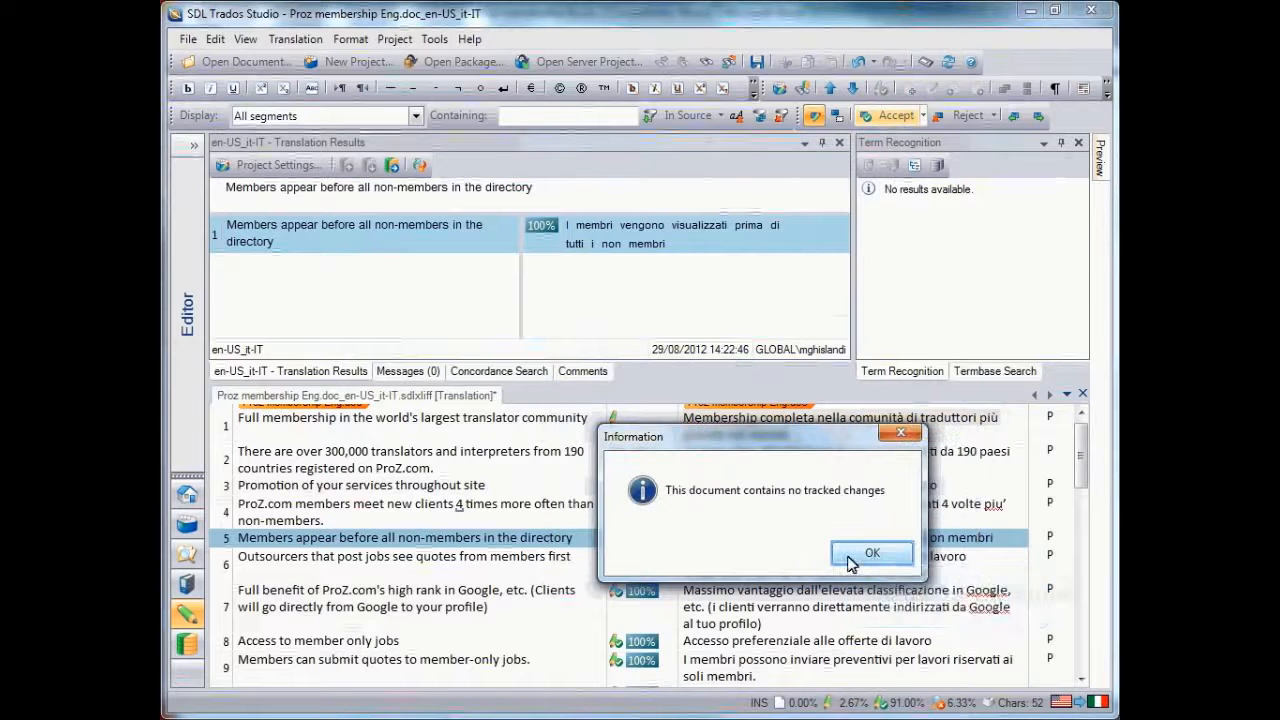
{"action": "left_click", "coordinate": [882, 551]}
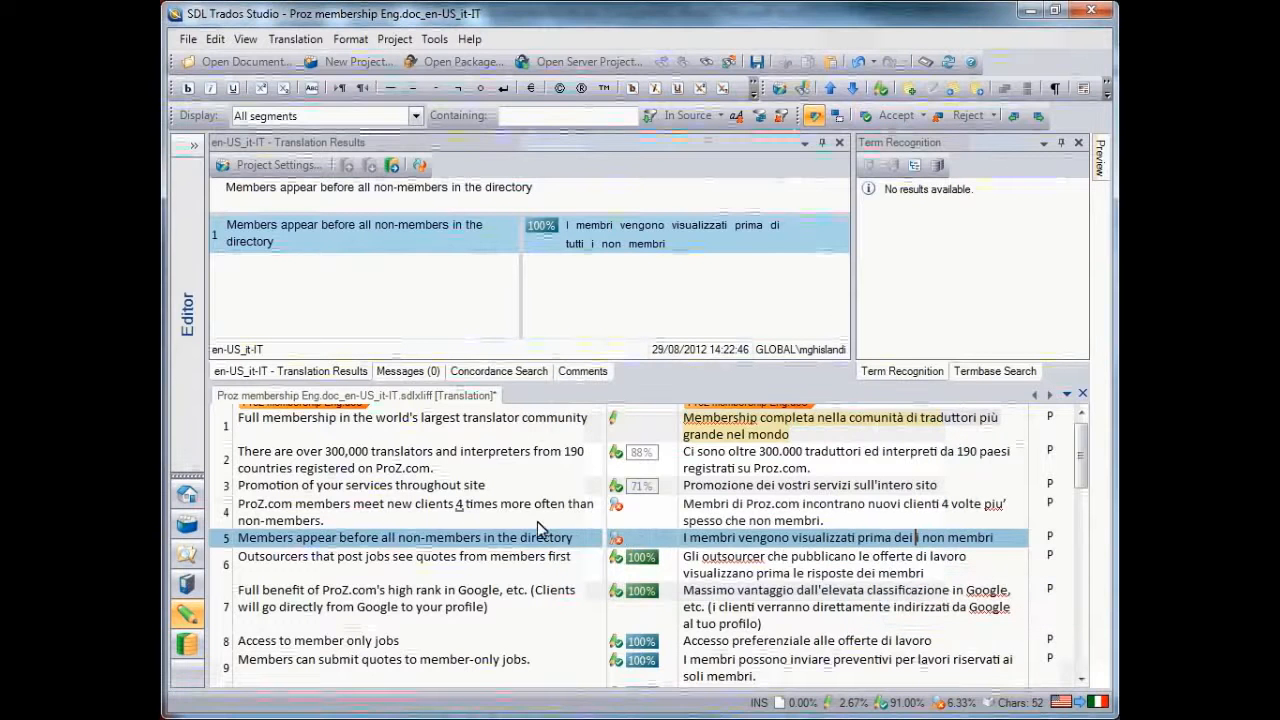
{"action": "scroll", "coordinate": [537, 520], "scroll_direction": "up", "scroll_amount": 1}
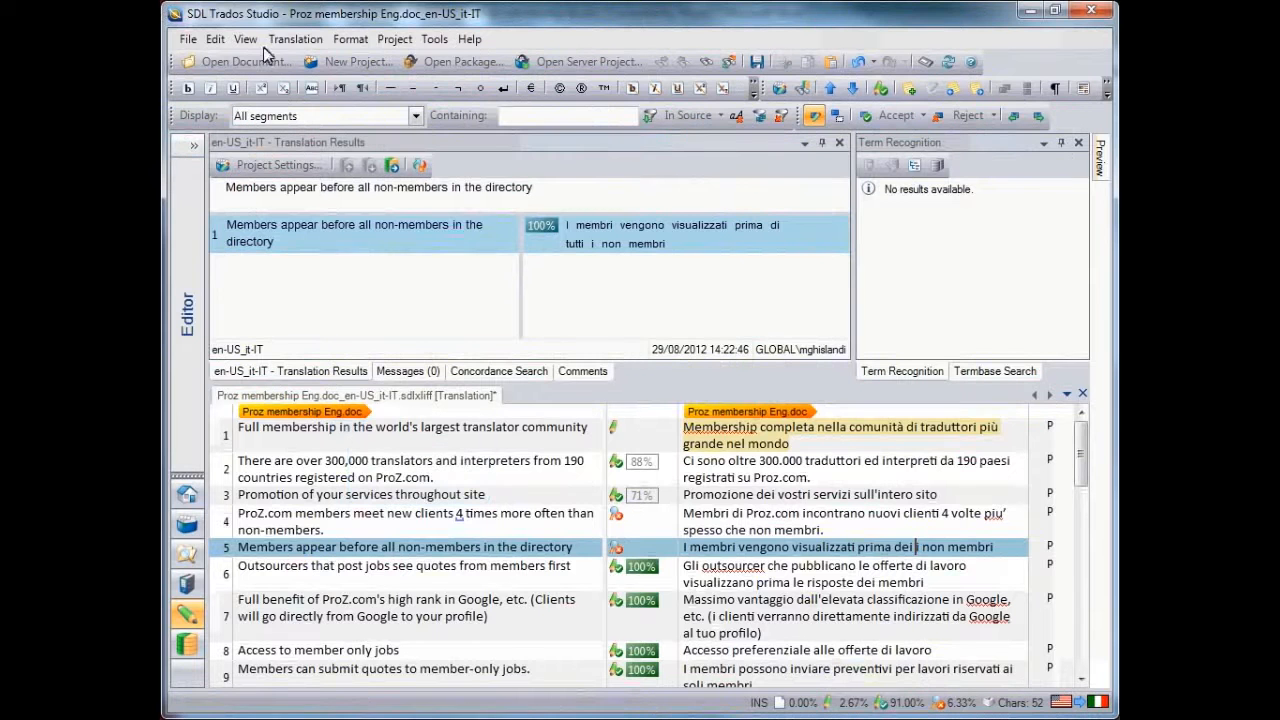
Allow source editing for supported file types in the project settings
{"action": "left_click", "coordinate": [348, 429]}
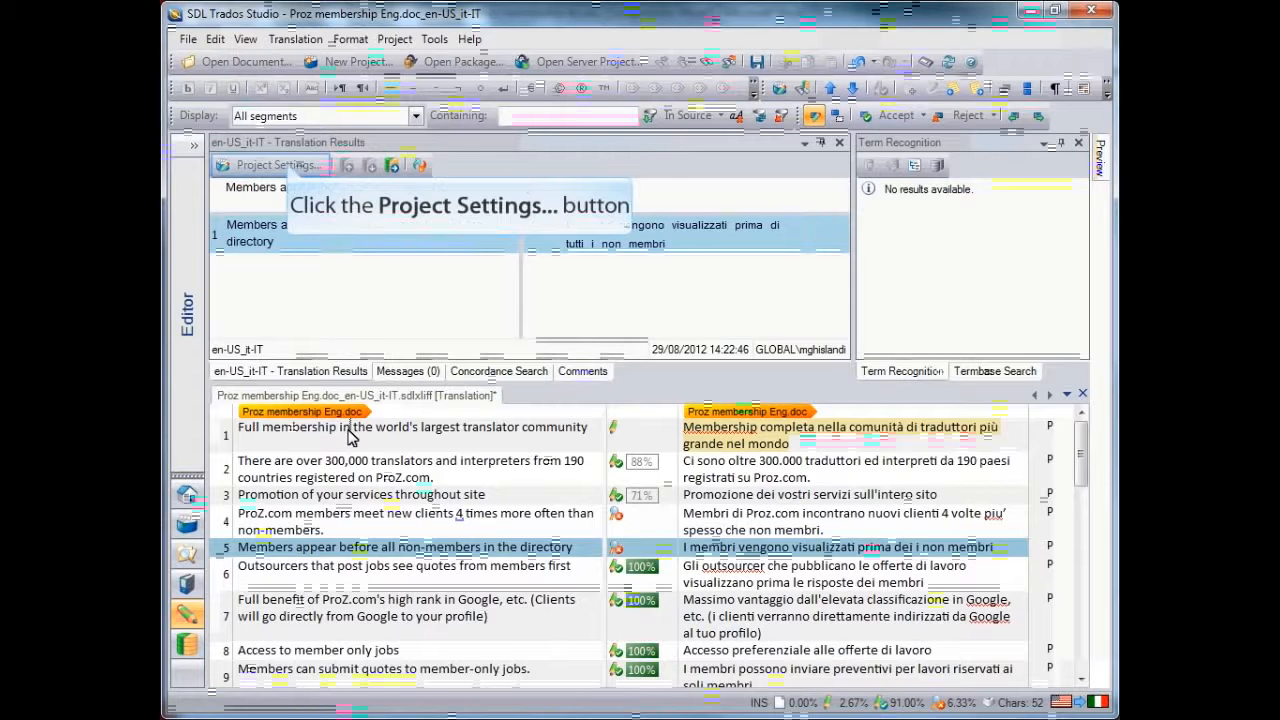
{"action": "left_click", "coordinate": [289, 168]}
{"action": "left_click", "coordinate": [293, 120]}
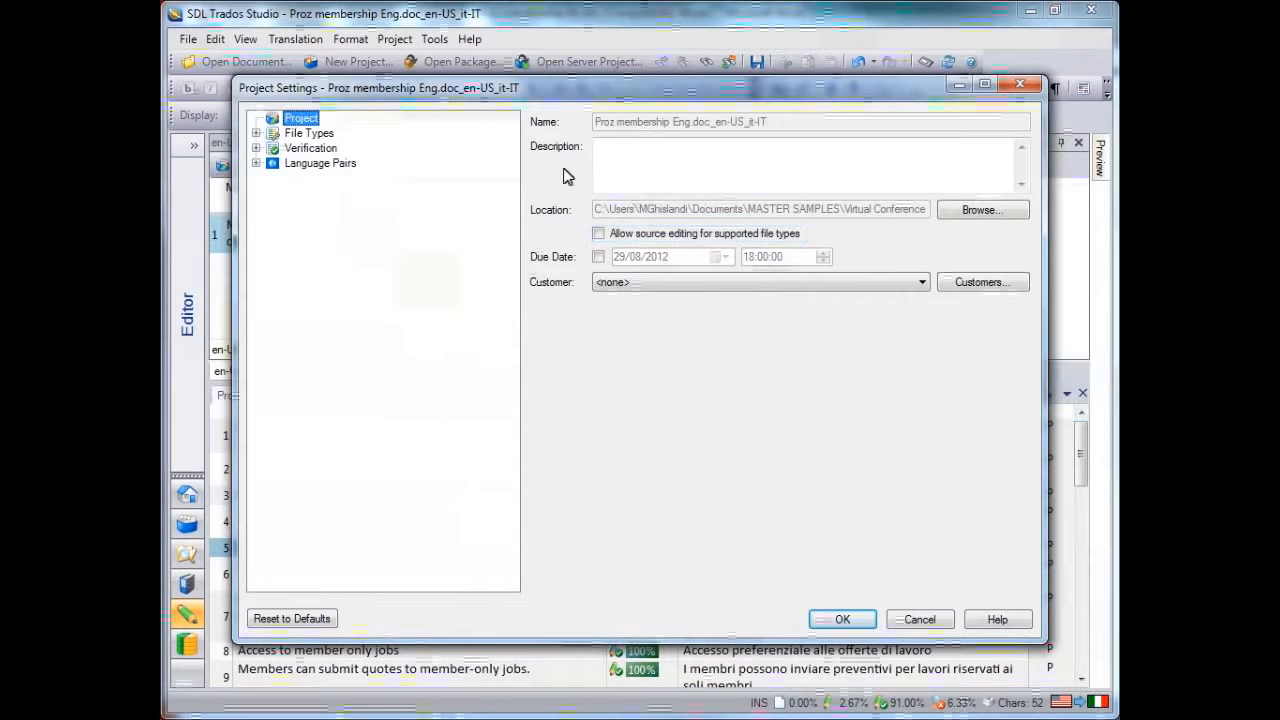
{"action": "left_click", "coordinate": [598, 231]}
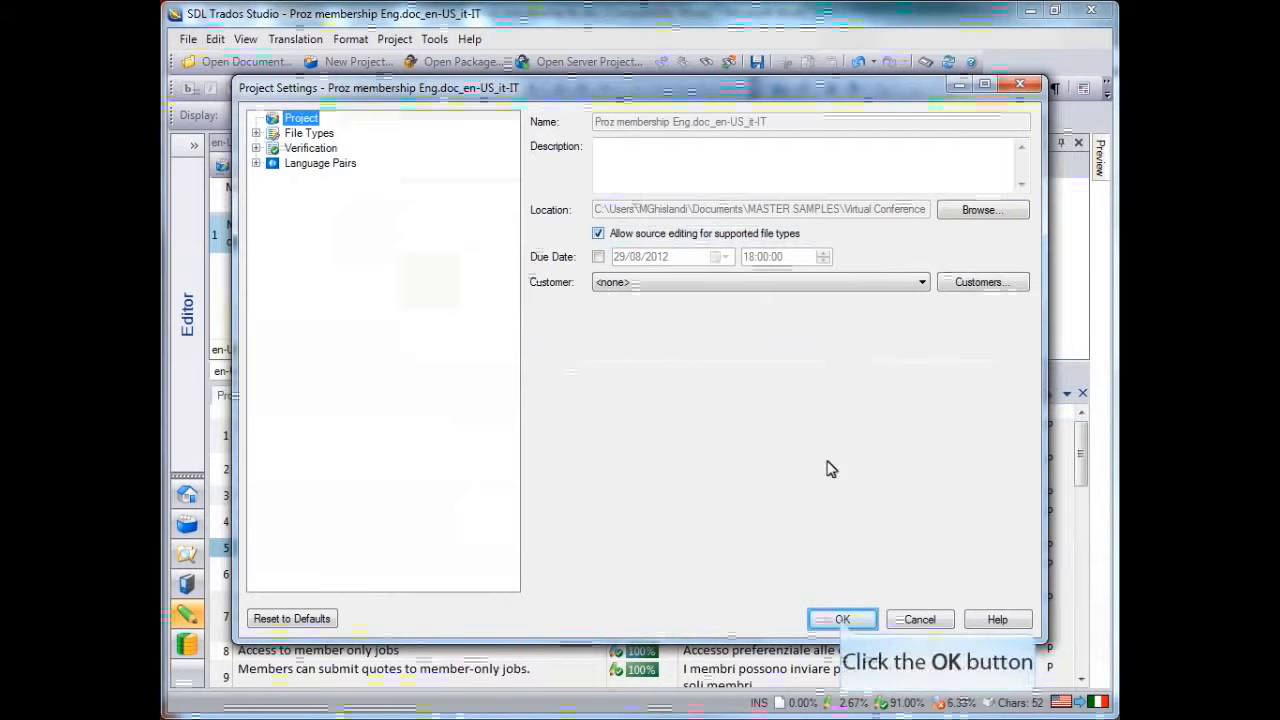
{"action": "left_click", "coordinate": [843, 620]}
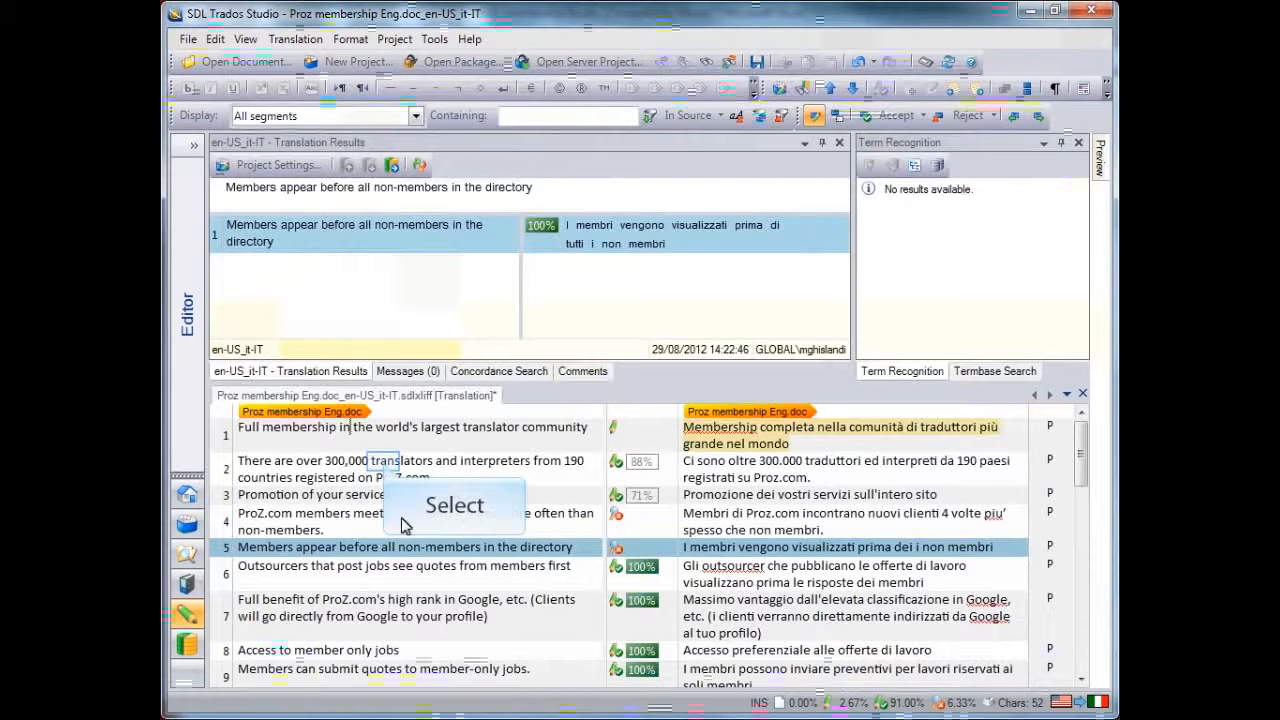
Edit the source text of segment 2 so the number of translators and interpreters reads 330,000
{"action": "left_click", "coordinate": [384, 462]}
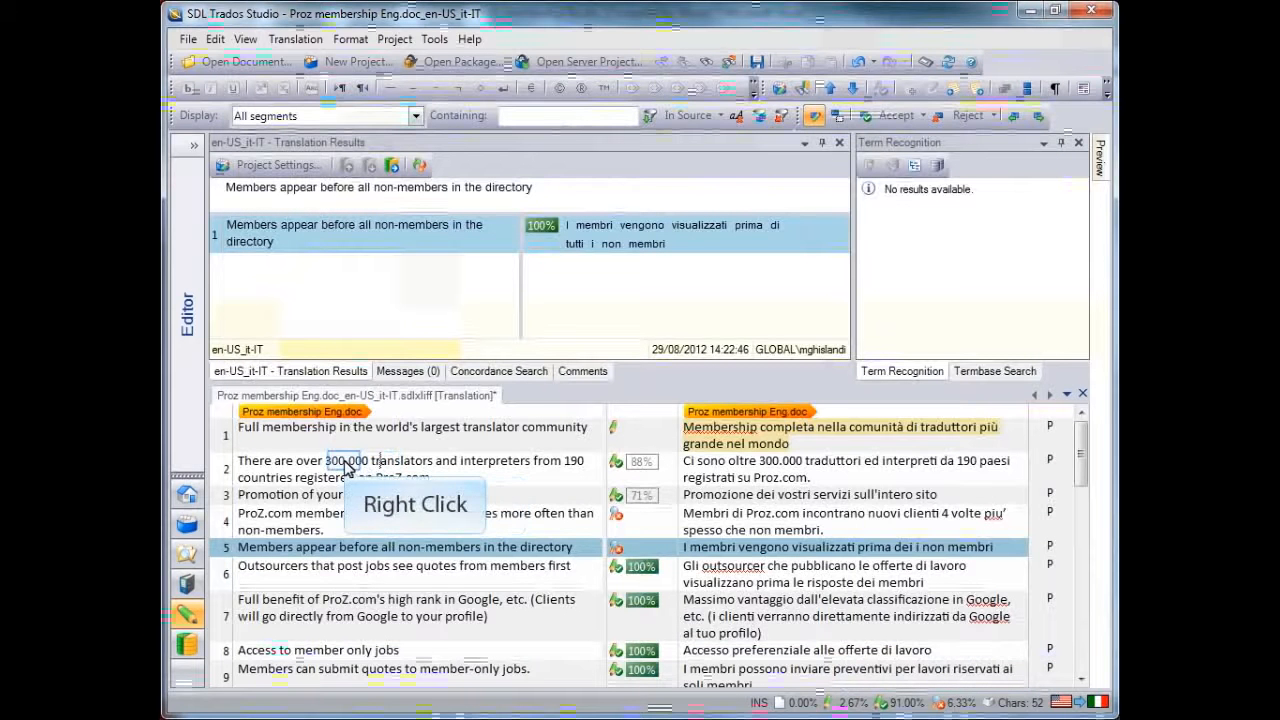
{"action": "right_click", "coordinate": [346, 467]}
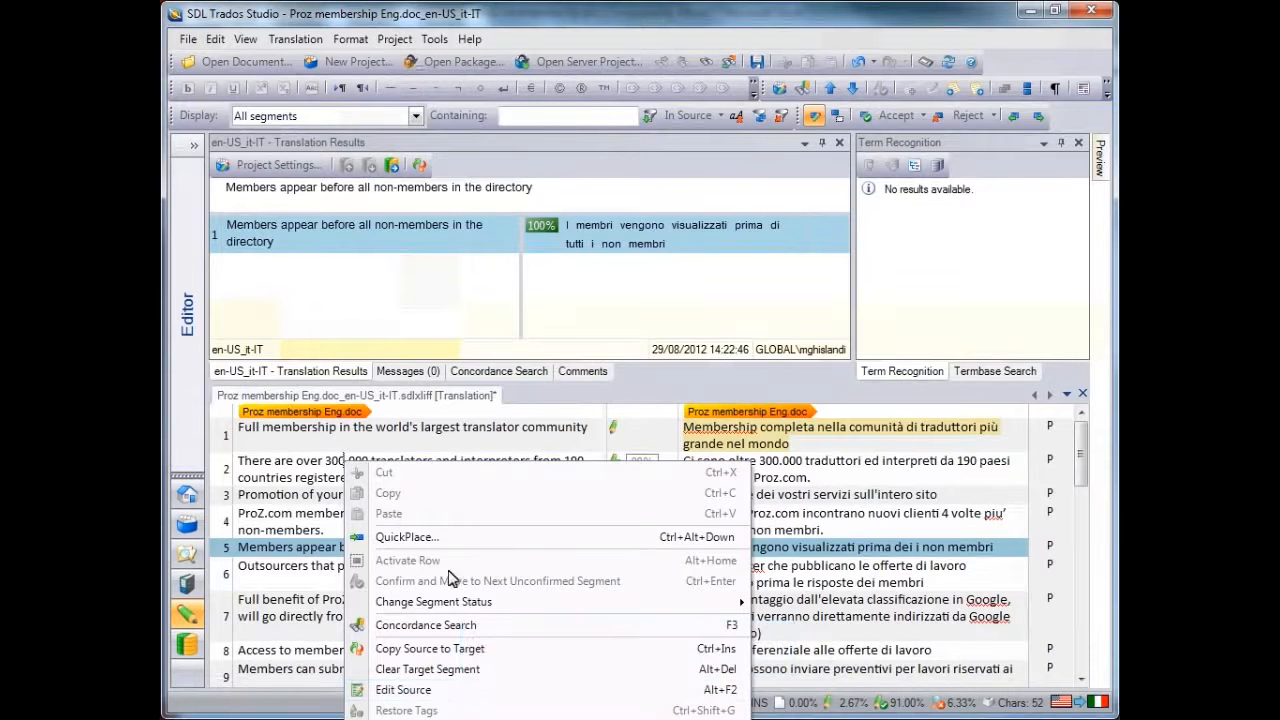
{"action": "left_click", "coordinate": [462, 692]}
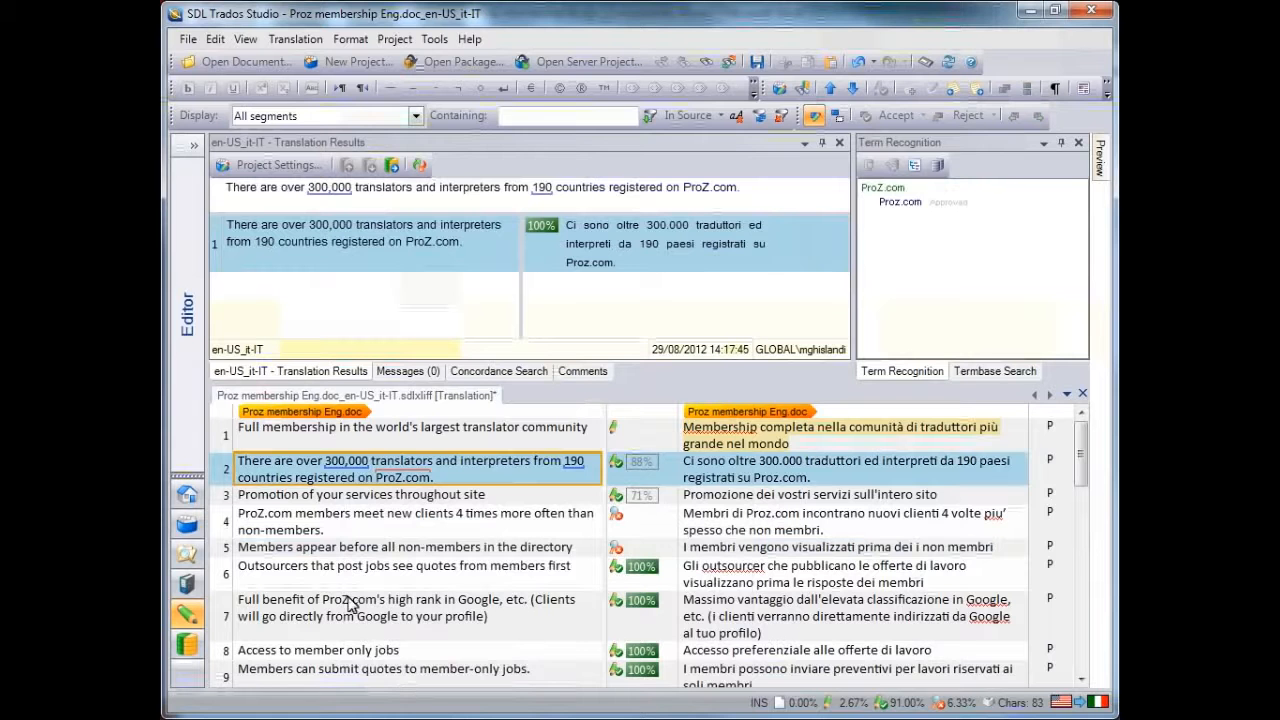
{"action": "left_click_drag", "start_coordinate": [326, 464], "coordinate": [343, 470]}
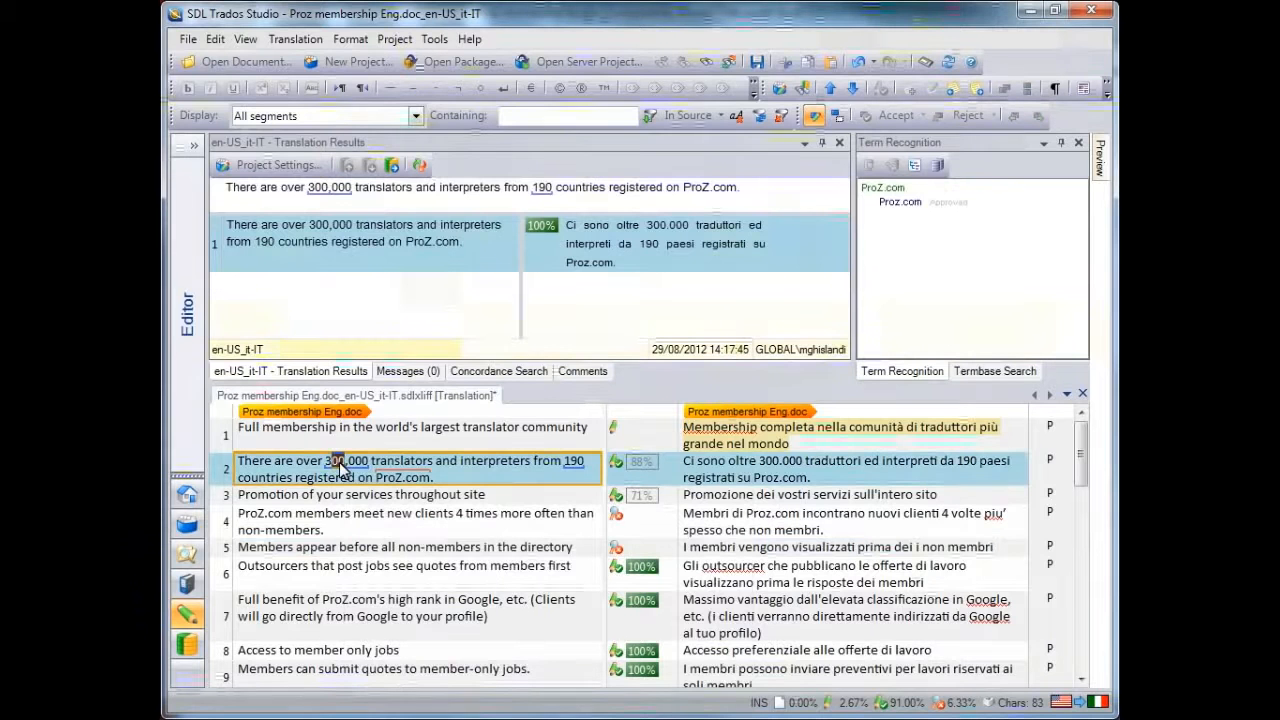
{"action": "type", "text": "3"}
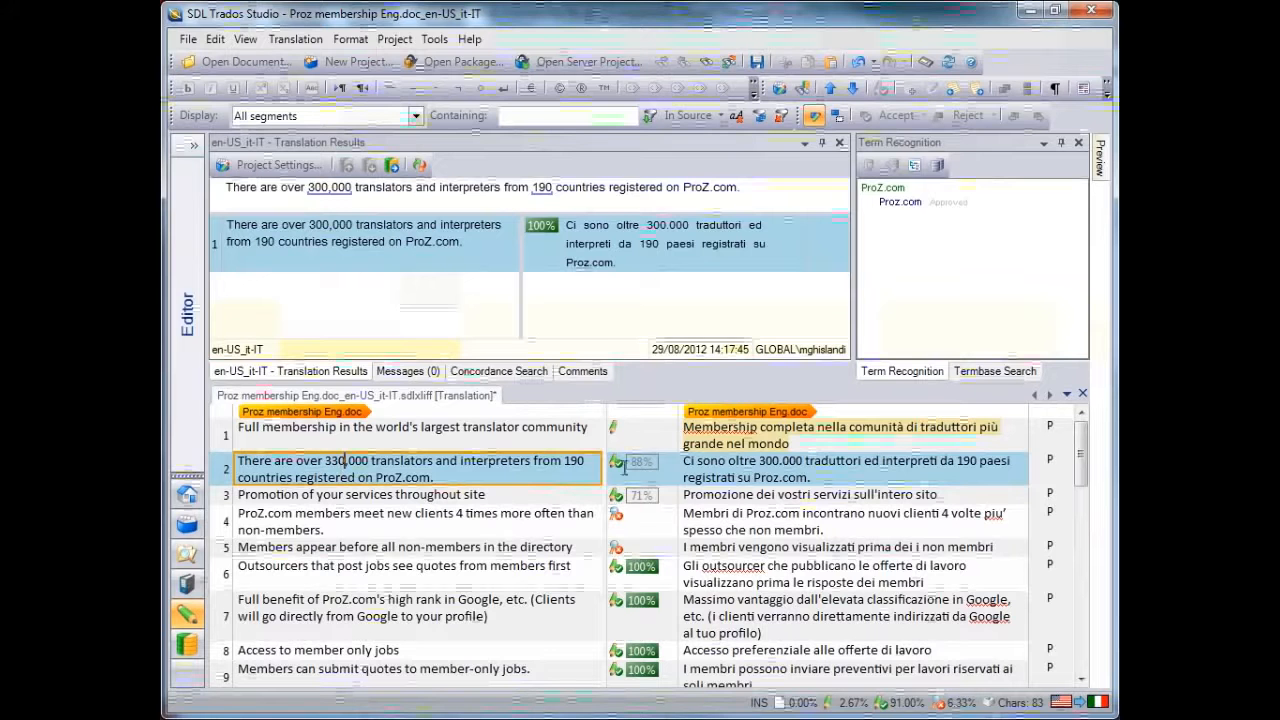
Change the number in segment 2's translation to 330.000, confirm the segment and accept its tracked changes
{"action": "left_click_drag", "start_coordinate": [767, 461], "coordinate": [782, 461]}
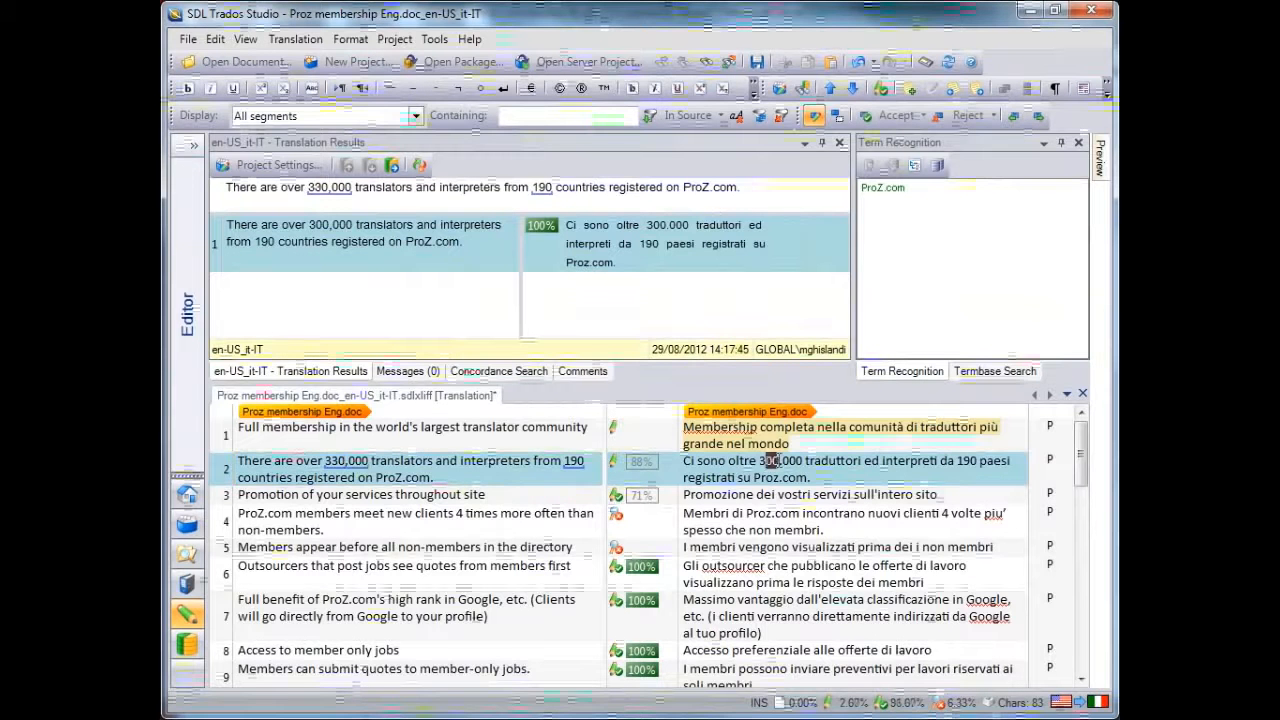
{"action": "type", "text": "30"}
{"action": "left_click", "coordinate": [845, 478]}
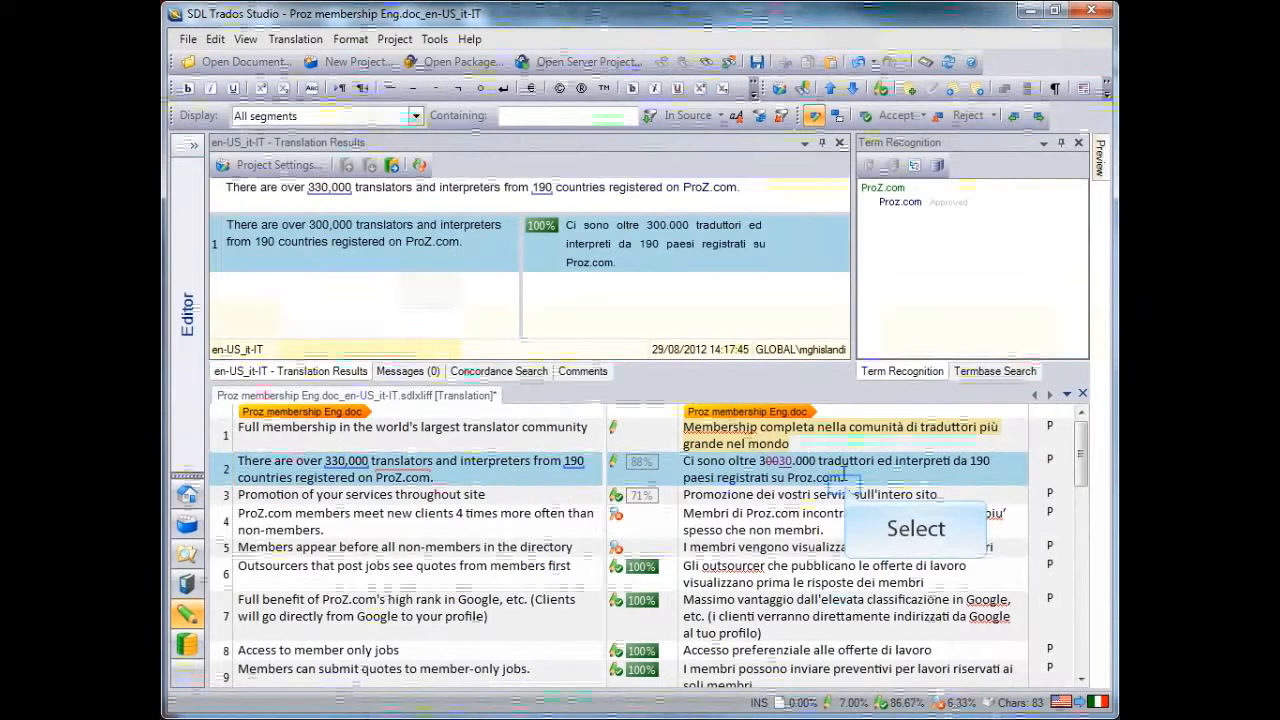
{"action": "key", "text": "ctrl+Return"}
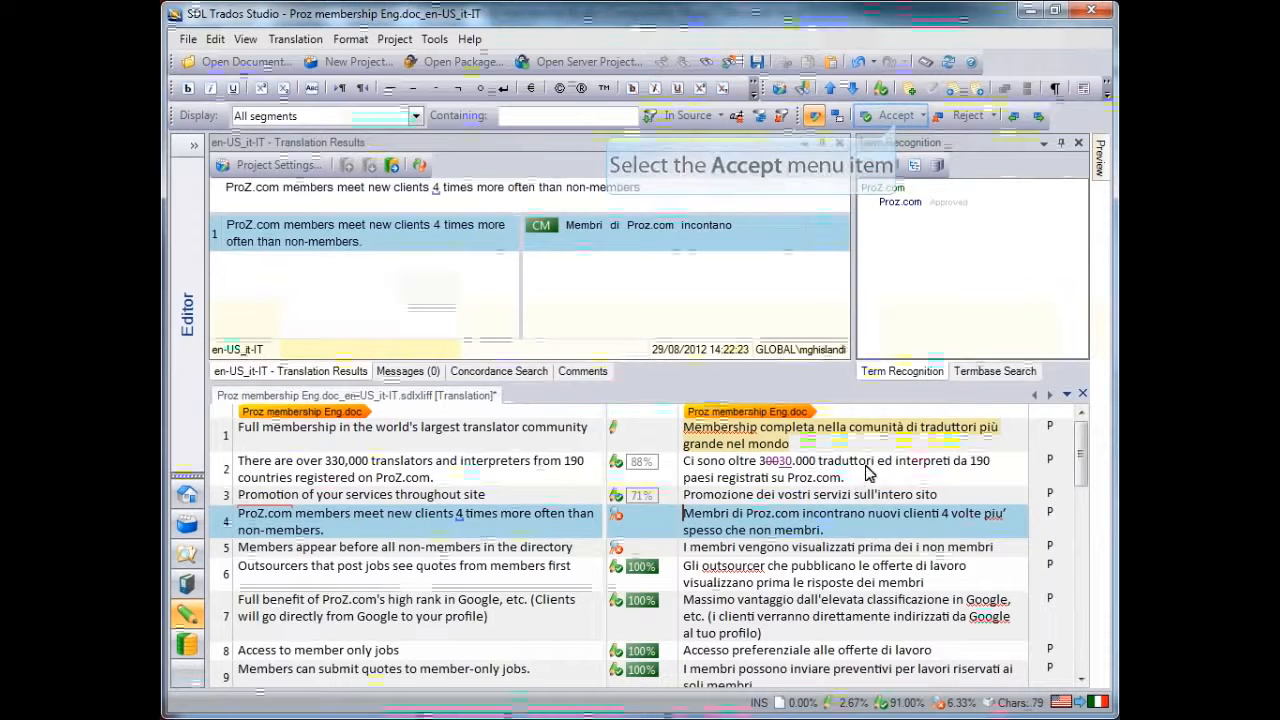
{"action": "left_click", "coordinate": [923, 116]}
{"action": "left_click", "coordinate": [930, 180]}
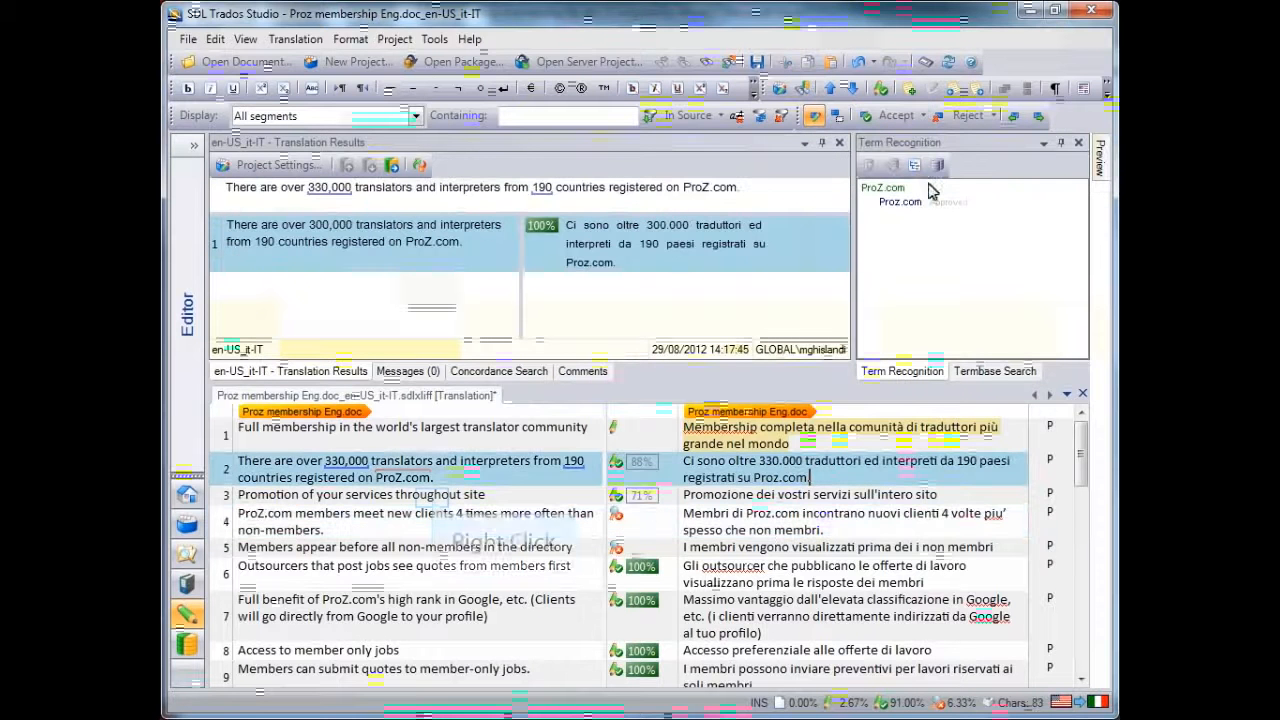
{"action": "right_click", "coordinate": [433, 495]}
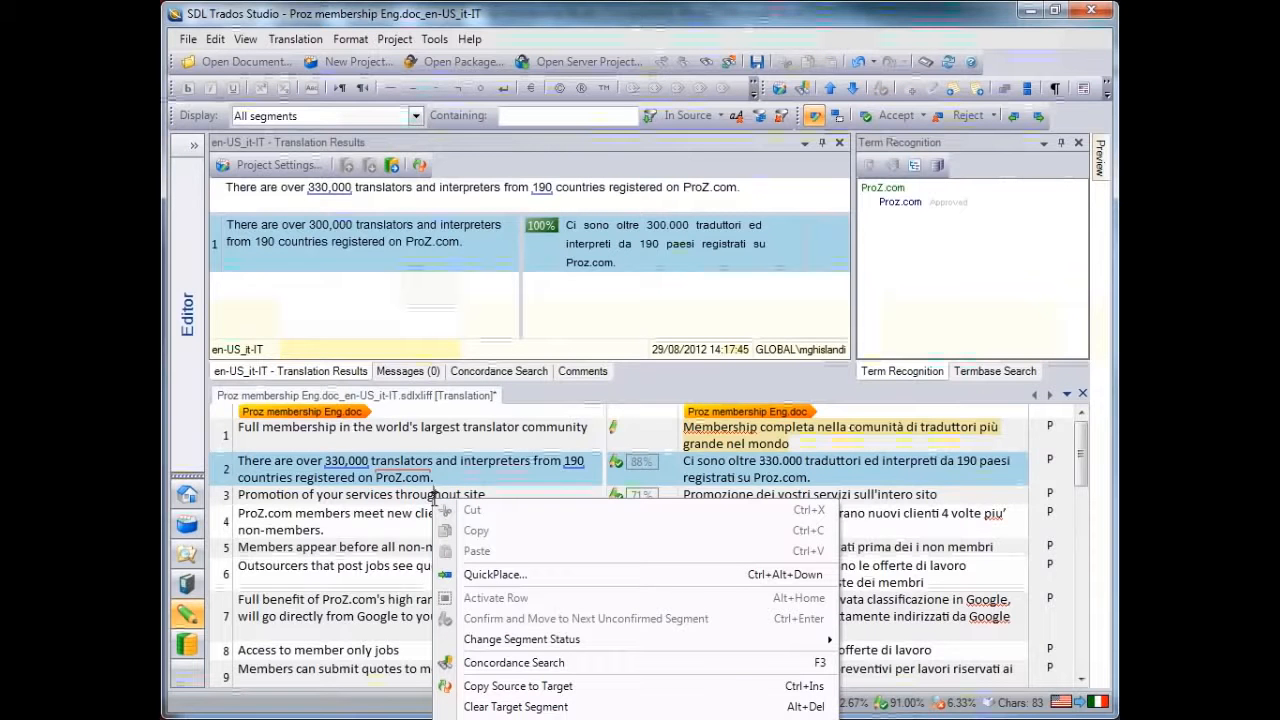
{"action": "left_click", "coordinate": [903, 483]}
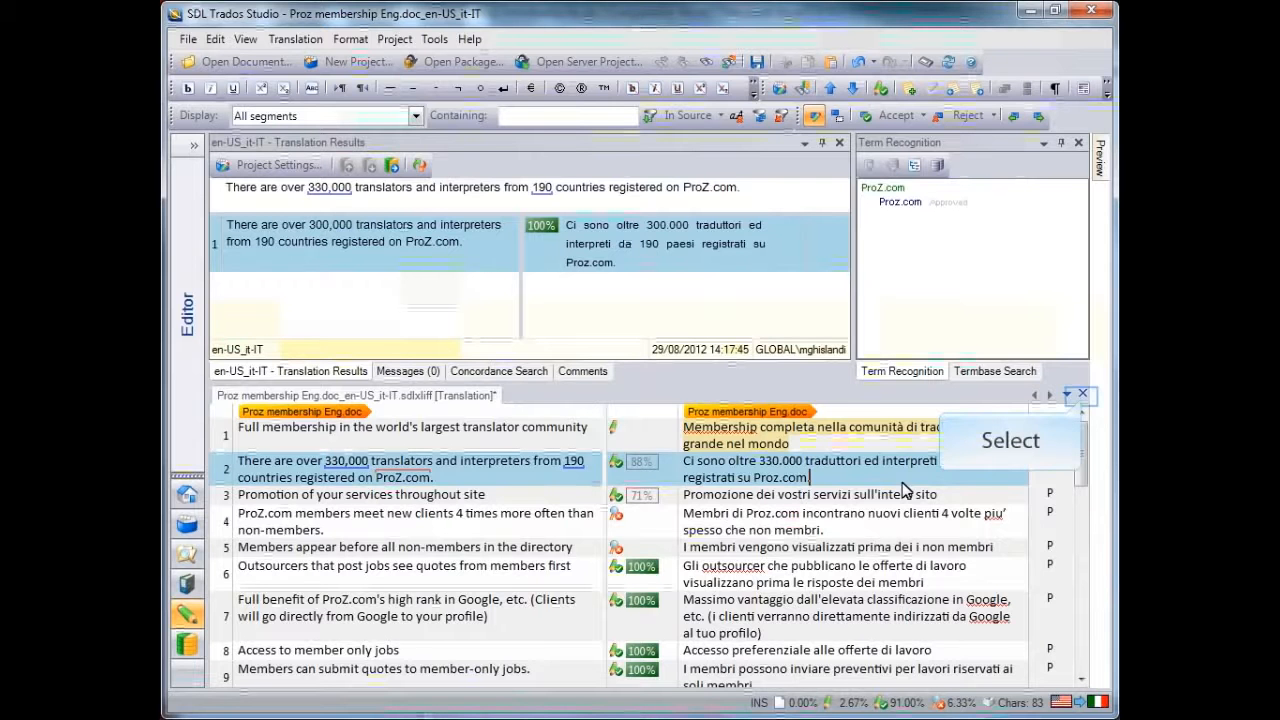
Close the translation without saving and open Proz membership EngEDITED.docx for translation from English (United States) to Italian (Italy)
{"action": "left_click", "coordinate": [1083, 397]}
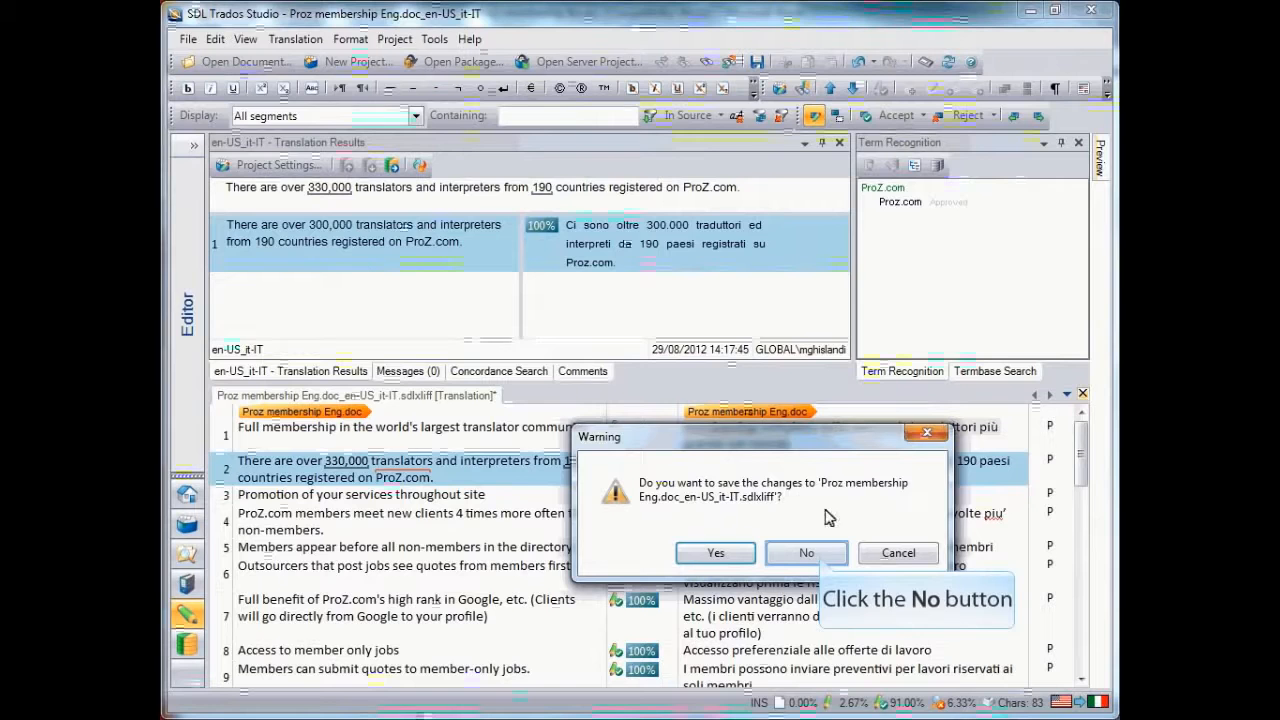
{"action": "left_click", "coordinate": [806, 553]}
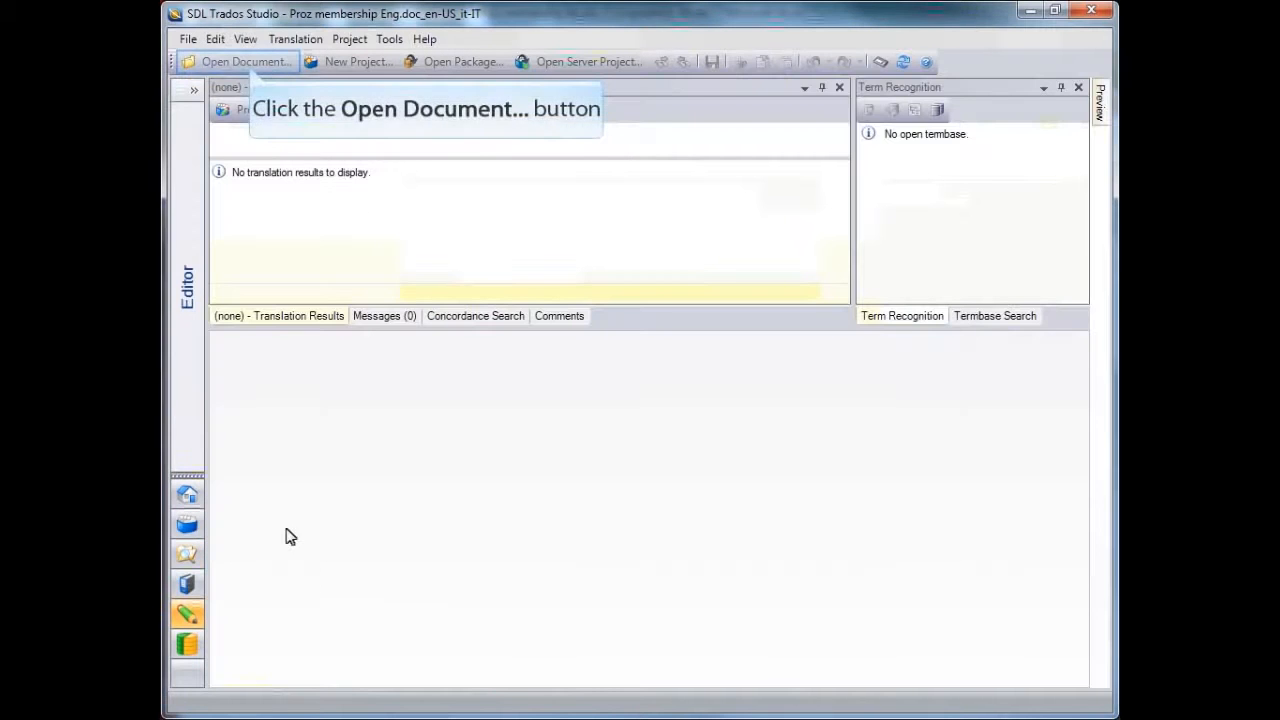
{"action": "left_click", "coordinate": [249, 65]}
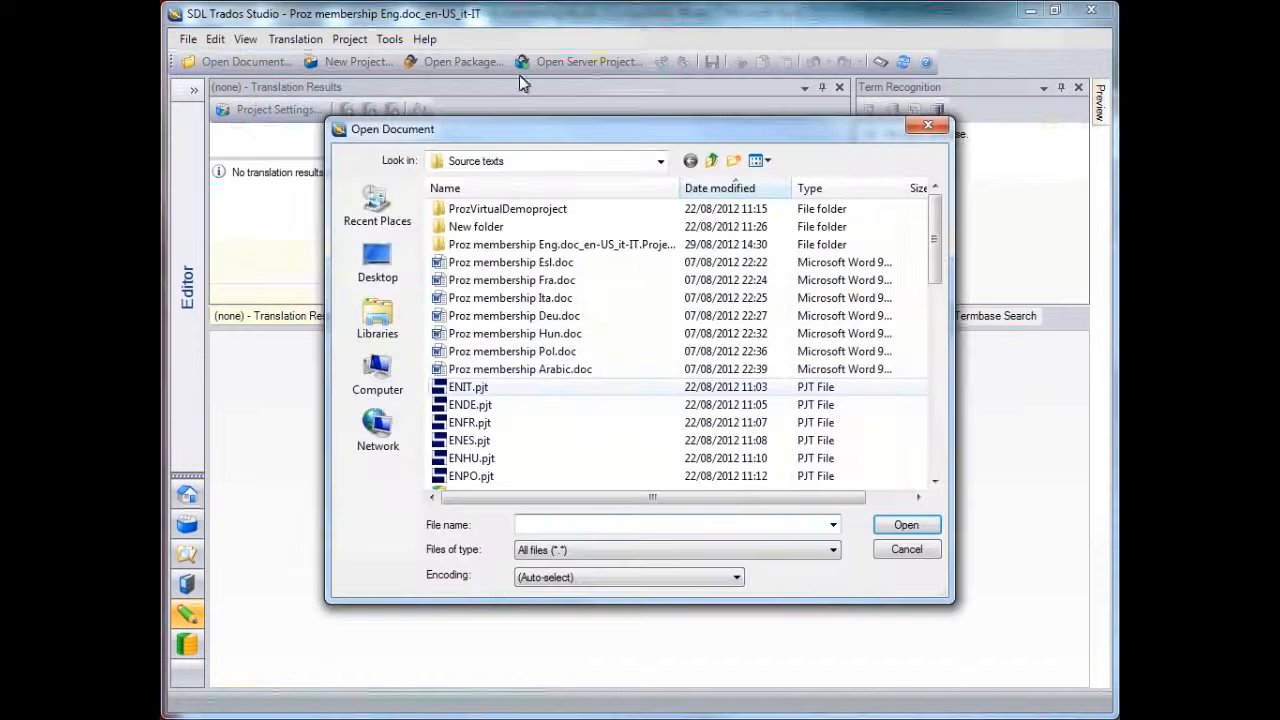
{"action": "left_click_drag", "start_coordinate": [932, 277], "coordinate": [914, 500]}
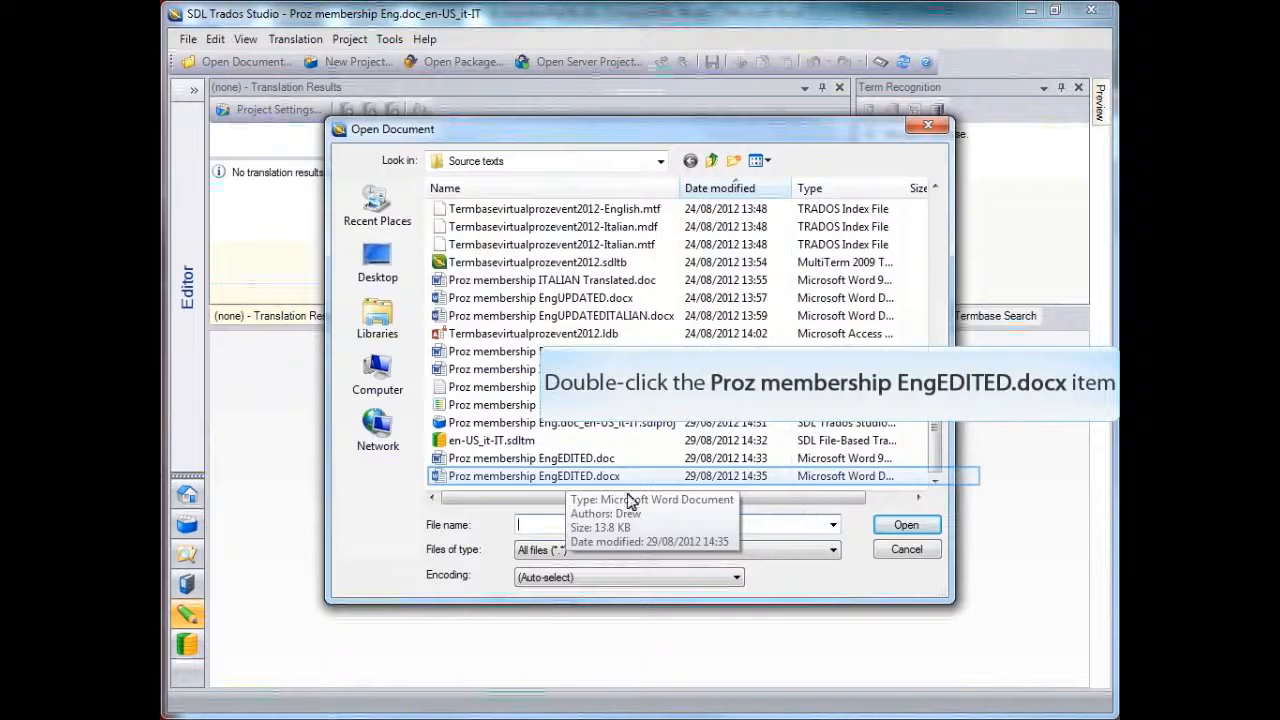
{"action": "double_click", "coordinate": [575, 477]}
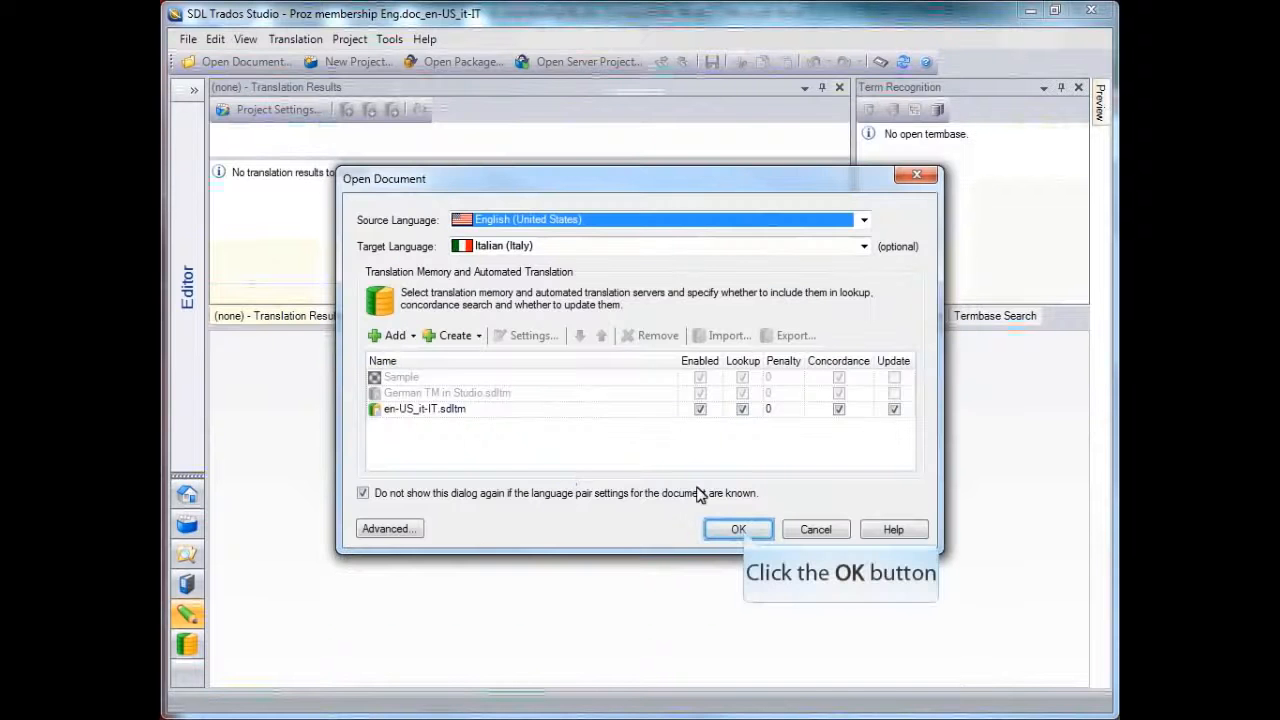
{"action": "left_click", "coordinate": [740, 530]}
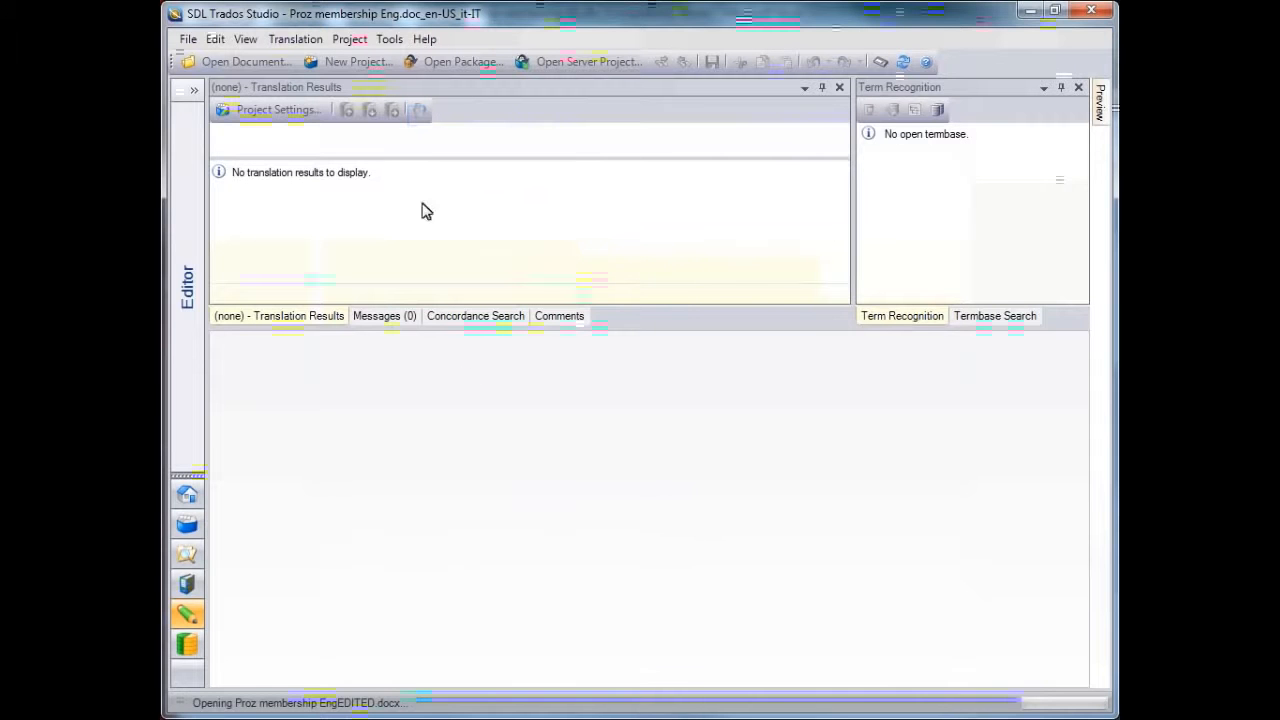
Filter the display to segments with tracked changes, then confirm the current segment to move to segment 2
{"action": "left_click", "coordinate": [418, 116]}
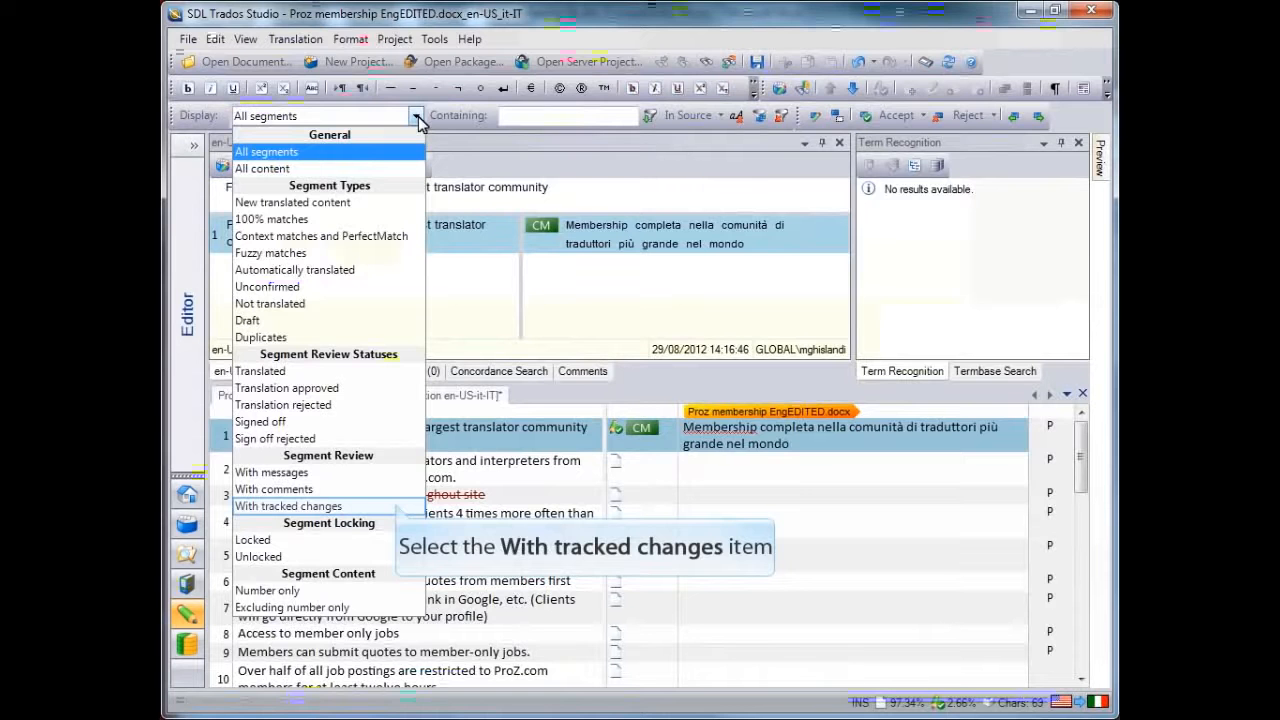
{"action": "left_click", "coordinate": [397, 506]}
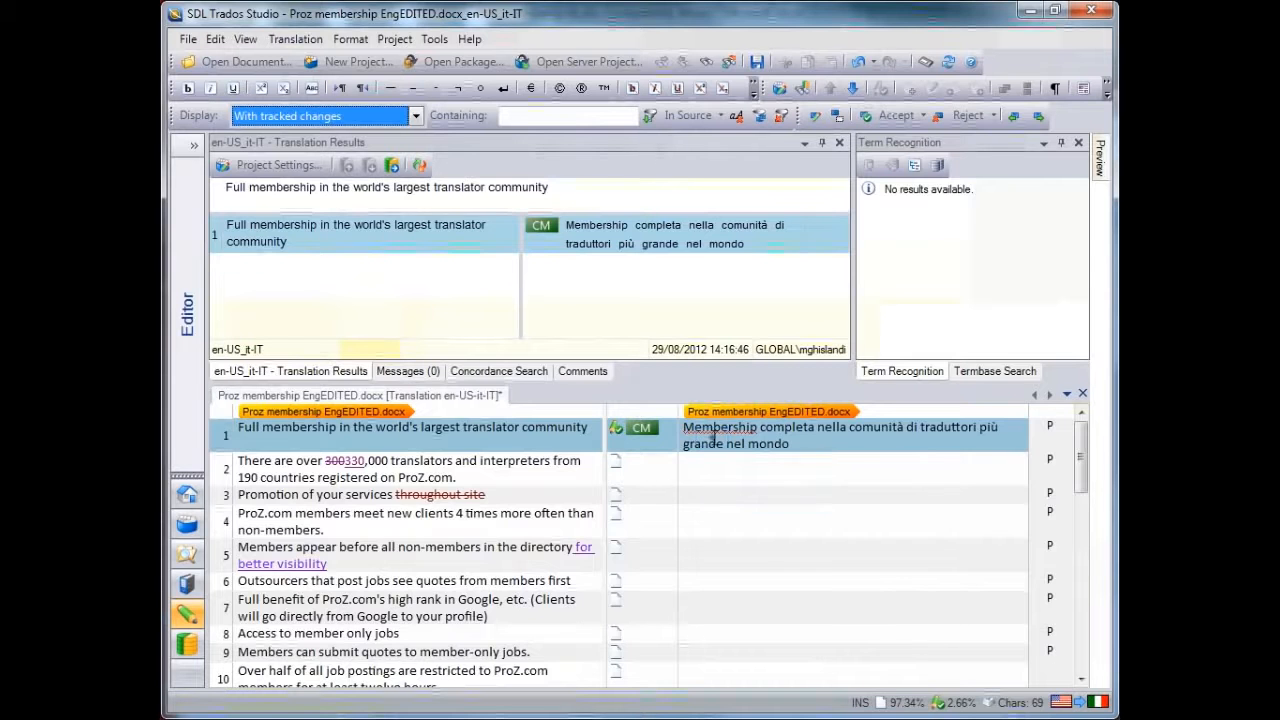
{"action": "key", "text": "ctrl+Return"}
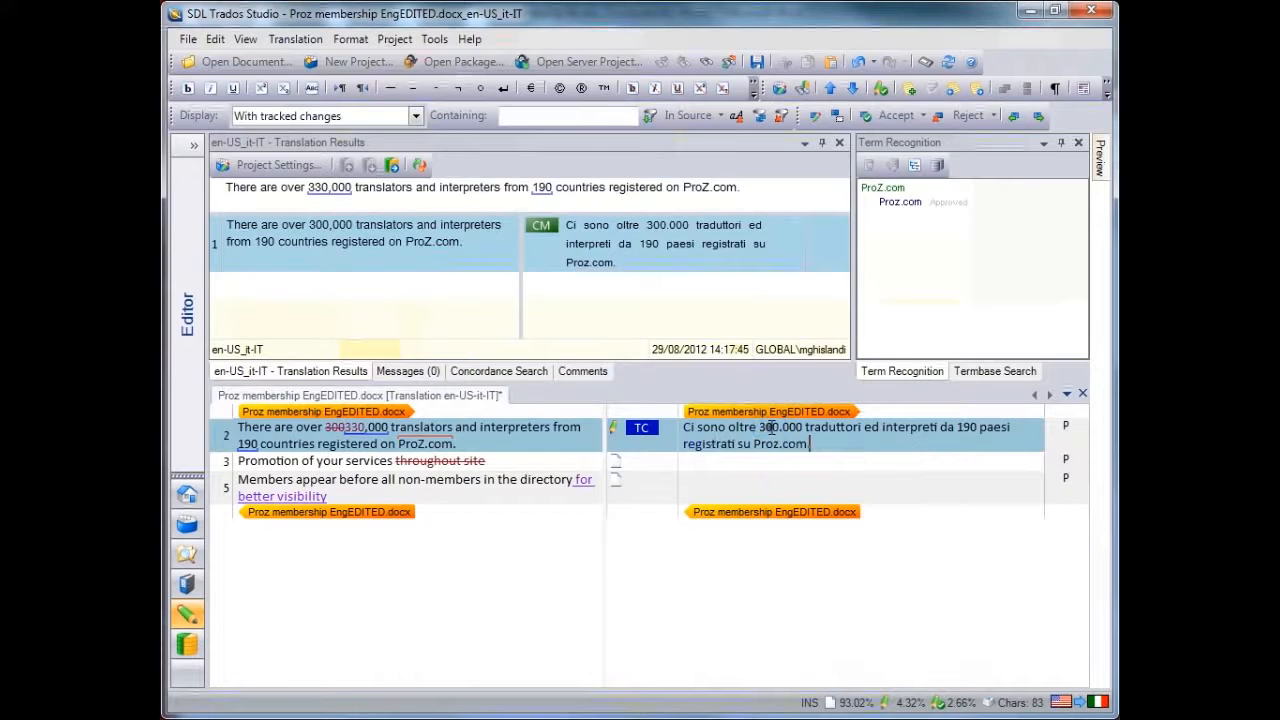
Correct the number in segment 2's translation to 330.000 and confirm the segment
{"action": "key", "text": "BackSpace"}
{"action": "type", "text": "3"}
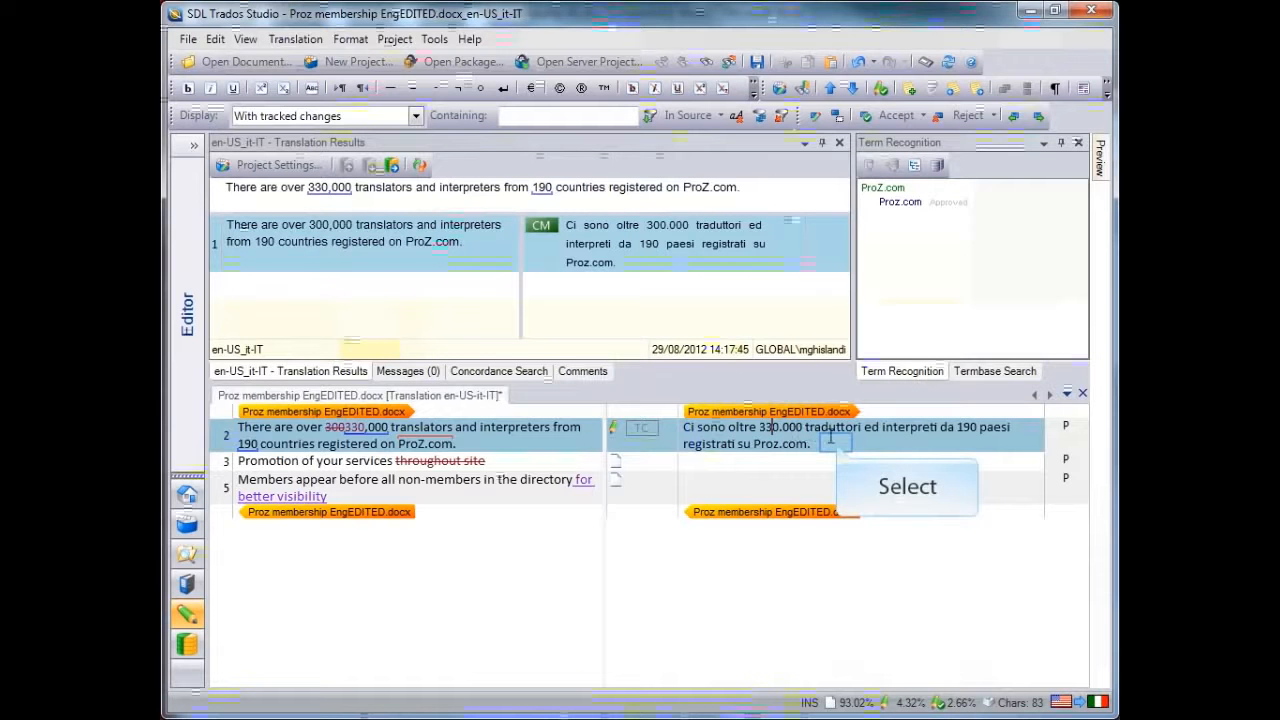
{"action": "key", "text": "ctrl+Return"}
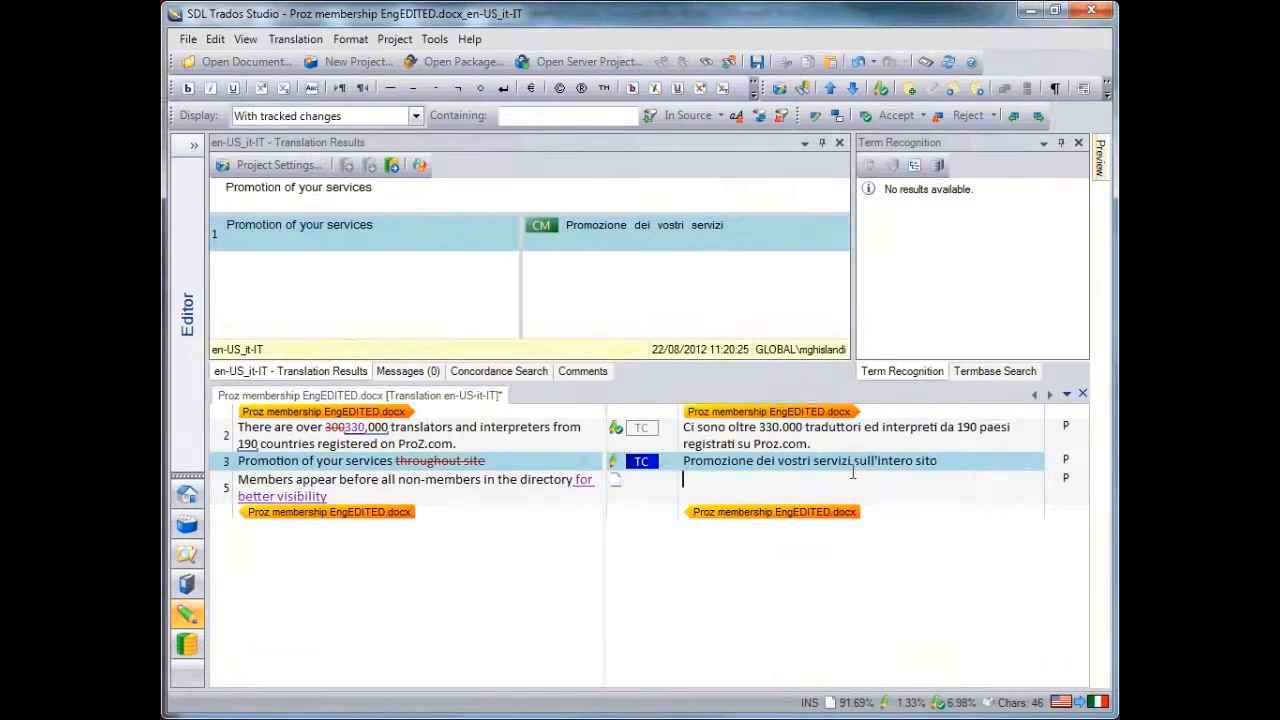
Delete "sull'intero sito" from segment 3's translation and confirm the segment
{"action": "left_click_drag", "start_coordinate": [954, 463], "coordinate": [852, 462]}
{"action": "key", "text": "Delete"}
{"action": "key", "text": "ctrl+Return"}
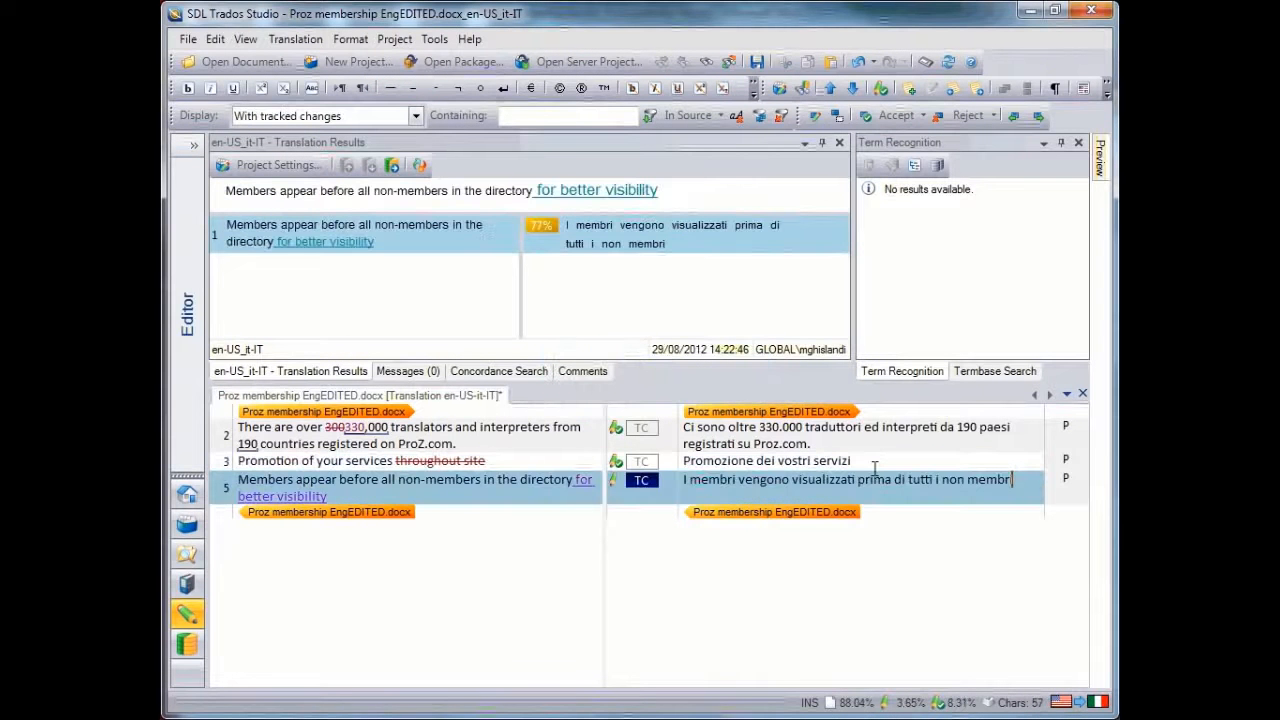
Append "per una migliore promozione" to segment 5's translation and confirm the segment
{"action": "type", "text": "per una mig"}
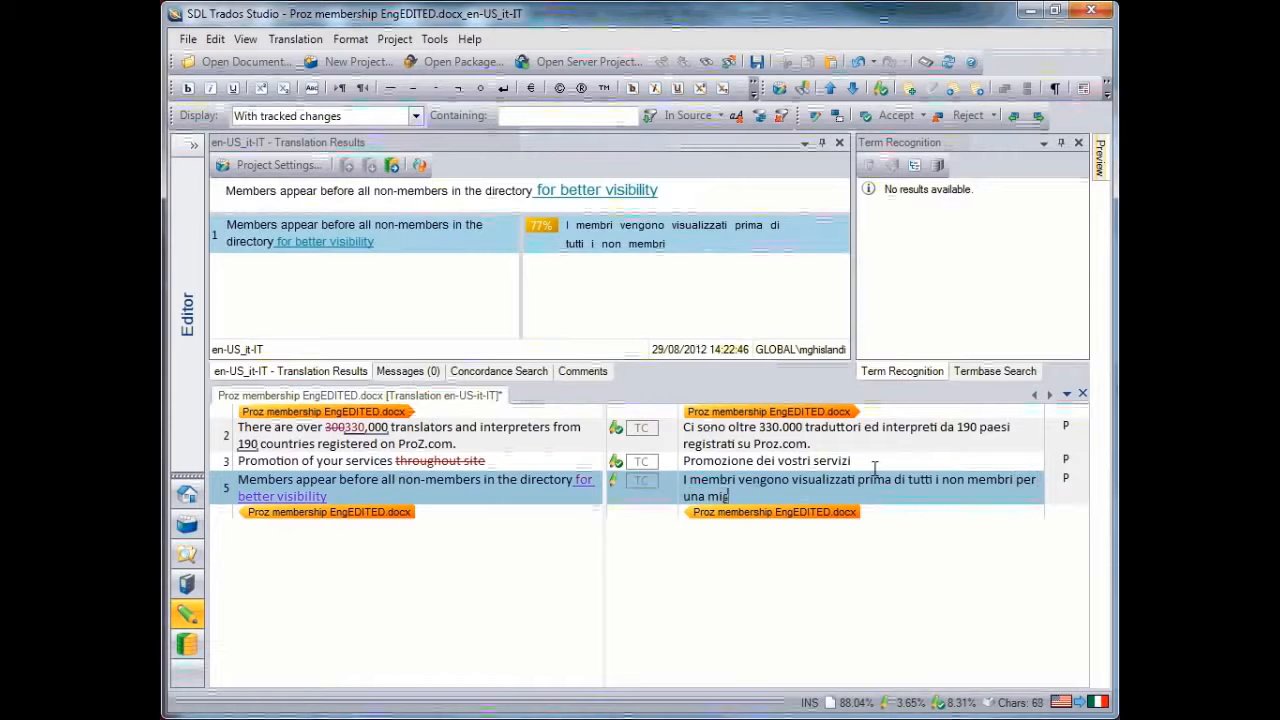
{"action": "type", "text": "liore promozione"}
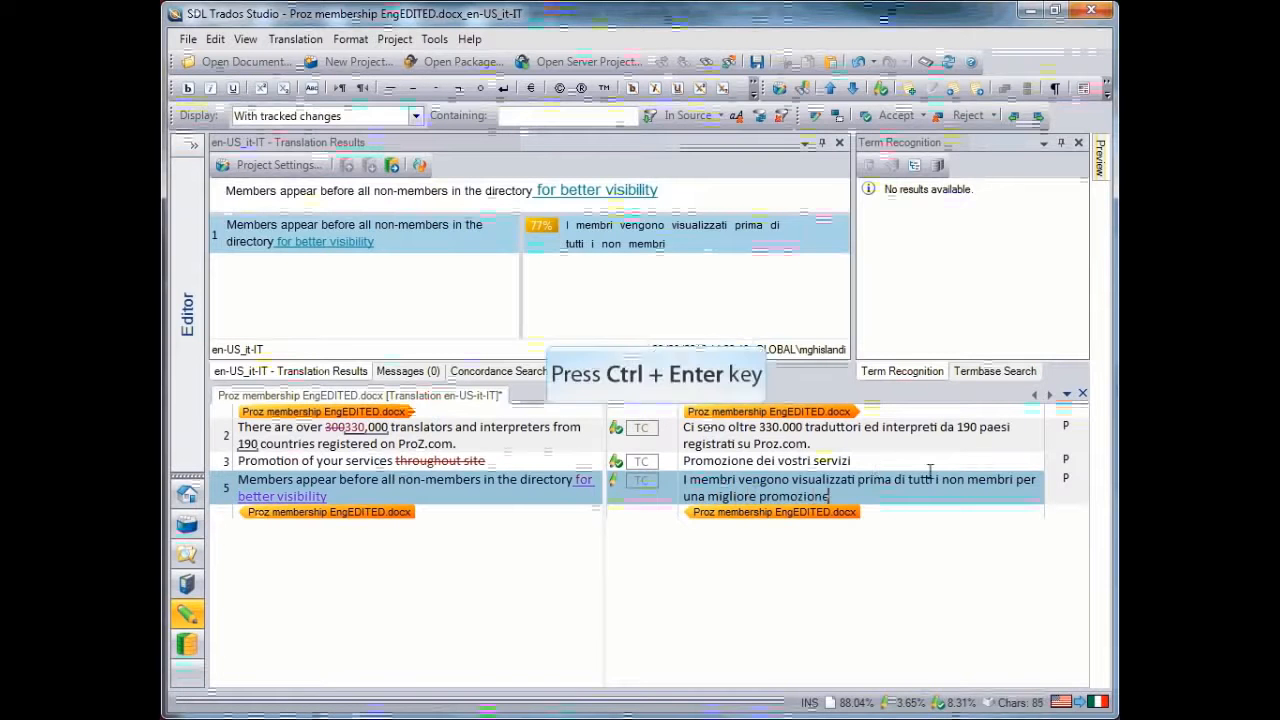
{"action": "key", "text": "ctrl+Return"}
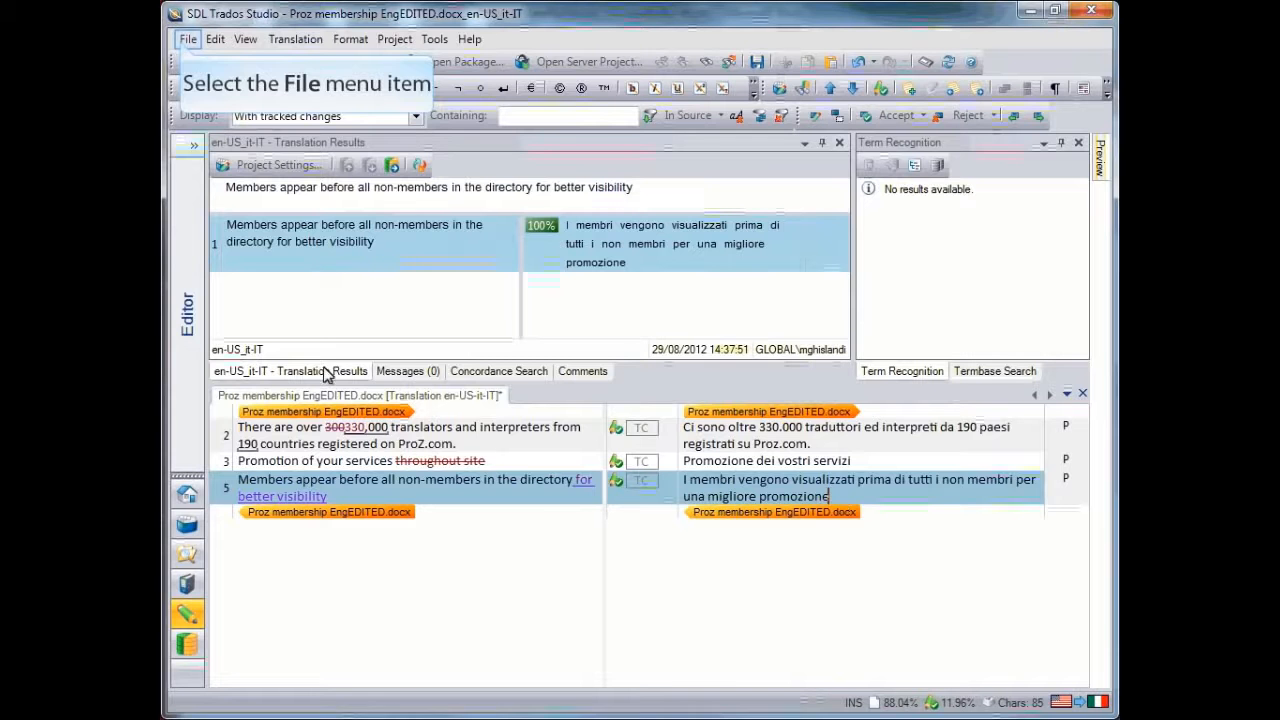
Save the translated target document in the Source texts folder as Proz membership EngEDITEDITALIAN.docx
{"action": "left_click", "coordinate": [186, 40]}
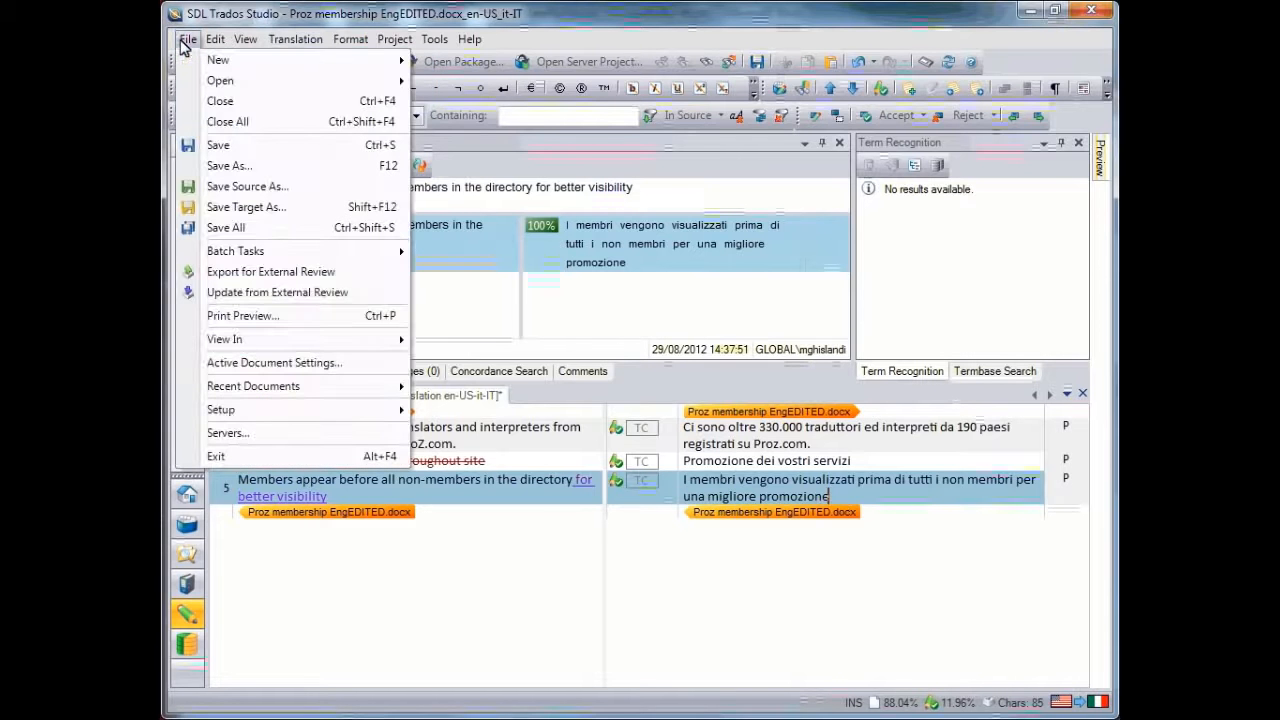
{"action": "left_click", "coordinate": [305, 213]}
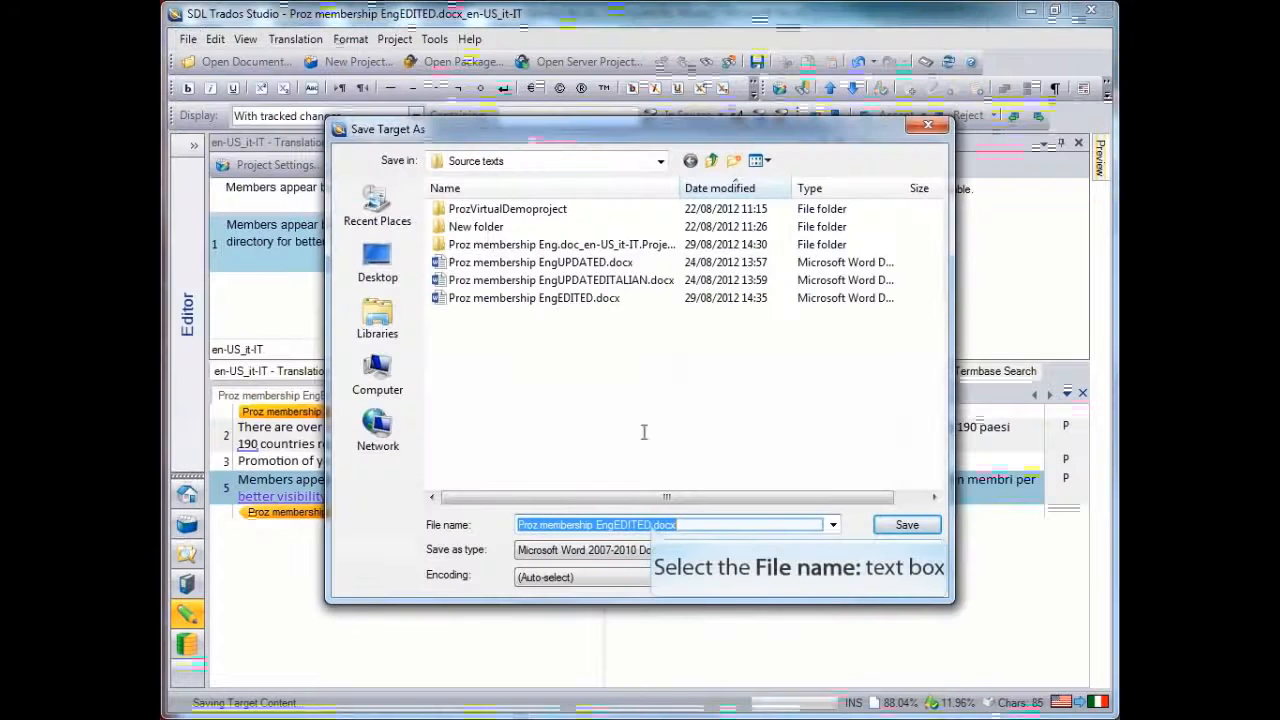
{"action": "left_click", "coordinate": [652, 524]}
{"action": "type", "text": "ITALI"}
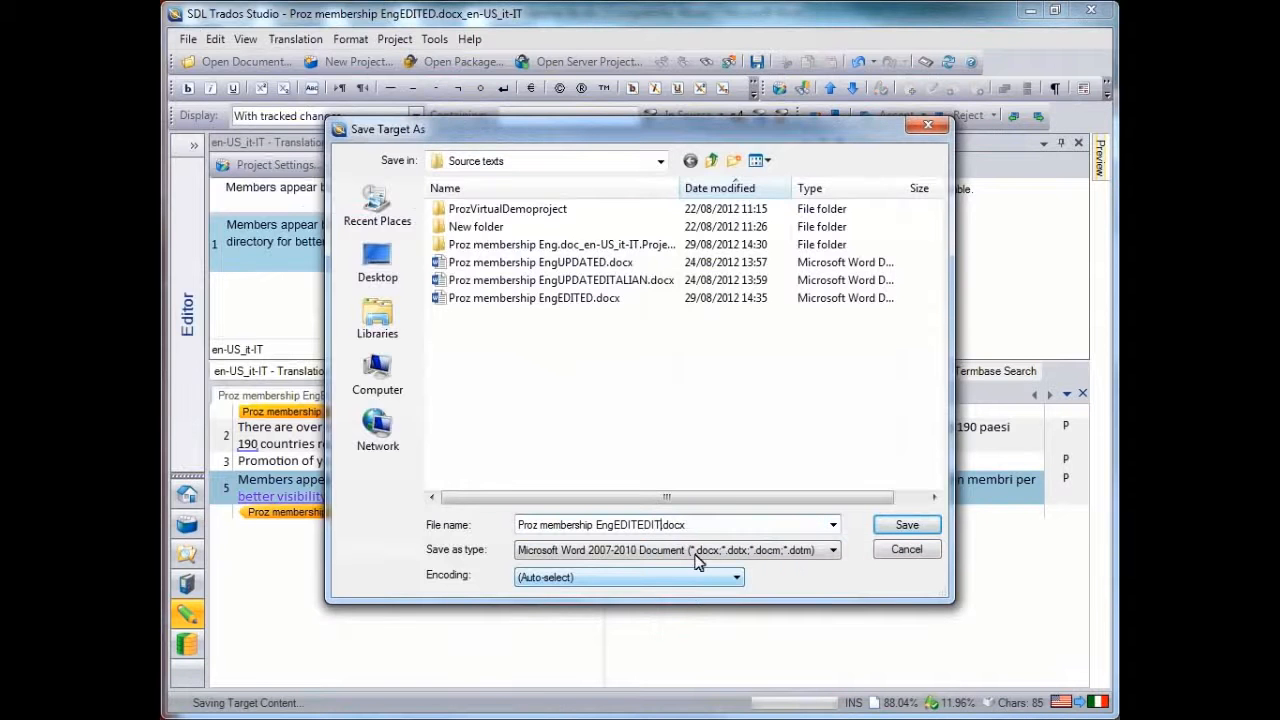
{"action": "type", "text": "AN"}
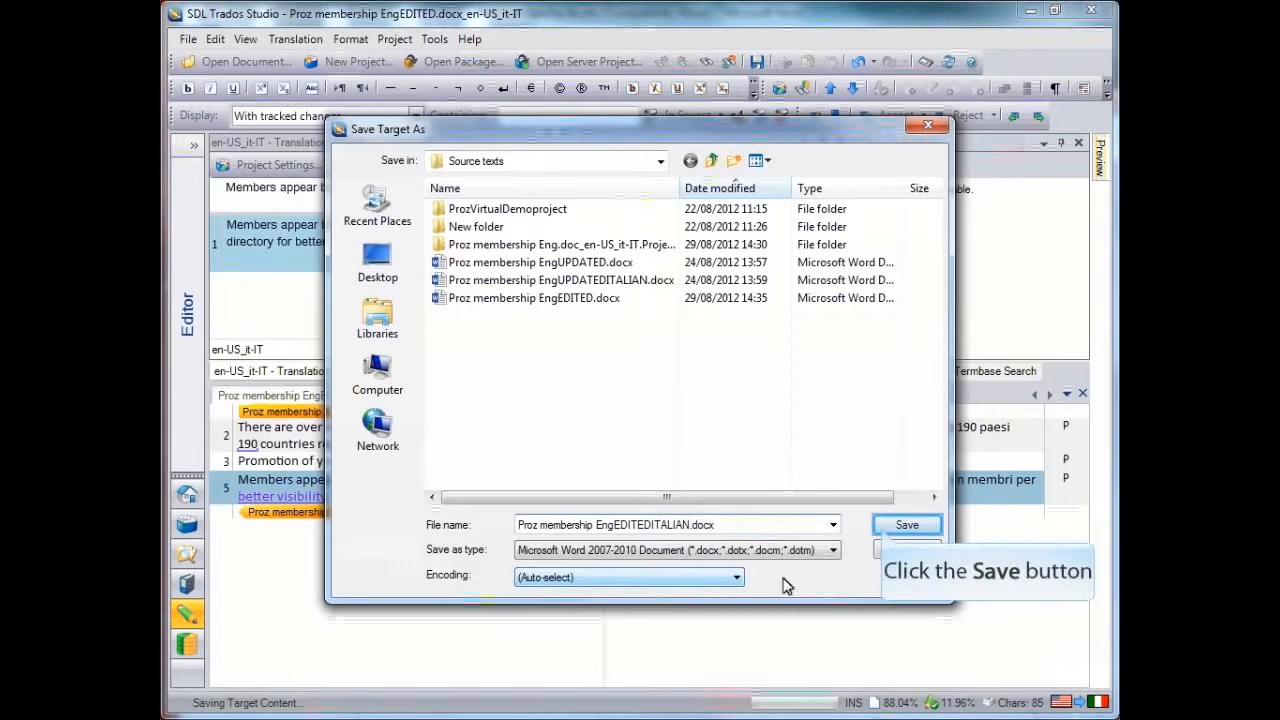
{"action": "left_click", "coordinate": [882, 529]}
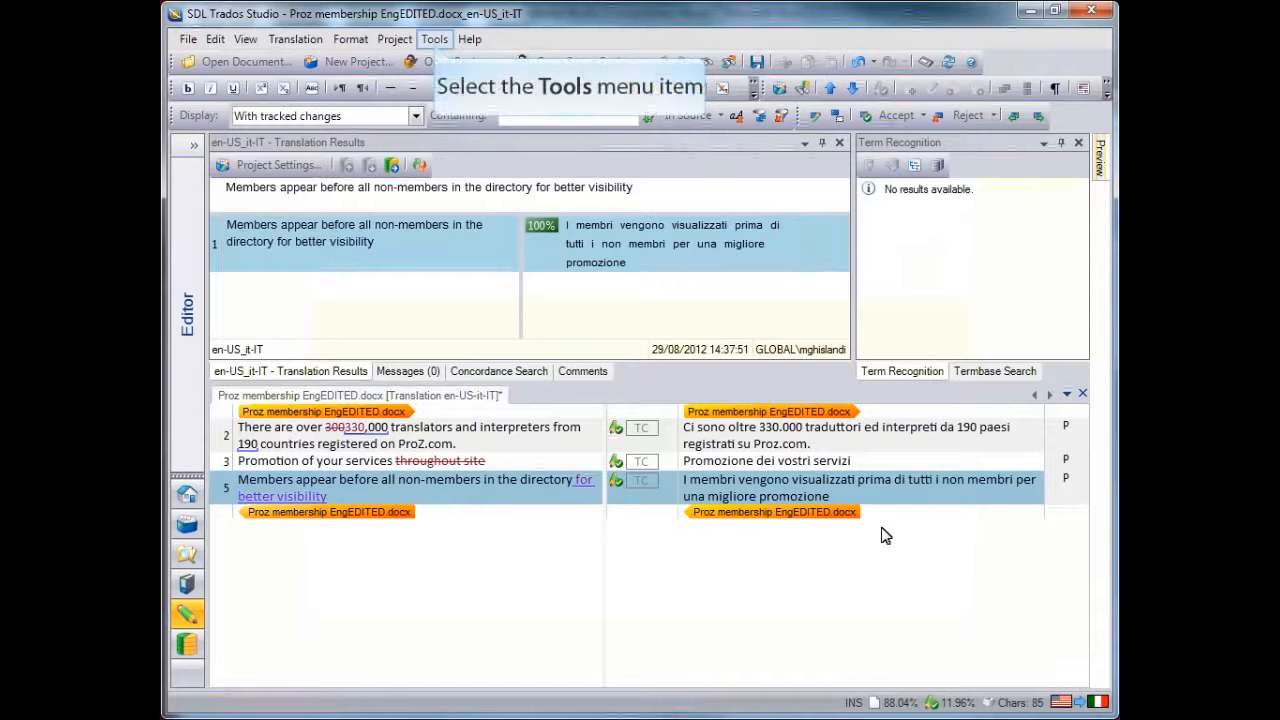
Verify the translation and look through the reported QA Checker messages
{"action": "left_click", "coordinate": [435, 40]}
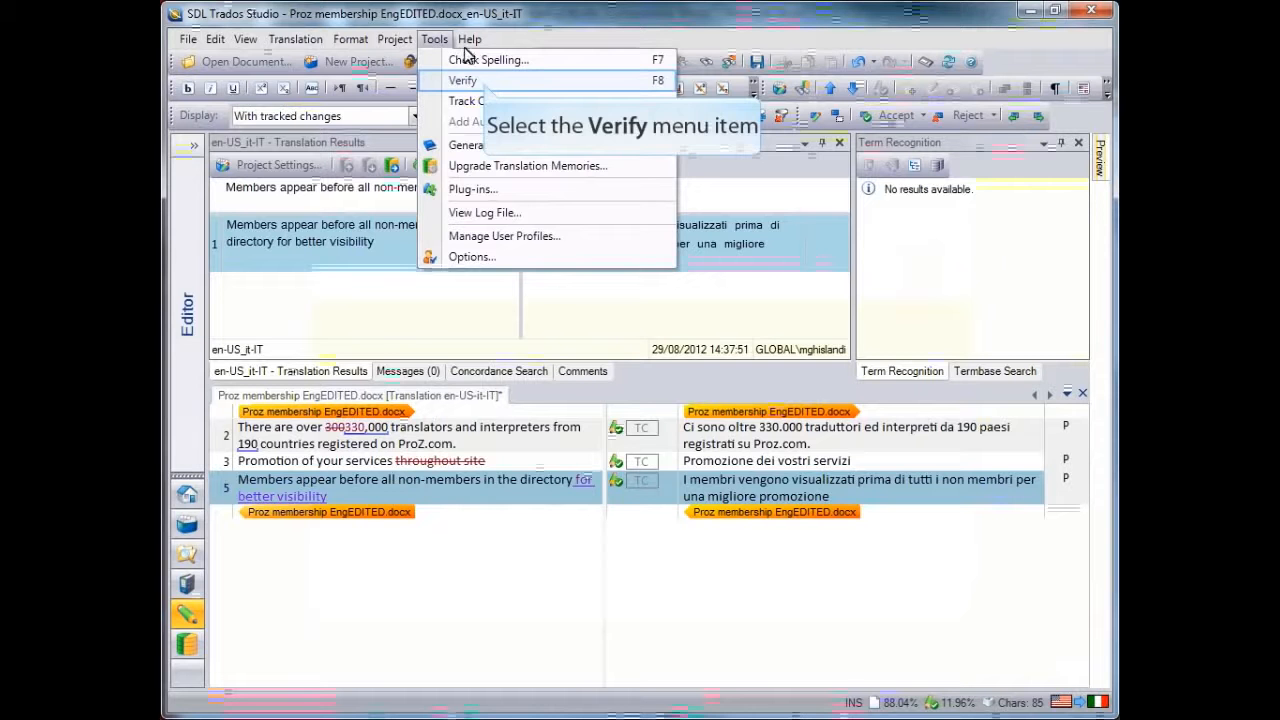
{"action": "left_click", "coordinate": [485, 82]}
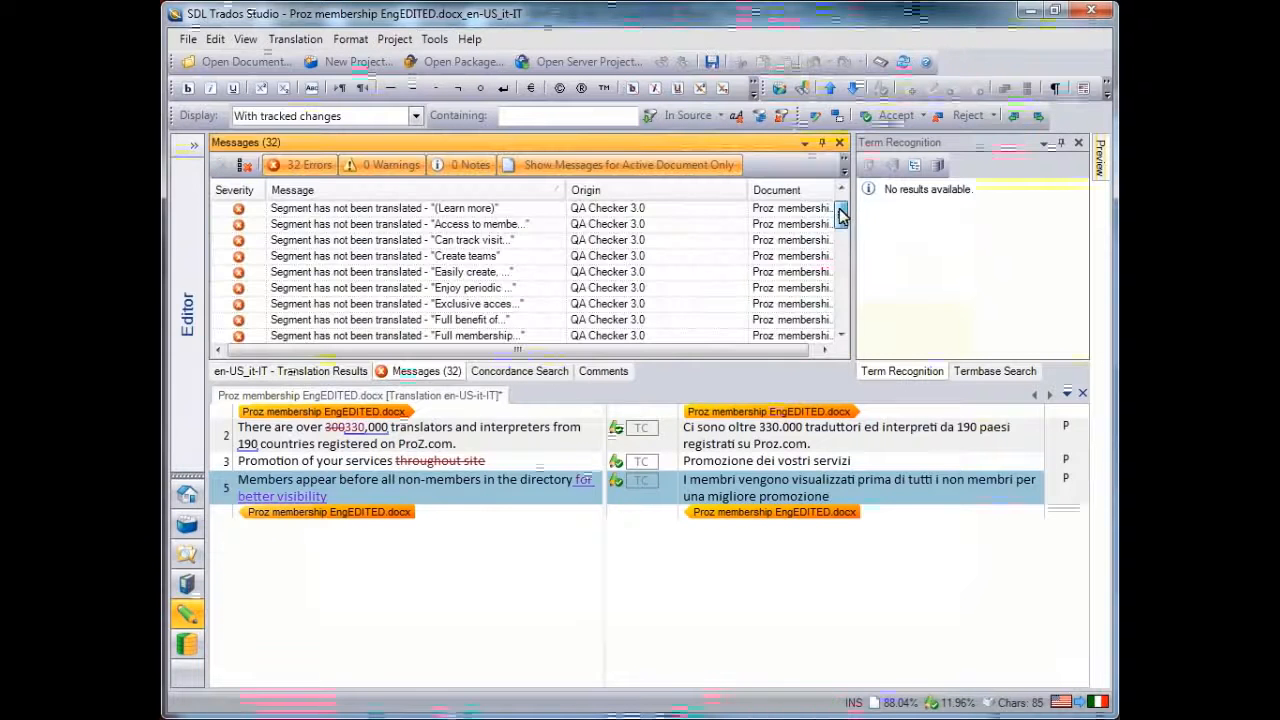
{"action": "mouse_move", "coordinate": [841, 345]}
{"action": "left_mouse_down"}
{"action": "mouse_move", "coordinate": [841, 186]}
{"action": "mouse_move", "coordinate": [842, 348]}
{"action": "left_mouse_up"}
Switch the display filter to all content and confirm the segments from segment 3 through the last one, segment 36
{"action": "left_click", "coordinate": [827, 447]}
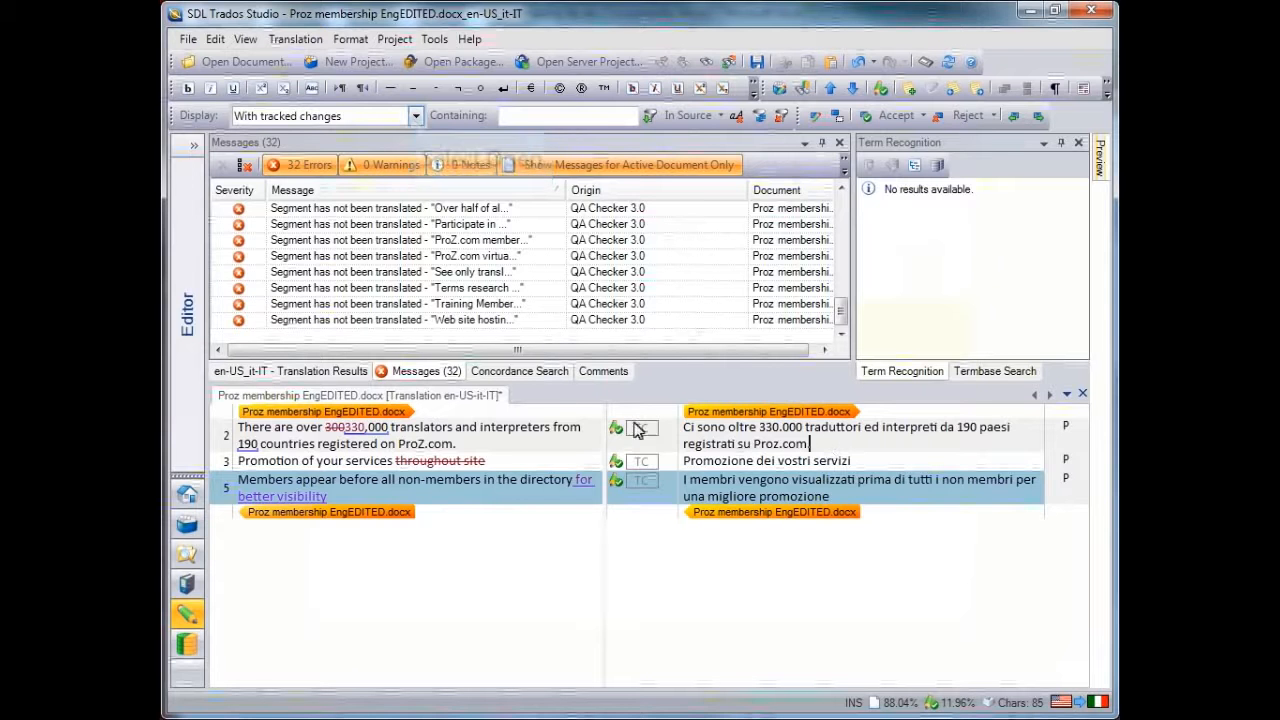
{"action": "left_click", "coordinate": [414, 117]}
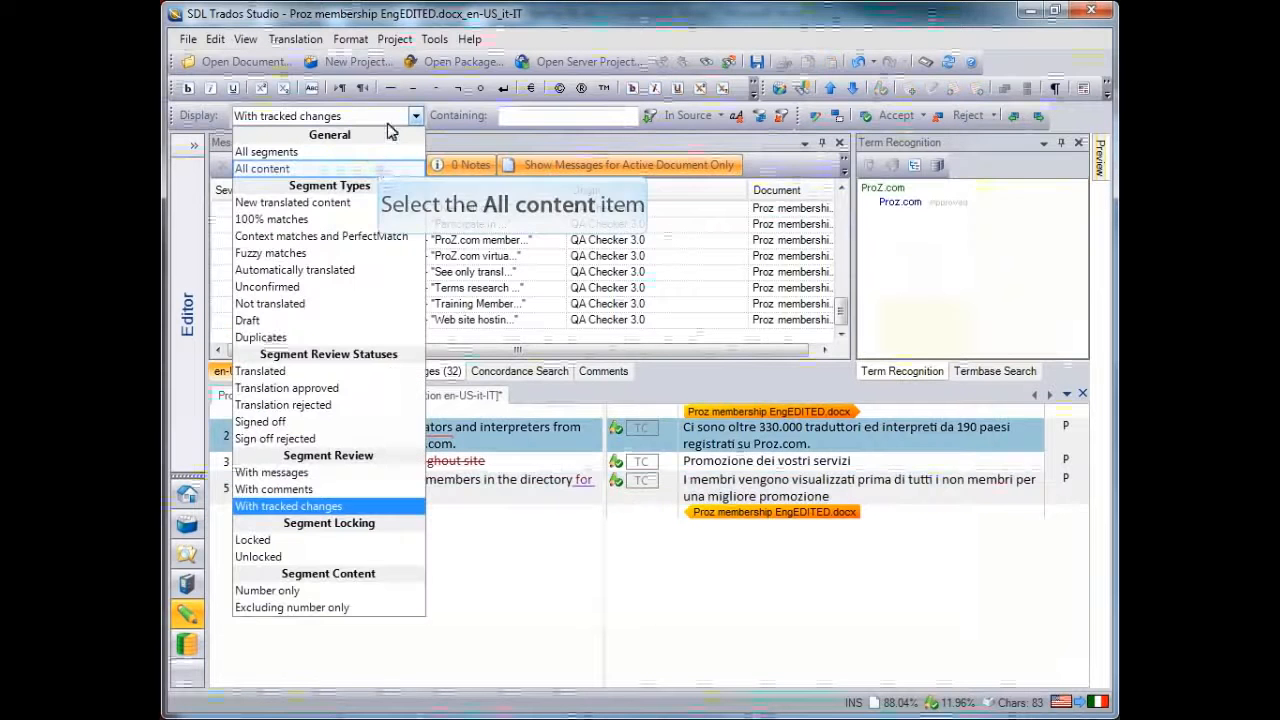
{"action": "left_click", "coordinate": [380, 163]}
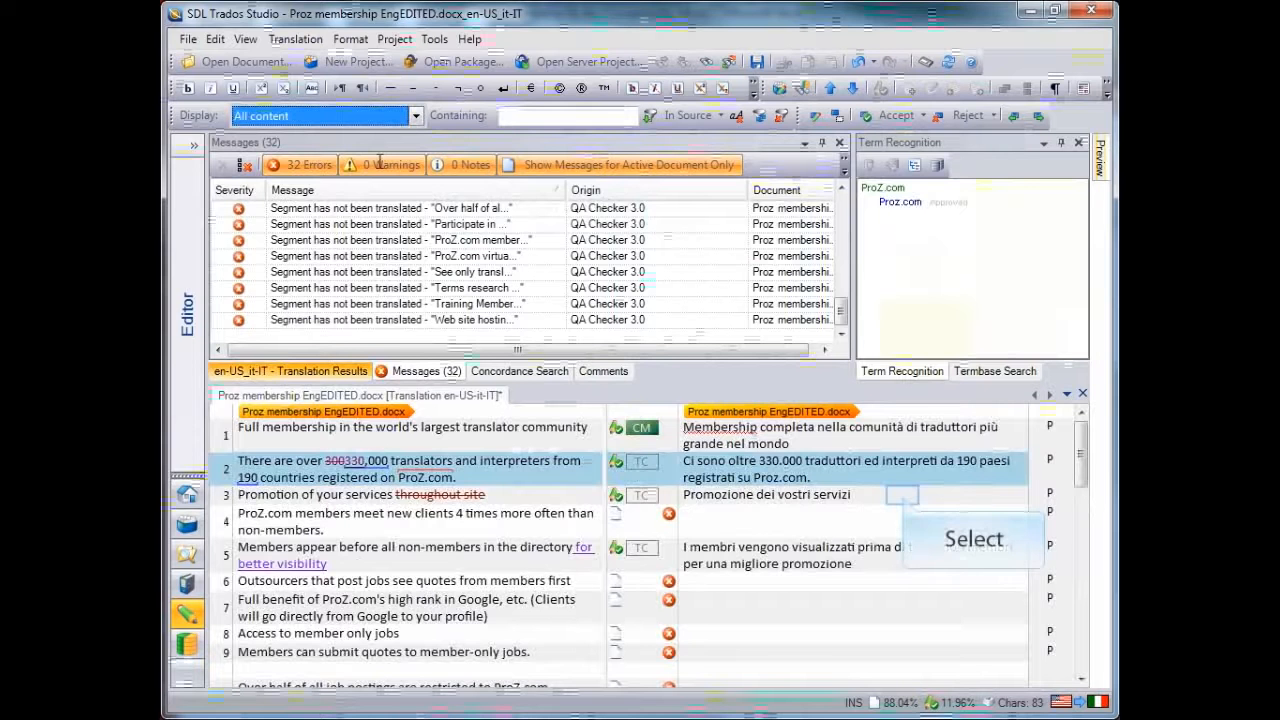
{"action": "left_click", "coordinate": [904, 495]}
{"action": "key", "text": "ctrl+Return"}
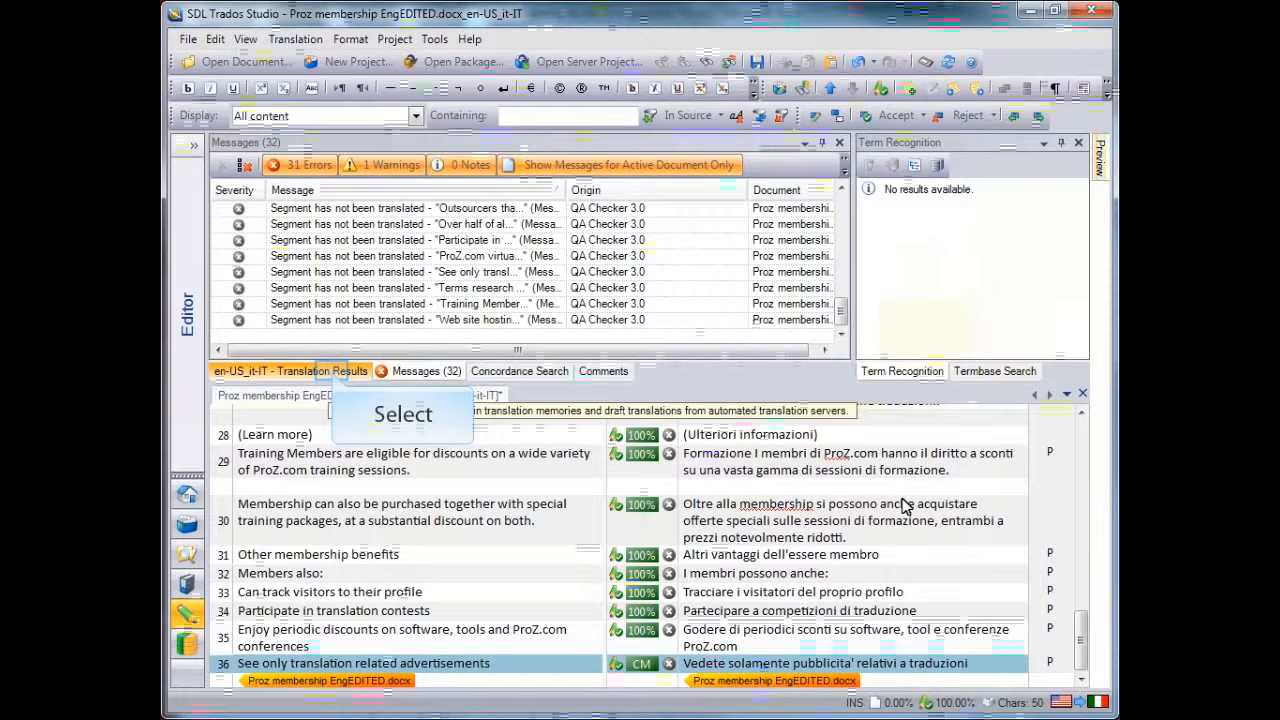
Examine the project's QA Checker 3.0 verification settings, including segments verification, segments to exclude and inconsistencies
{"action": "left_click", "coordinate": [335, 375]}
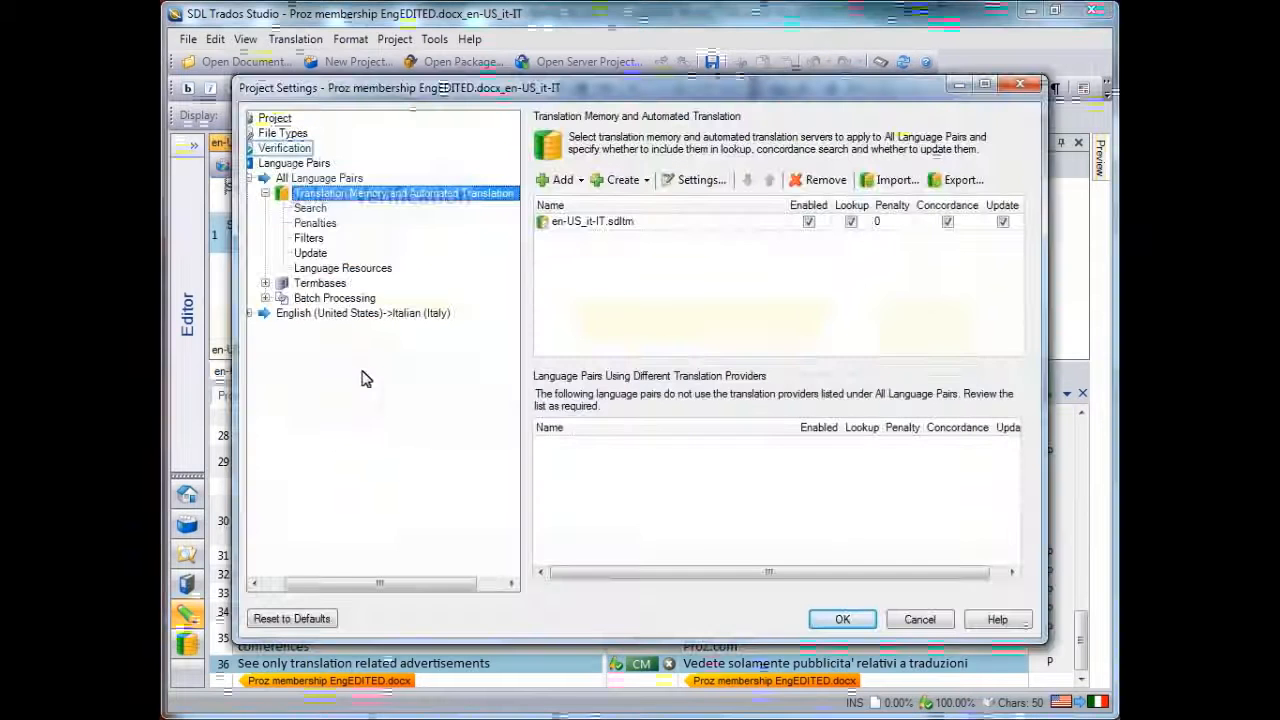
{"action": "left_click", "coordinate": [288, 150]}
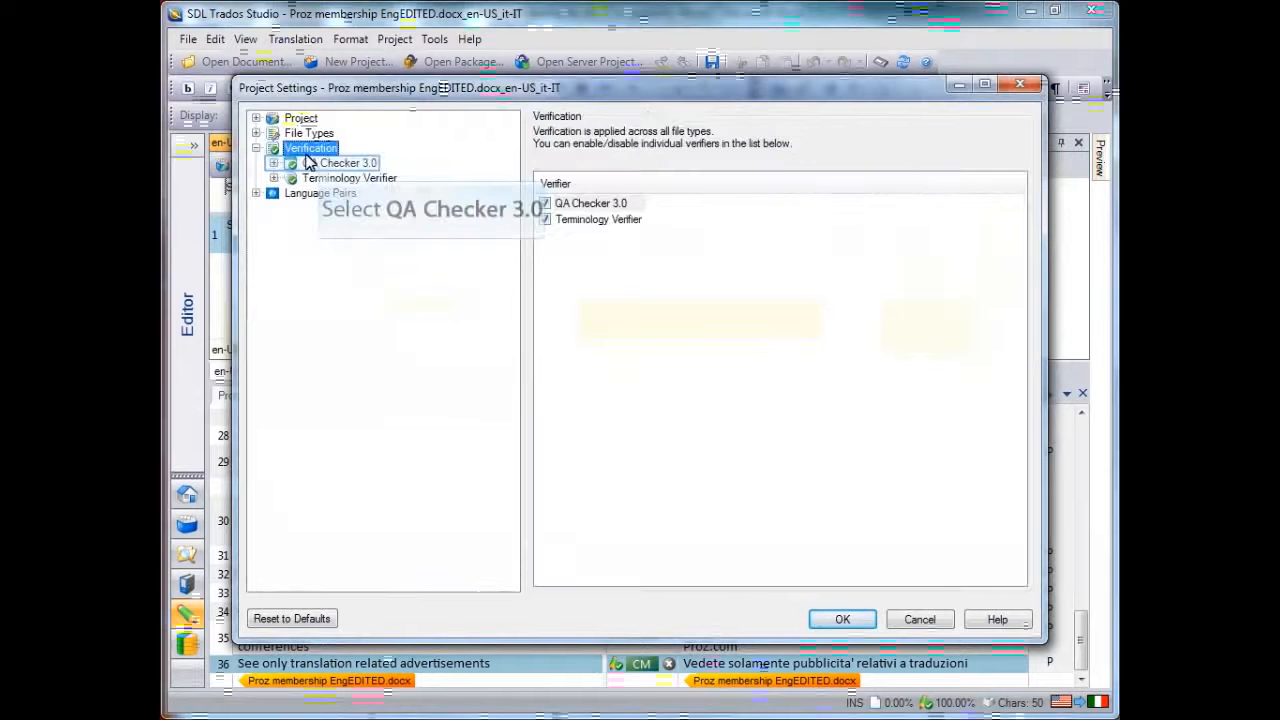
{"action": "left_click", "coordinate": [318, 165]}
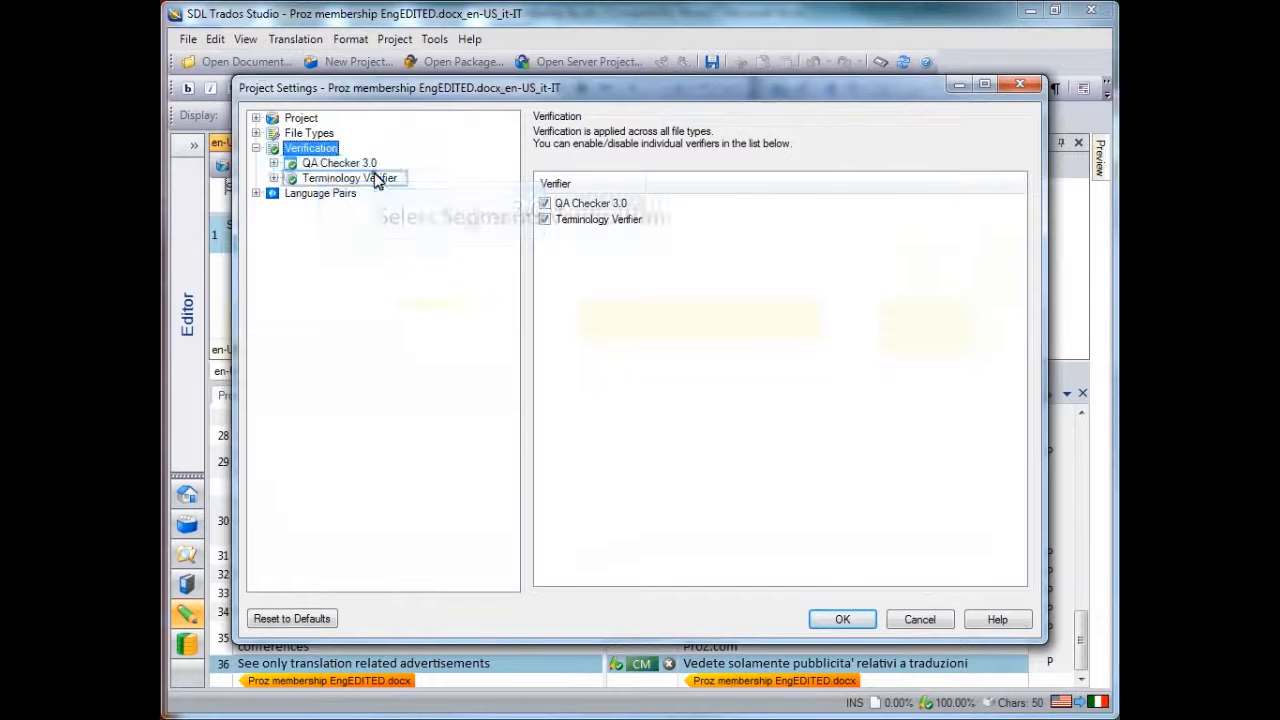
{"action": "left_click", "coordinate": [378, 180]}
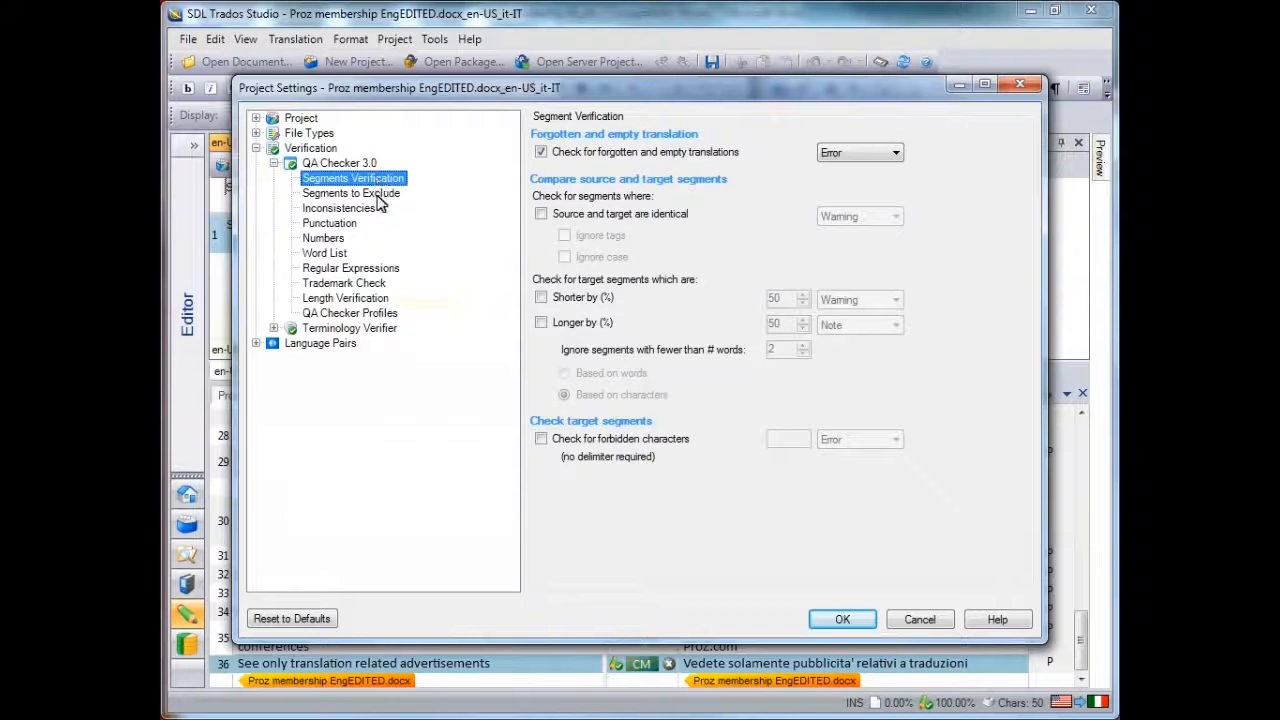
{"action": "left_click", "coordinate": [378, 195]}
{"action": "left_click", "coordinate": [340, 208]}
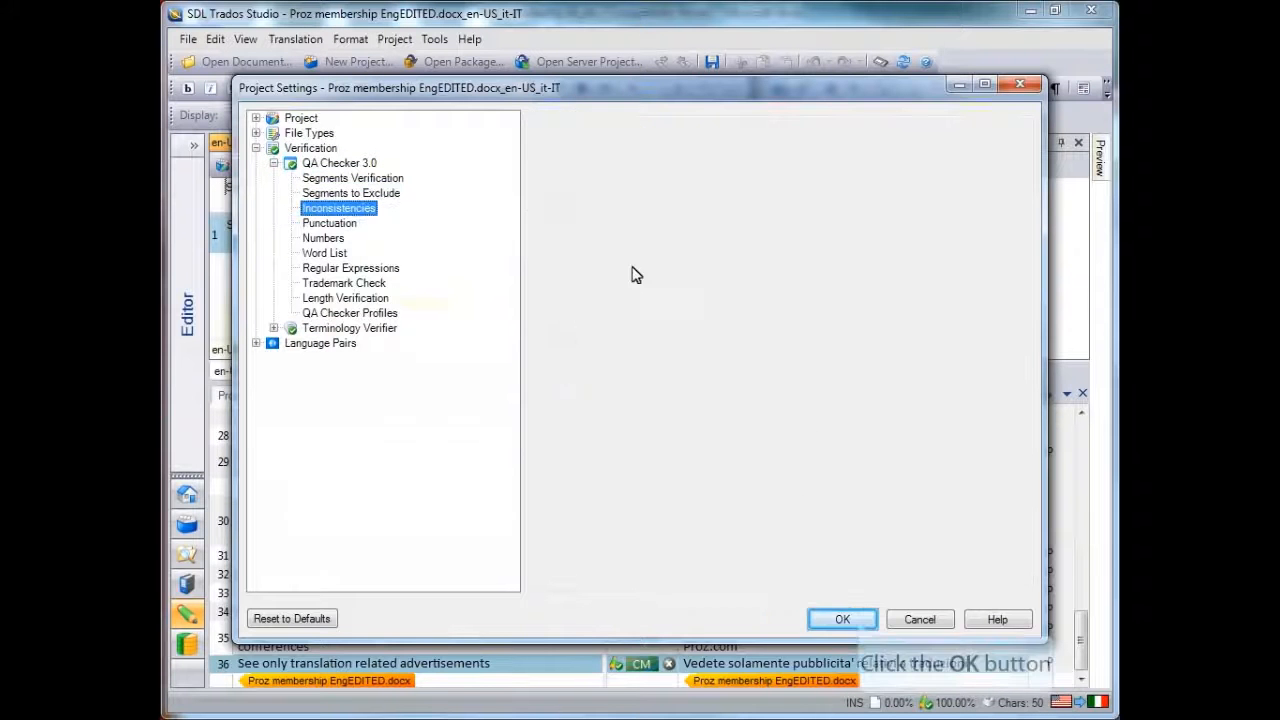
{"action": "left_click", "coordinate": [842, 619]}
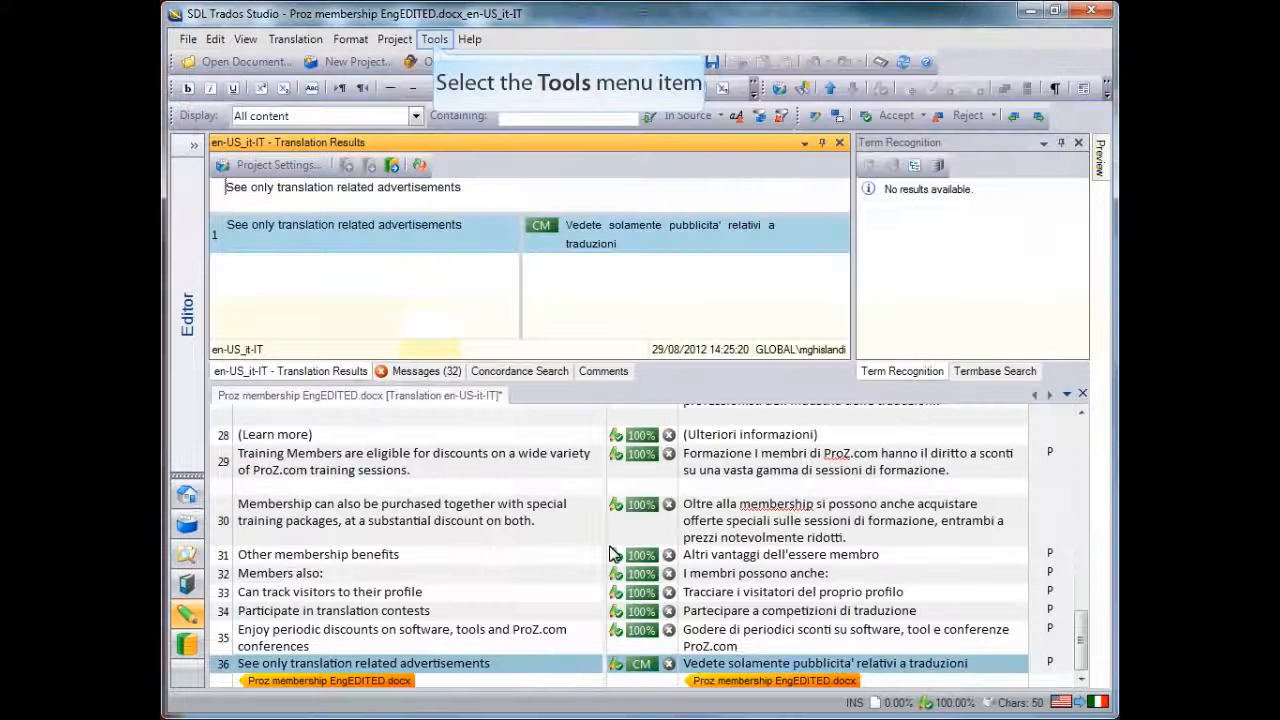
Verify the translation again and resolve the end punctuation warning by adding a full stop to segment 4's translation
{"action": "left_click", "coordinate": [434, 39]}
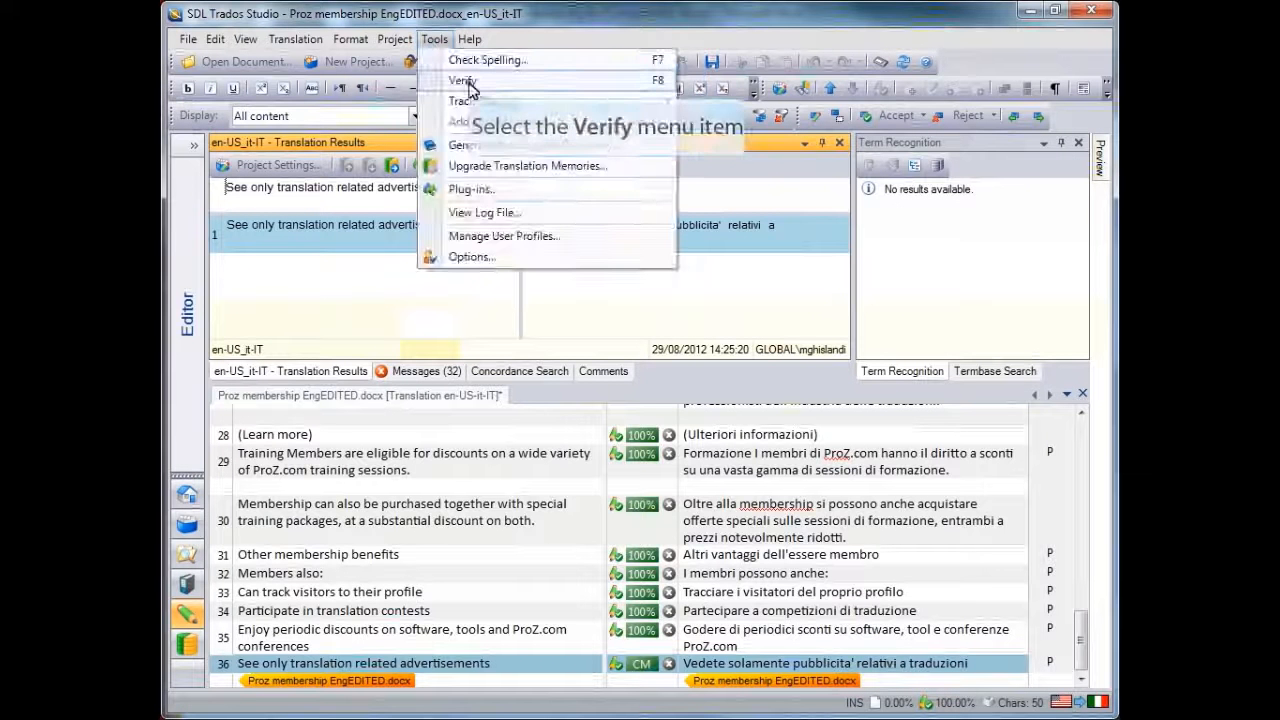
{"action": "left_click", "coordinate": [482, 88]}
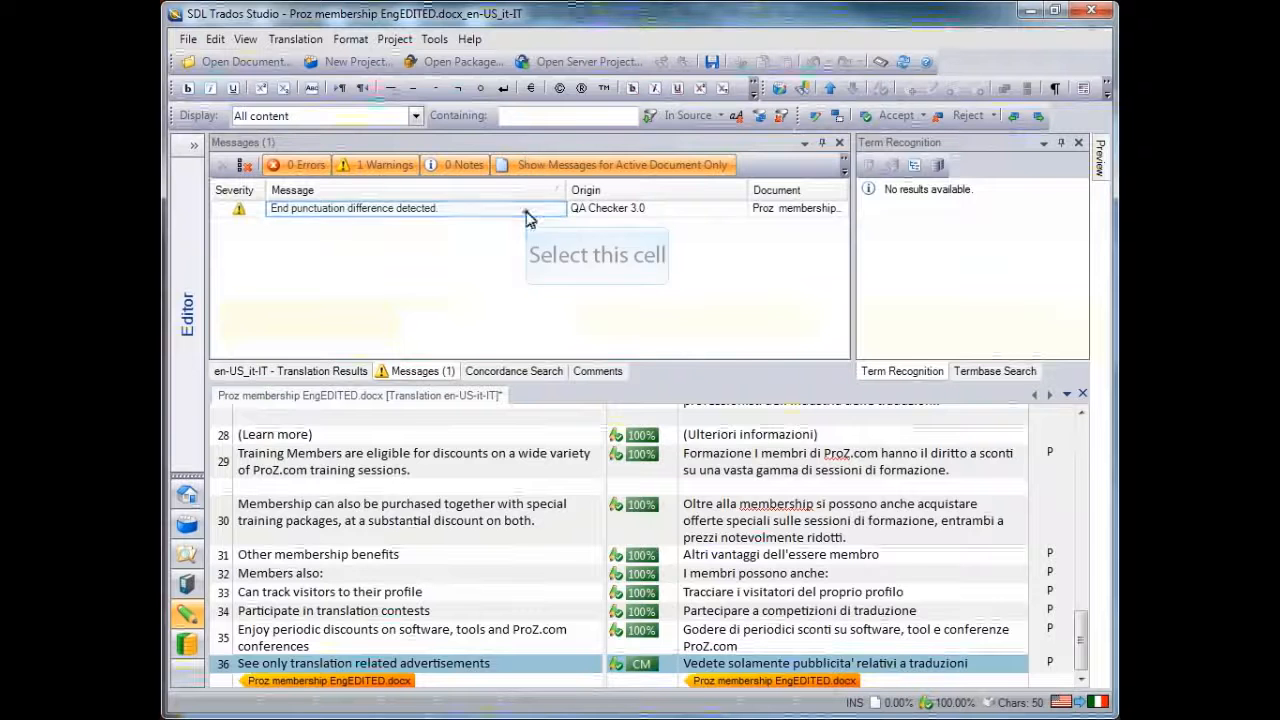
{"action": "double_click", "coordinate": [645, 209]}
{"action": "left_click", "coordinate": [961, 520]}
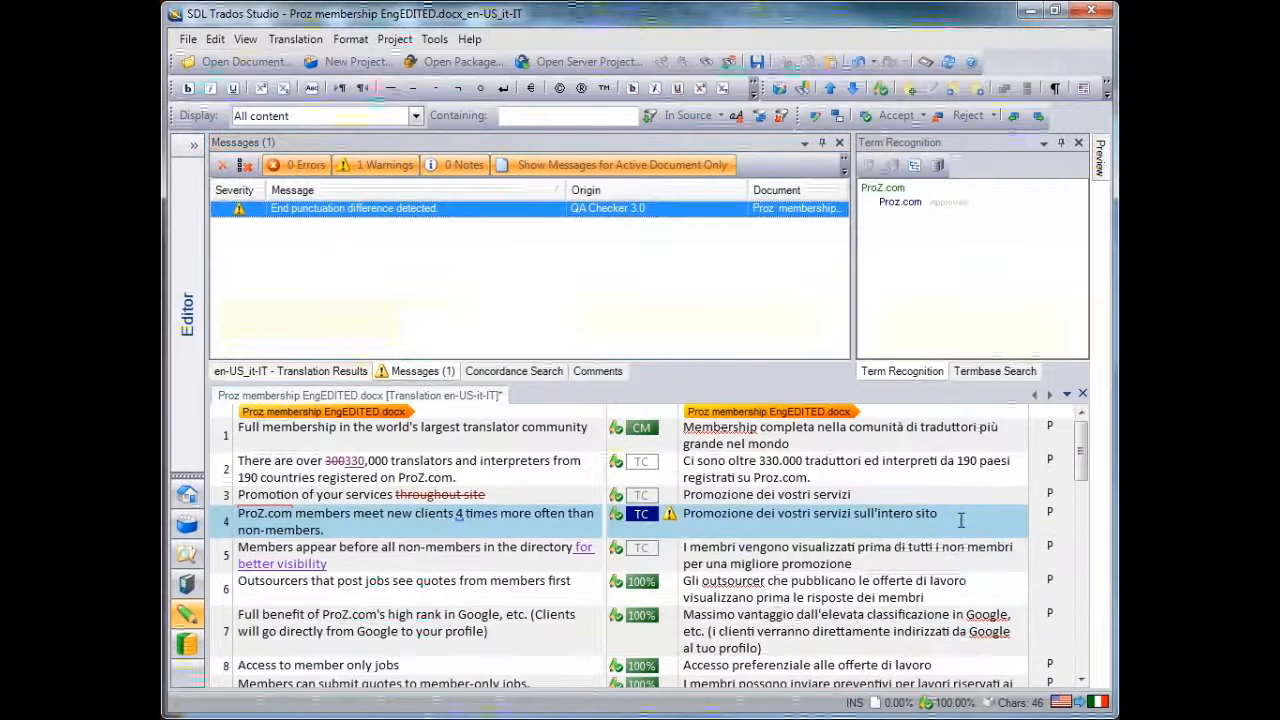
{"action": "type", "text": "."}
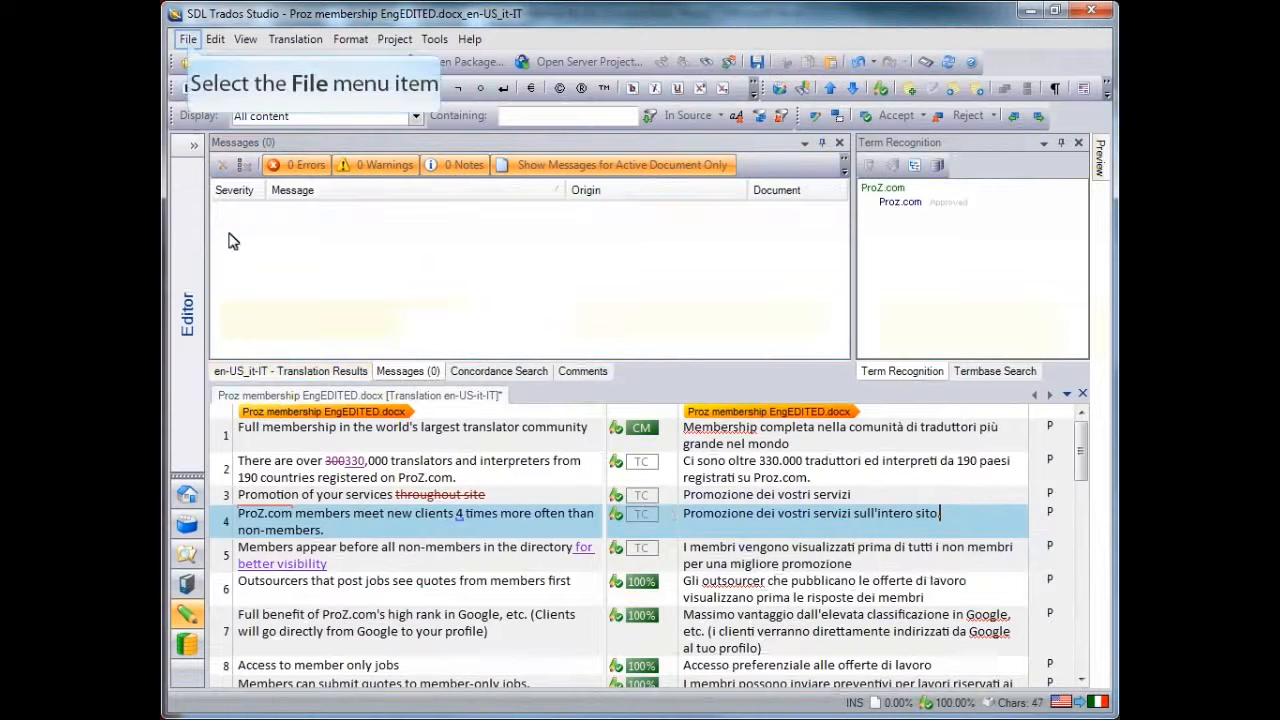
Save the target document over the existing Proz membership EngEDITEDITALIAN.docx
{"action": "left_click", "coordinate": [188, 45]}
{"action": "left_click", "coordinate": [249, 208]}
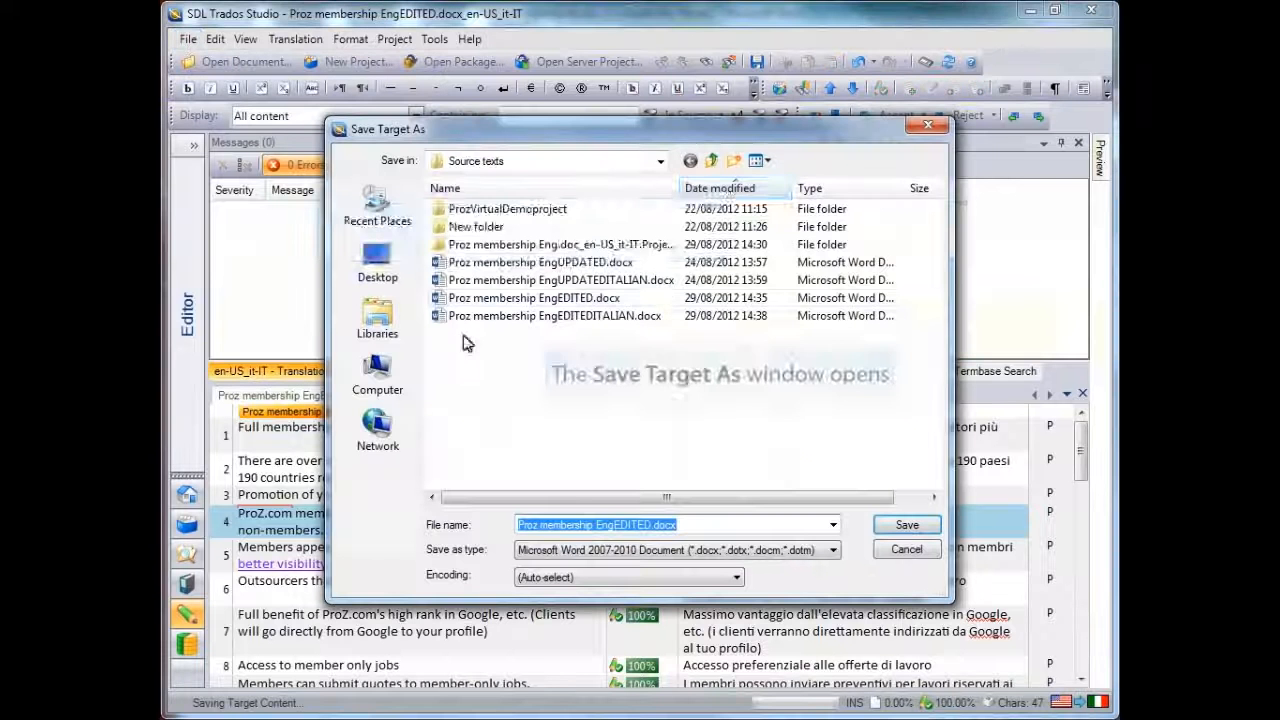
{"action": "left_click", "coordinate": [720, 188]}
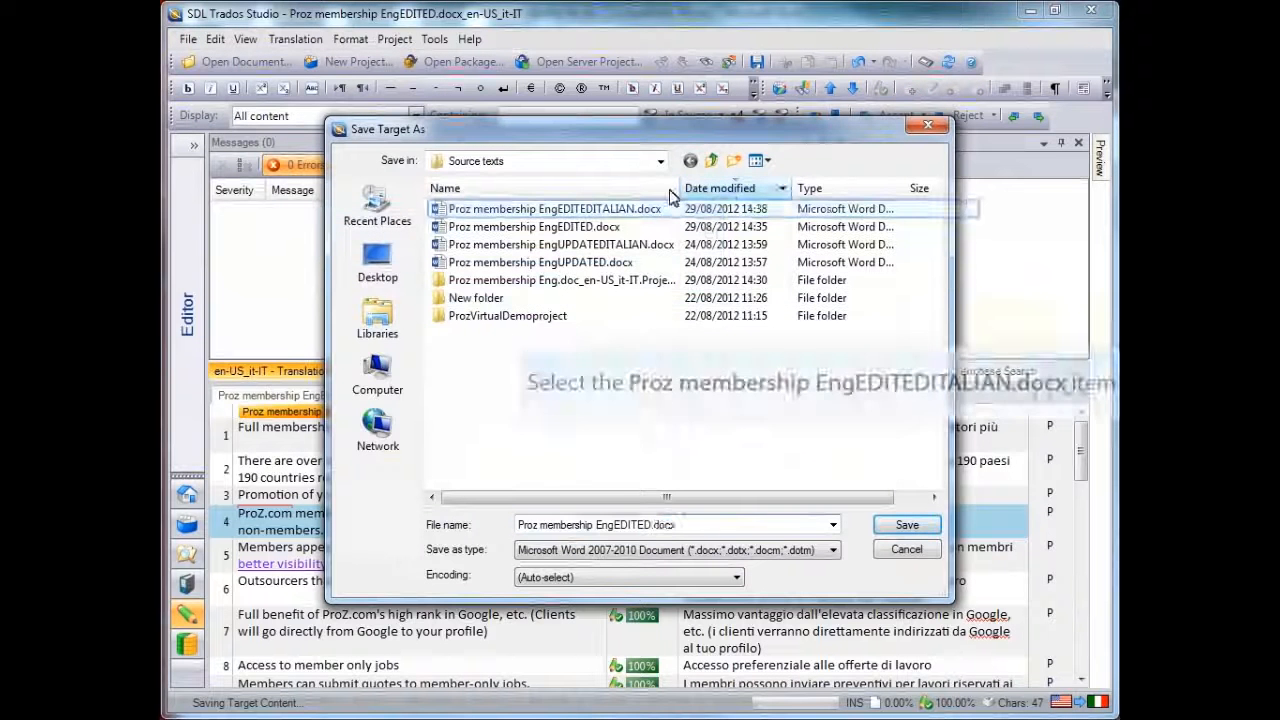
{"action": "left_click", "coordinate": [628, 212]}
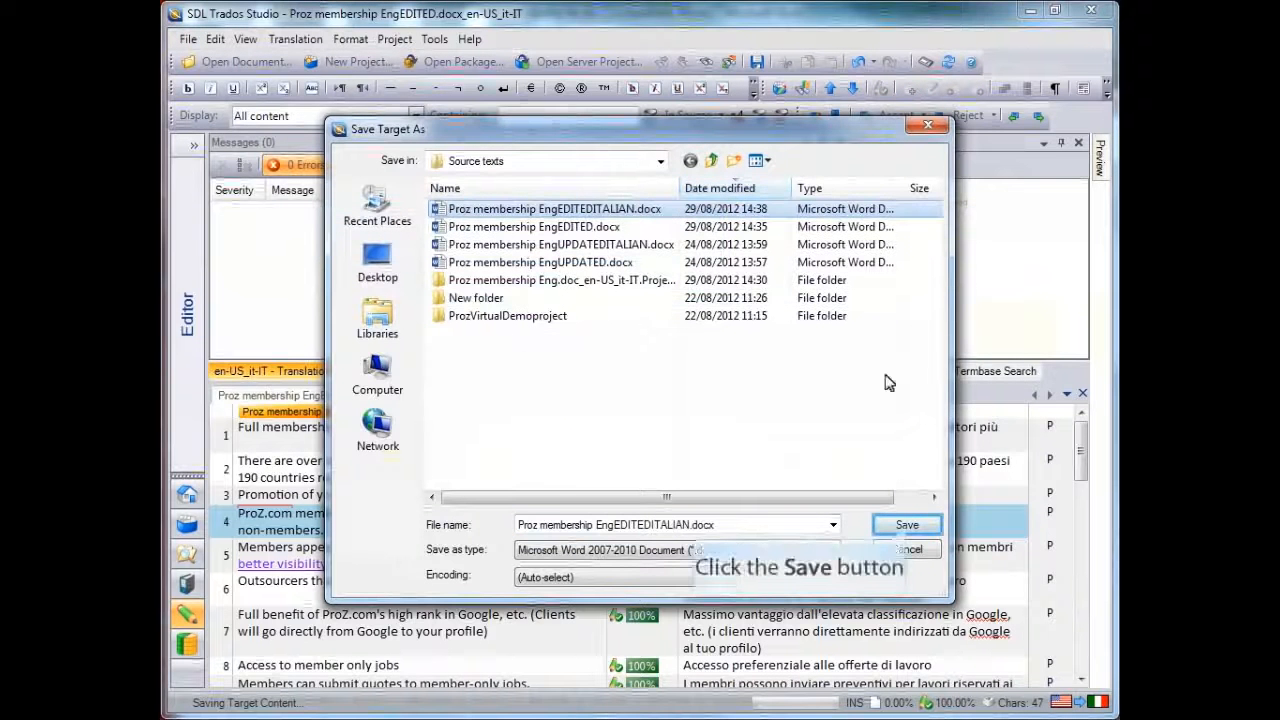
{"action": "left_click", "coordinate": [906, 524]}
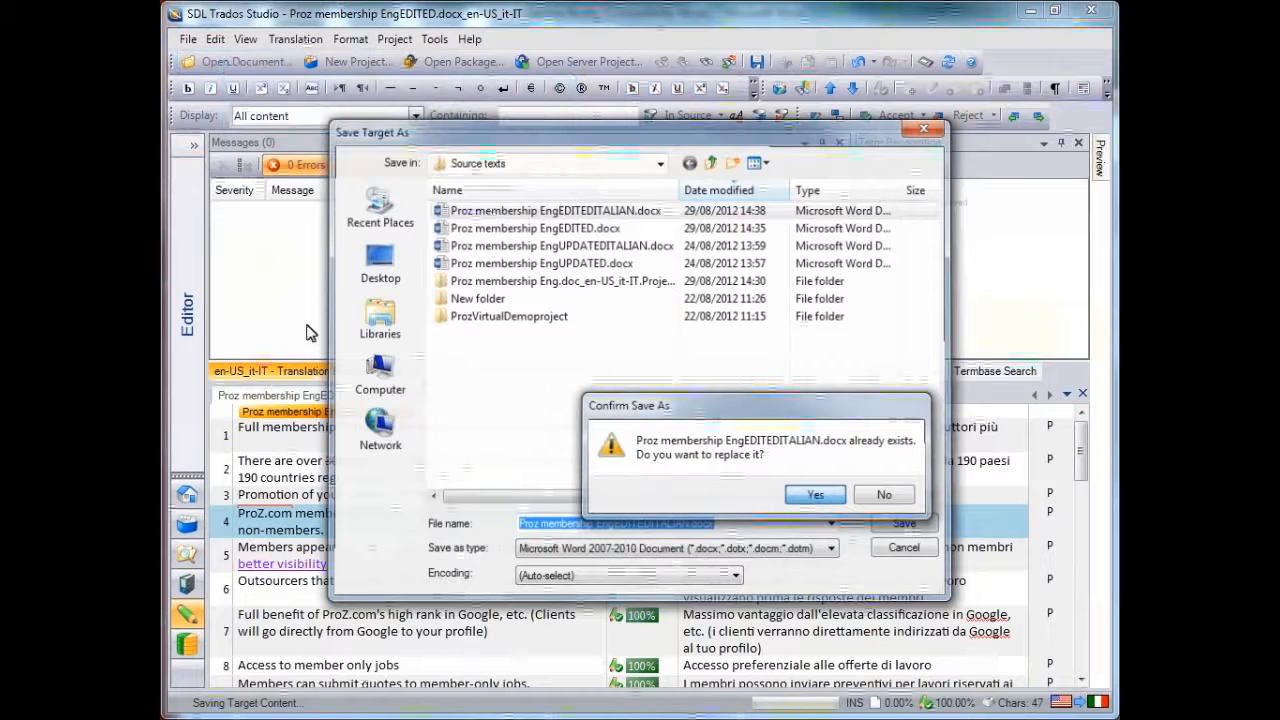
Review the file types that can be opened as documents, then close the list and dialog without opening anything
{"action": "left_click", "coordinate": [223, 58]}
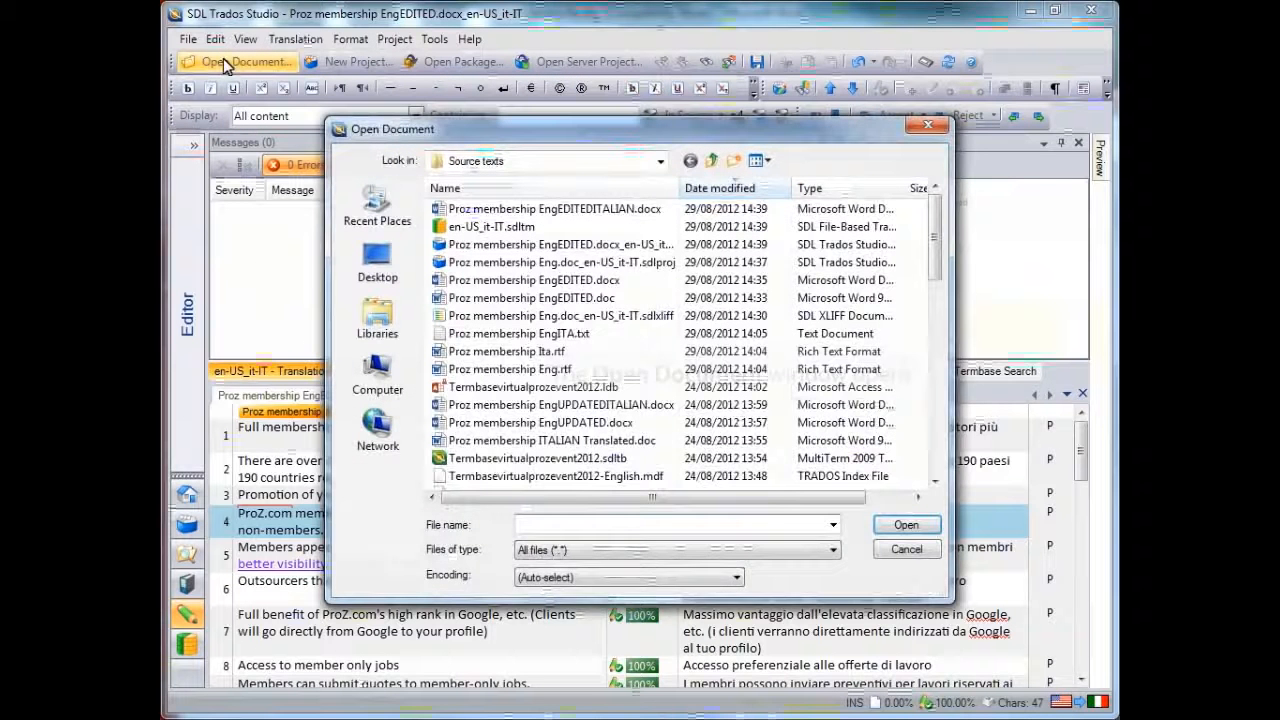
{"action": "left_click", "coordinate": [806, 550]}
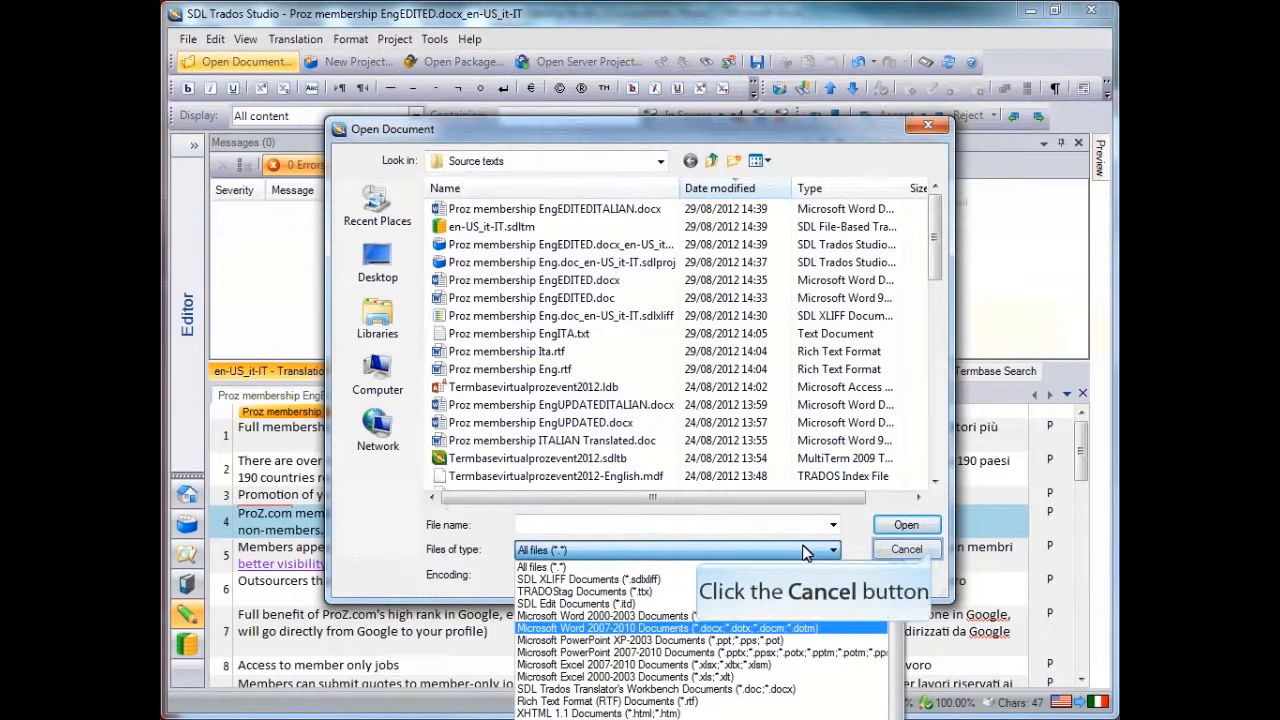
{"action": "left_click", "coordinate": [934, 553]}
{"action": "left_click", "coordinate": [934, 553]}
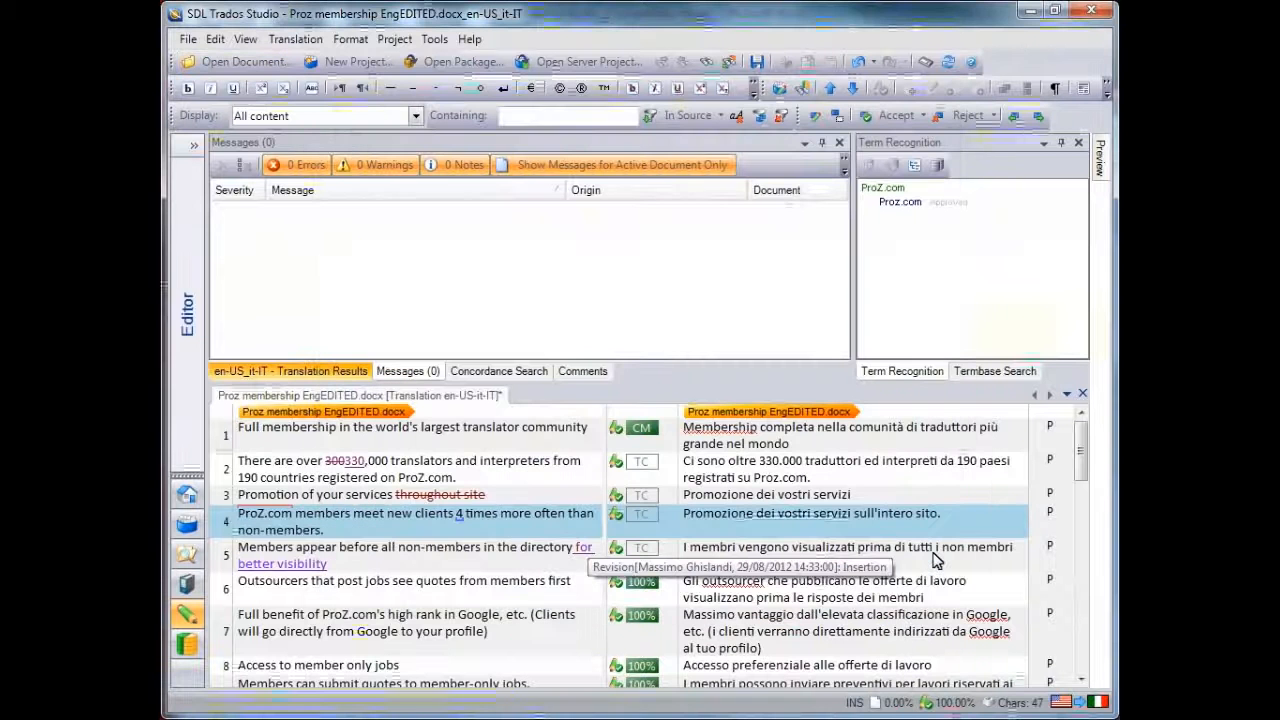